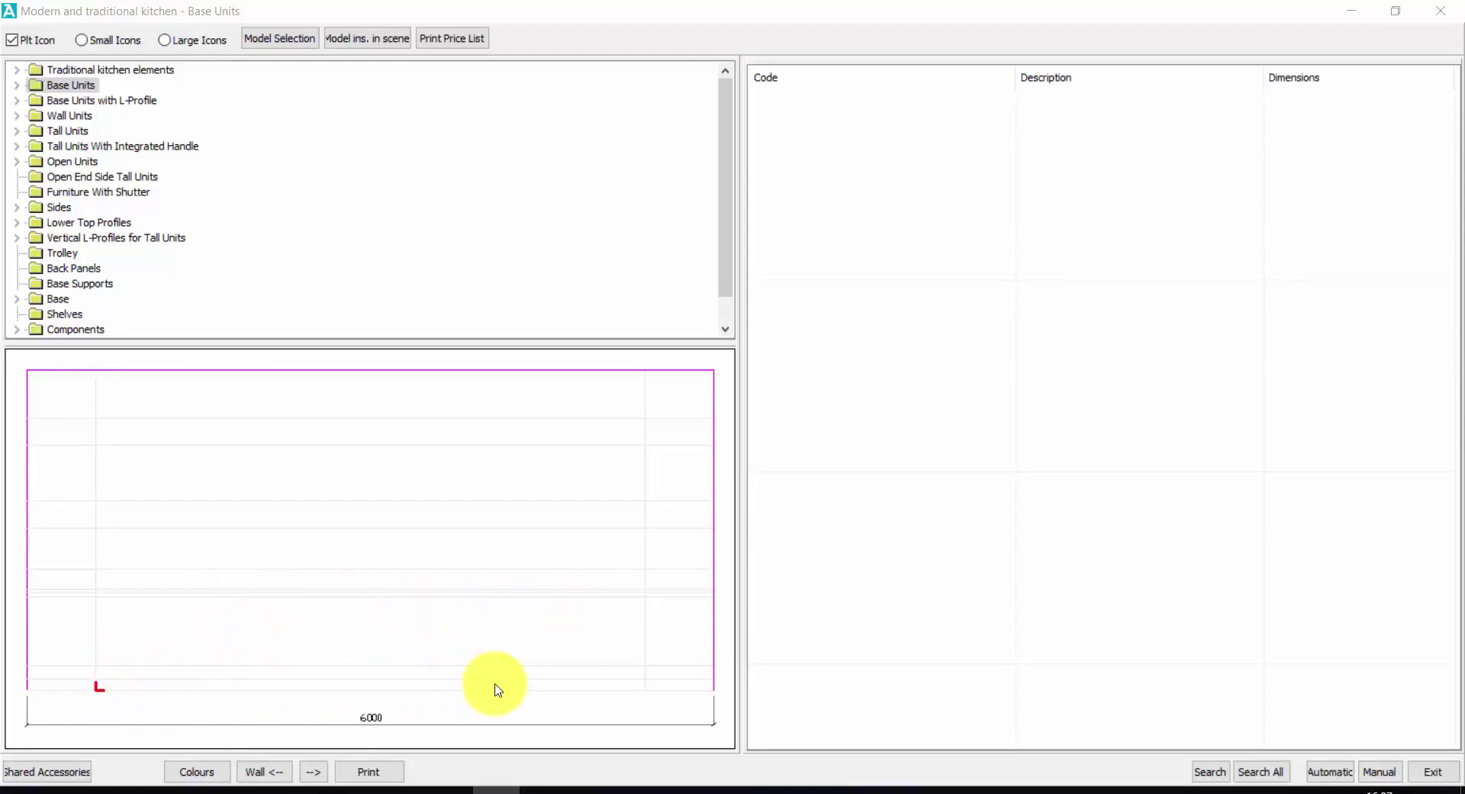
Try the insertion point at several guide-line intersections on the wall elevation
click(641, 688)
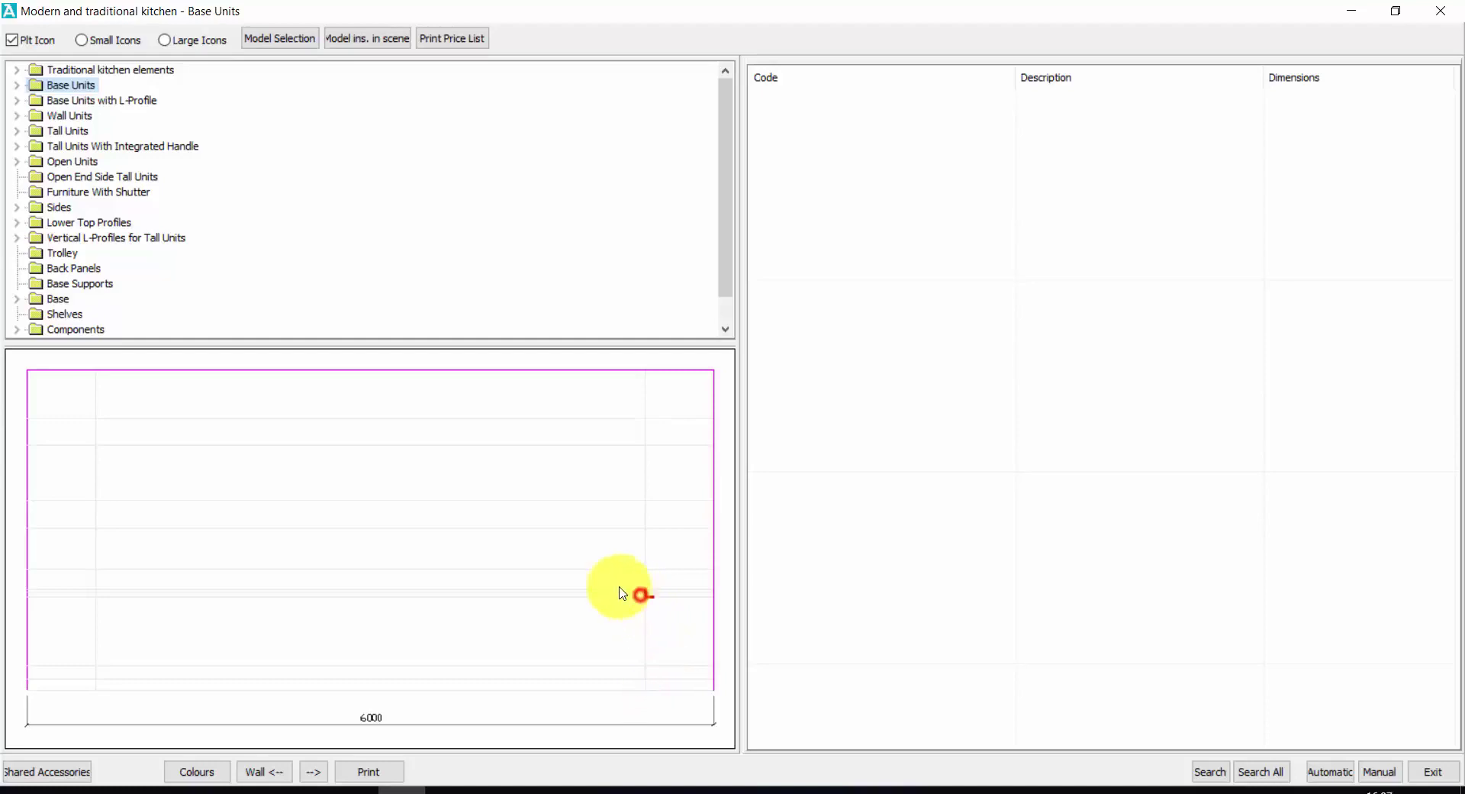
click(646, 571)
click(98, 566)
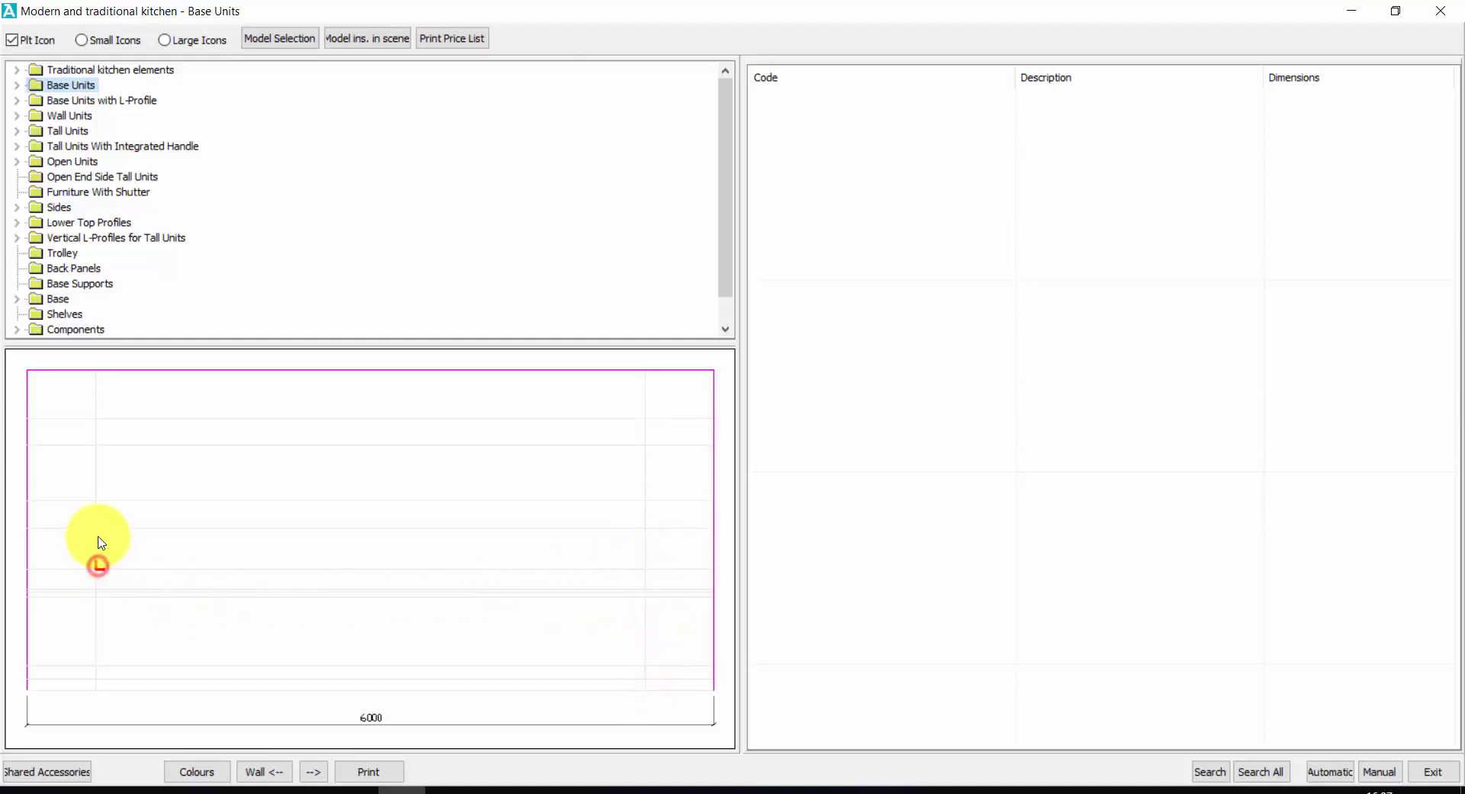
click(97, 535)
Insert corner base unit BANG110S from Base Units H.720 D. 584, Linear Corners, Corners D.600 at the wall's lower-left corner
click(30, 692)
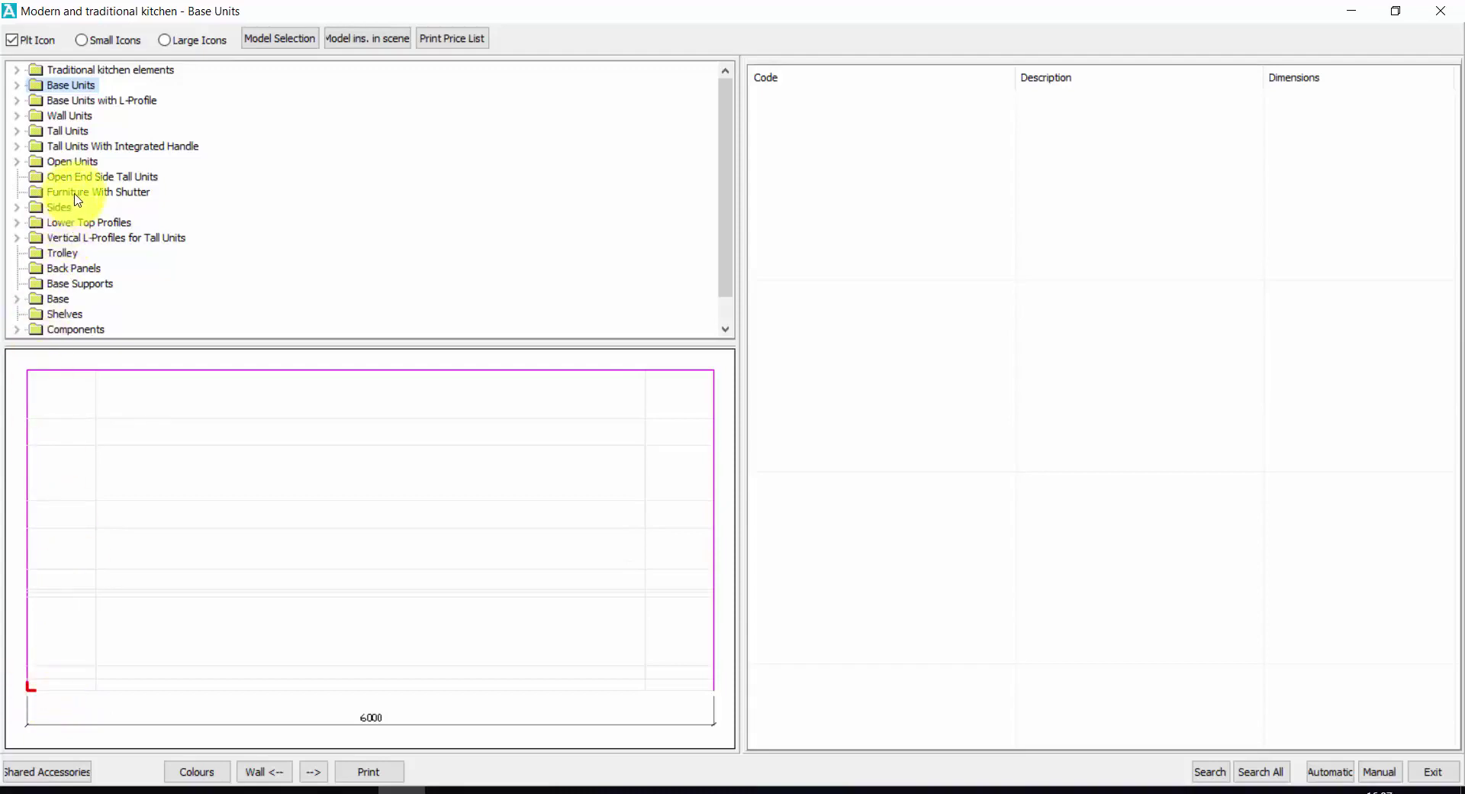
click(18, 87)
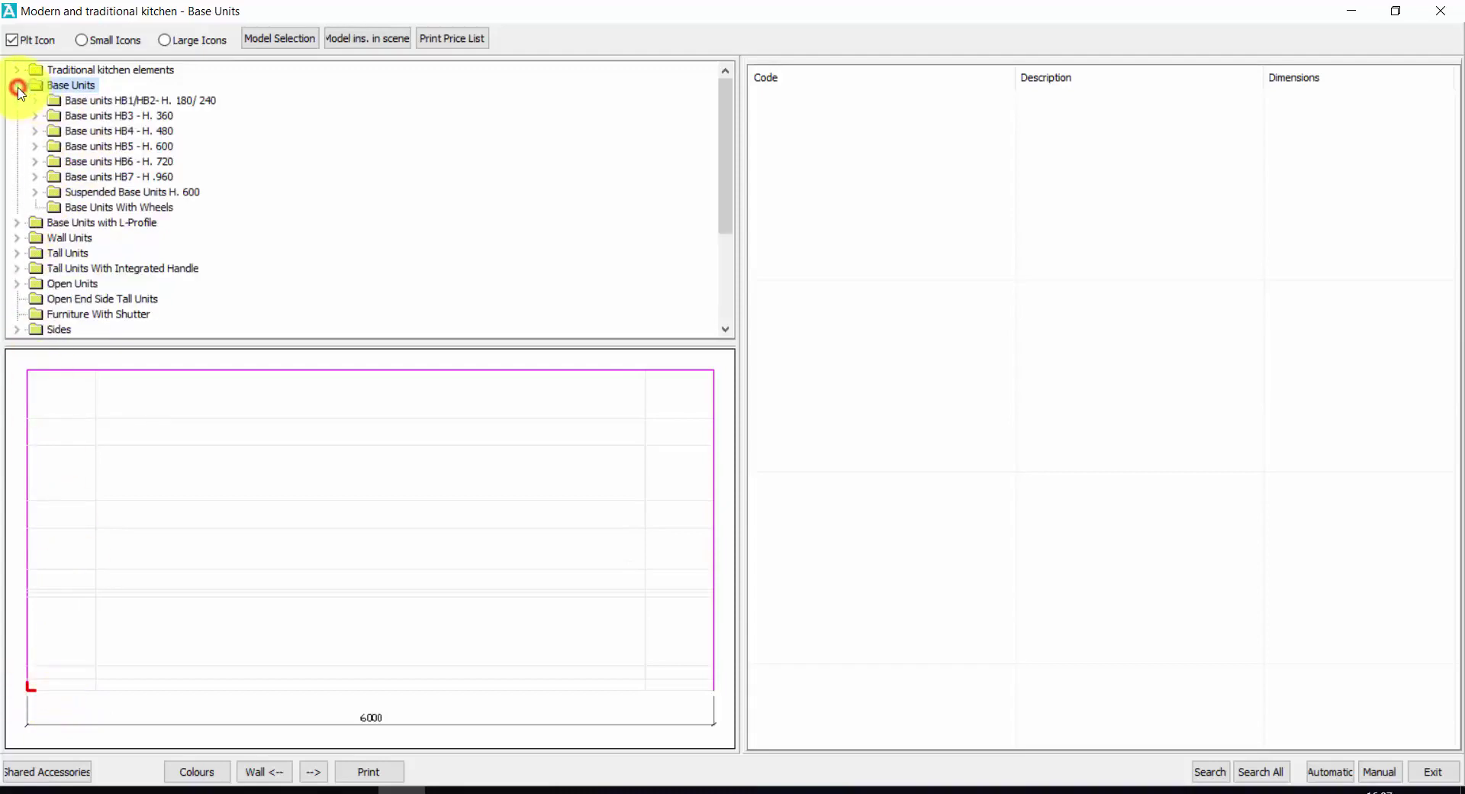
click(35, 161)
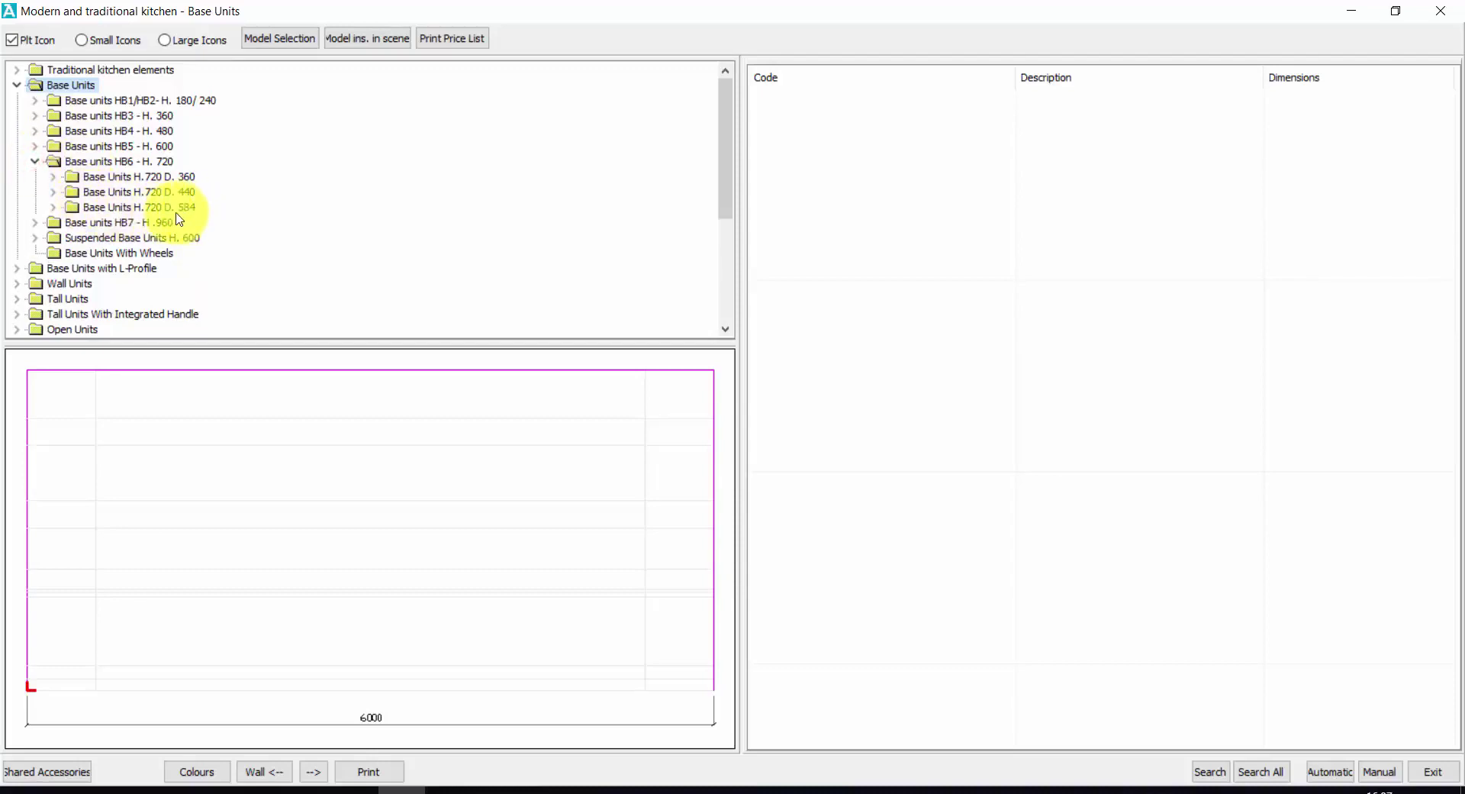
click(53, 208)
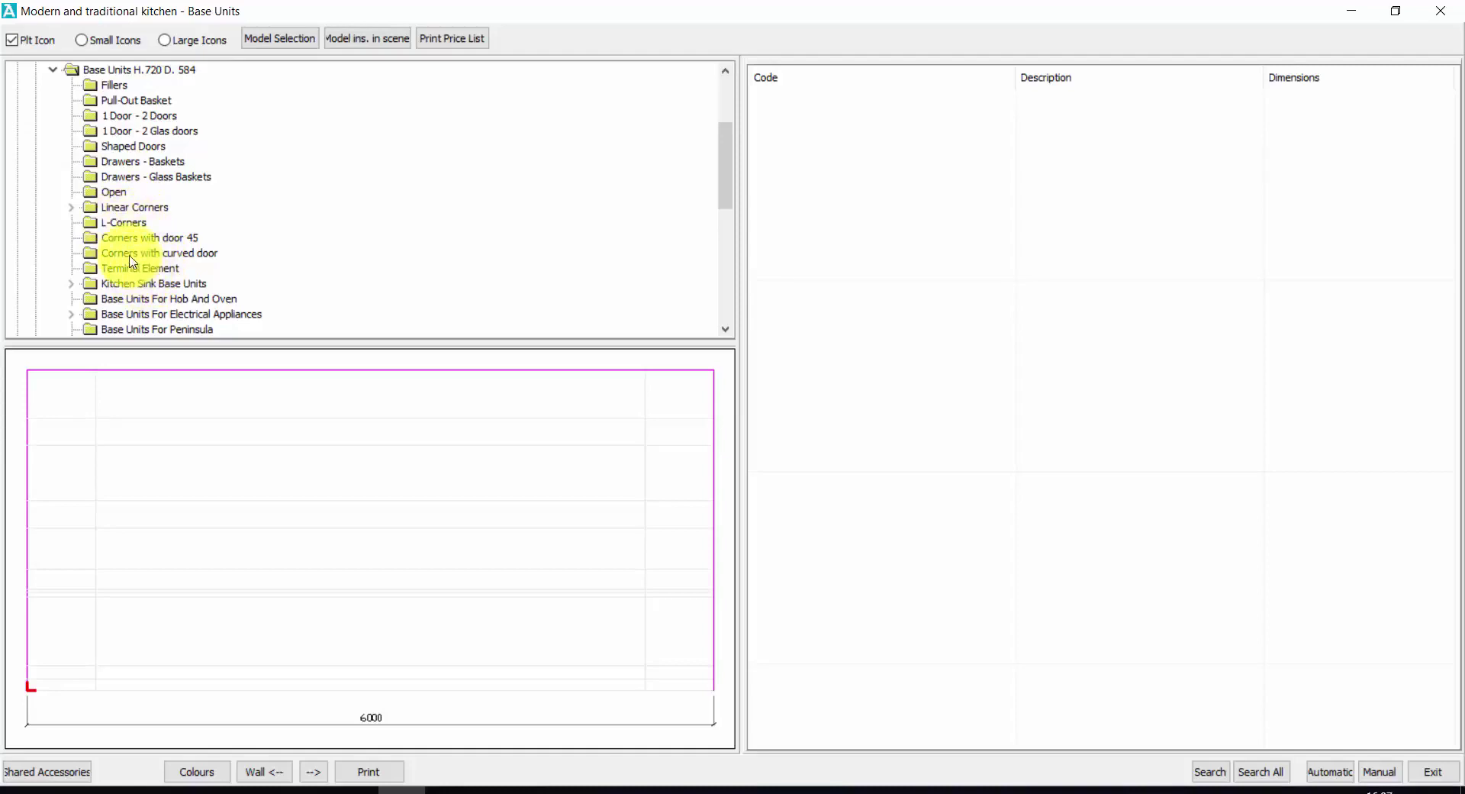
click(71, 207)
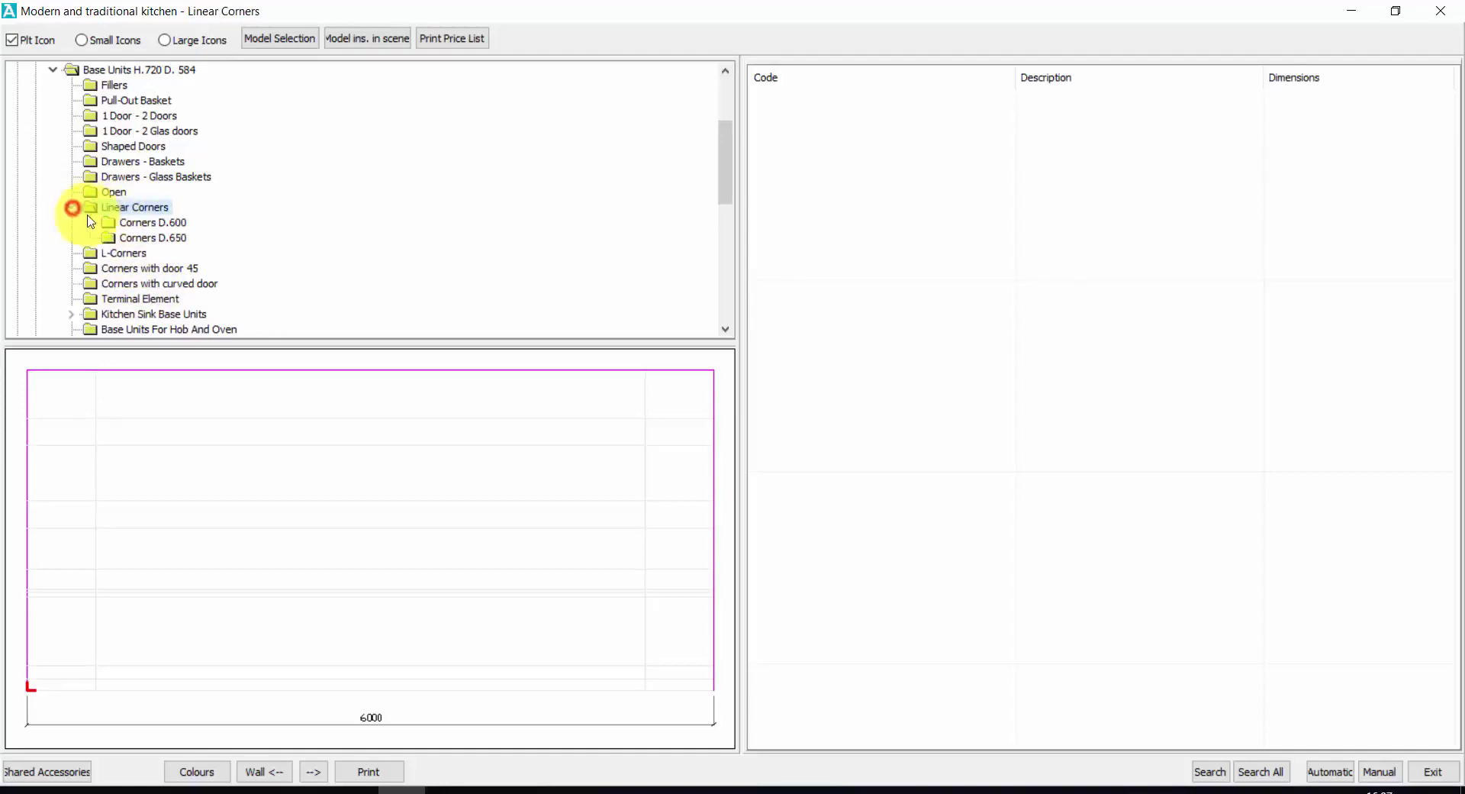
click(158, 224)
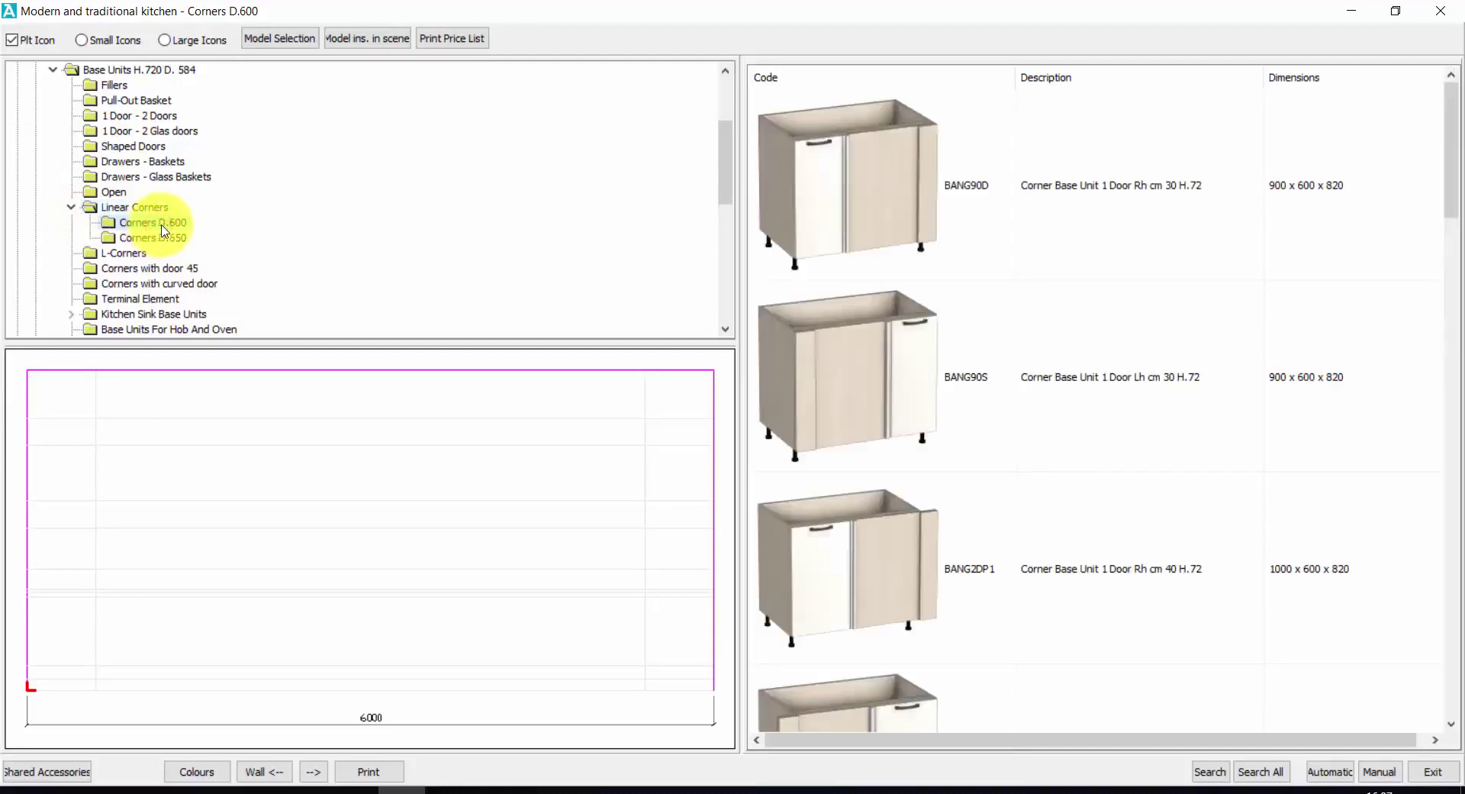
click(1018, 513)
scroll(1017, 507, down, 5)
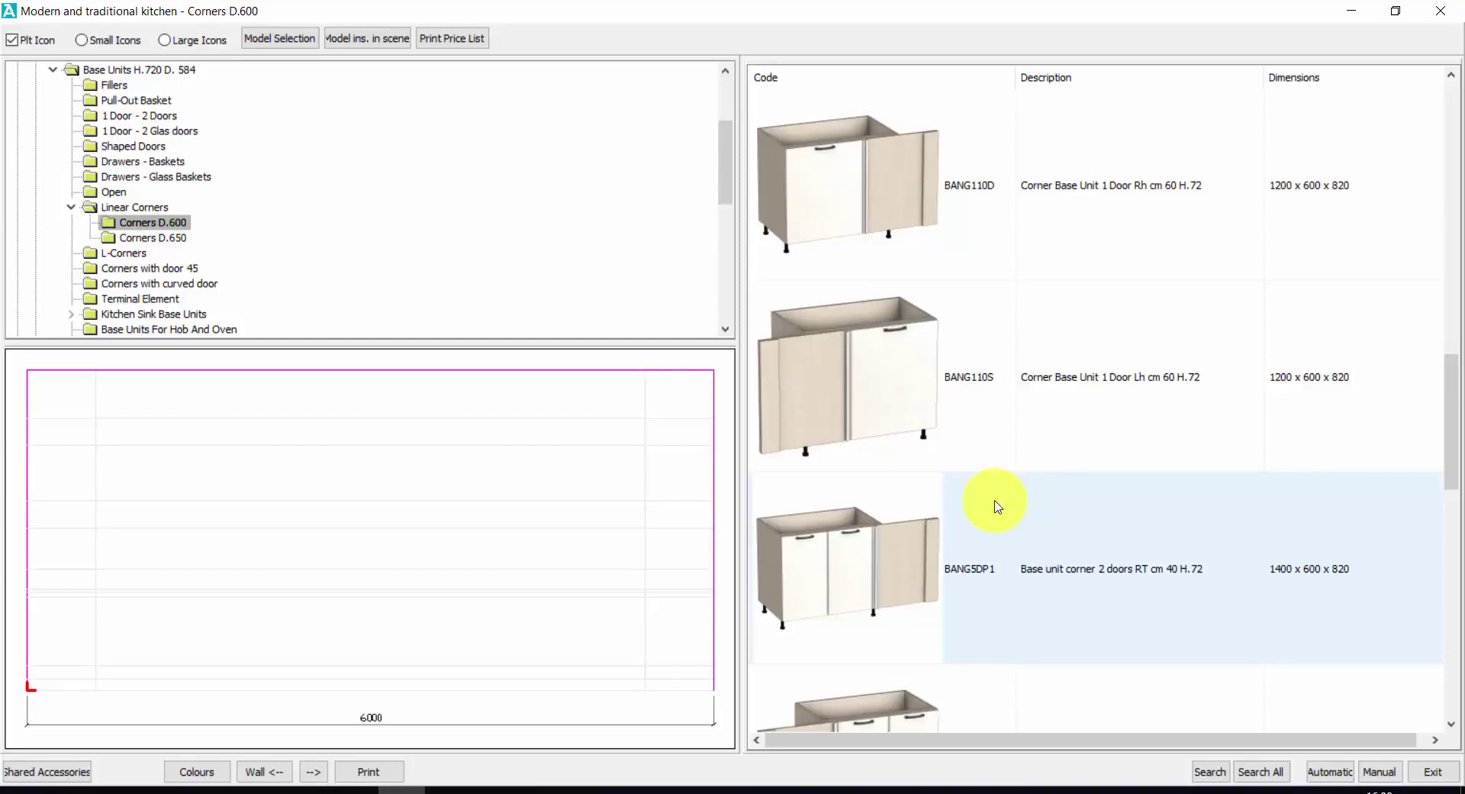
click(930, 435)
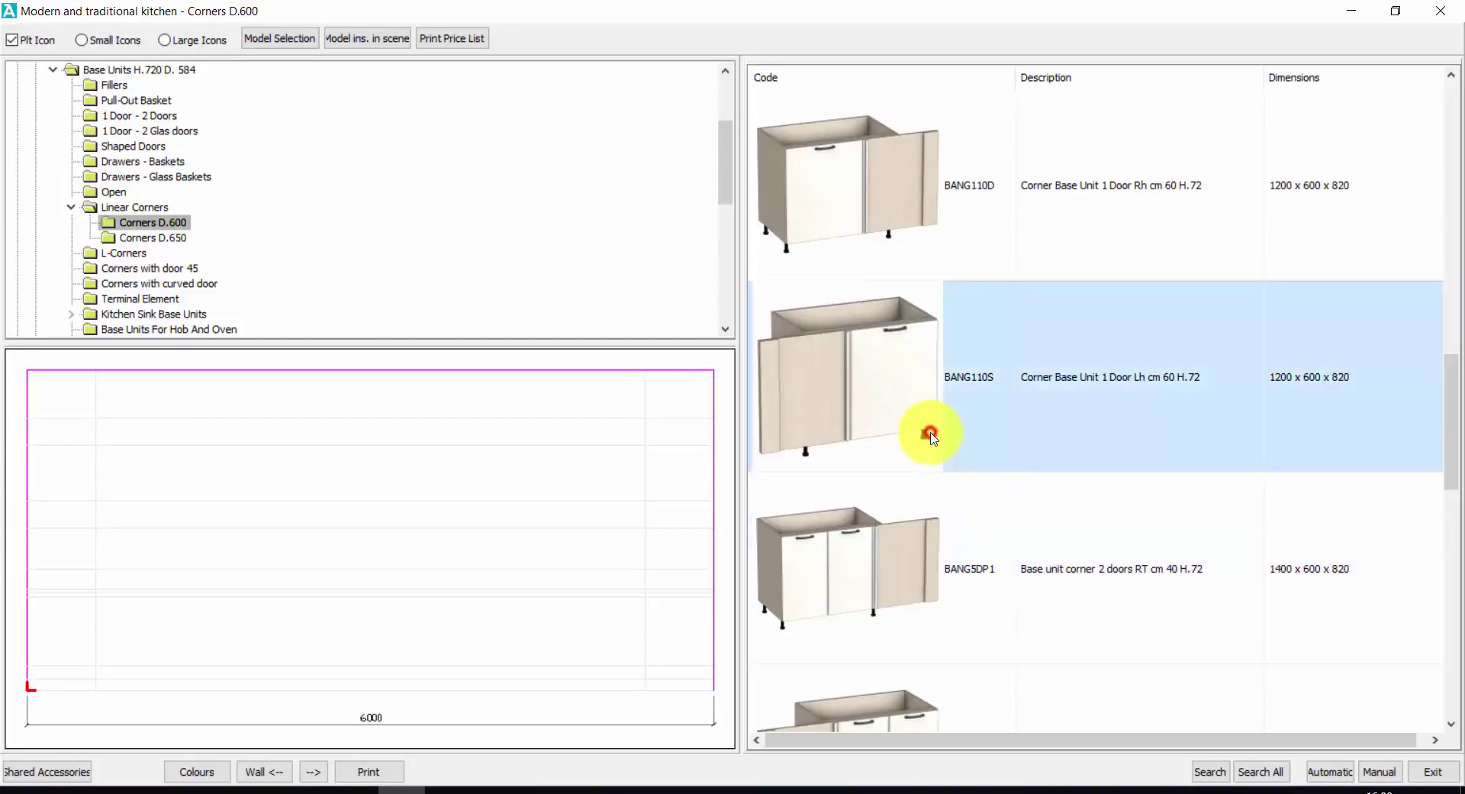
double_click(850, 397)
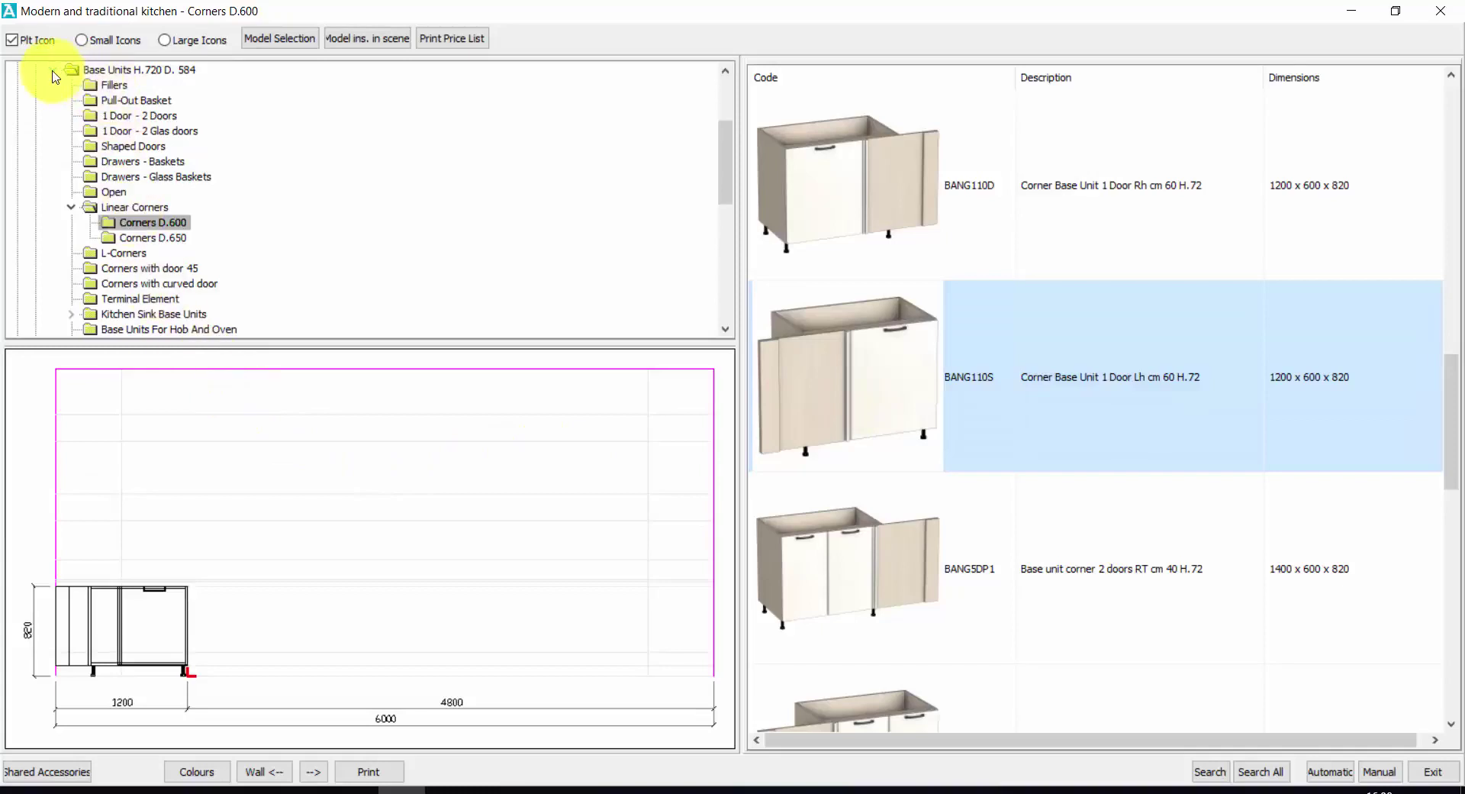
Add the 60 cm cooking surface and oven base unit BF60 beside the corner unit using automatic insertion
click(71, 206)
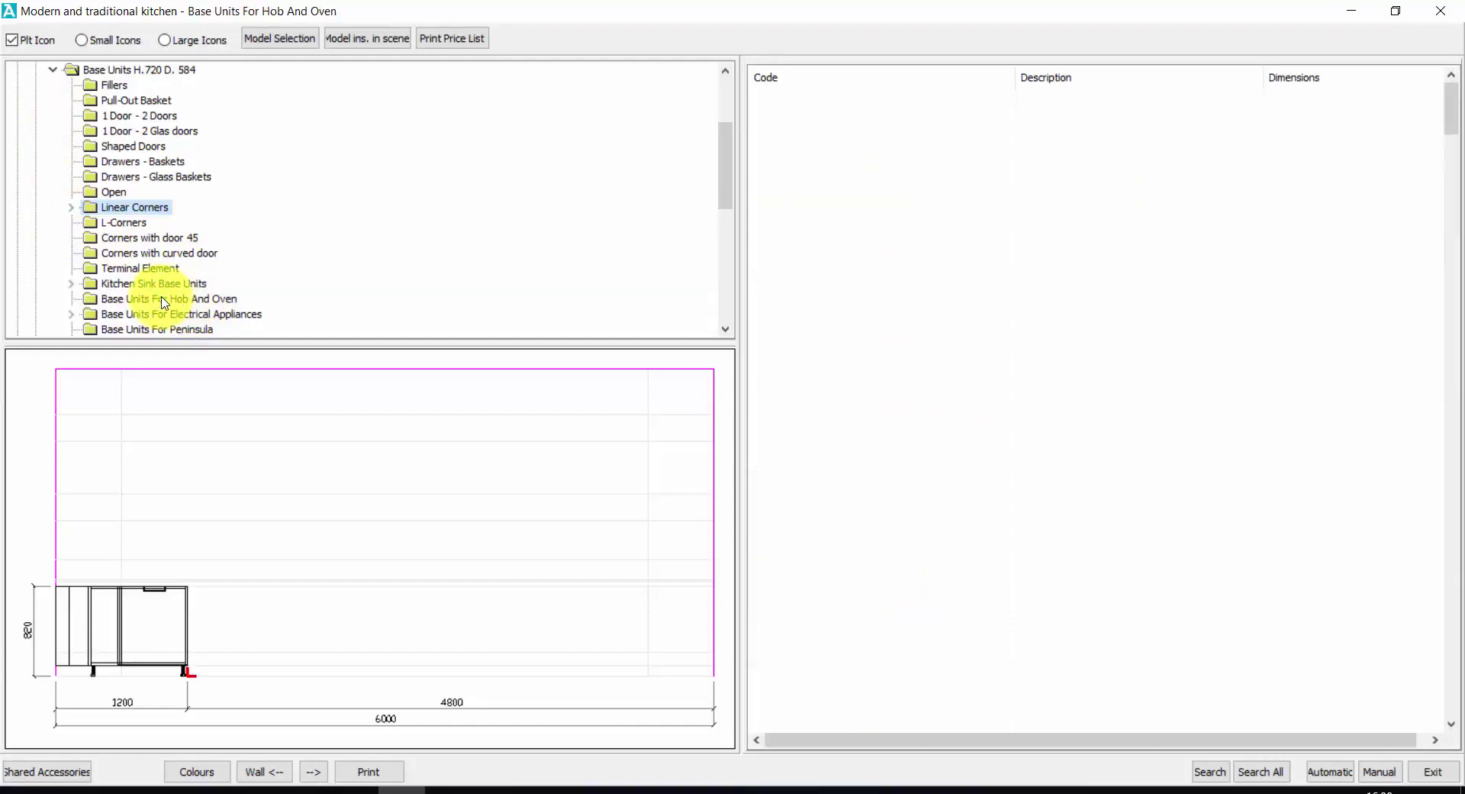
click(962, 418)
scroll(1027, 457, down, 10)
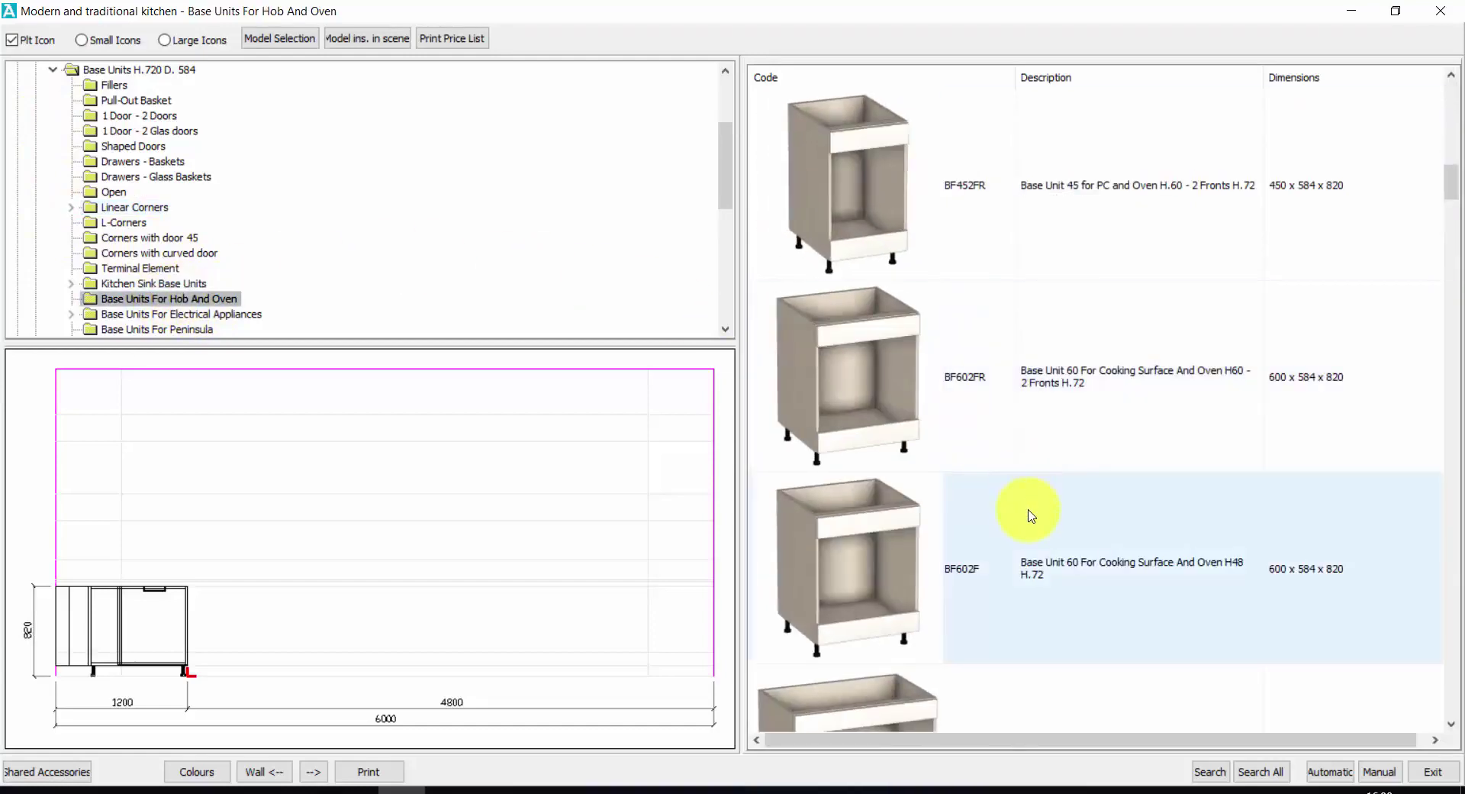
scroll(1023, 540, up, 10)
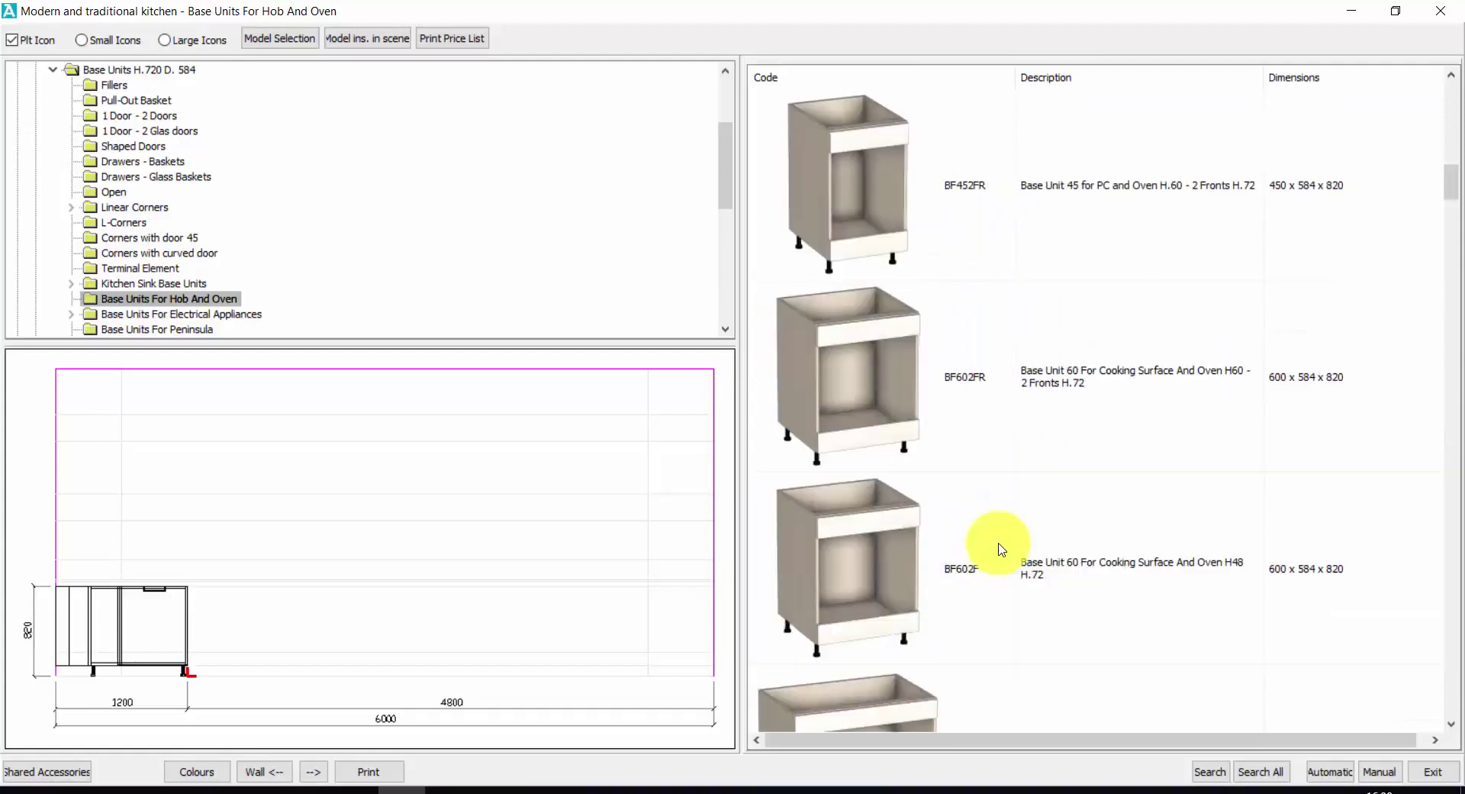
click(1029, 578)
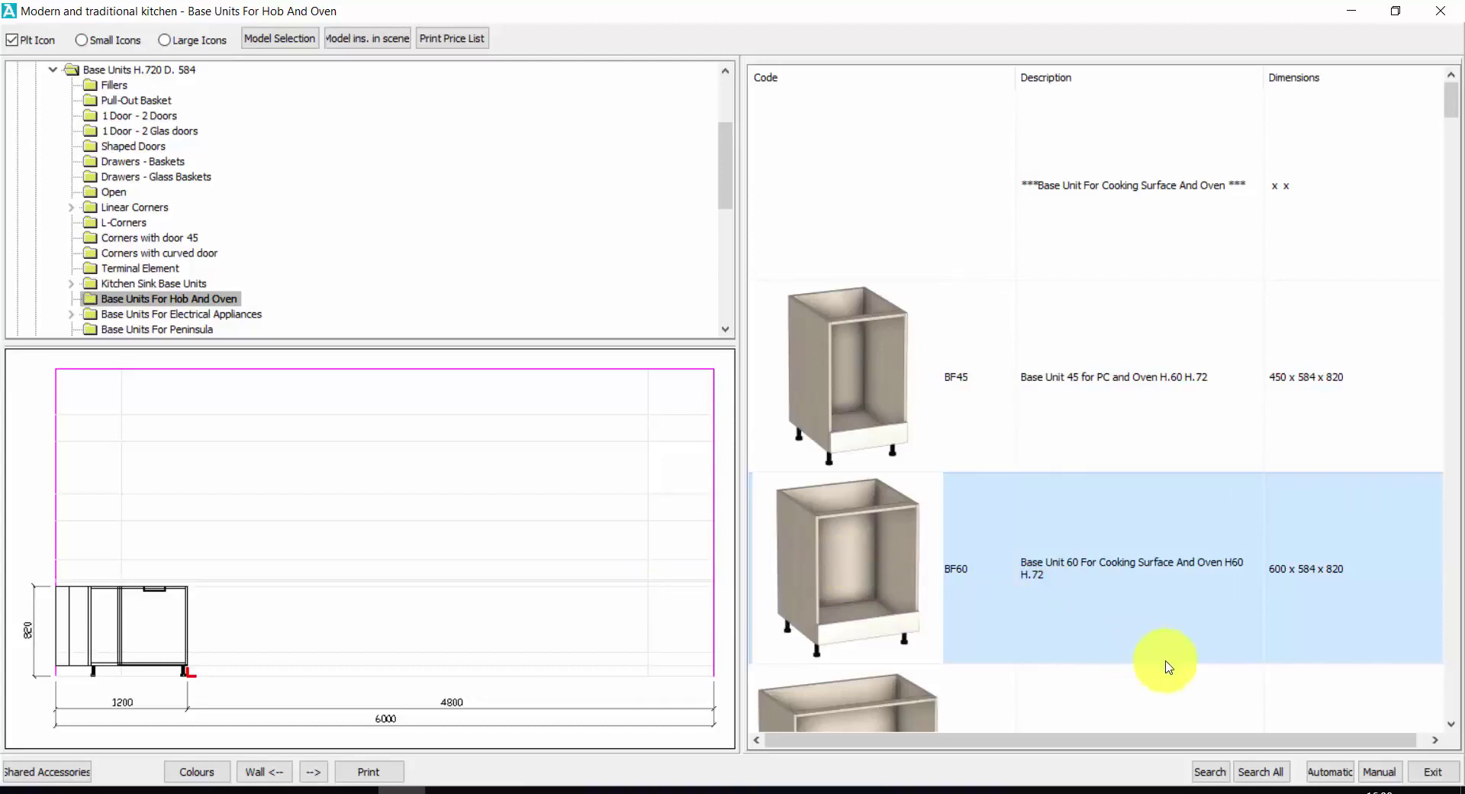
click(1327, 772)
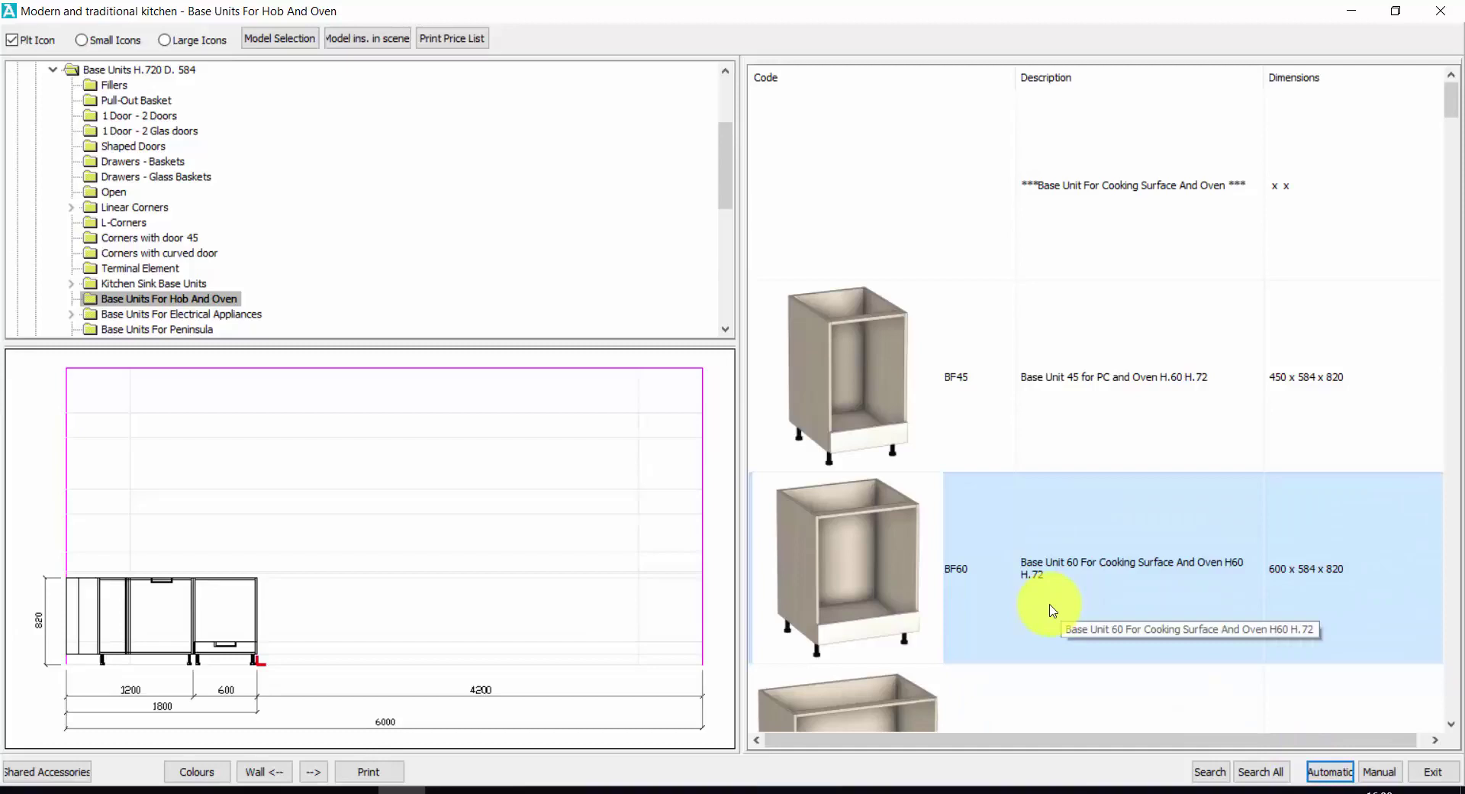
Add the 90 cm two-basket base unit B902CE from Drawers - Baskets after the oven unit
click(114, 163)
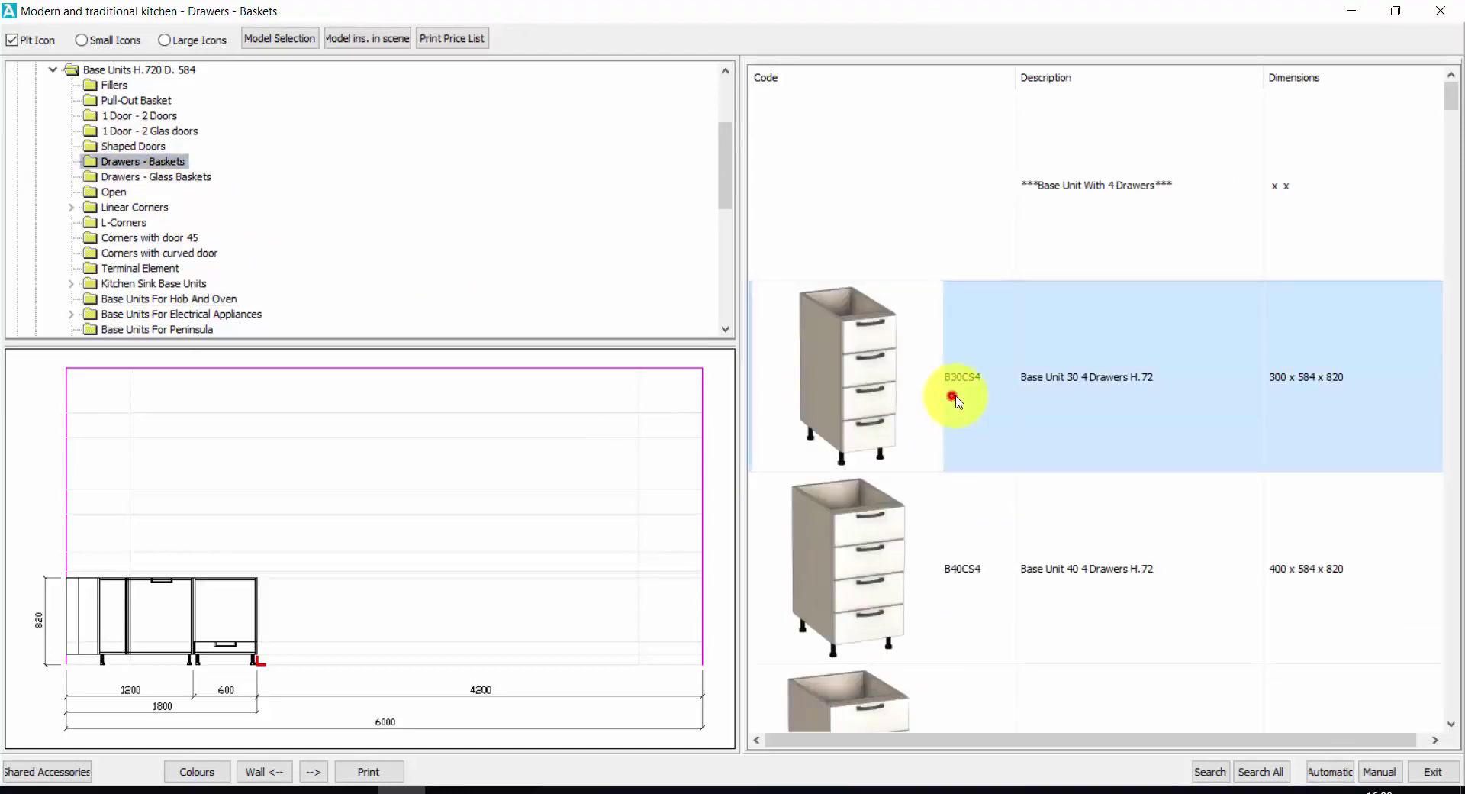
scroll(991, 420, down, 1)
scroll(1009, 441, down, 1)
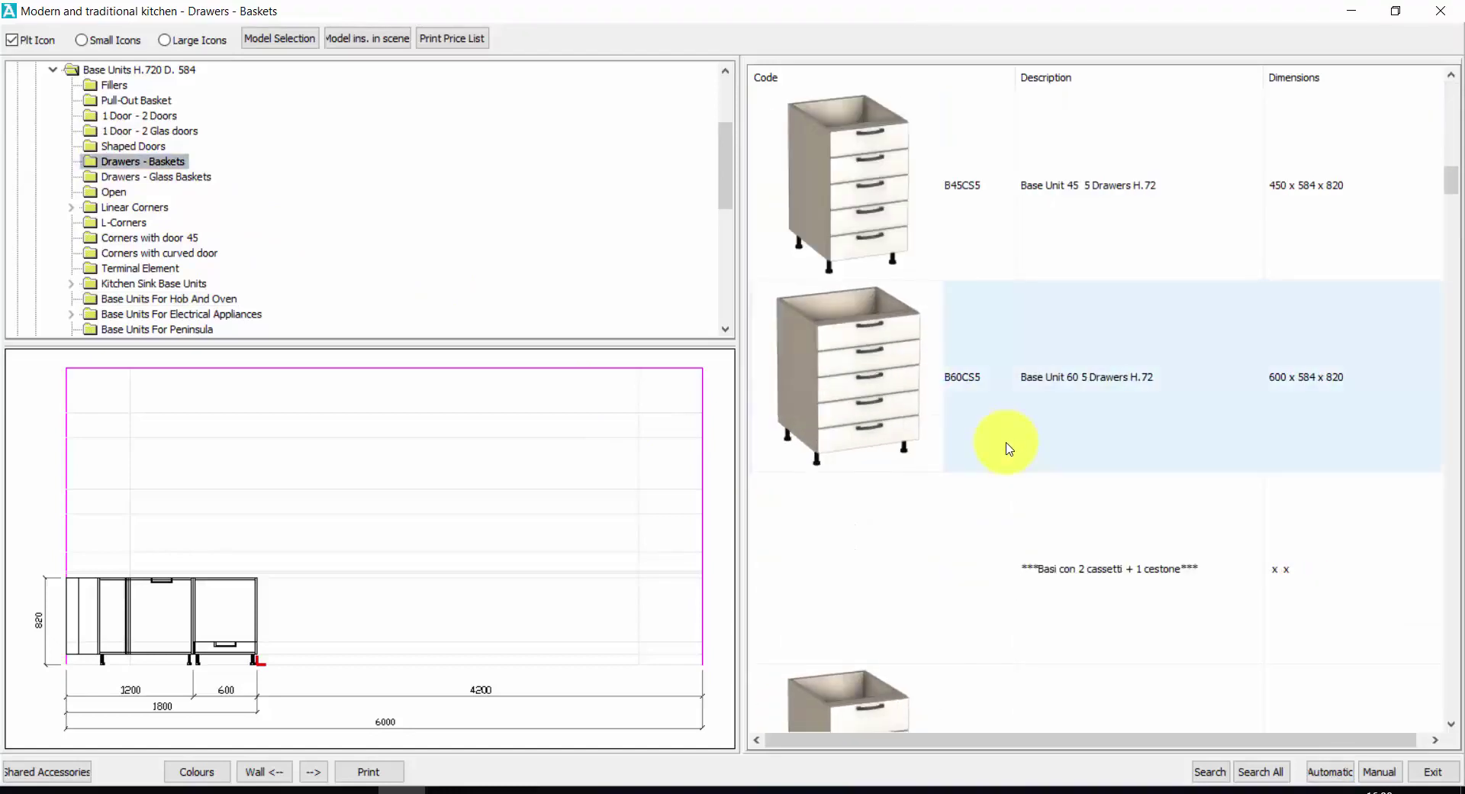
scroll(1009, 458, down, 1)
scroll(1007, 481, down, 3)
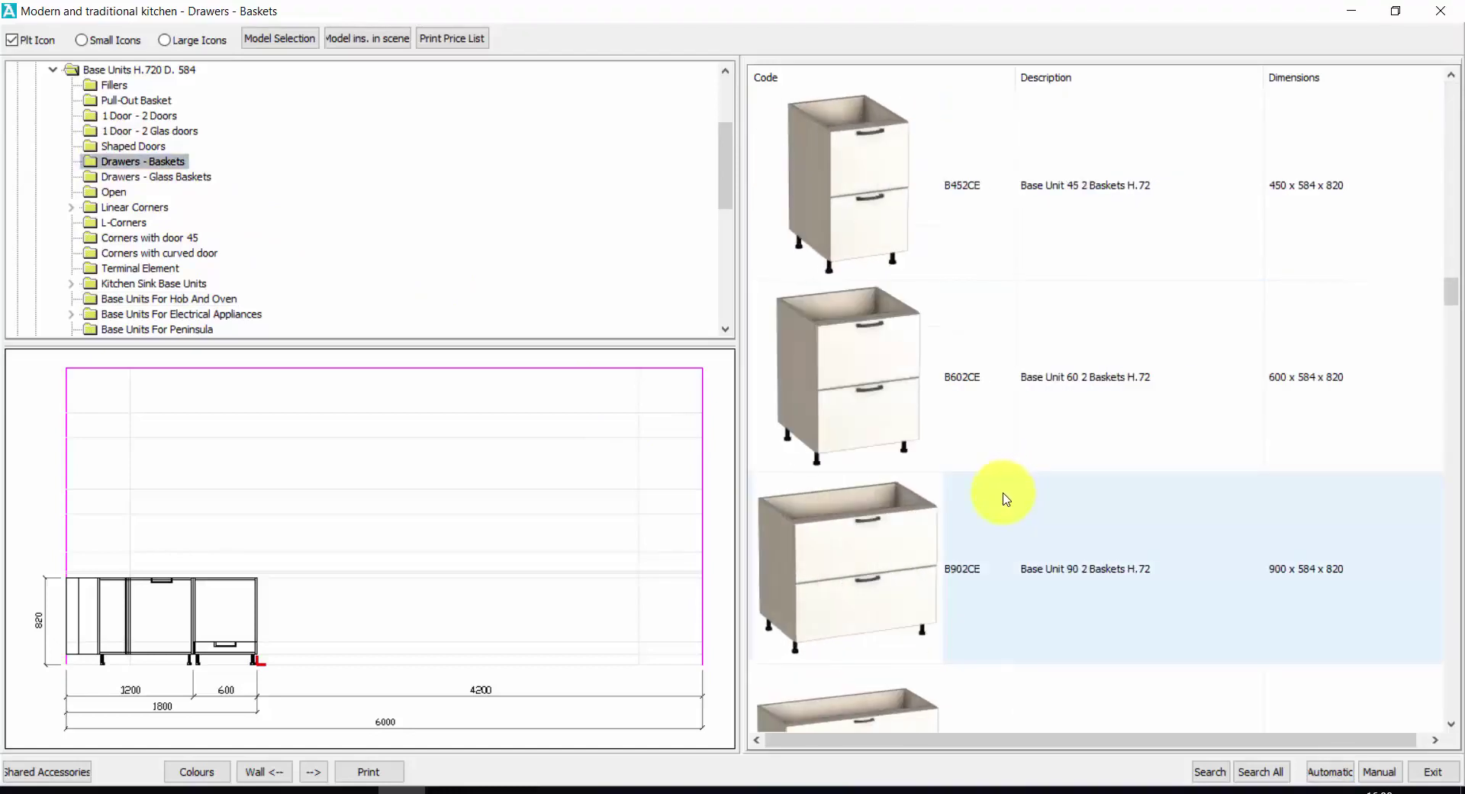
click(878, 551)
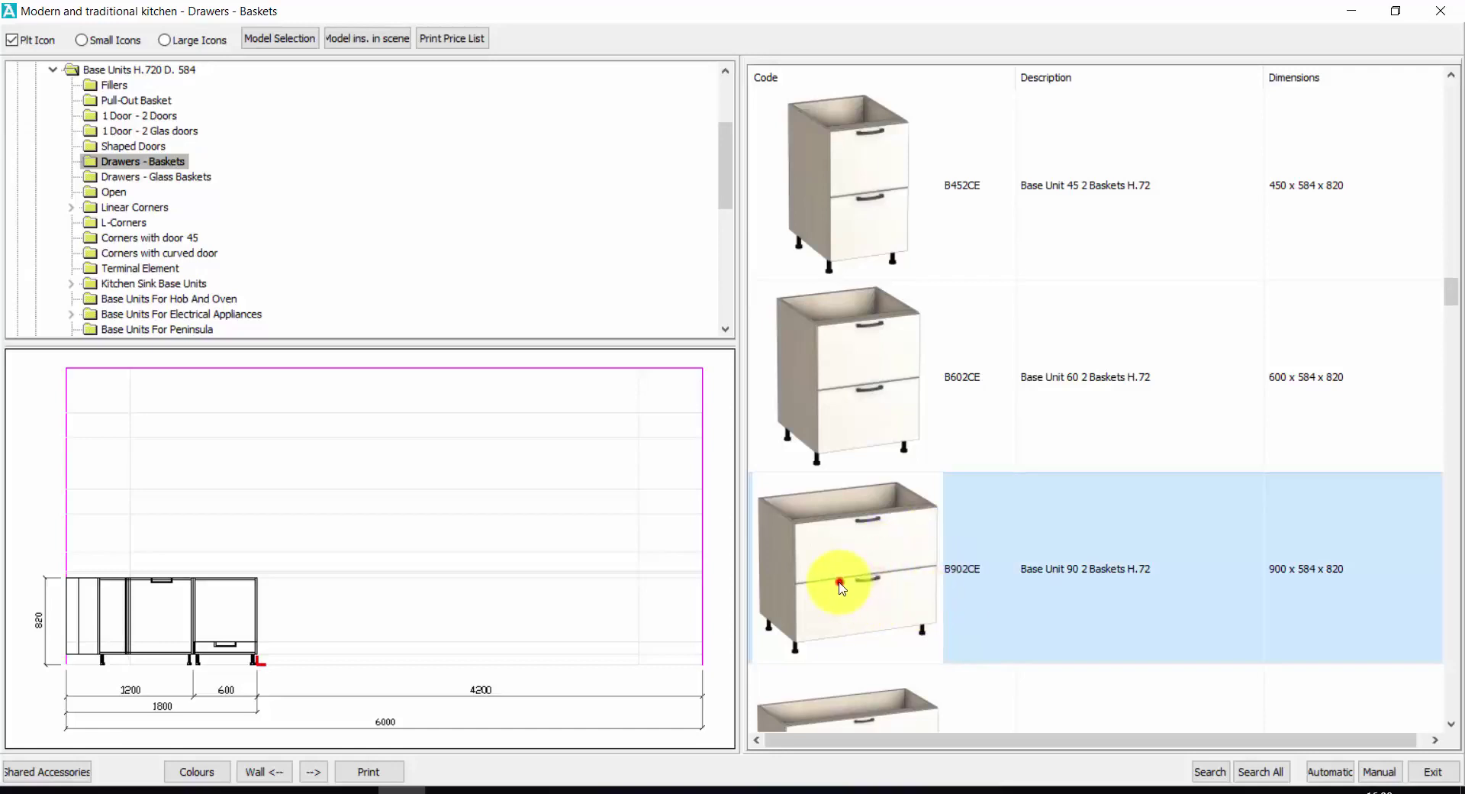
drag(838, 586, 484, 556)
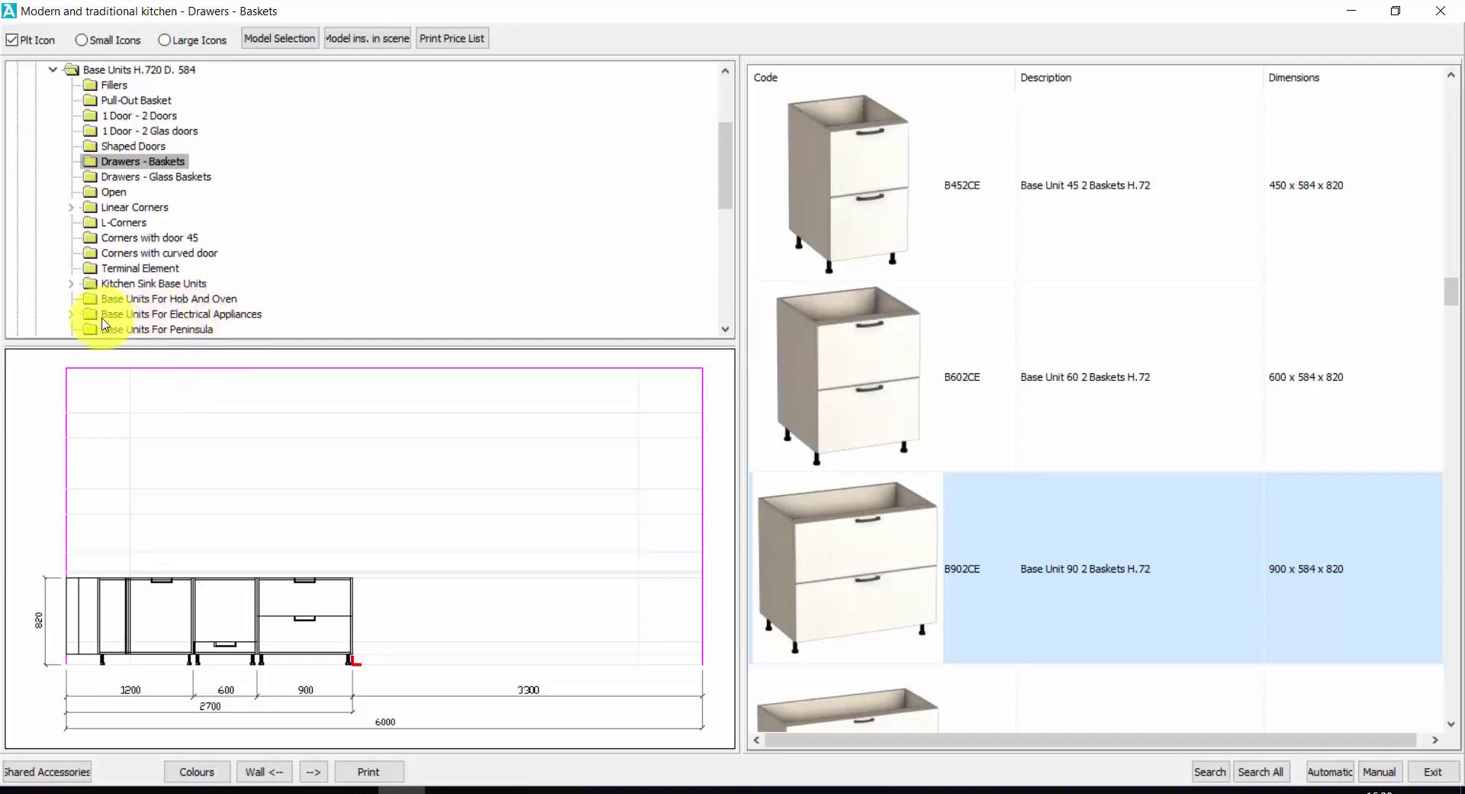
Add the 60 cm dishwasher door with black front border, BLV60FN, after the two-basket unit
click(70, 314)
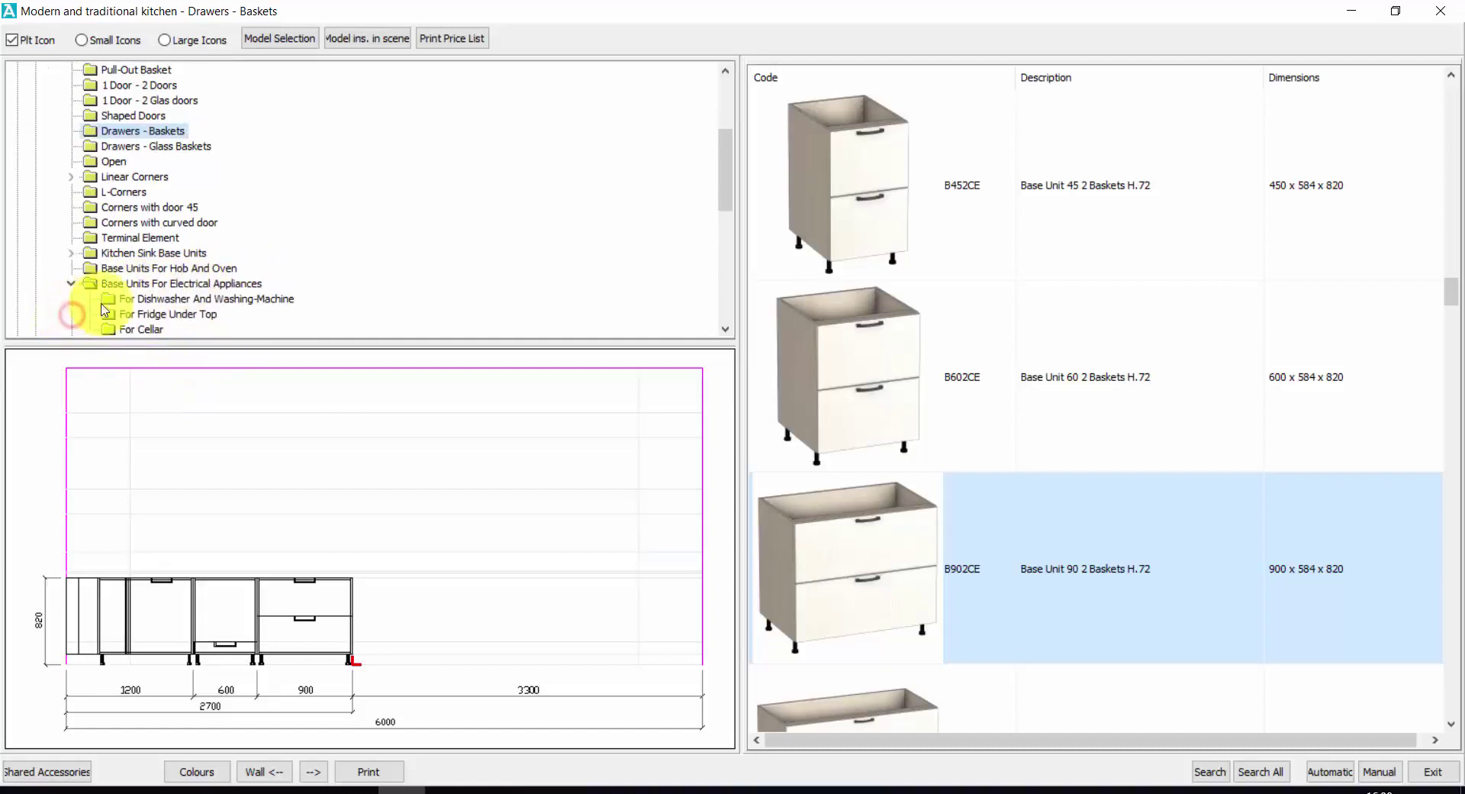
click(180, 299)
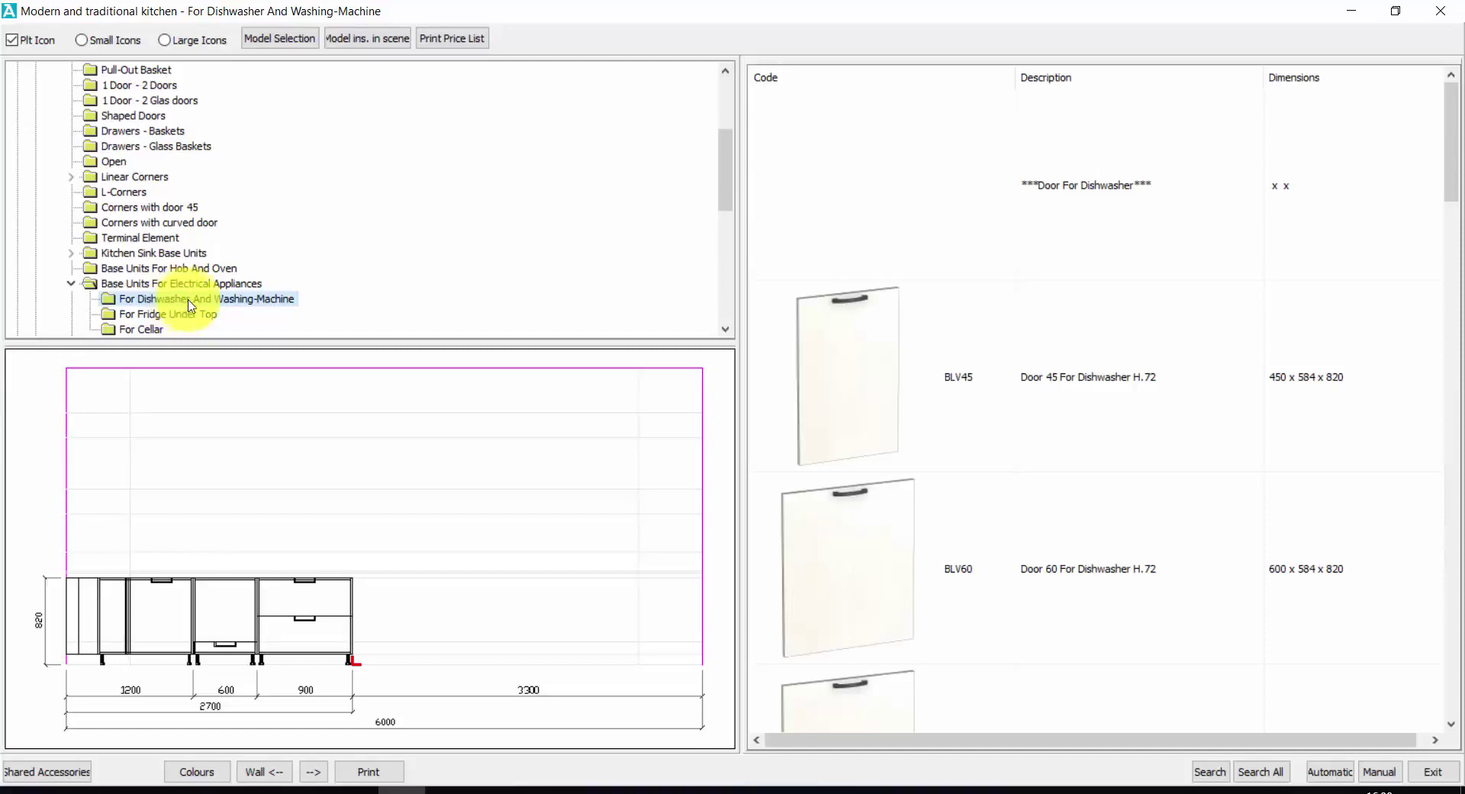
click(893, 491)
scroll(915, 491, down, 5)
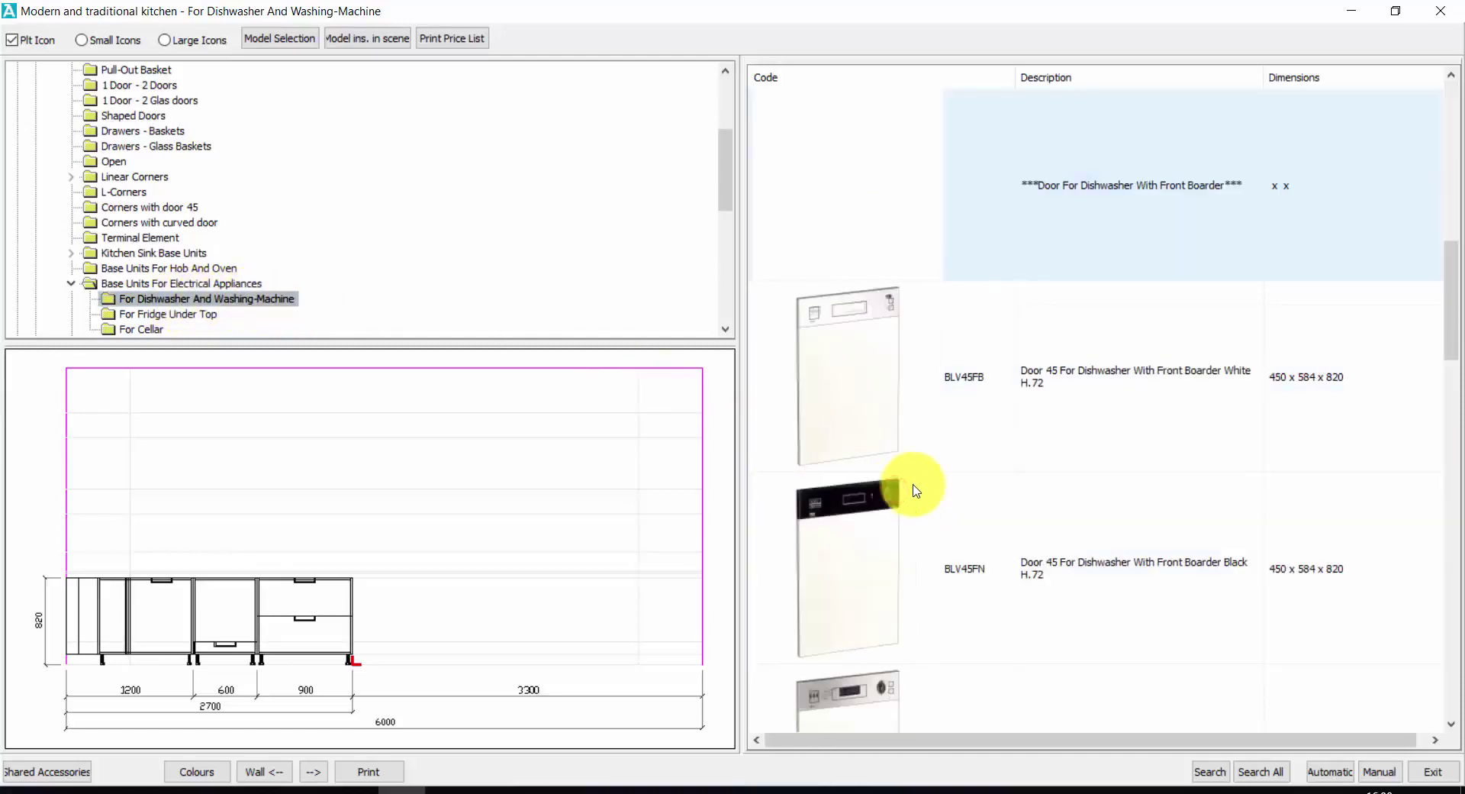
scroll(912, 491, down, 4)
click(864, 421)
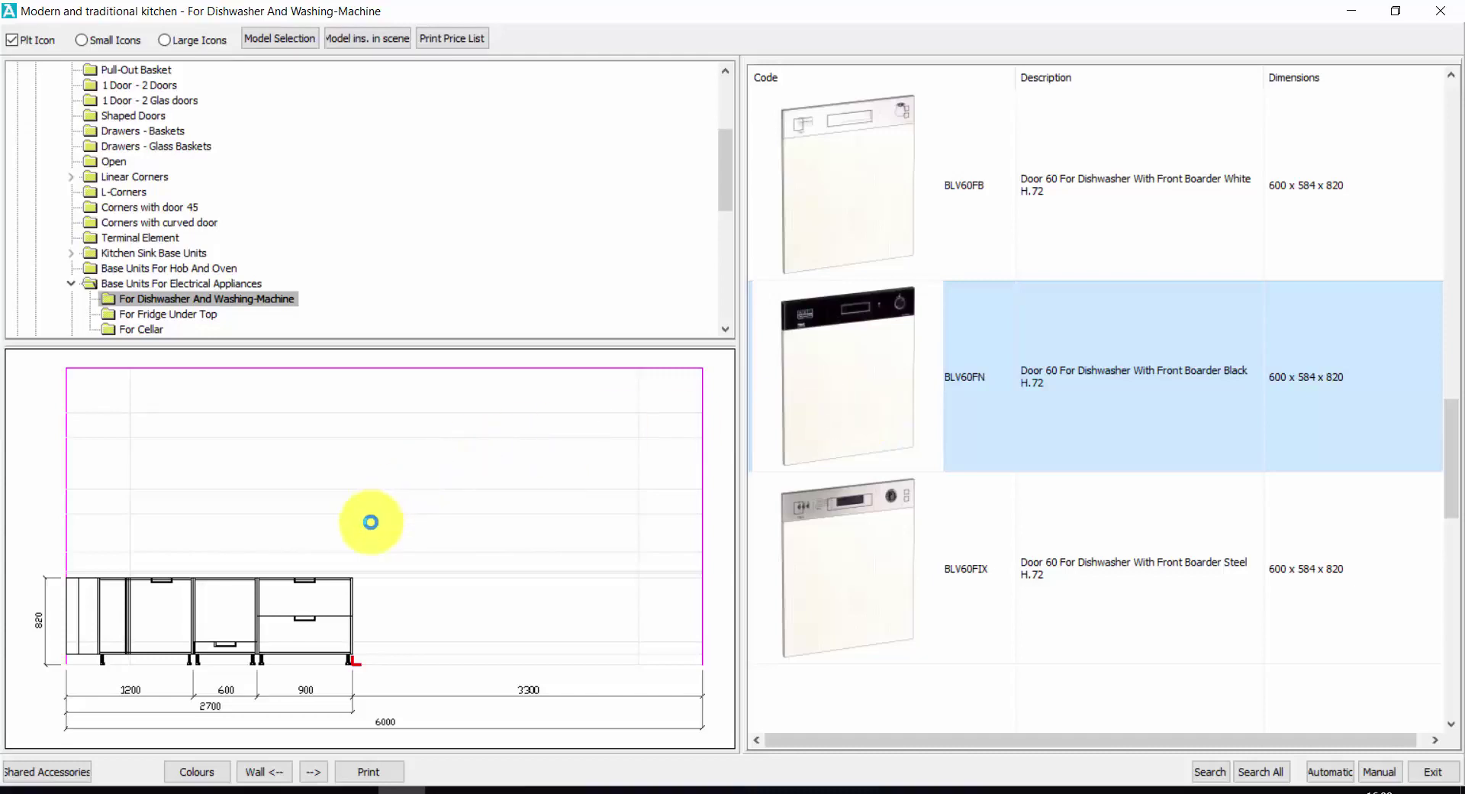
Add the 60 cm base unit with two baskets, one glass, B602CM, after the dishwasher door
click(149, 147)
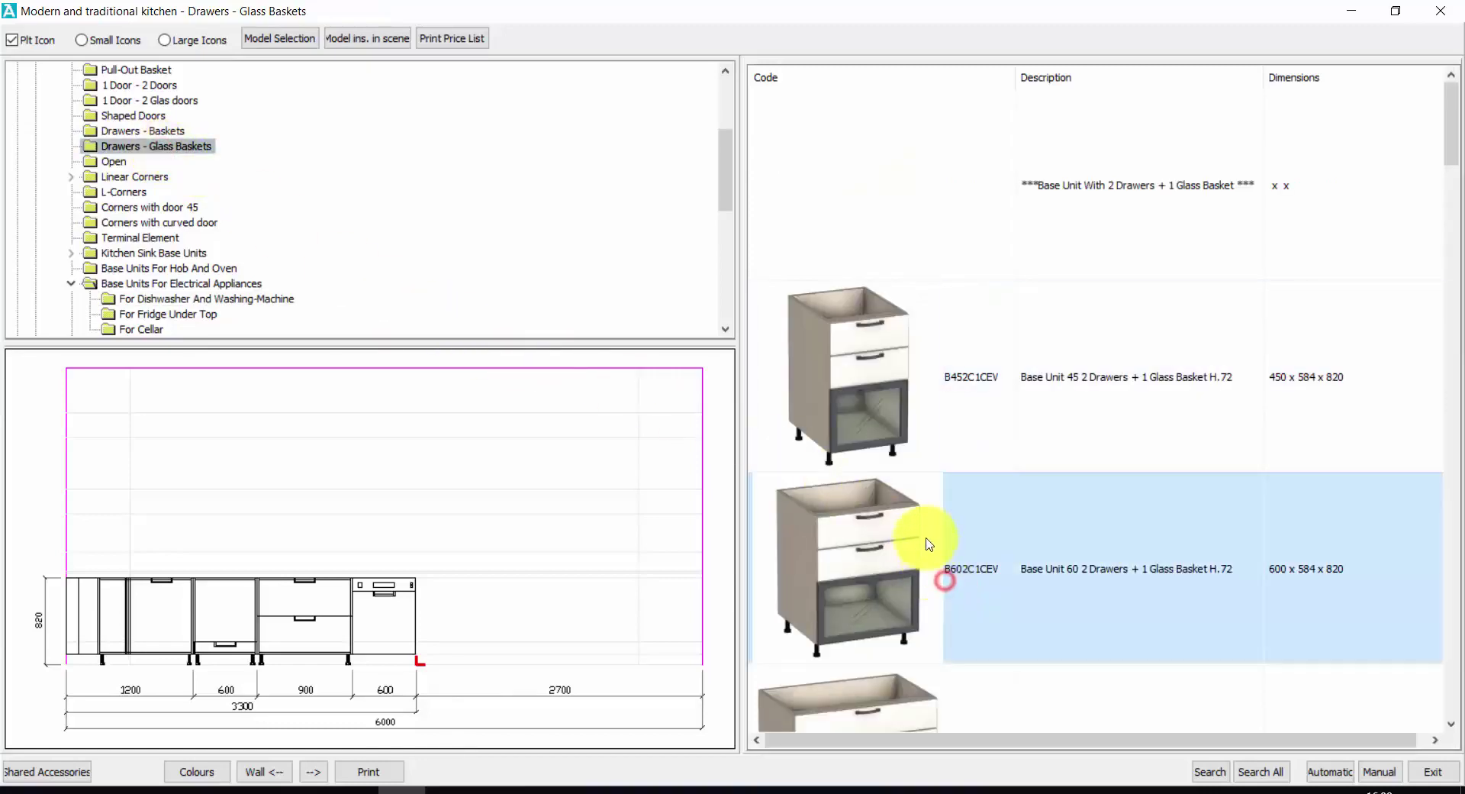
scroll(946, 584, down, 4)
click(874, 573)
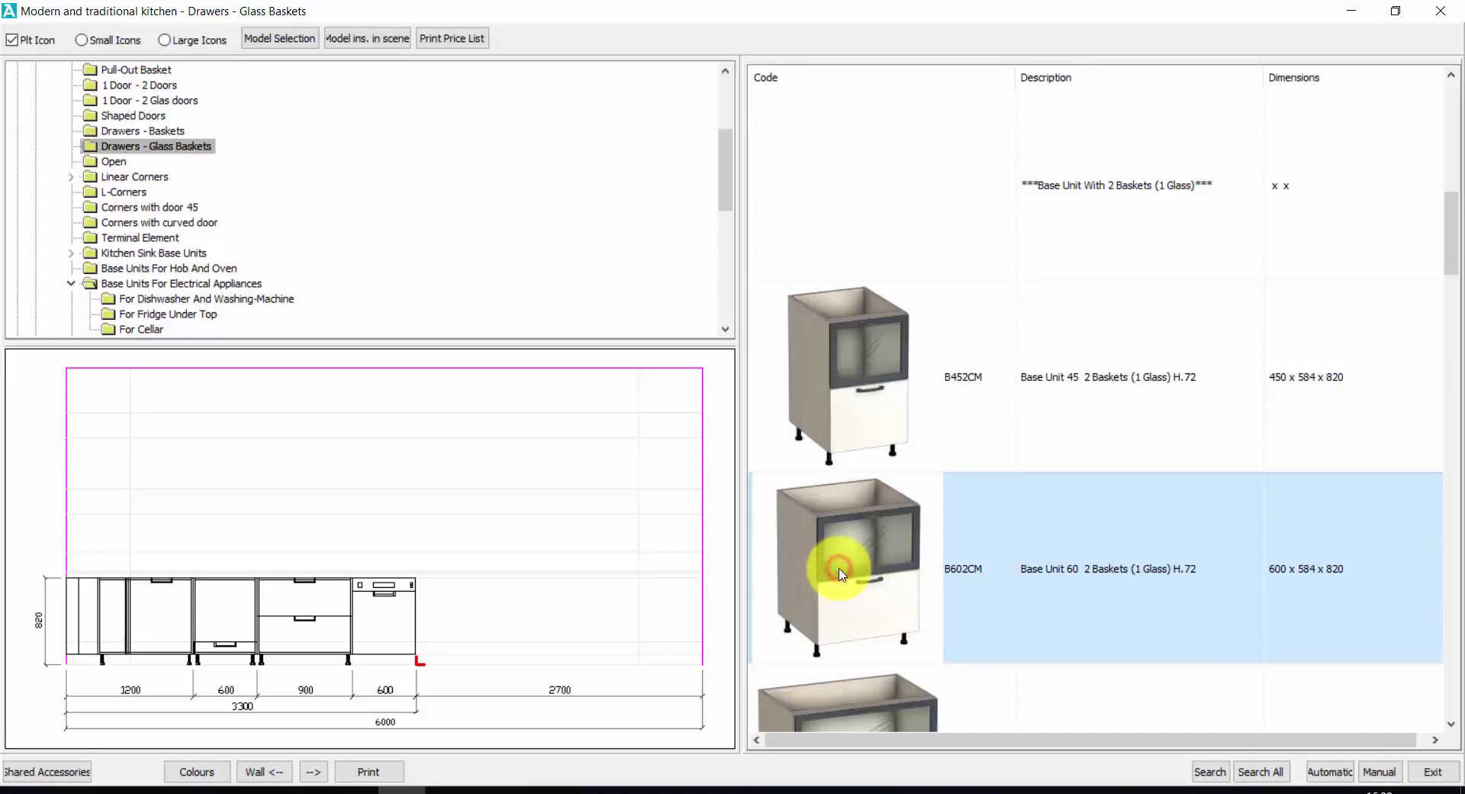
double_click(840, 574)
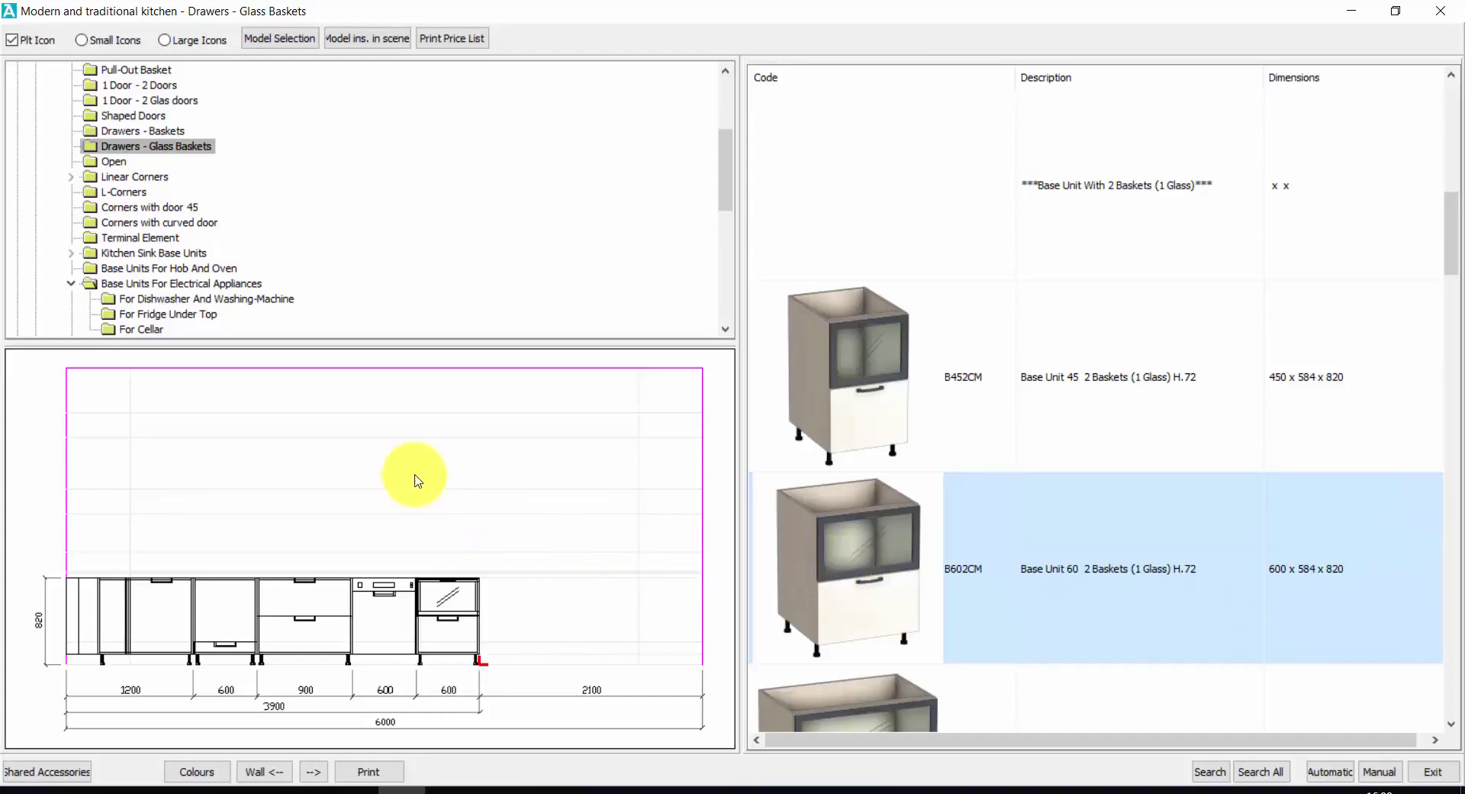
Exit the furniture catalogue and make the room's left wall, with the door, the current wall
click(1429, 773)
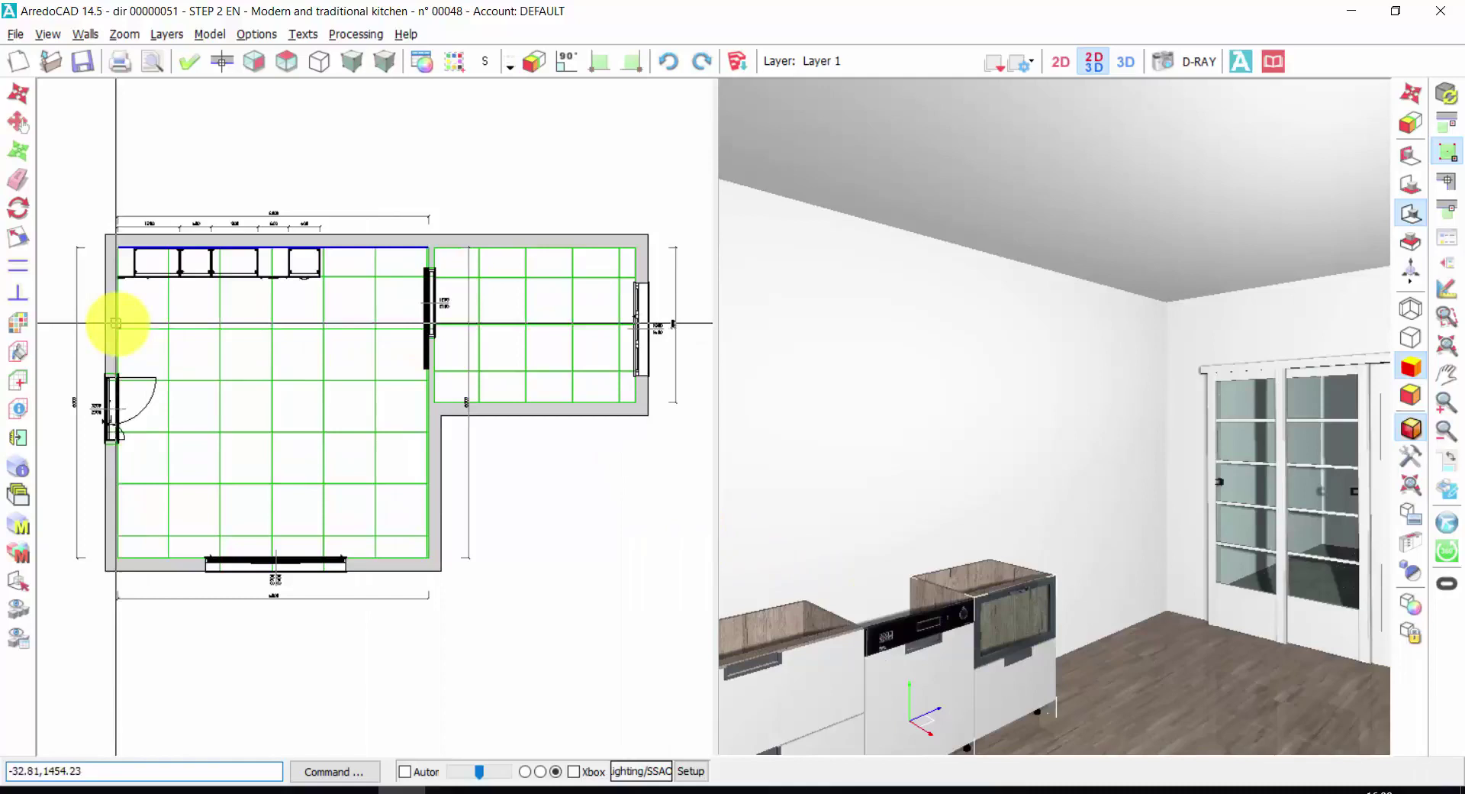
click(223, 64)
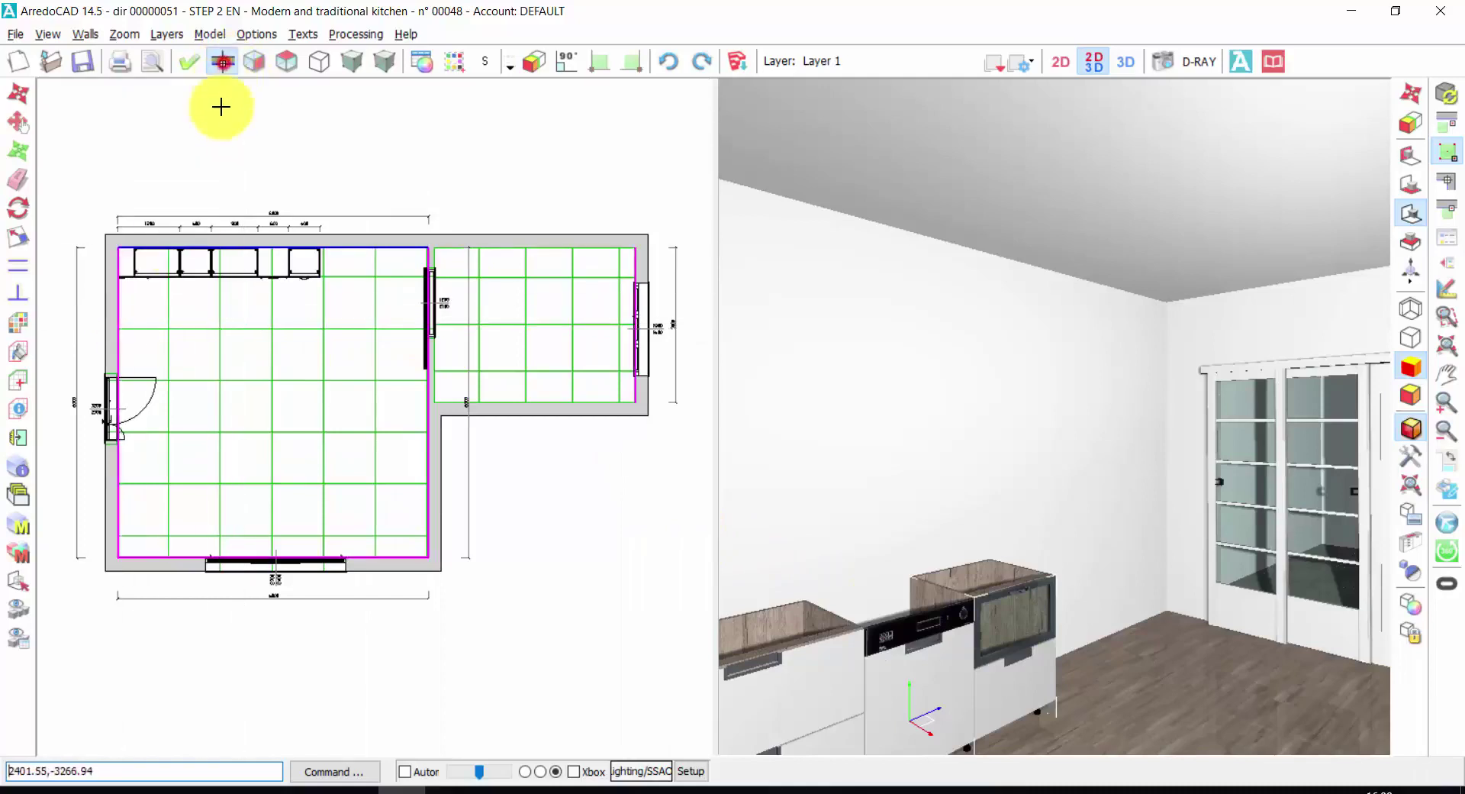
click(118, 291)
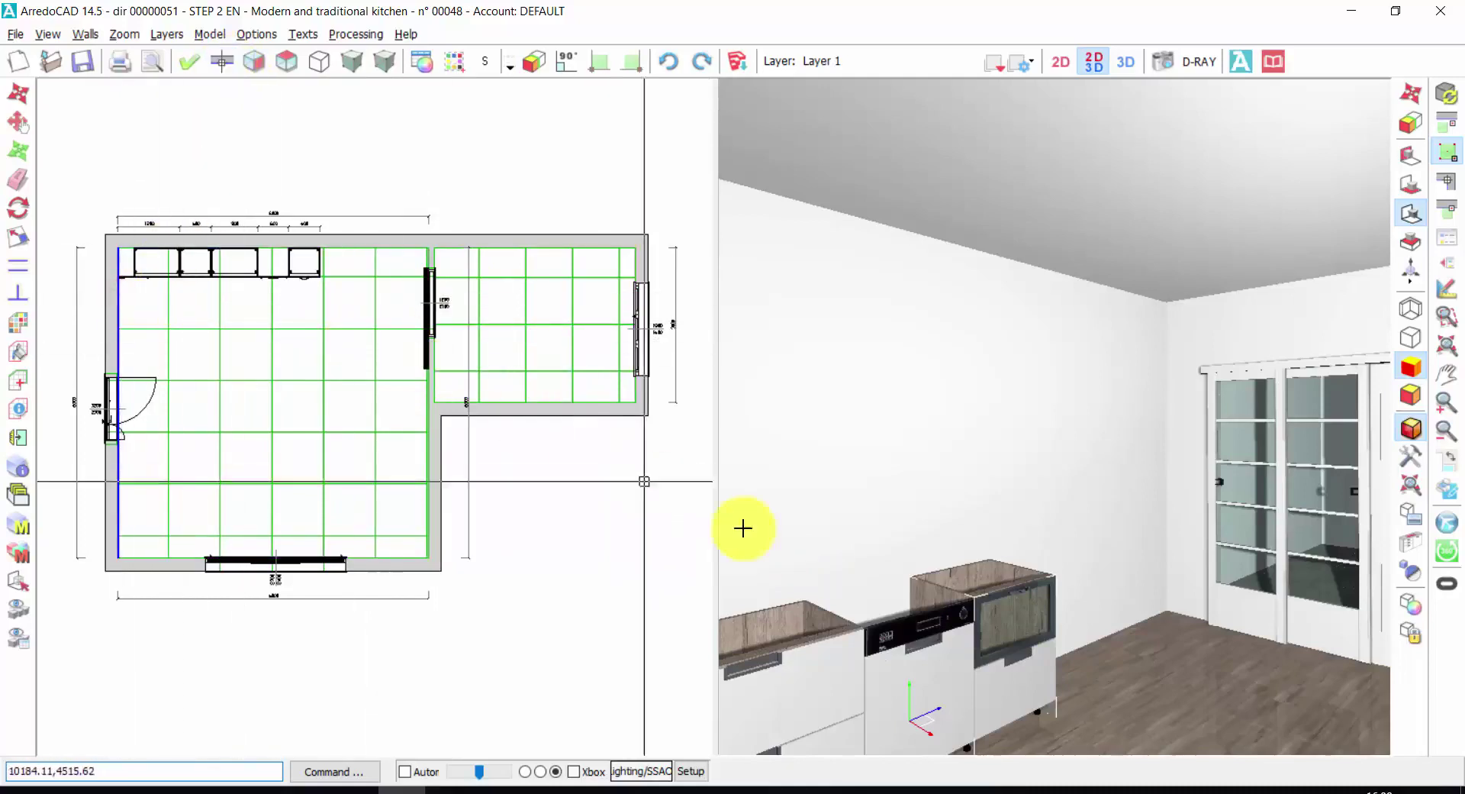
drag(1059, 544, 1055, 416)
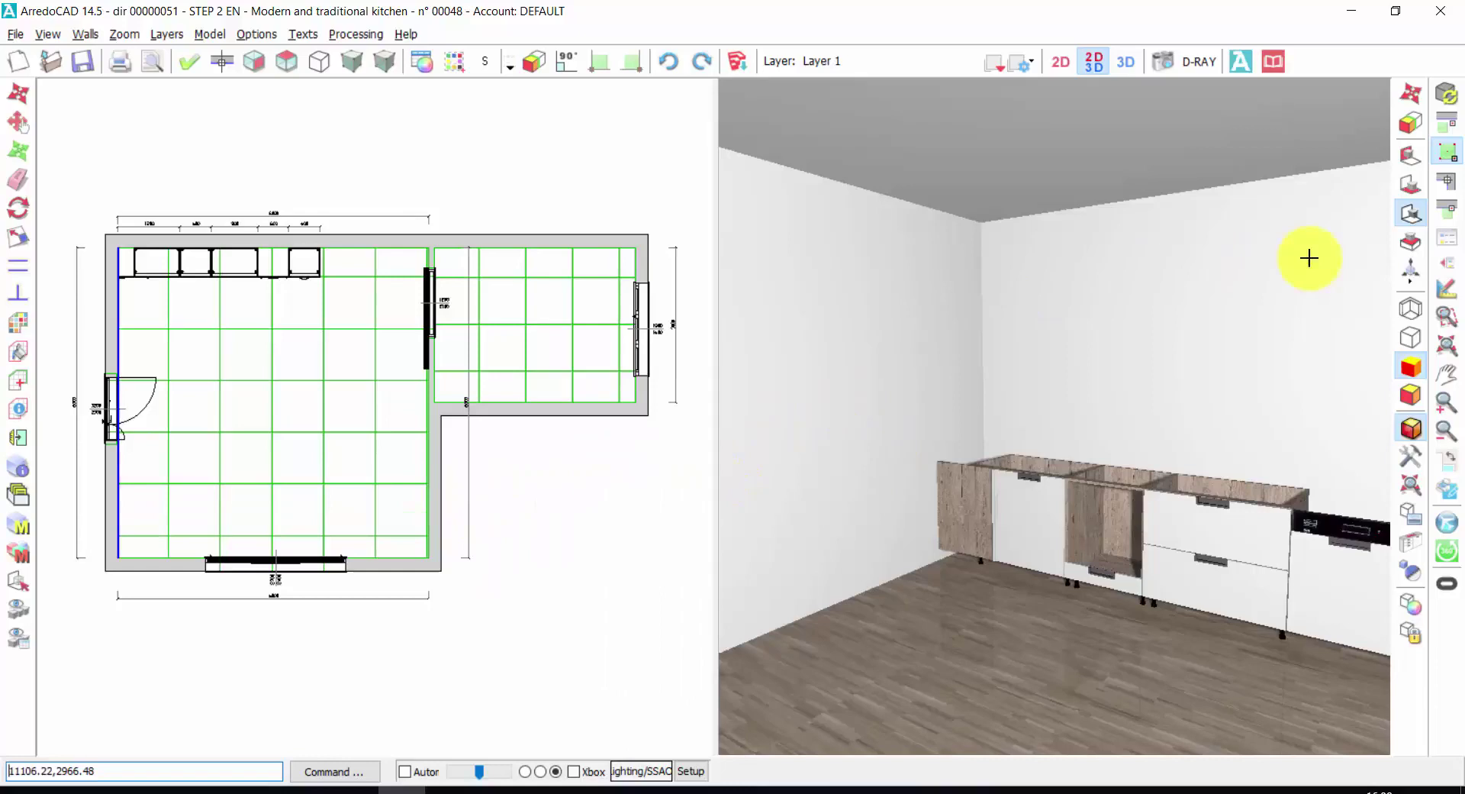
Open the furniture catalogue for the door wall and start the composition beside the corner unit, combining upwards and to the left
click(1452, 247)
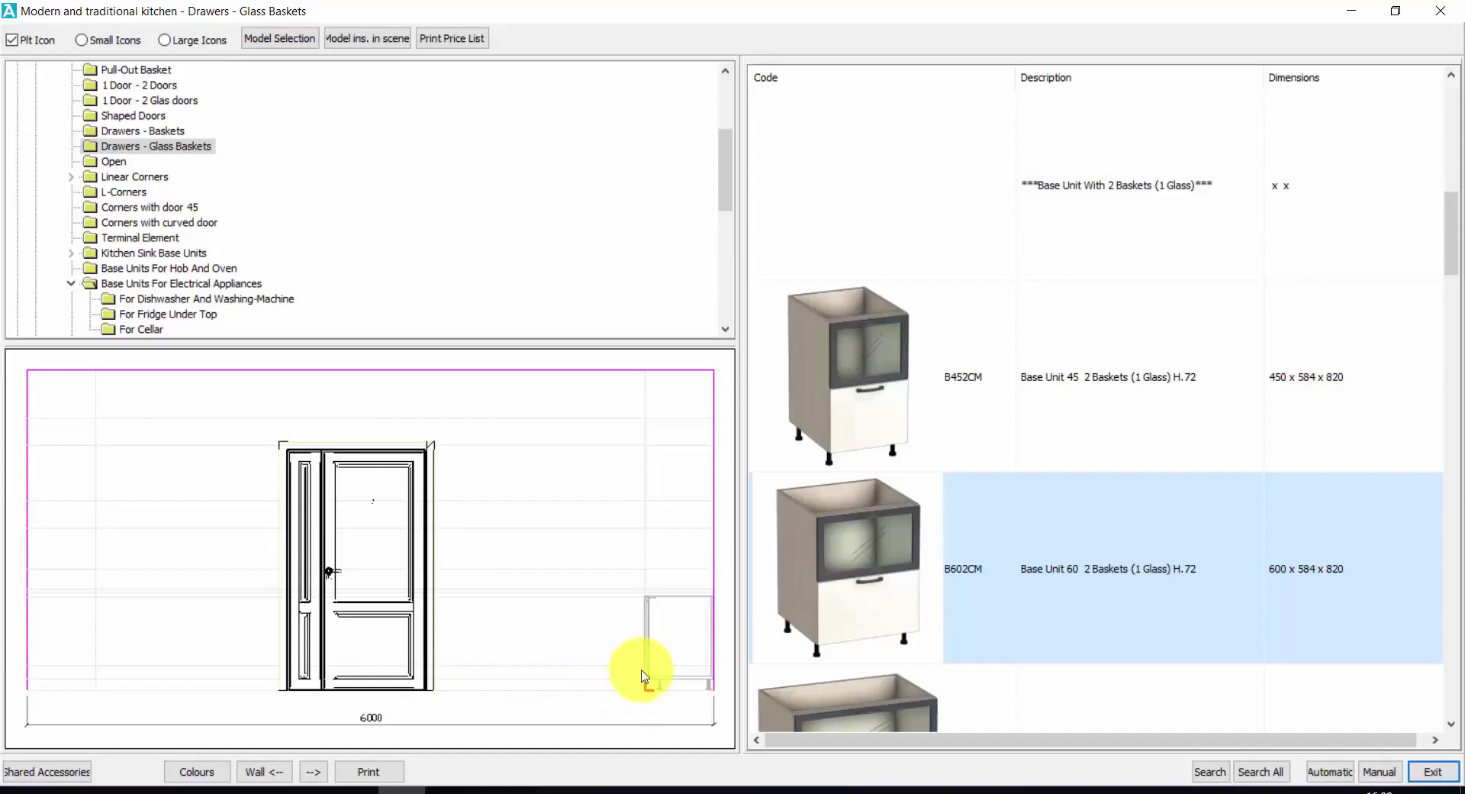
click(563, 501)
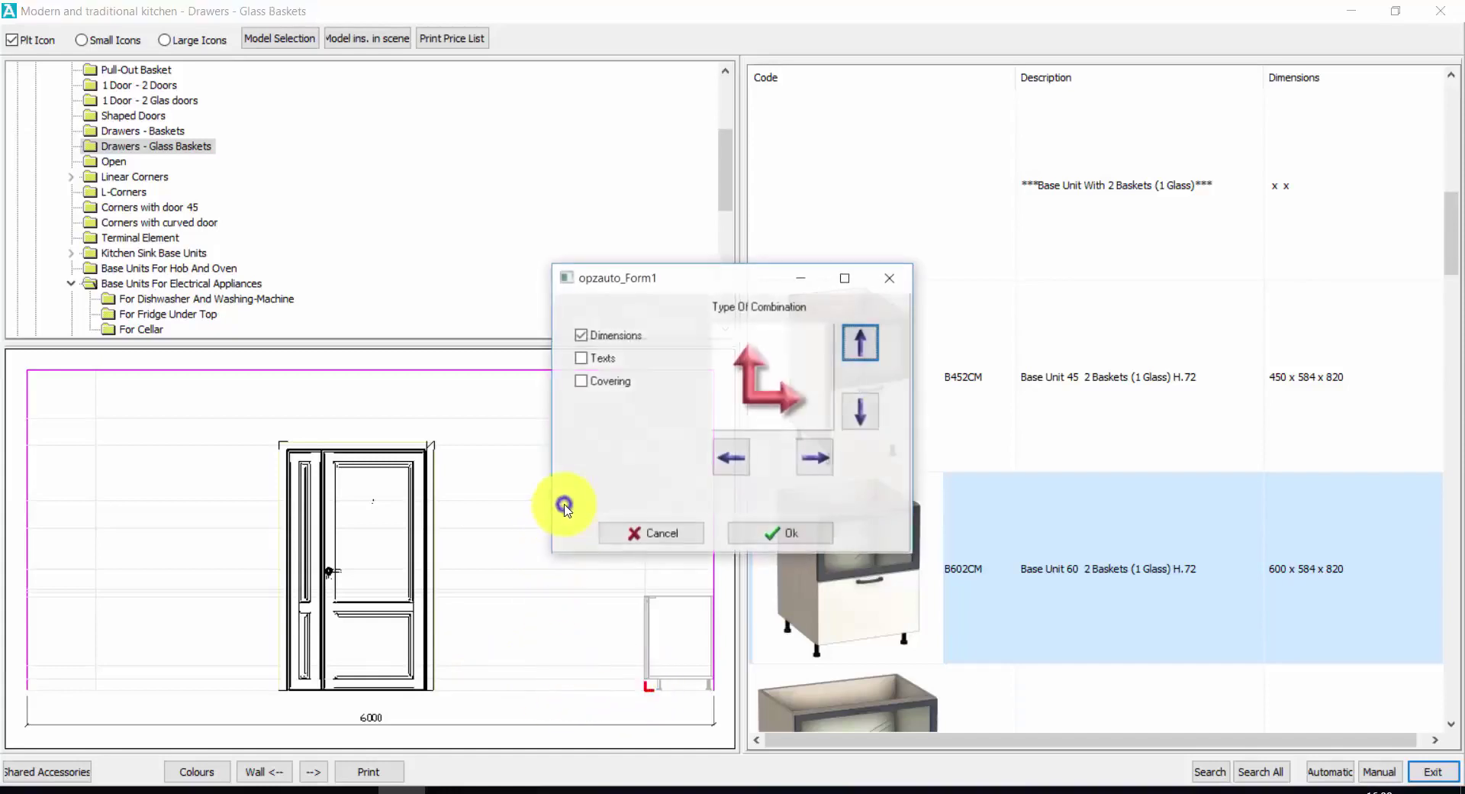
click(732, 460)
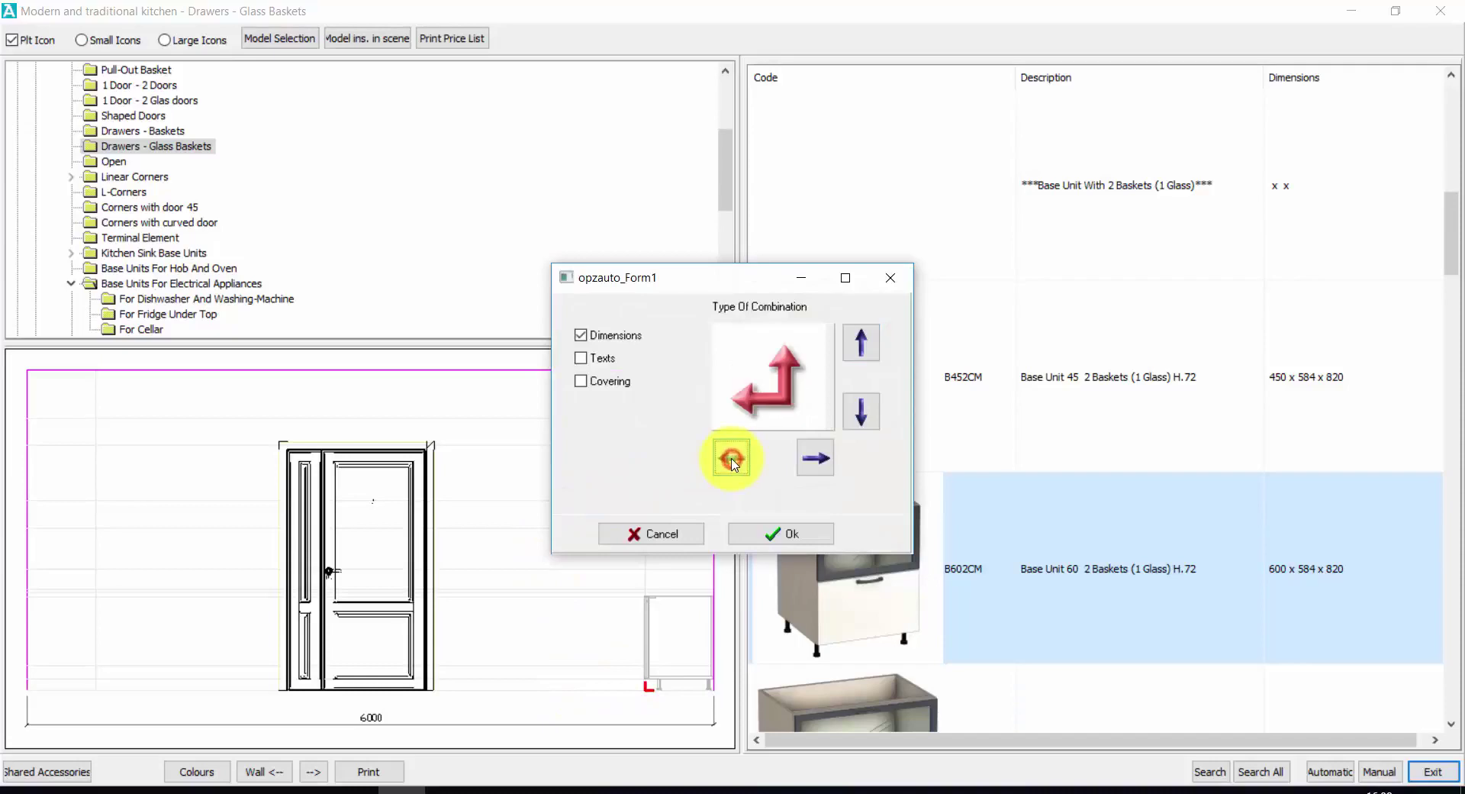
click(753, 535)
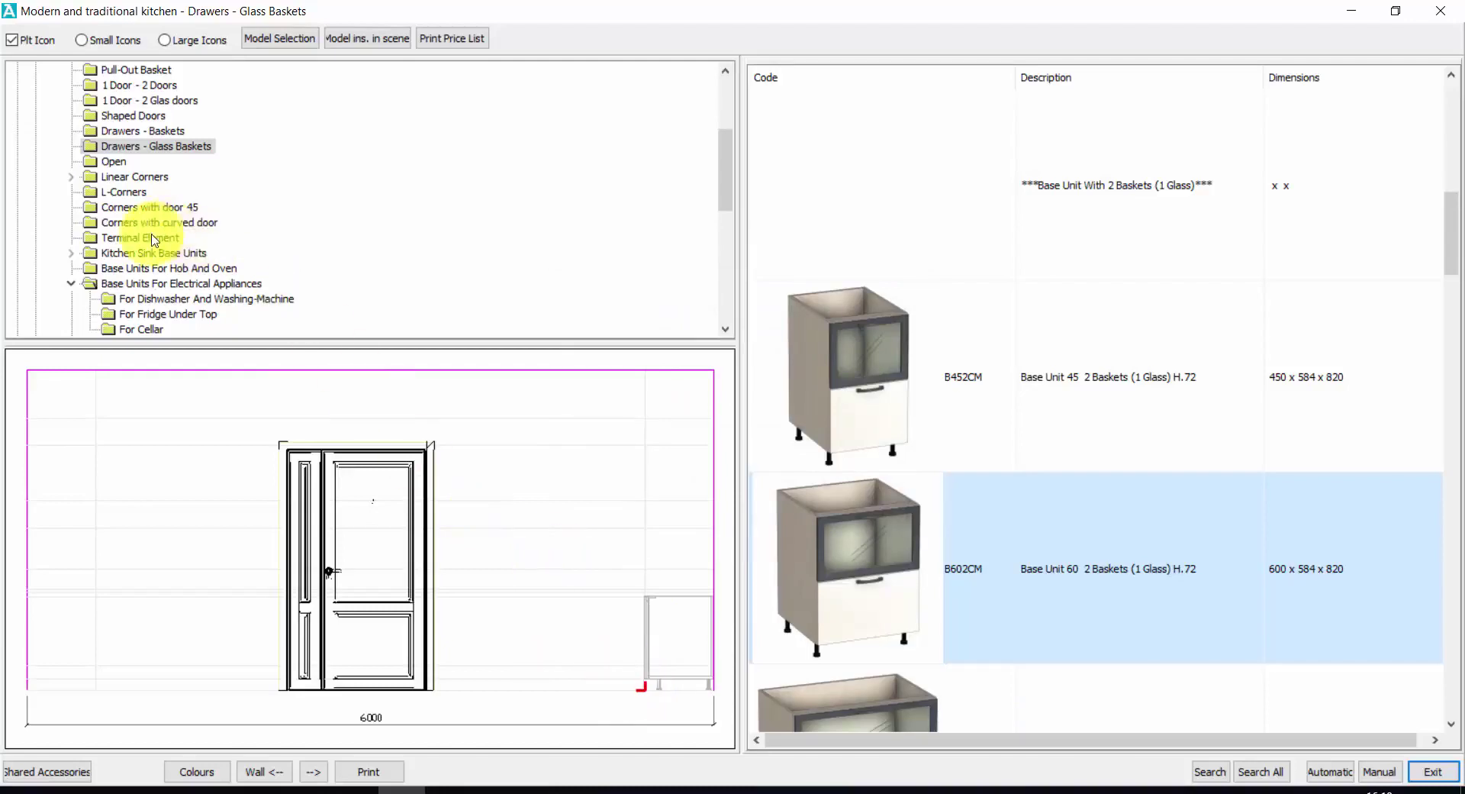
Add the 60 cm one-door right-hand sink base unit BL60D from Kitchen Sink Base Units beside the corner unit
click(71, 283)
click(315, 249)
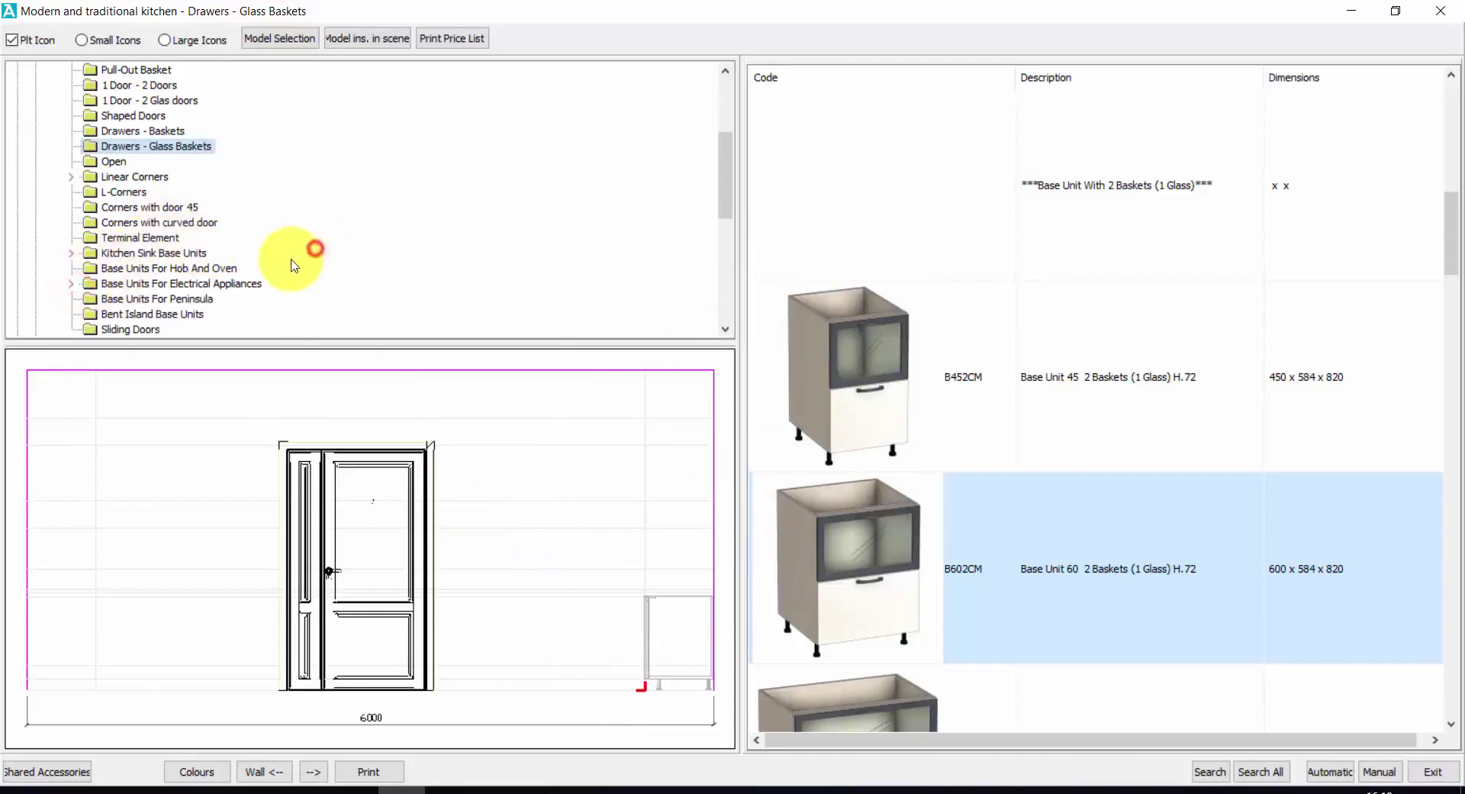
click(70, 253)
click(178, 268)
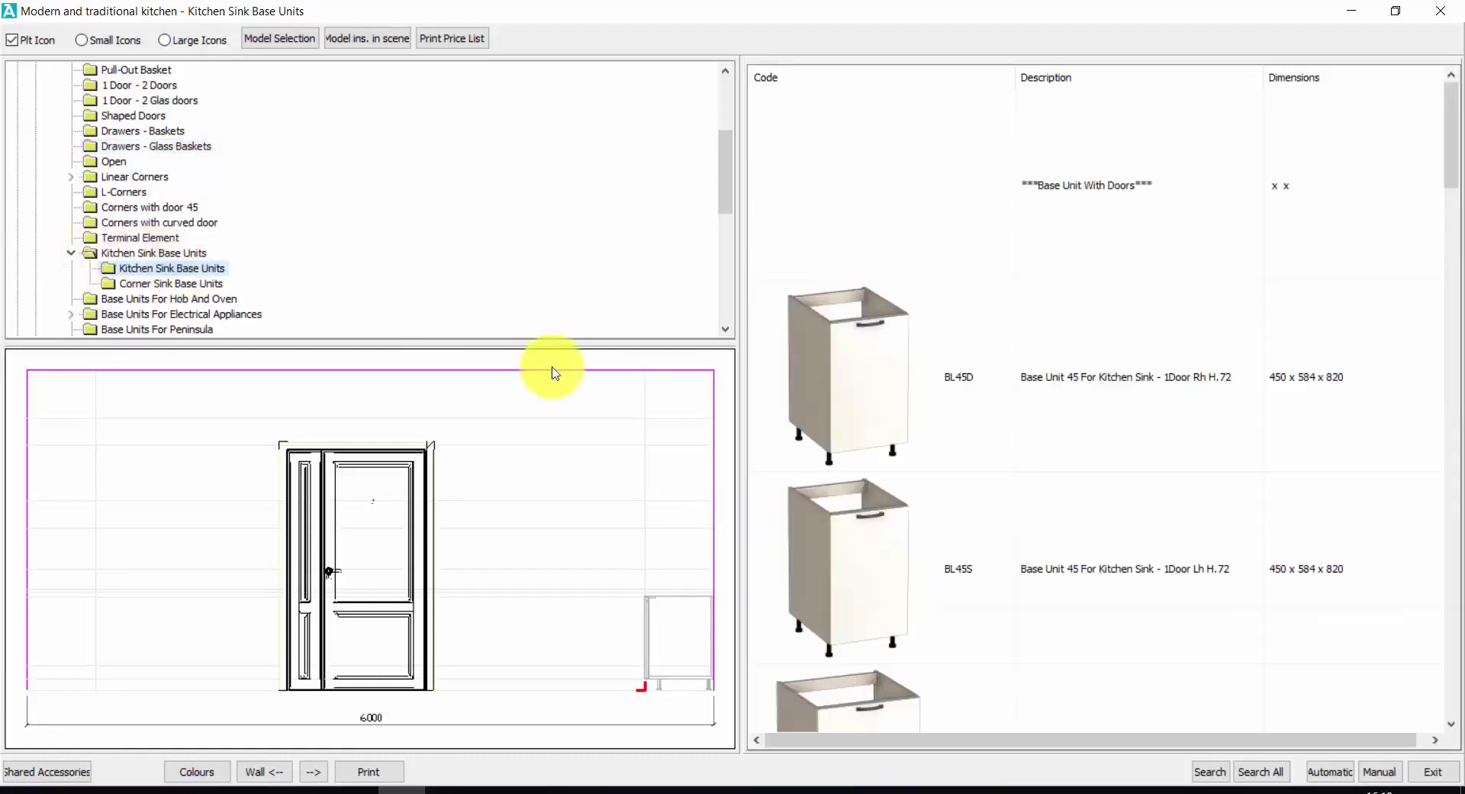
scroll(961, 524, down, 1)
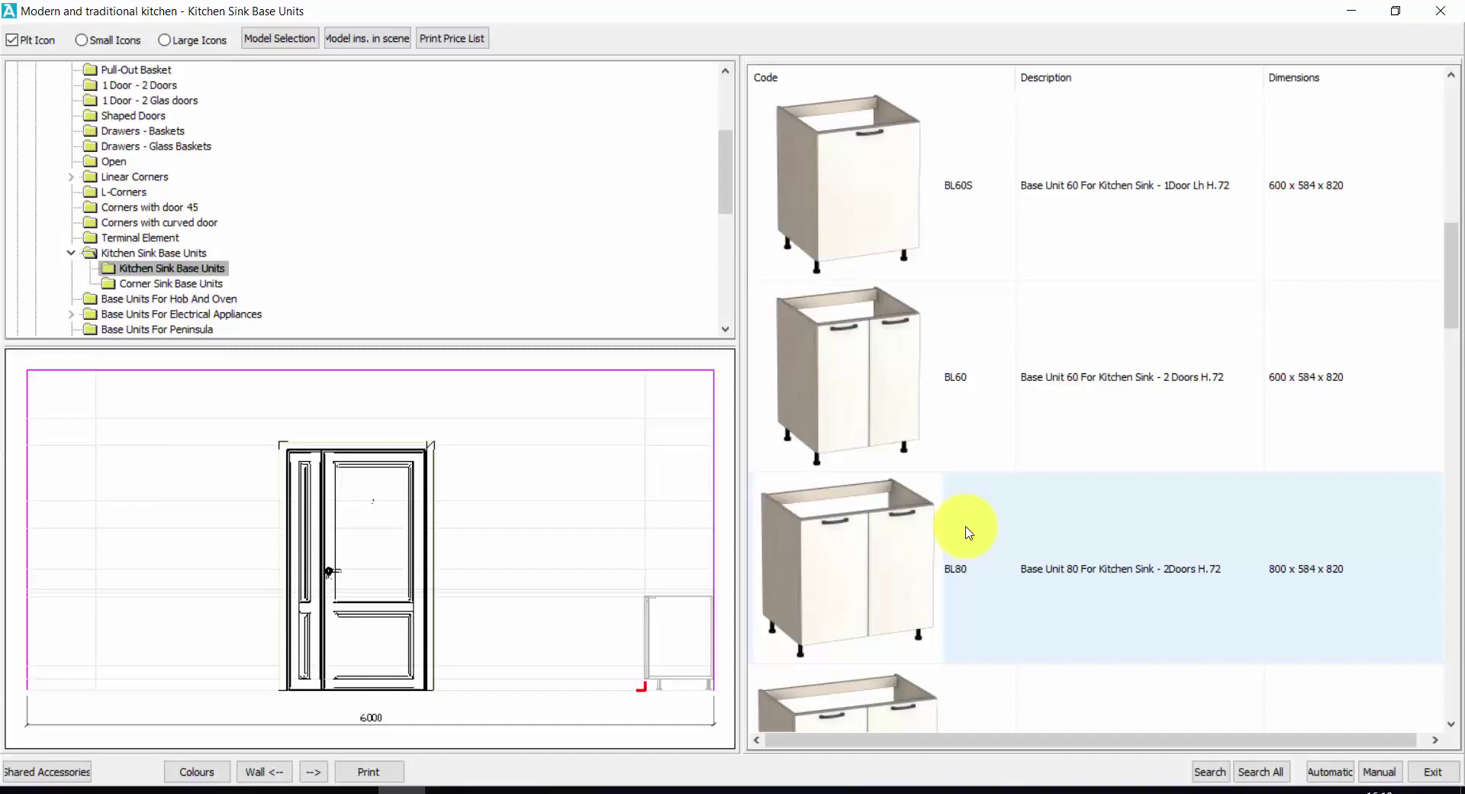
scroll(946, 481, up, 2)
click(907, 421)
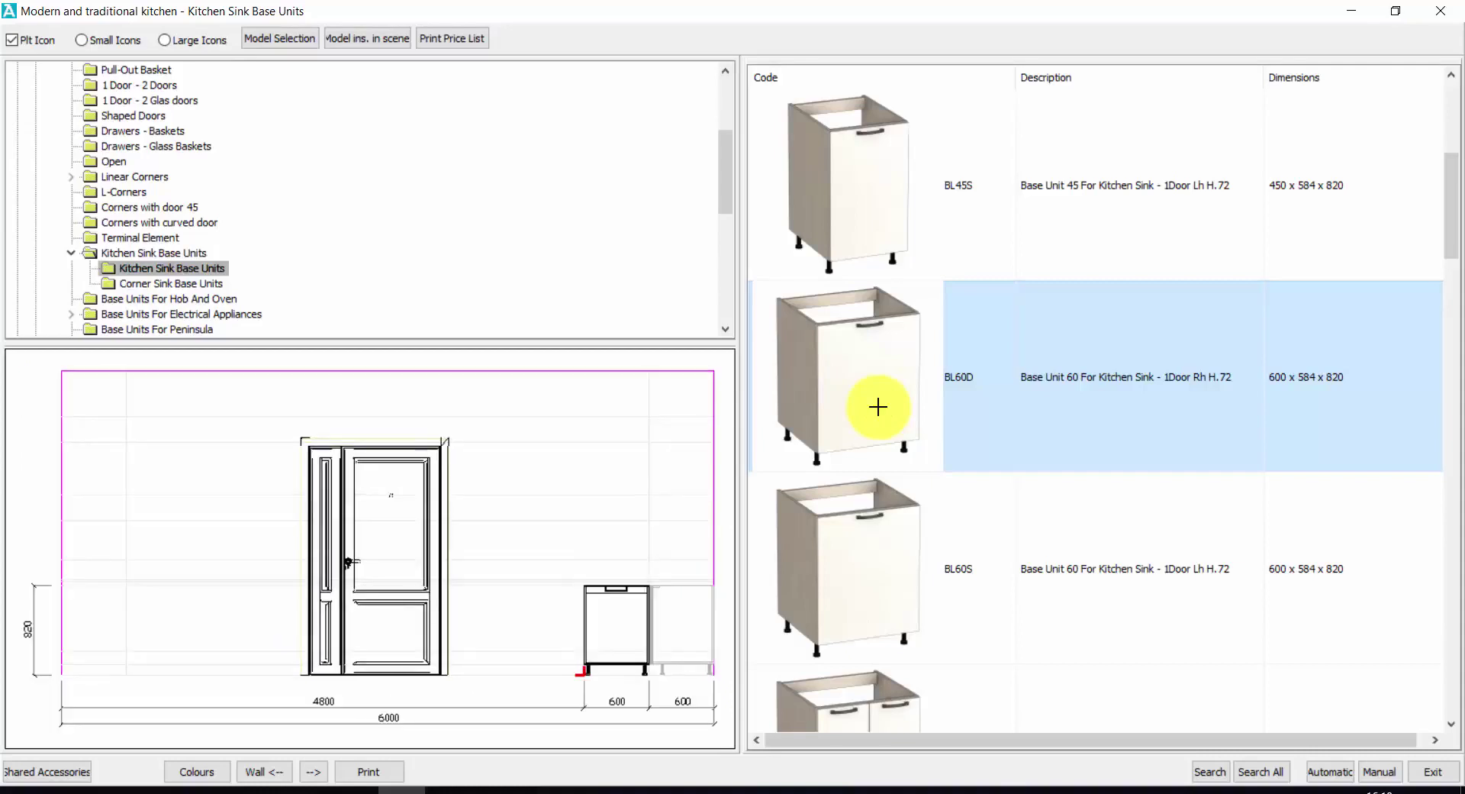
Add the 60 cm two-door left-hand fridge tall unit A2FRS60S from Tall Units H. 2040 D. 584 beside the sink unit
scroll(9, 195, up, 4)
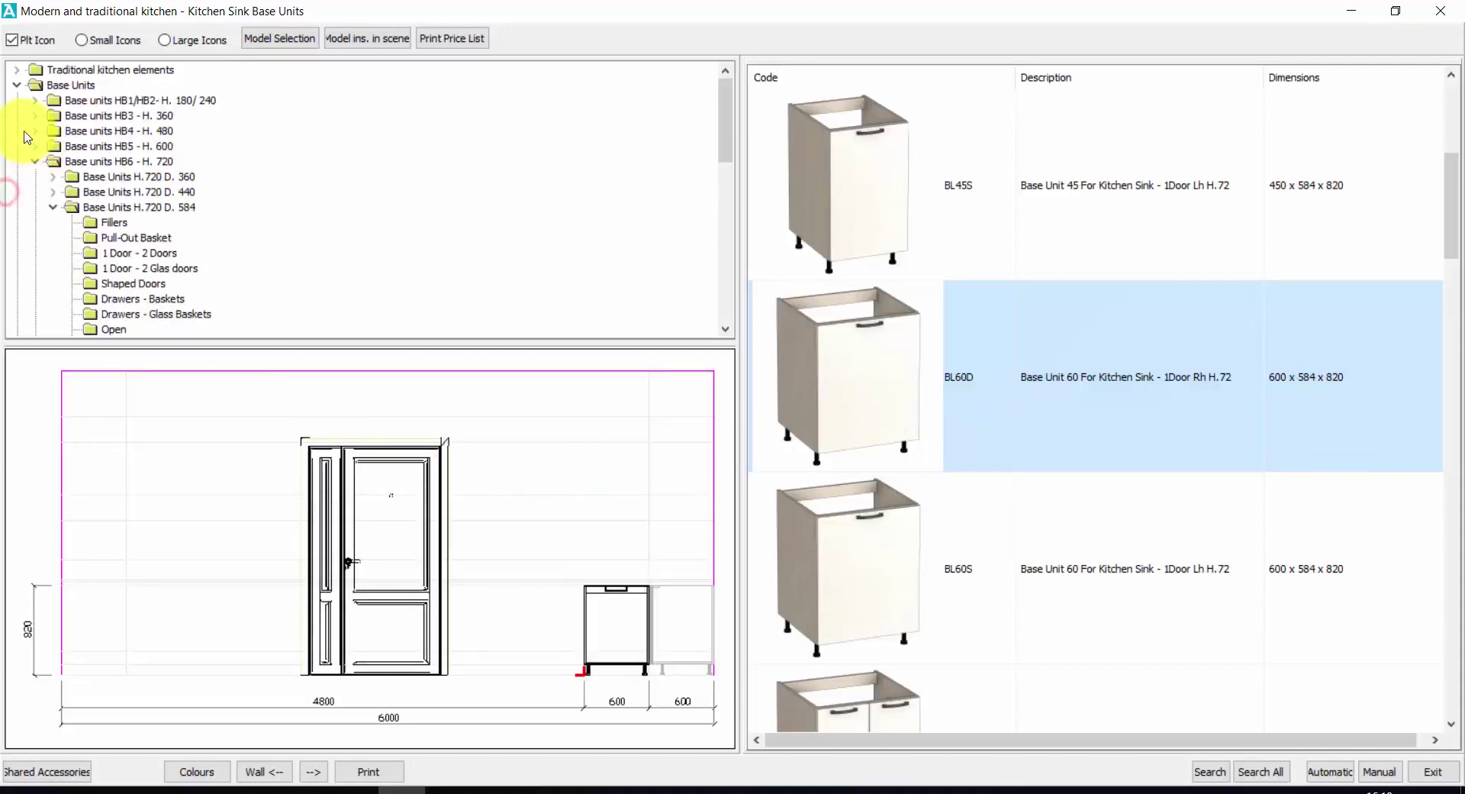
click(17, 87)
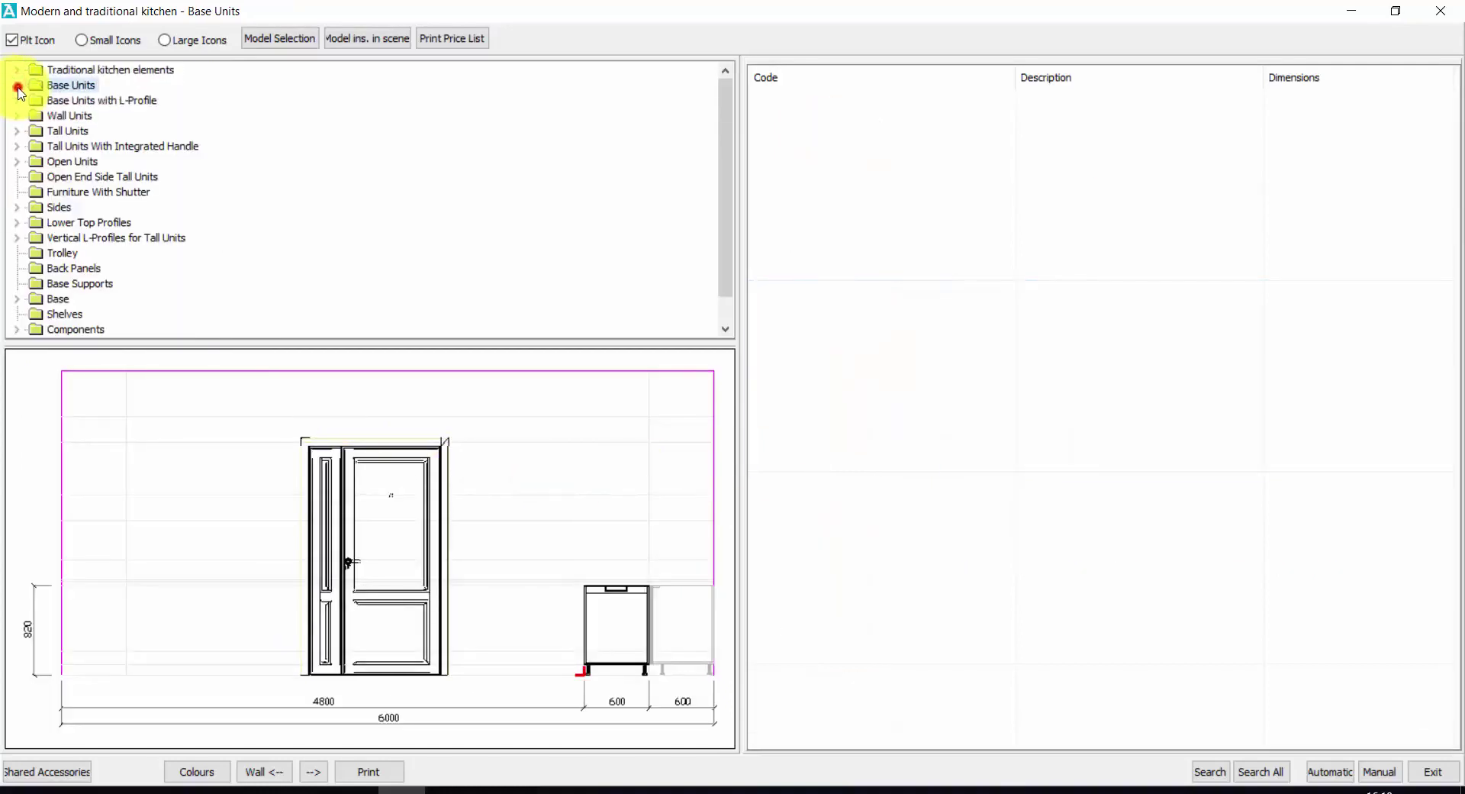
click(16, 133)
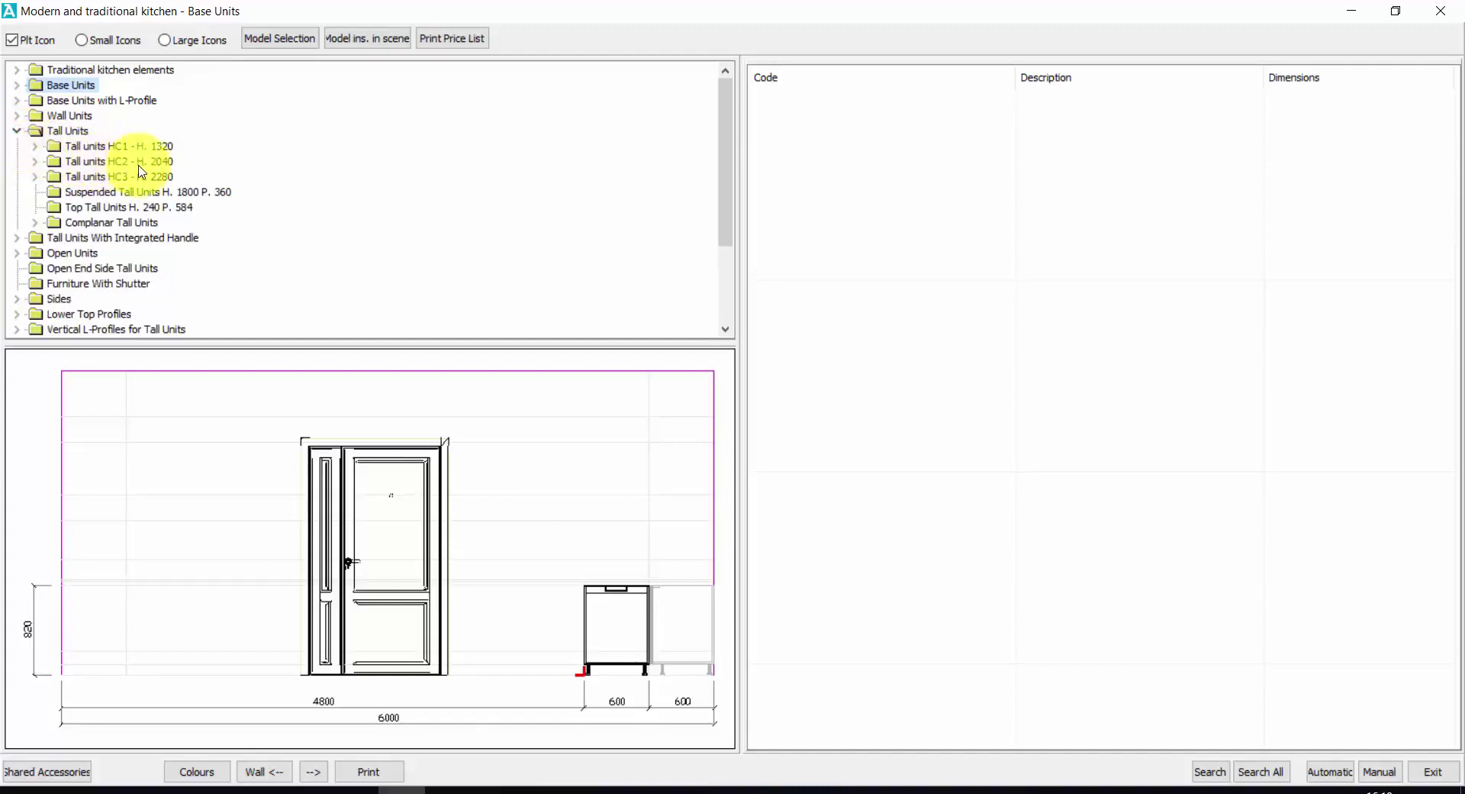
click(36, 162)
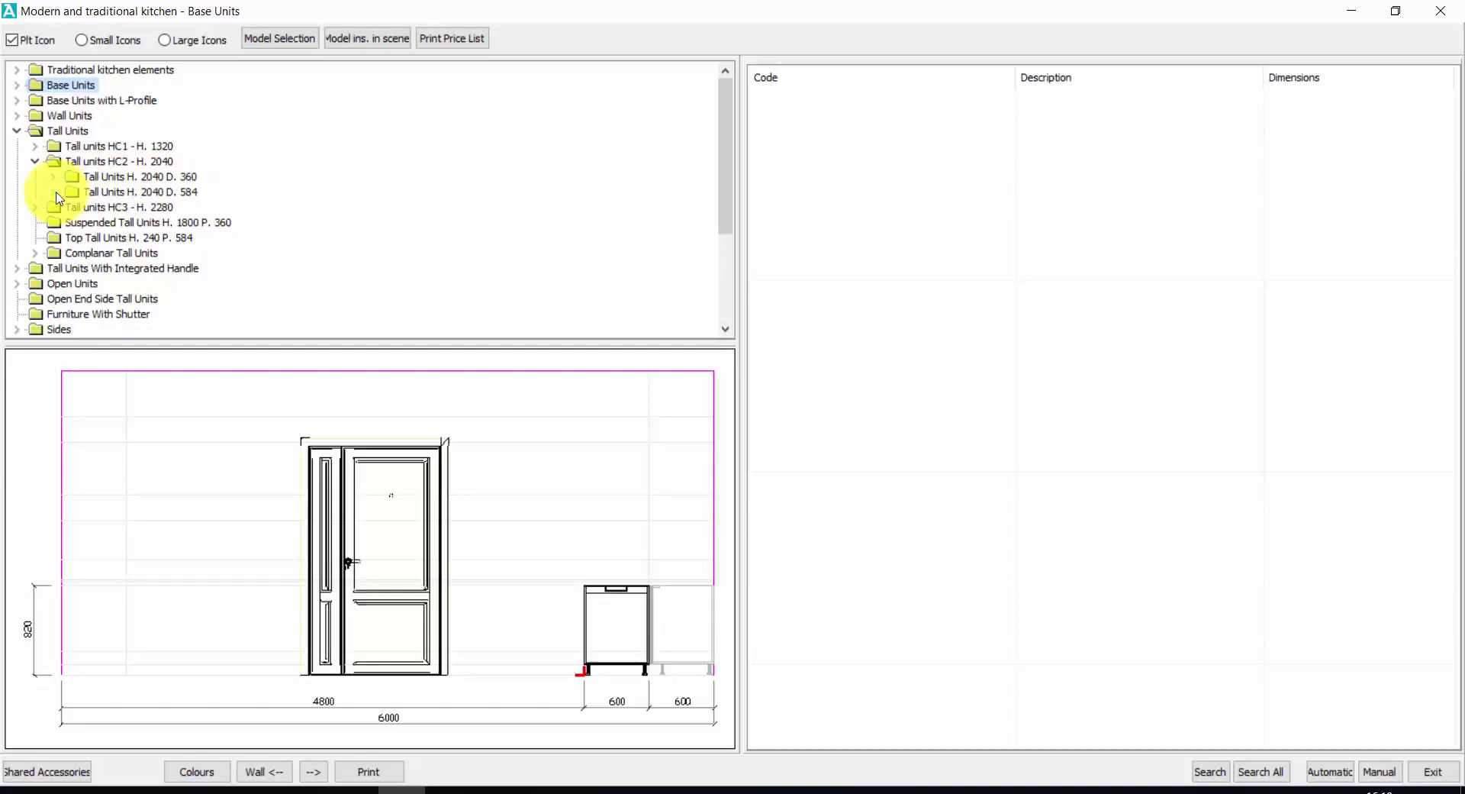
click(54, 193)
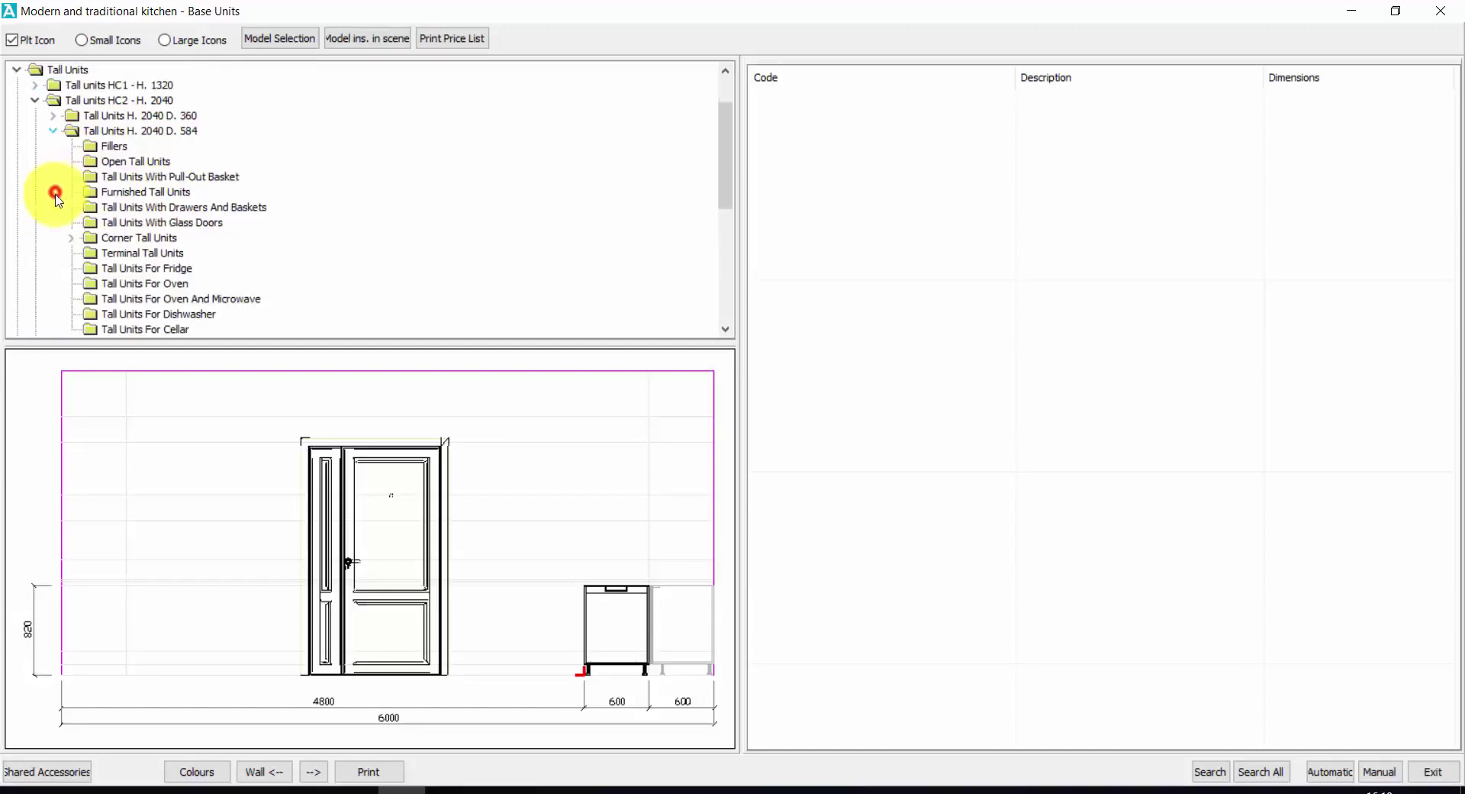
click(158, 193)
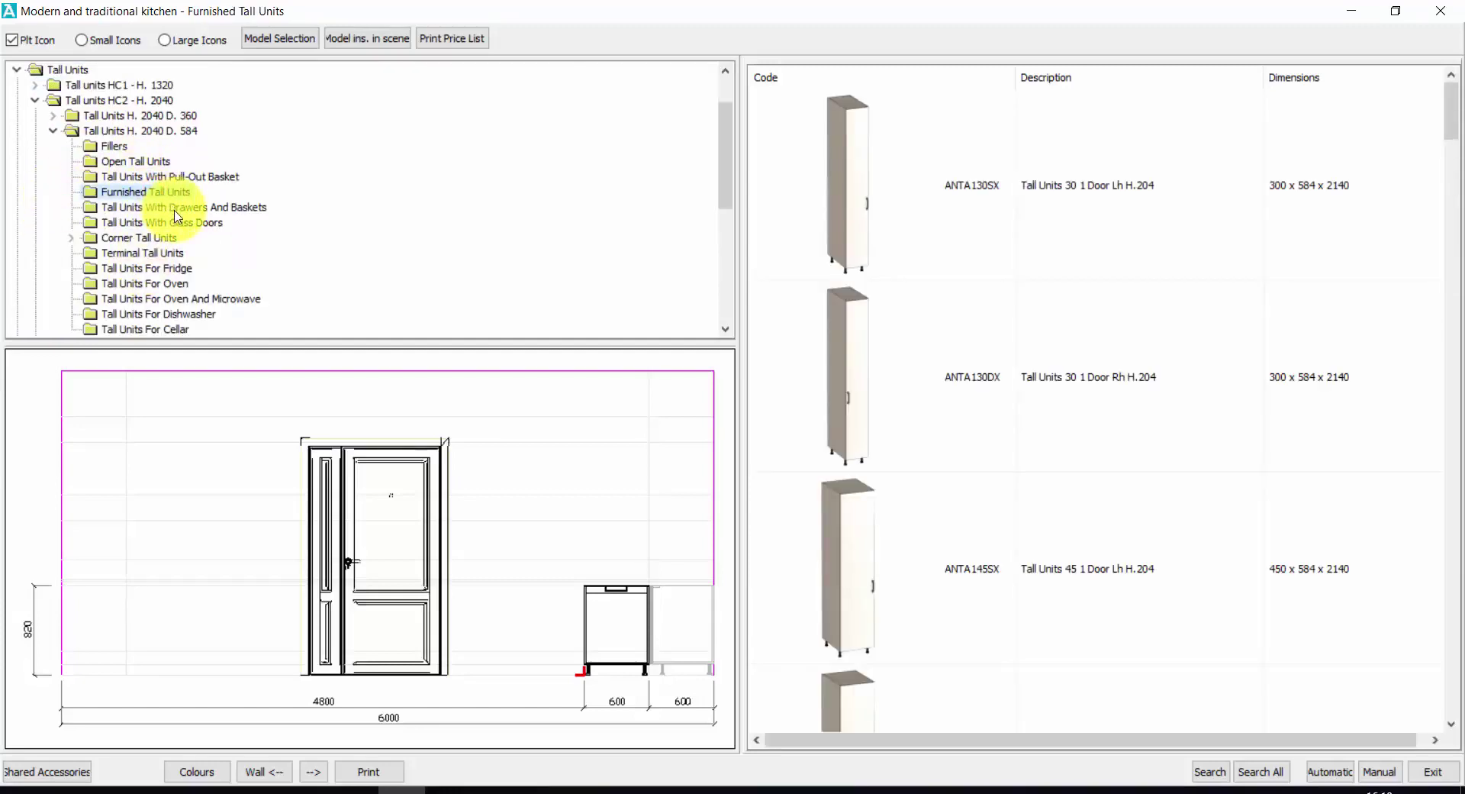
click(175, 207)
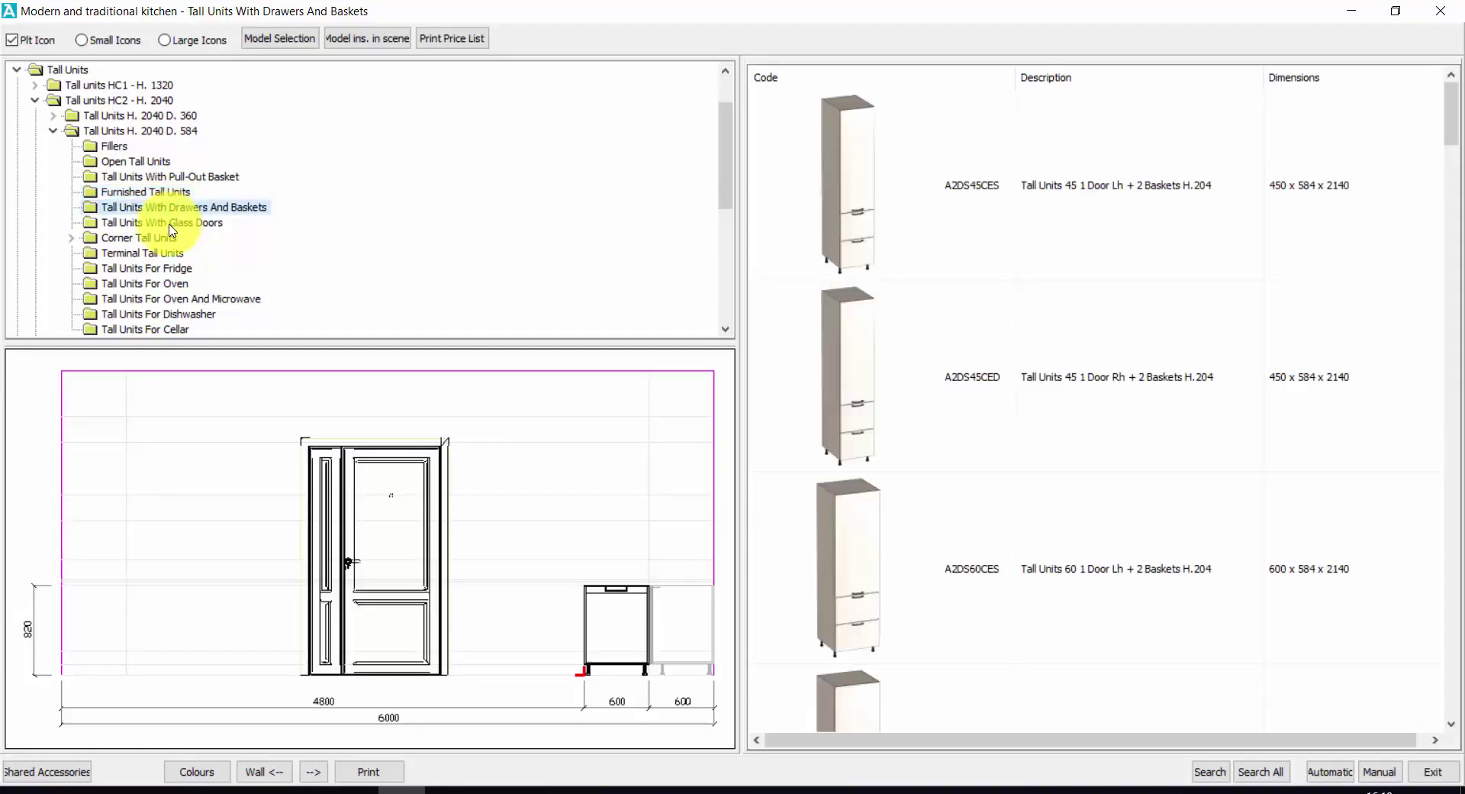
click(175, 222)
click(172, 299)
click(151, 271)
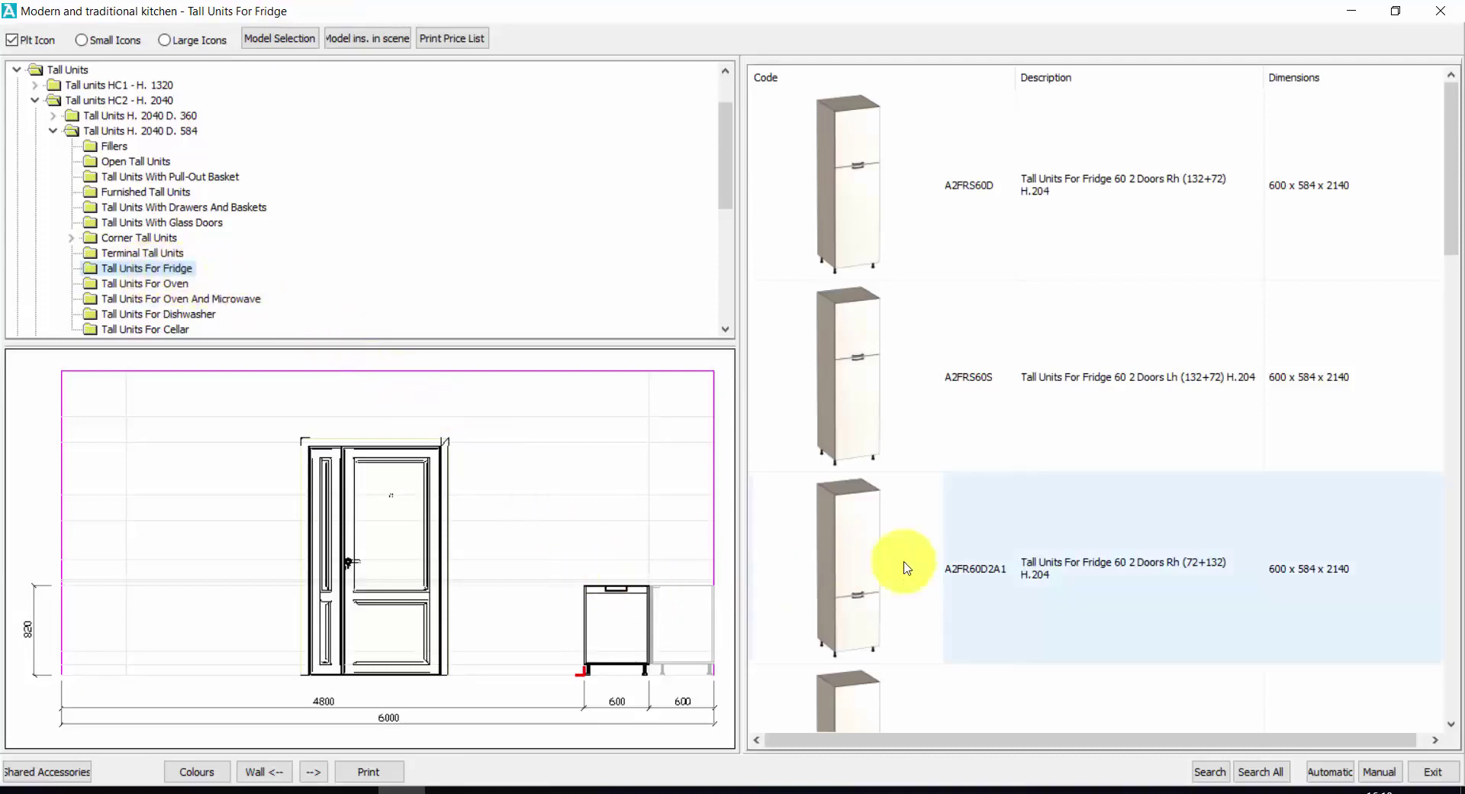
click(913, 435)
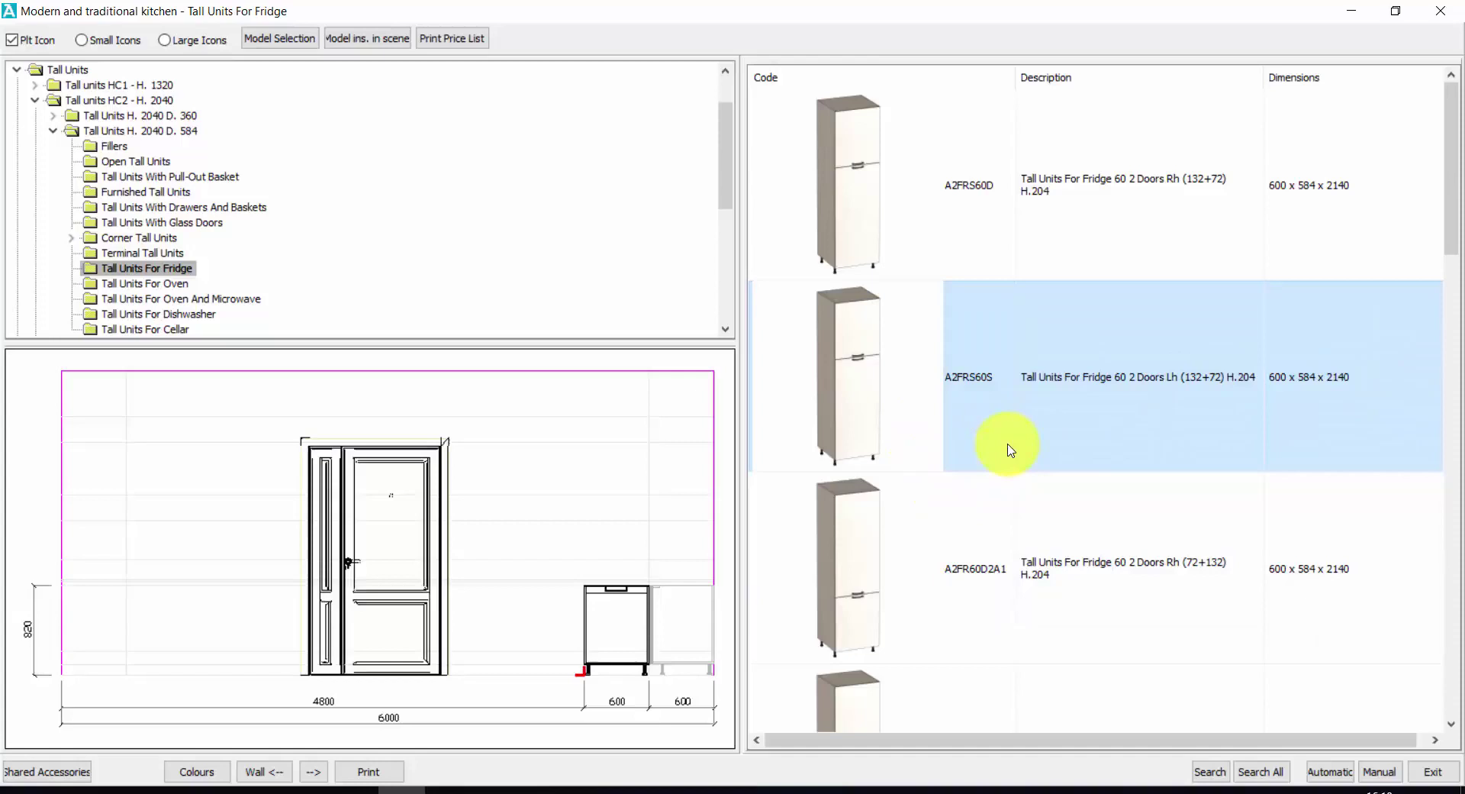
double_click(959, 409)
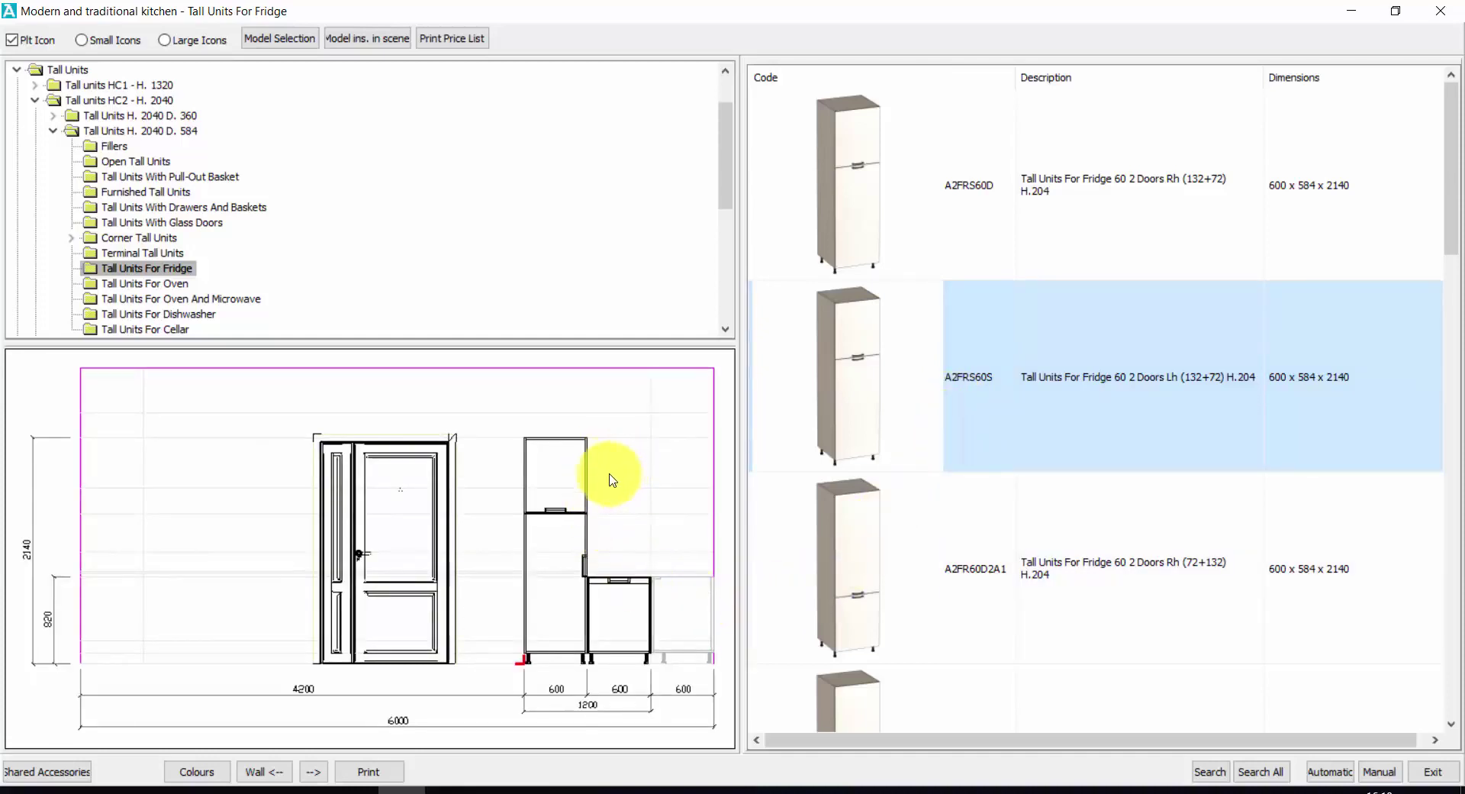
Move the insertion point to the tall unit's upper right corner, combining downwards and to the right
click(588, 414)
click(860, 411)
click(815, 457)
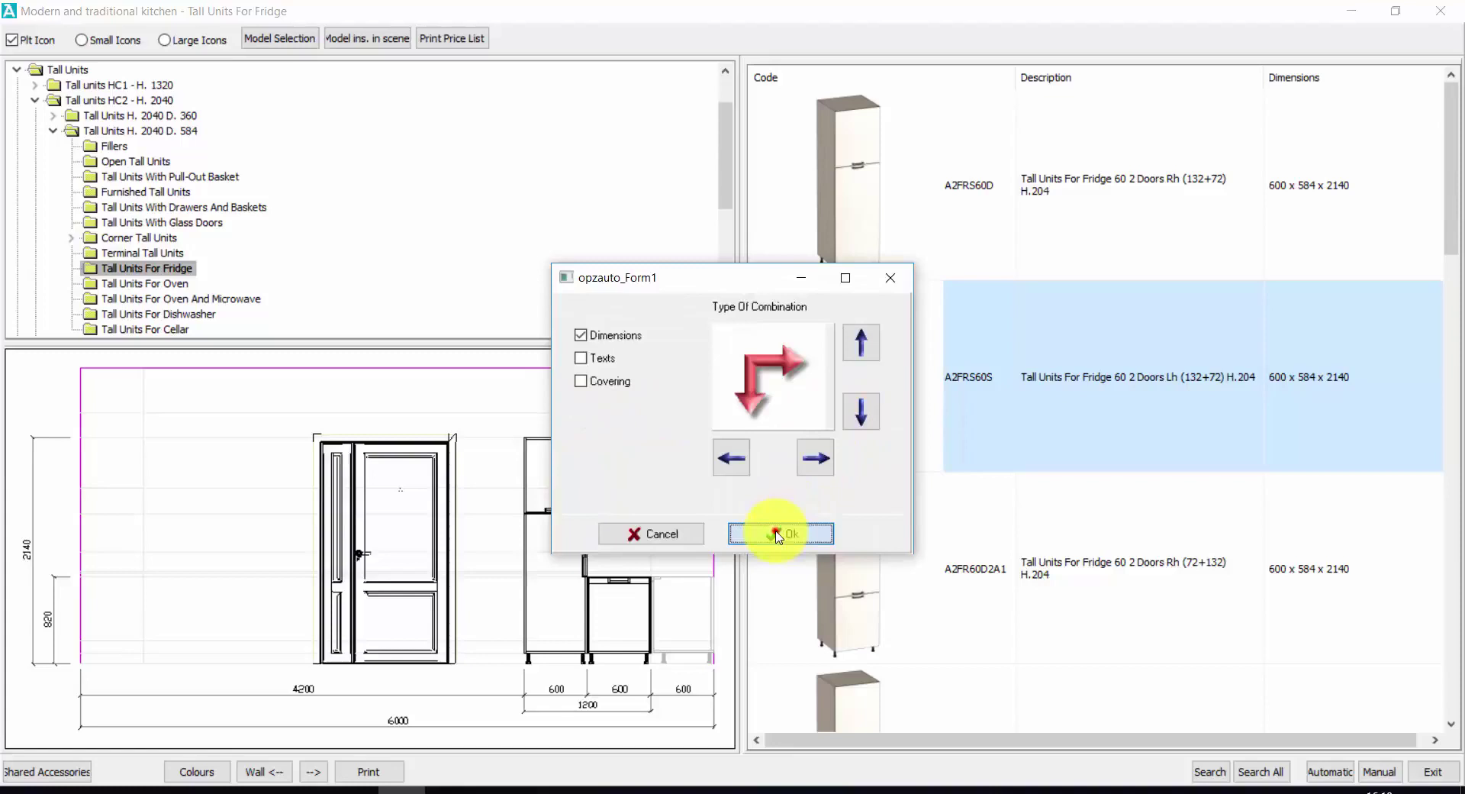
click(763, 533)
Add the 60 cm double-flap plate rack wall unit with lower glass, PW1V2S, from Wall units HP4 - H. 720 P. 360 beside the tall unit
click(16, 70)
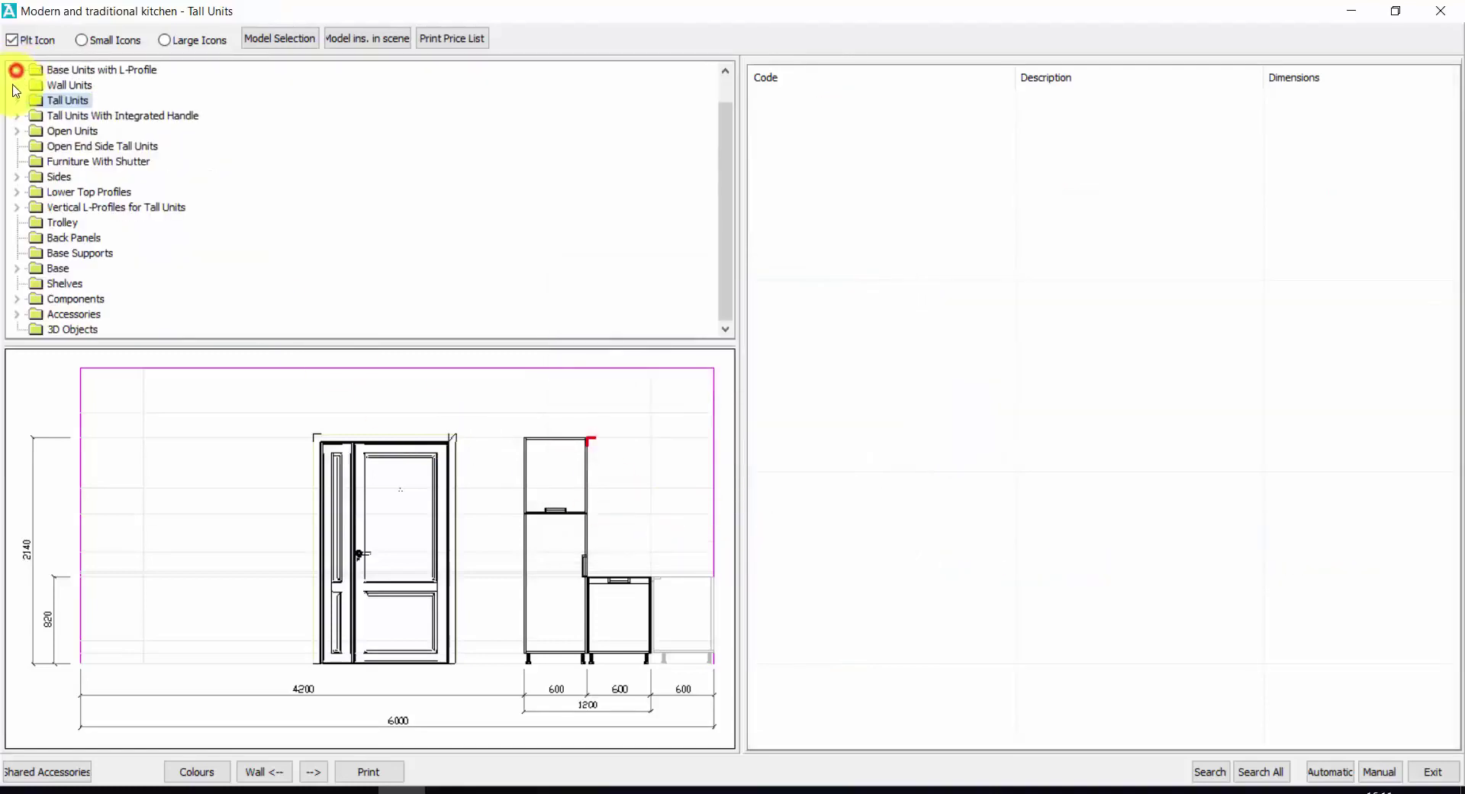
click(16, 85)
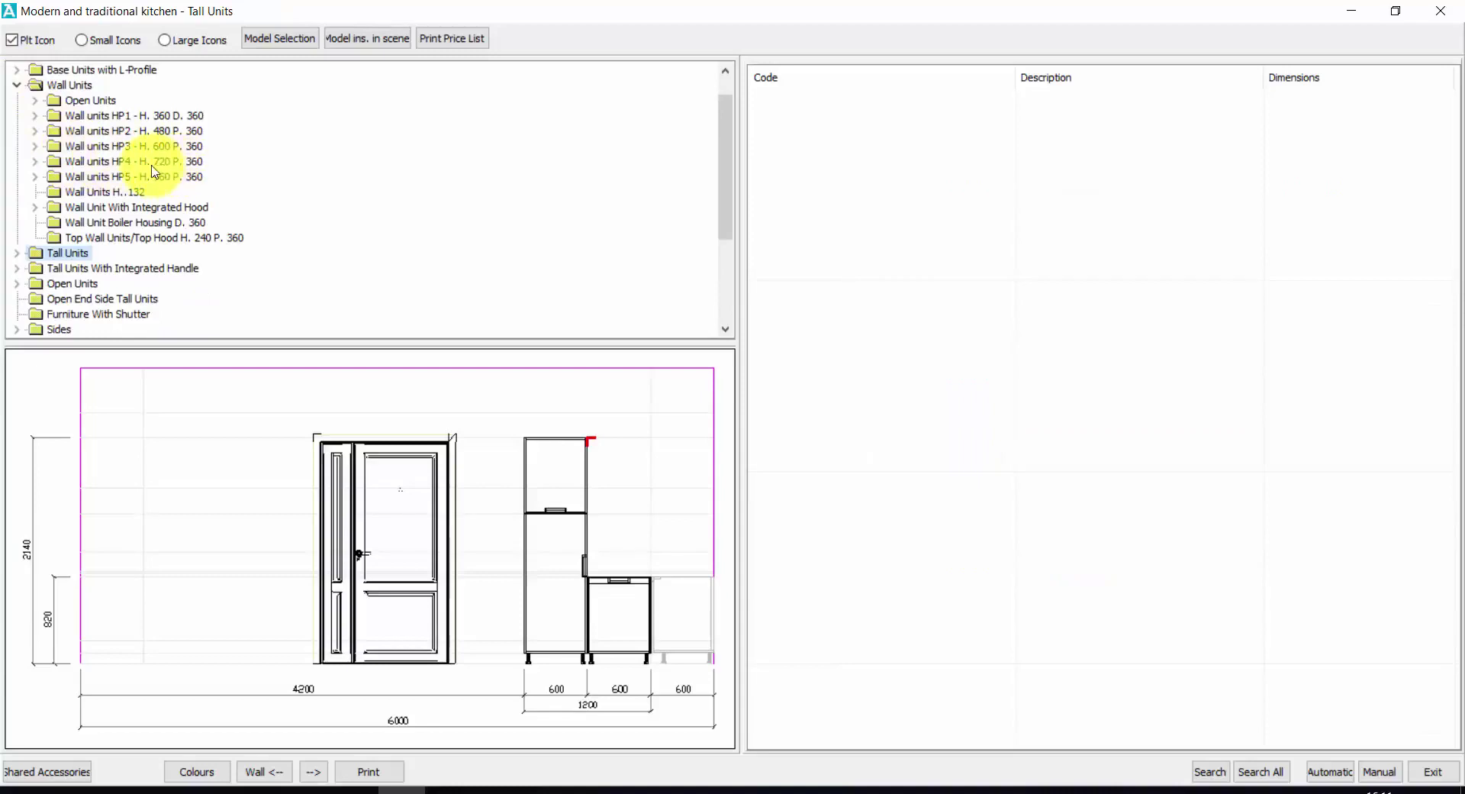
click(34, 162)
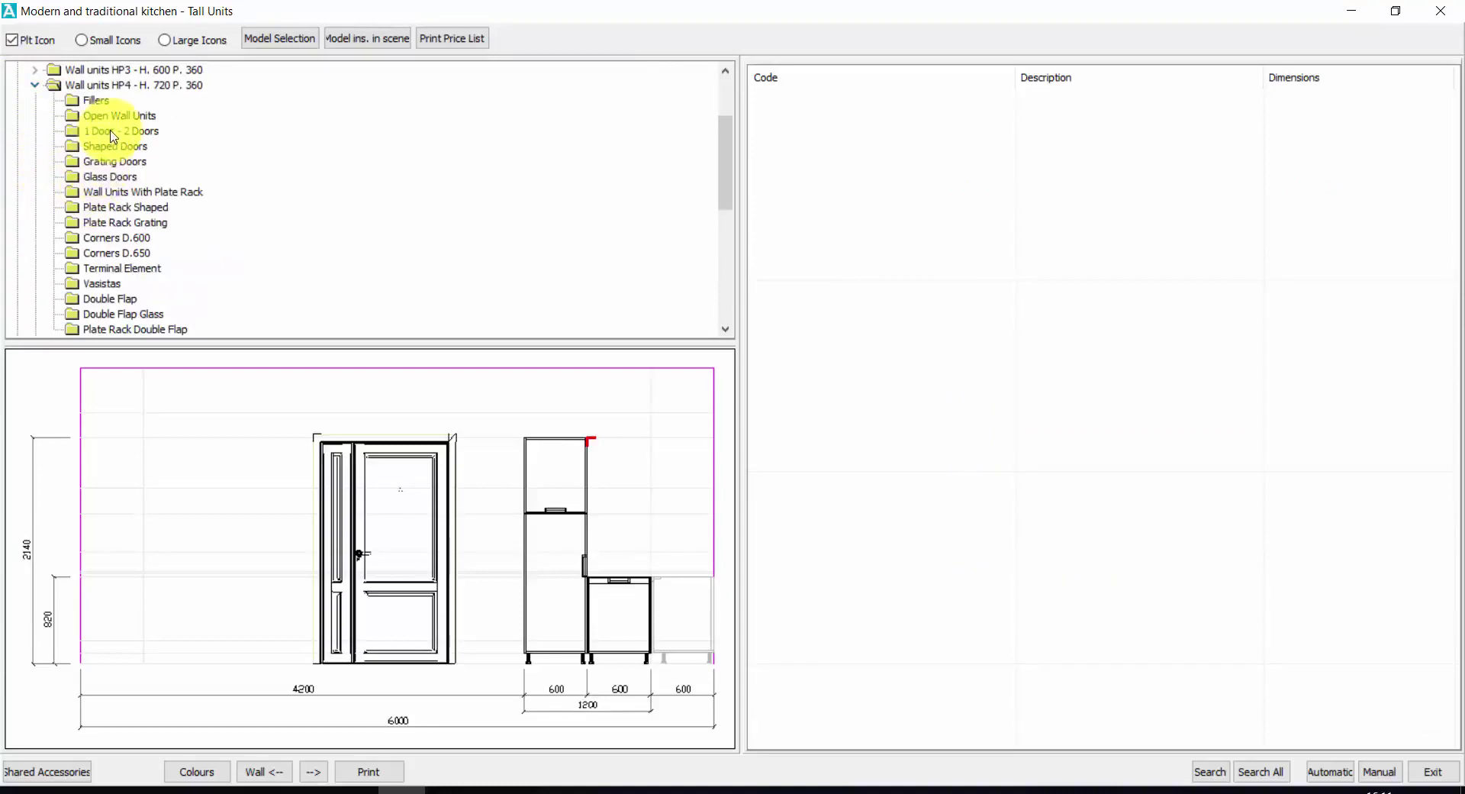
click(119, 221)
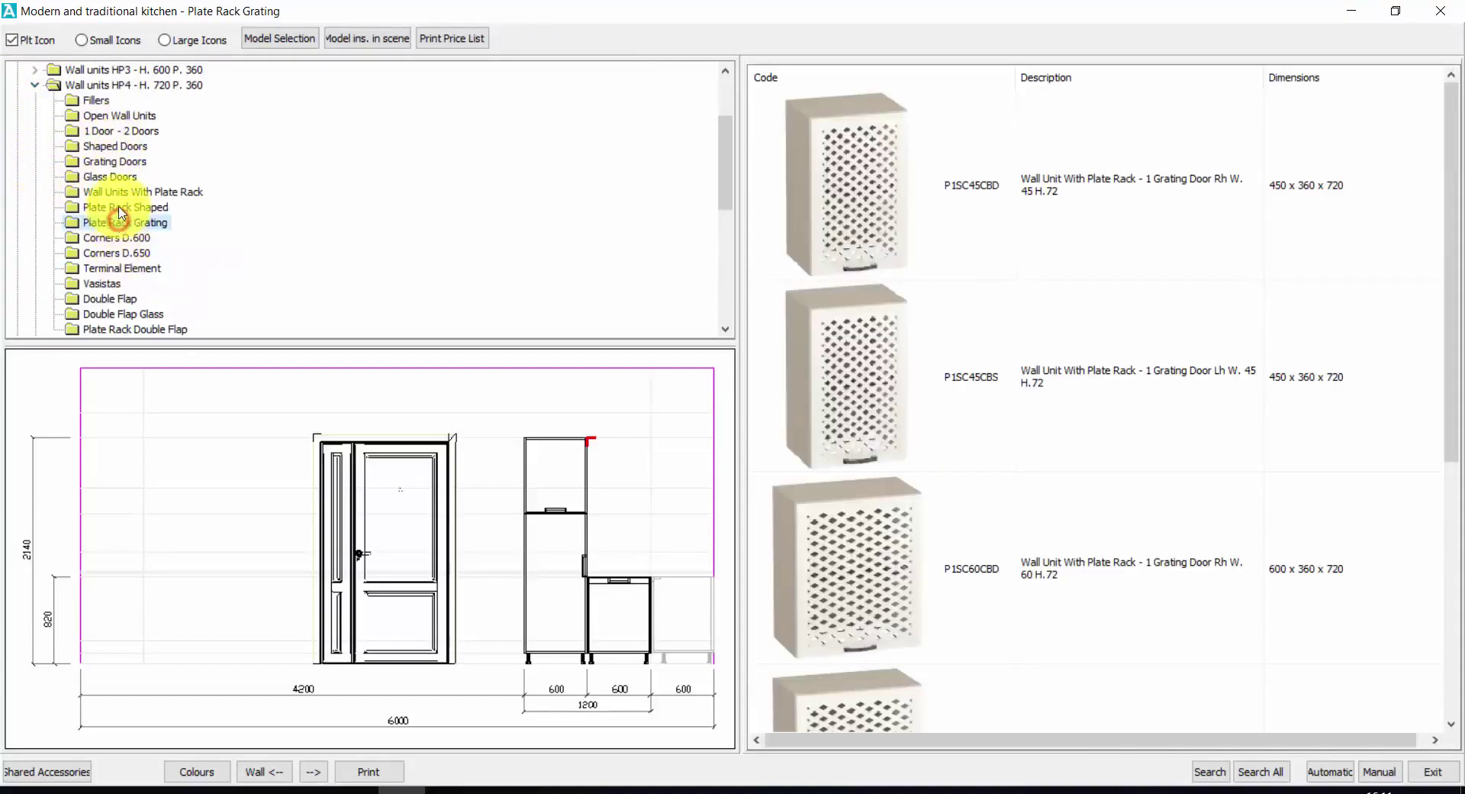
click(120, 207)
click(120, 192)
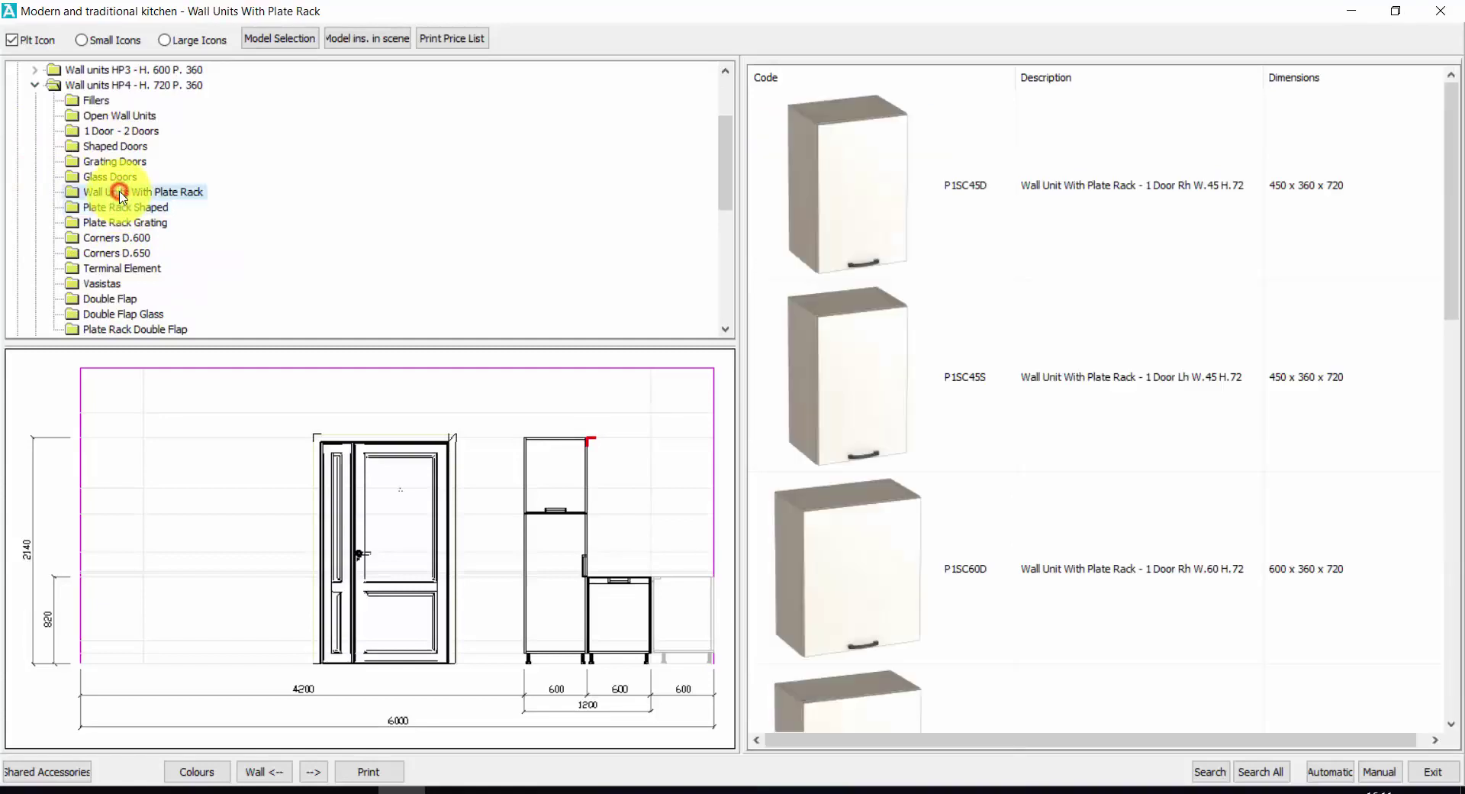
click(120, 177)
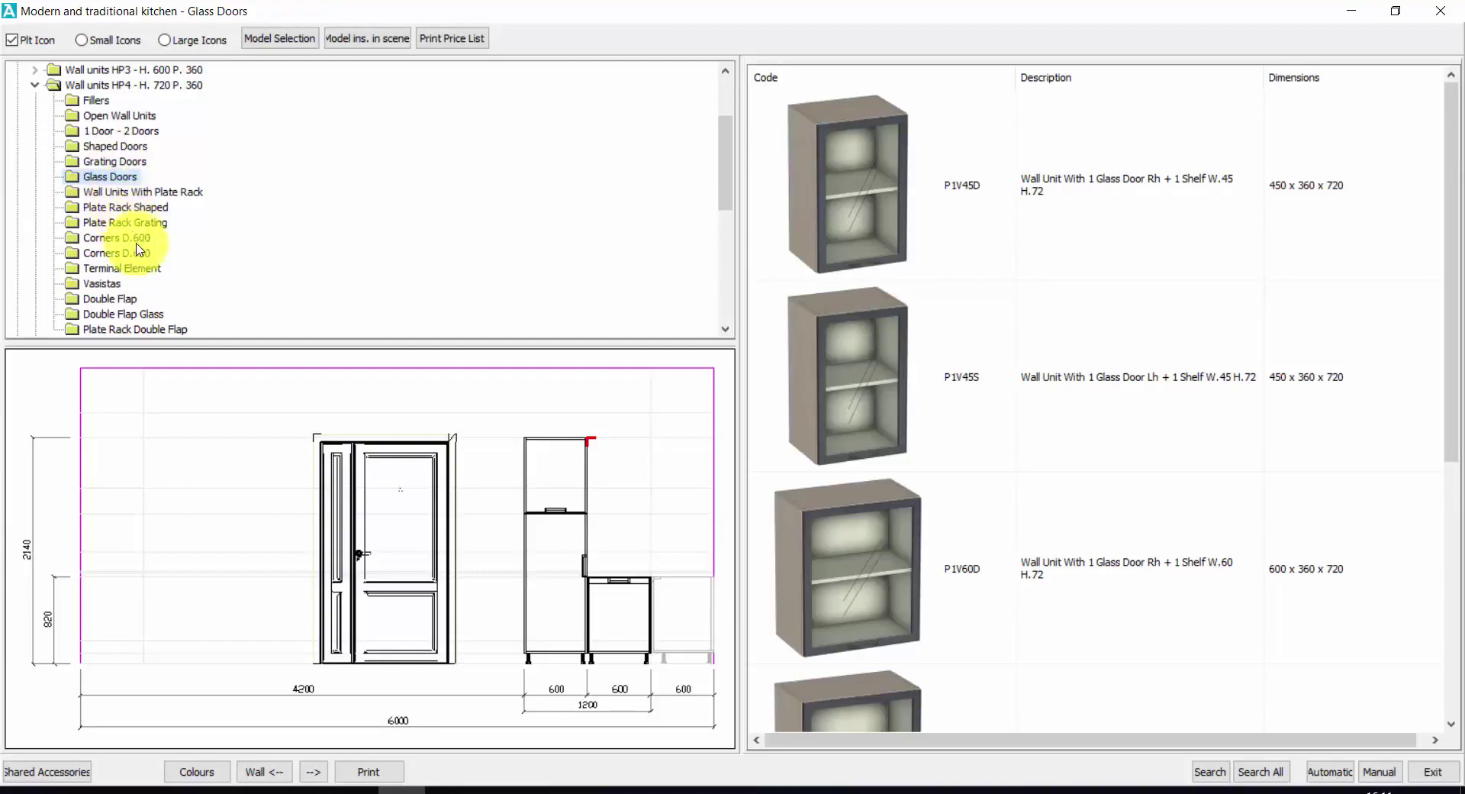
click(153, 333)
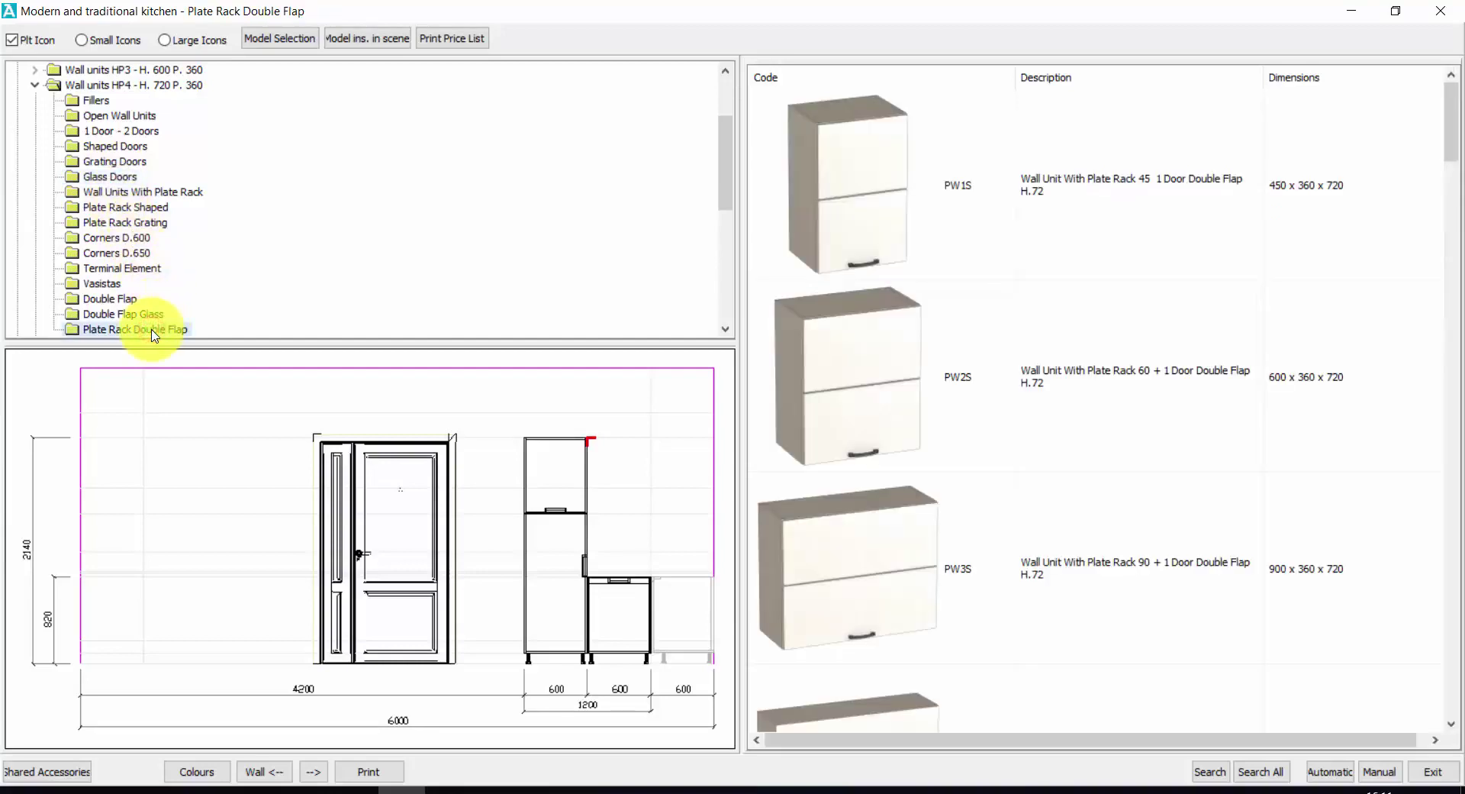
click(926, 463)
scroll(926, 466, down, 4)
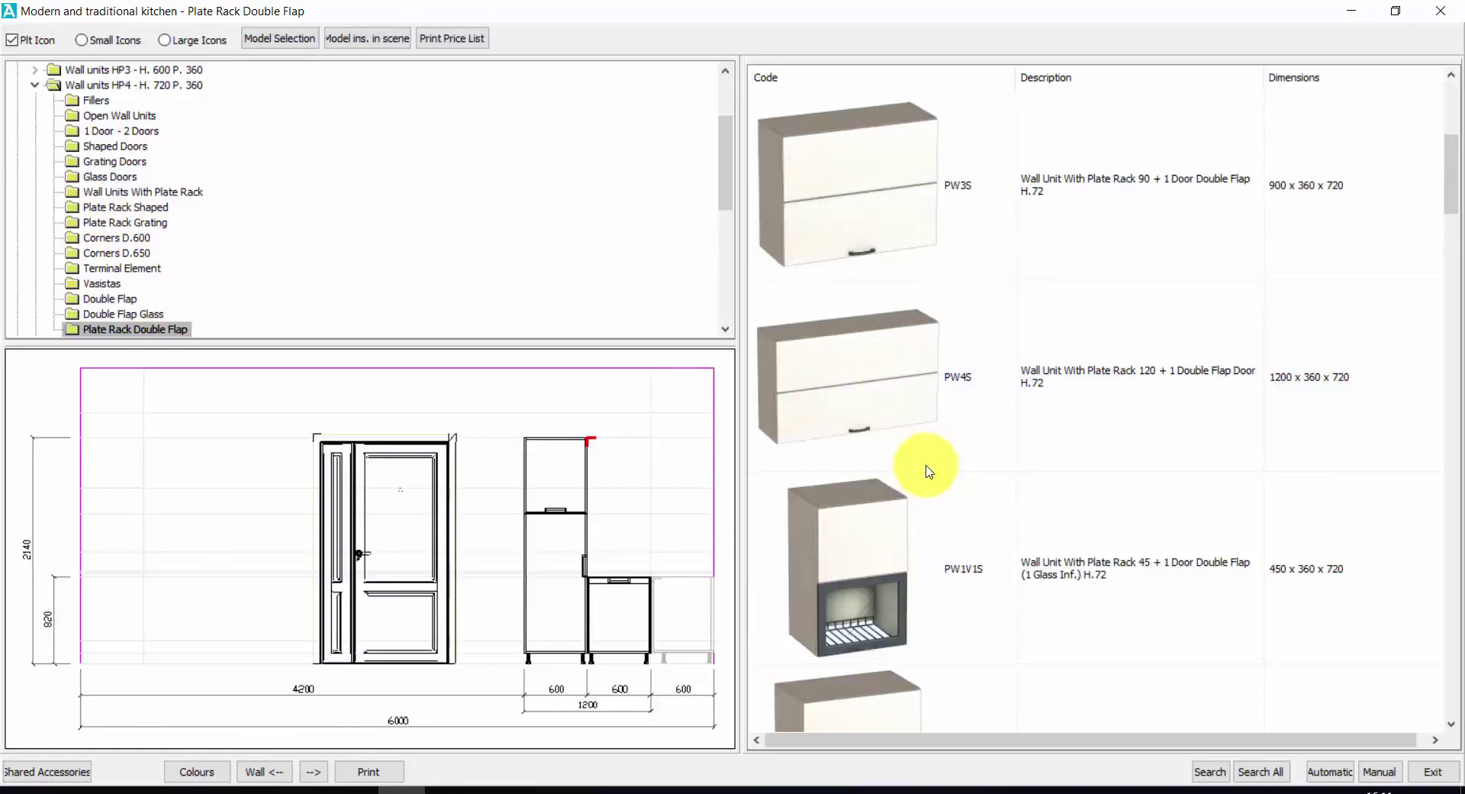
click(856, 416)
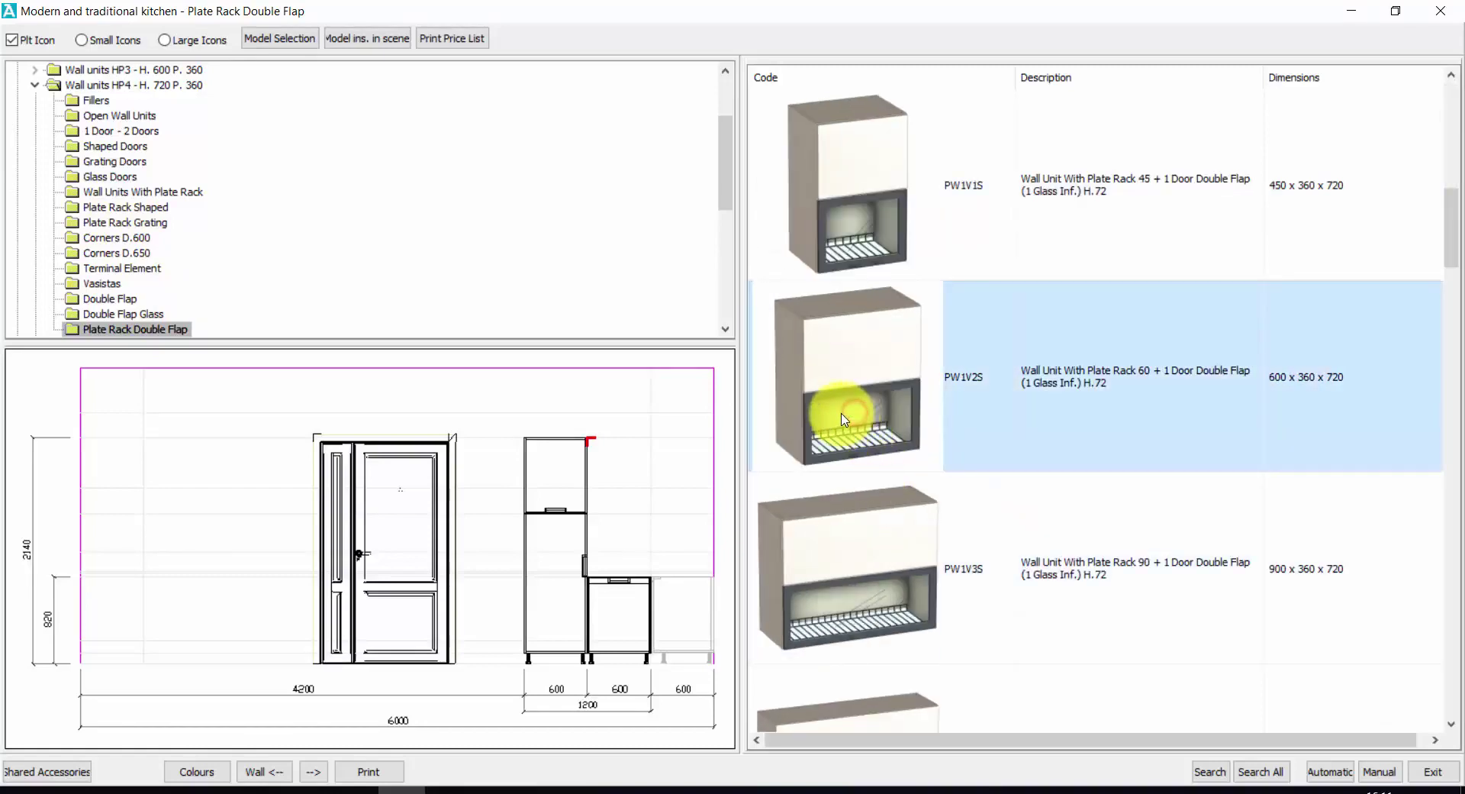
drag(844, 419, 496, 532)
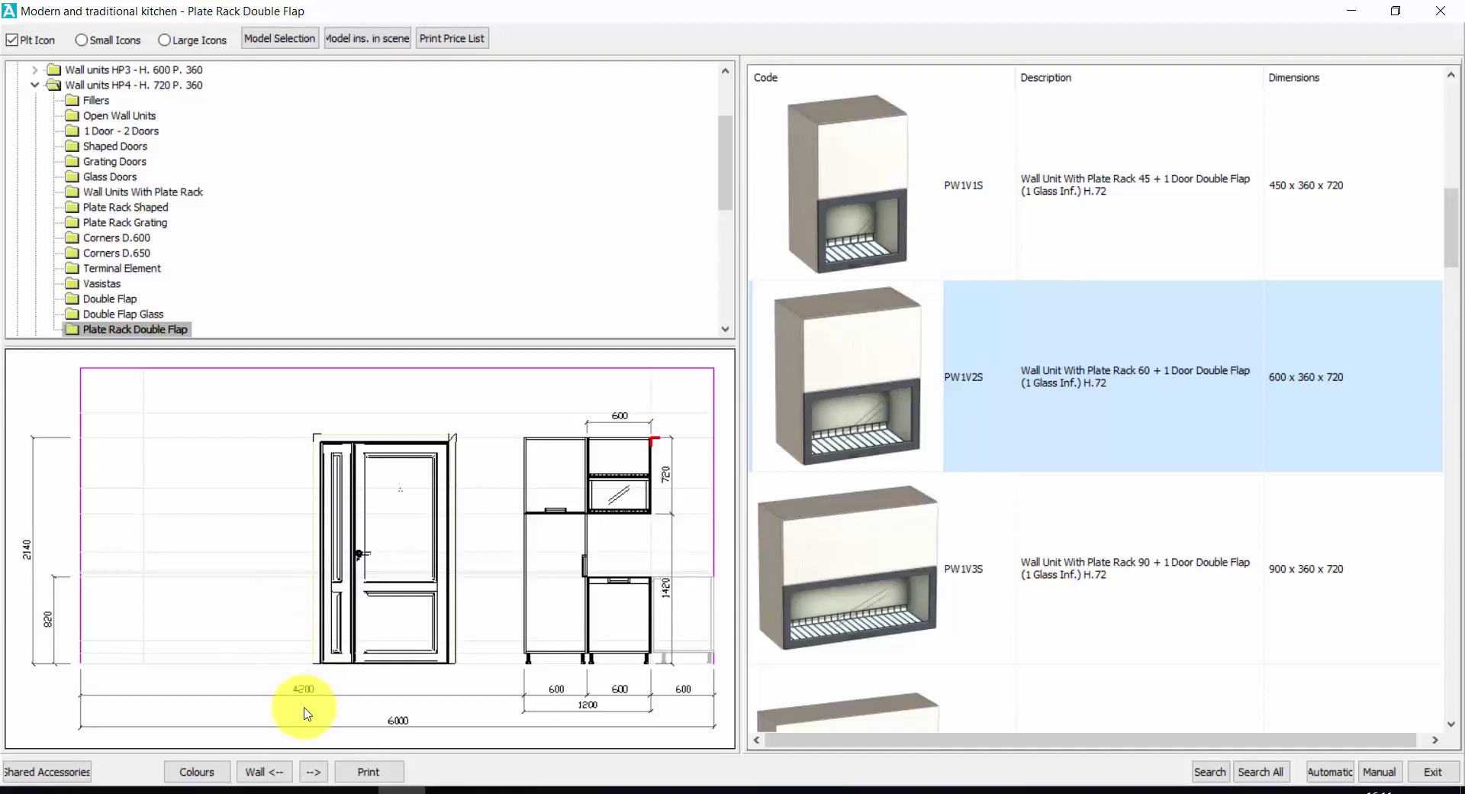
Switch to the wall with the base units and set the insertion point at its left end above them, combining upwards and to the right
click(279, 772)
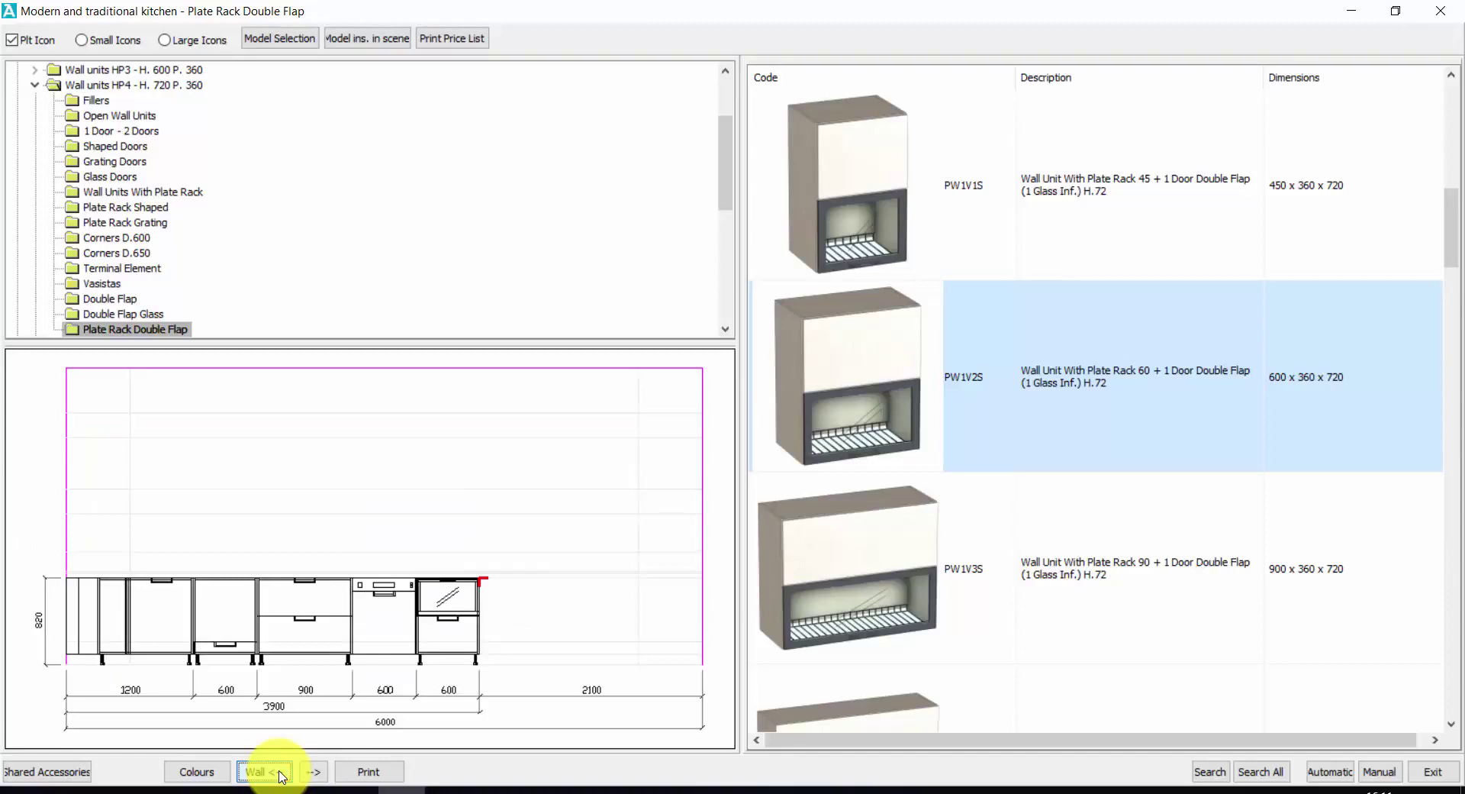
click(315, 771)
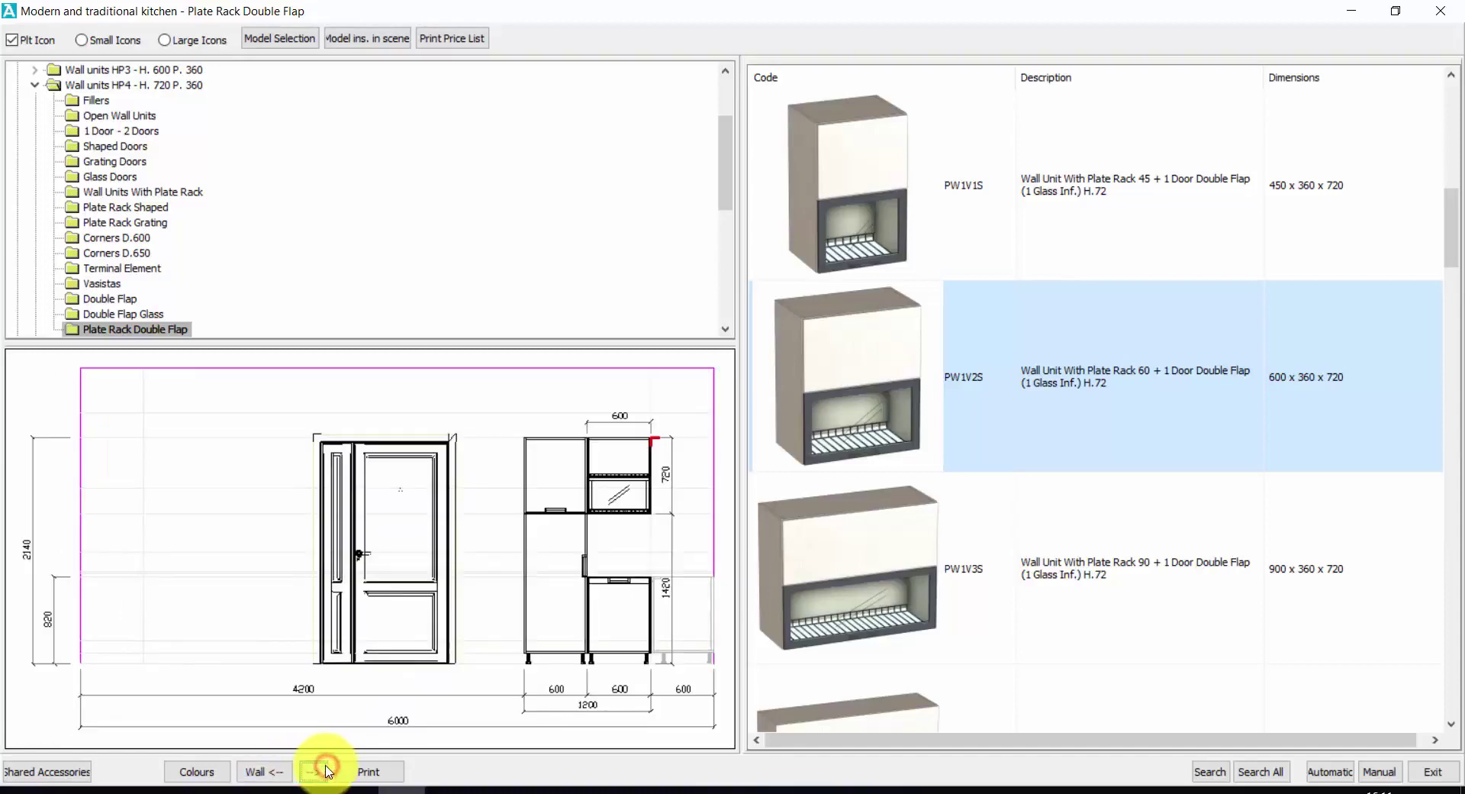
click(275, 770)
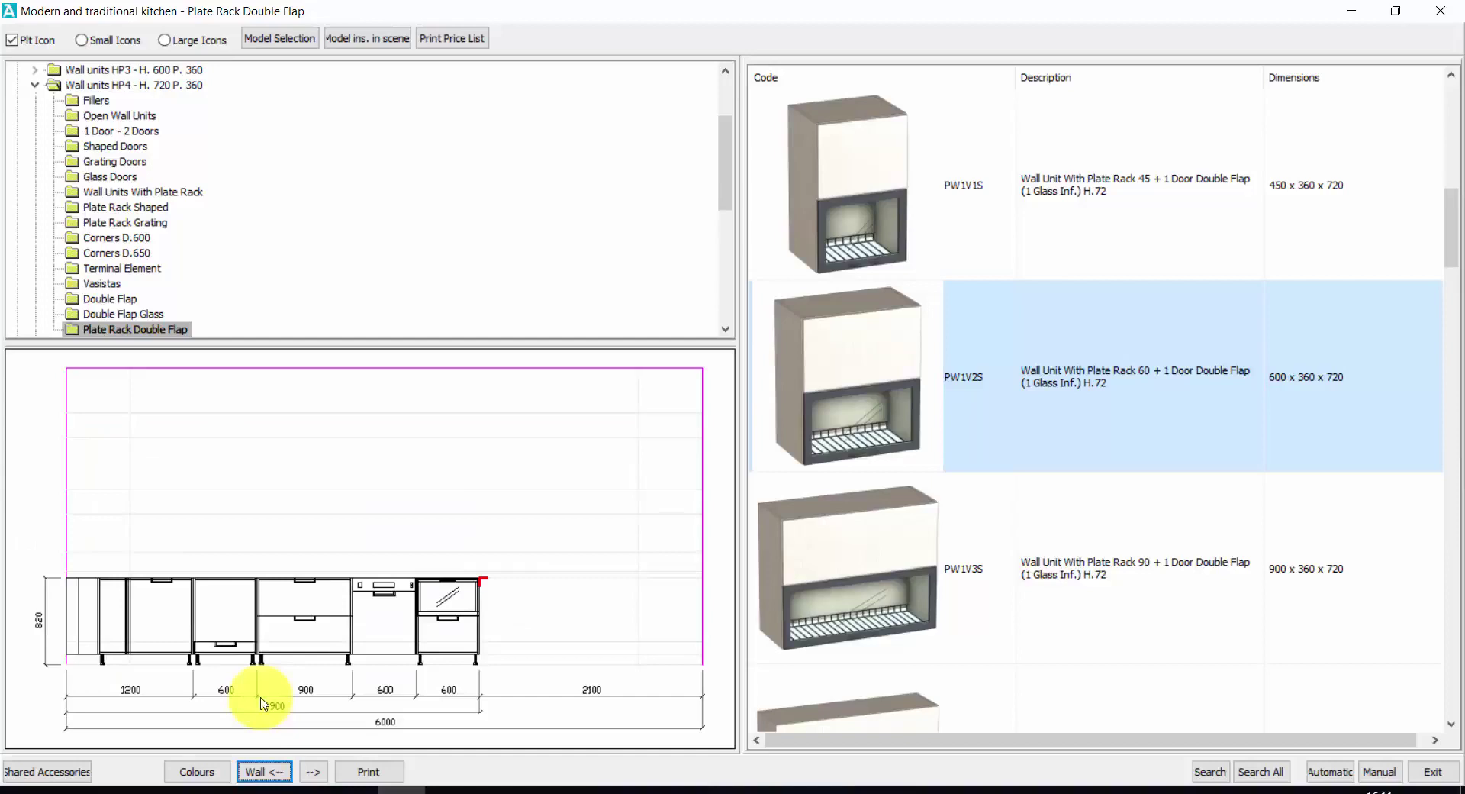
click(74, 512)
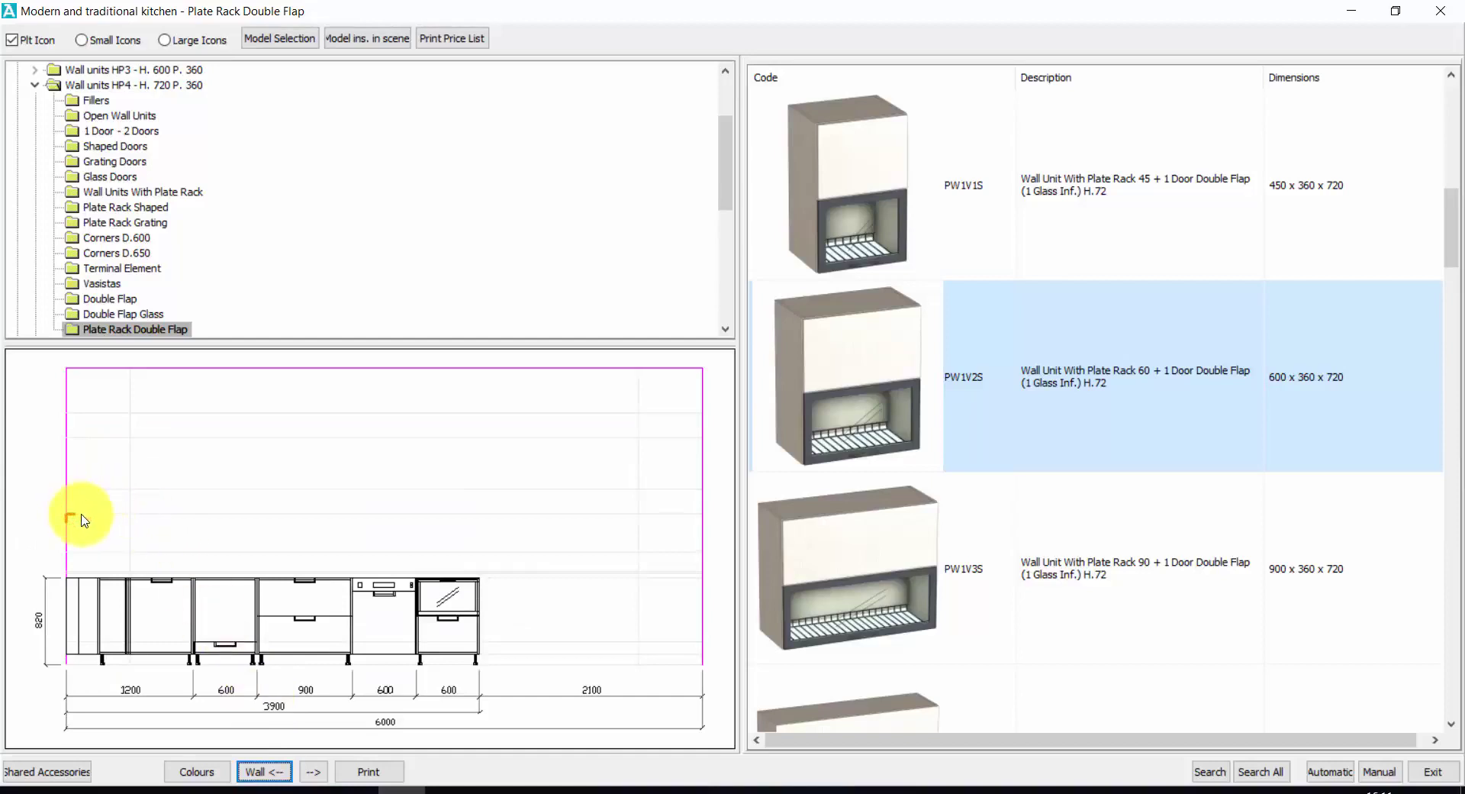
click(153, 498)
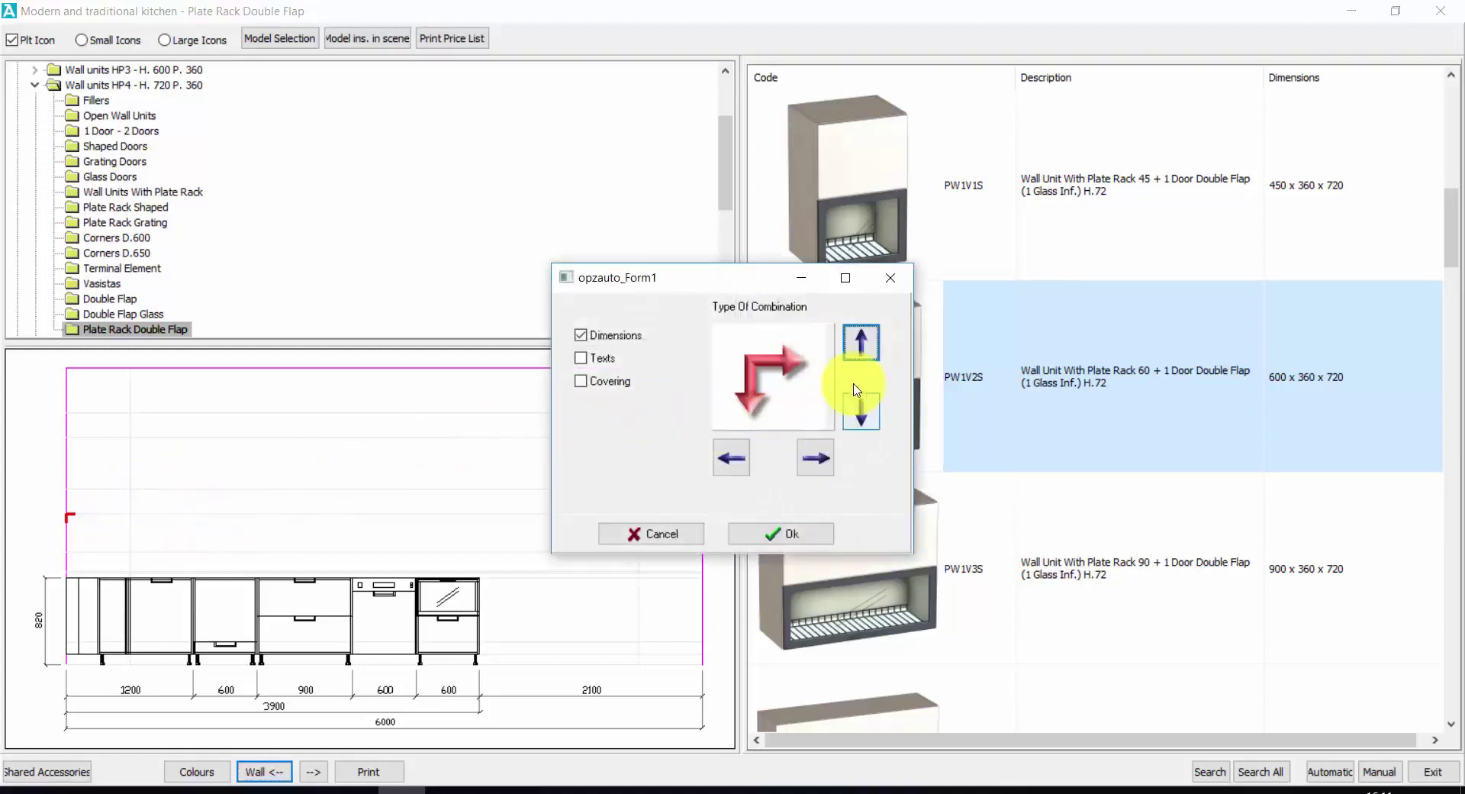
click(863, 341)
click(760, 533)
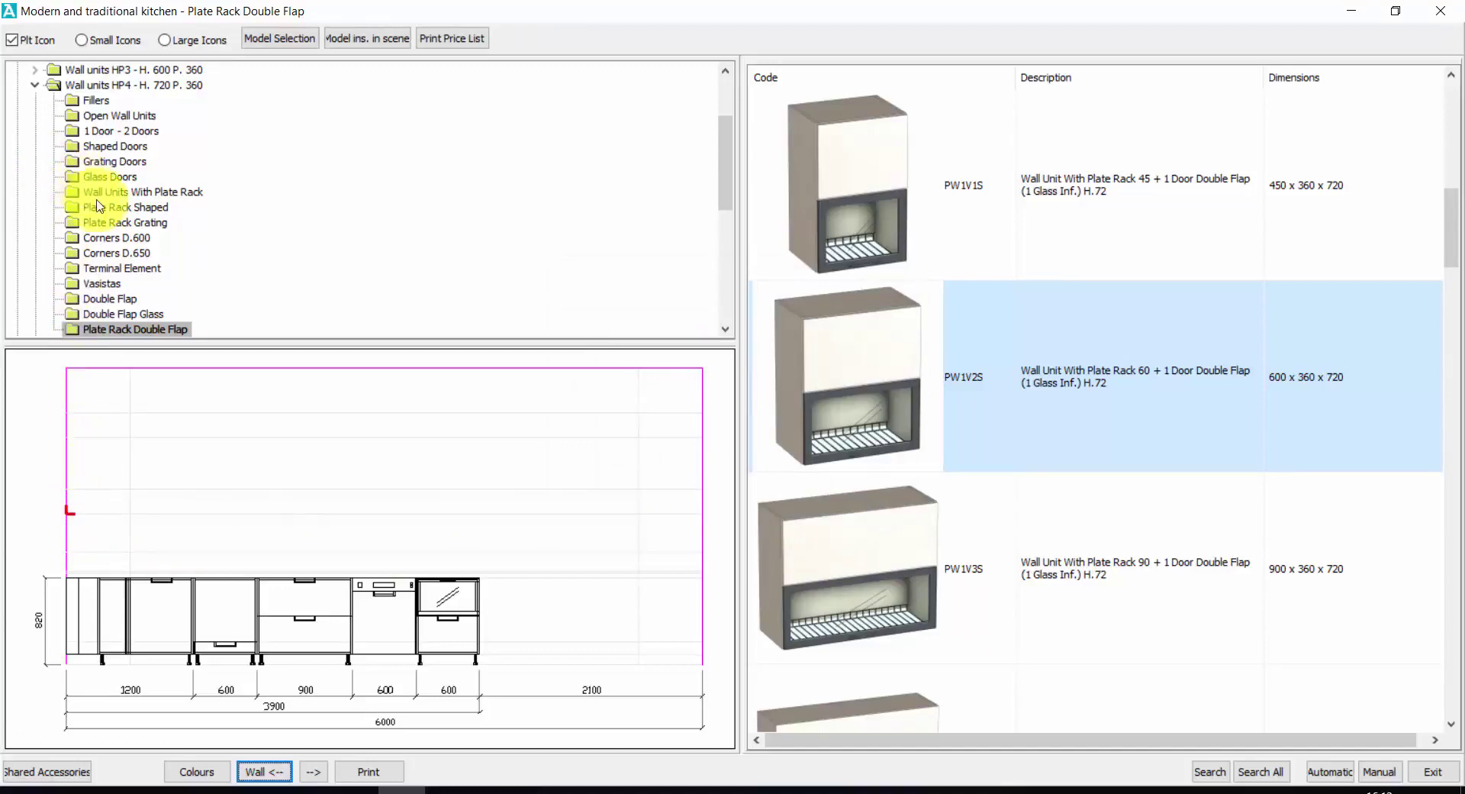
Add the 60 x 60 cm left-hand two-door corner wall unit P1ANG6060S from Corners D.600 at the wall's left end
click(128, 240)
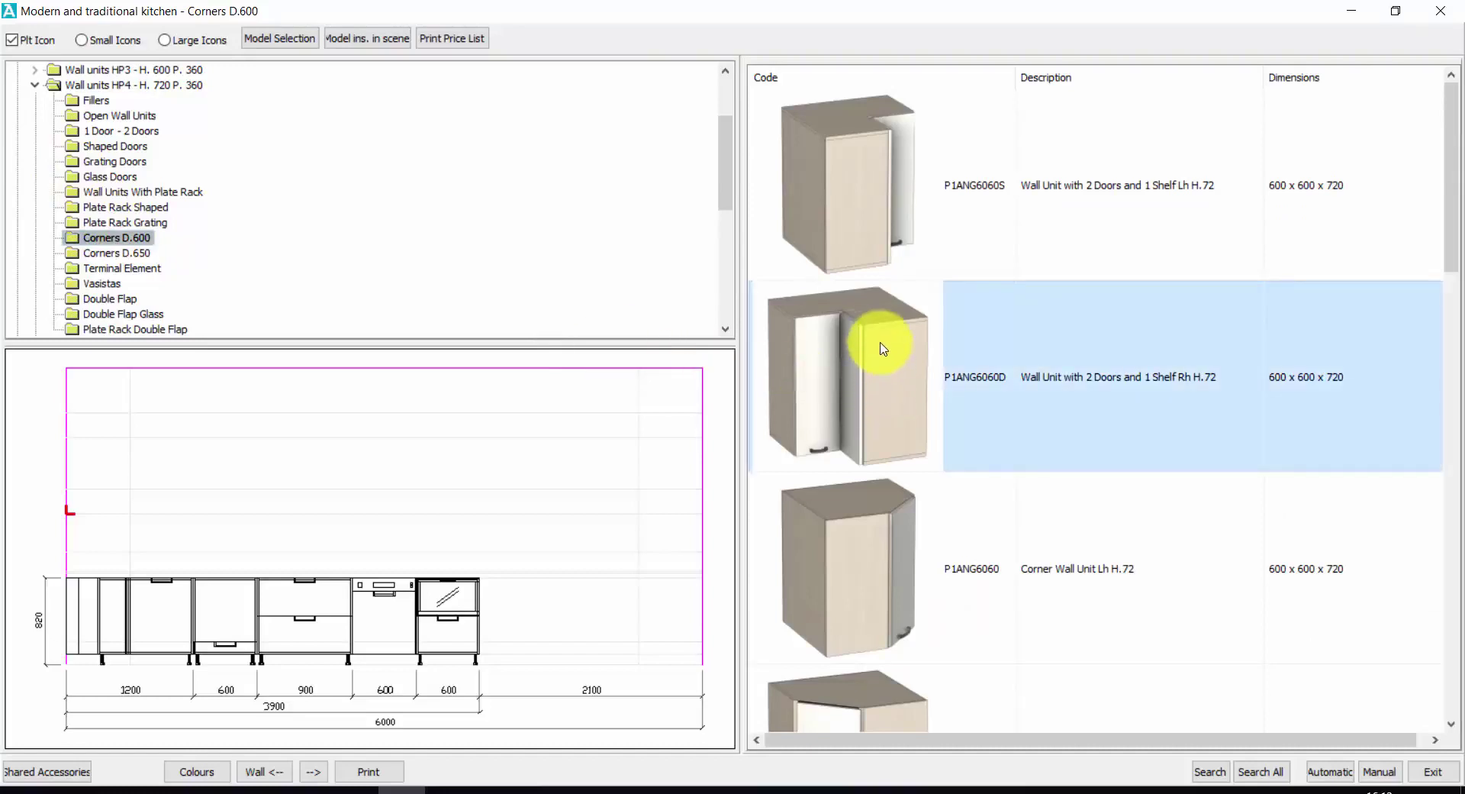
click(884, 234)
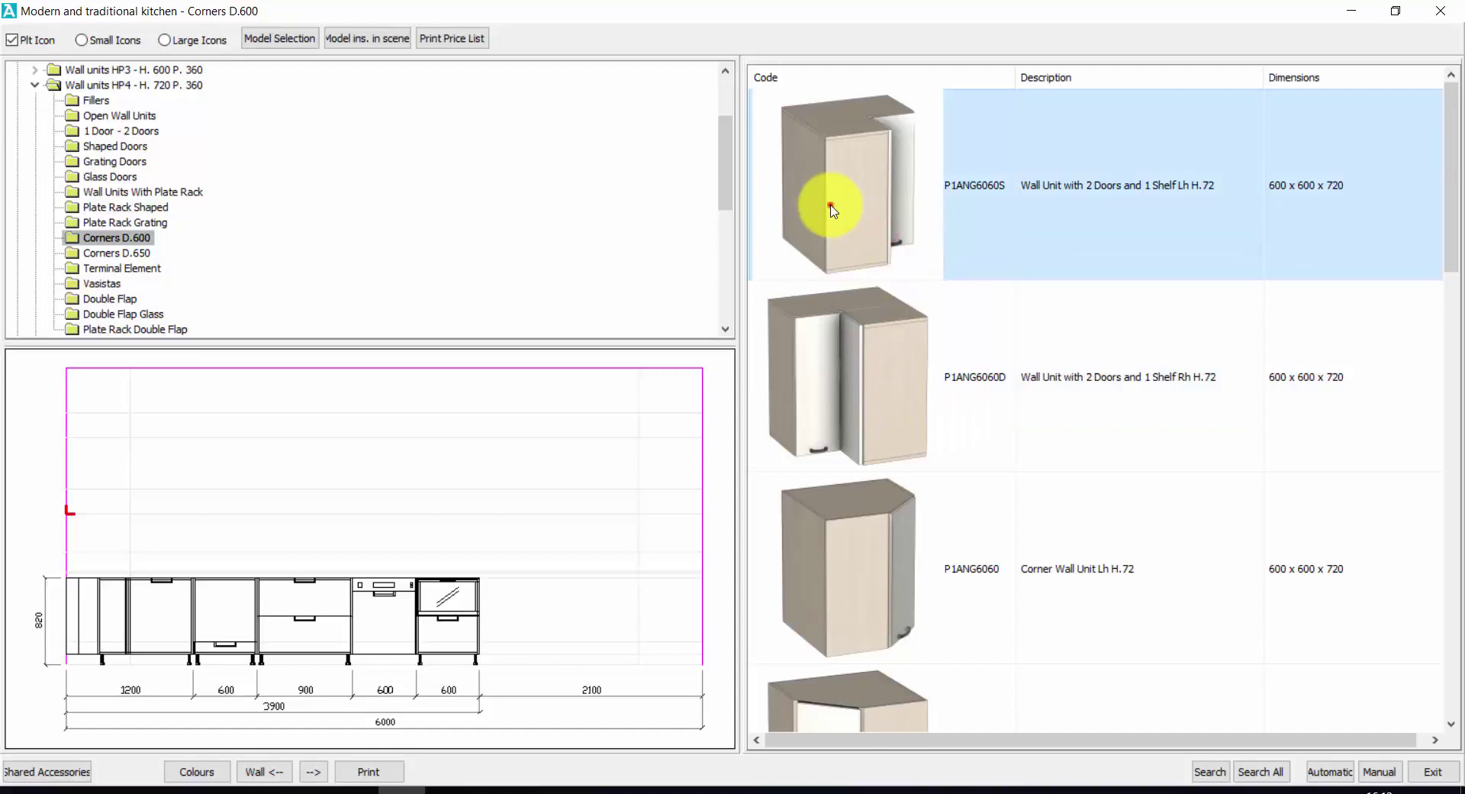
double_click(834, 212)
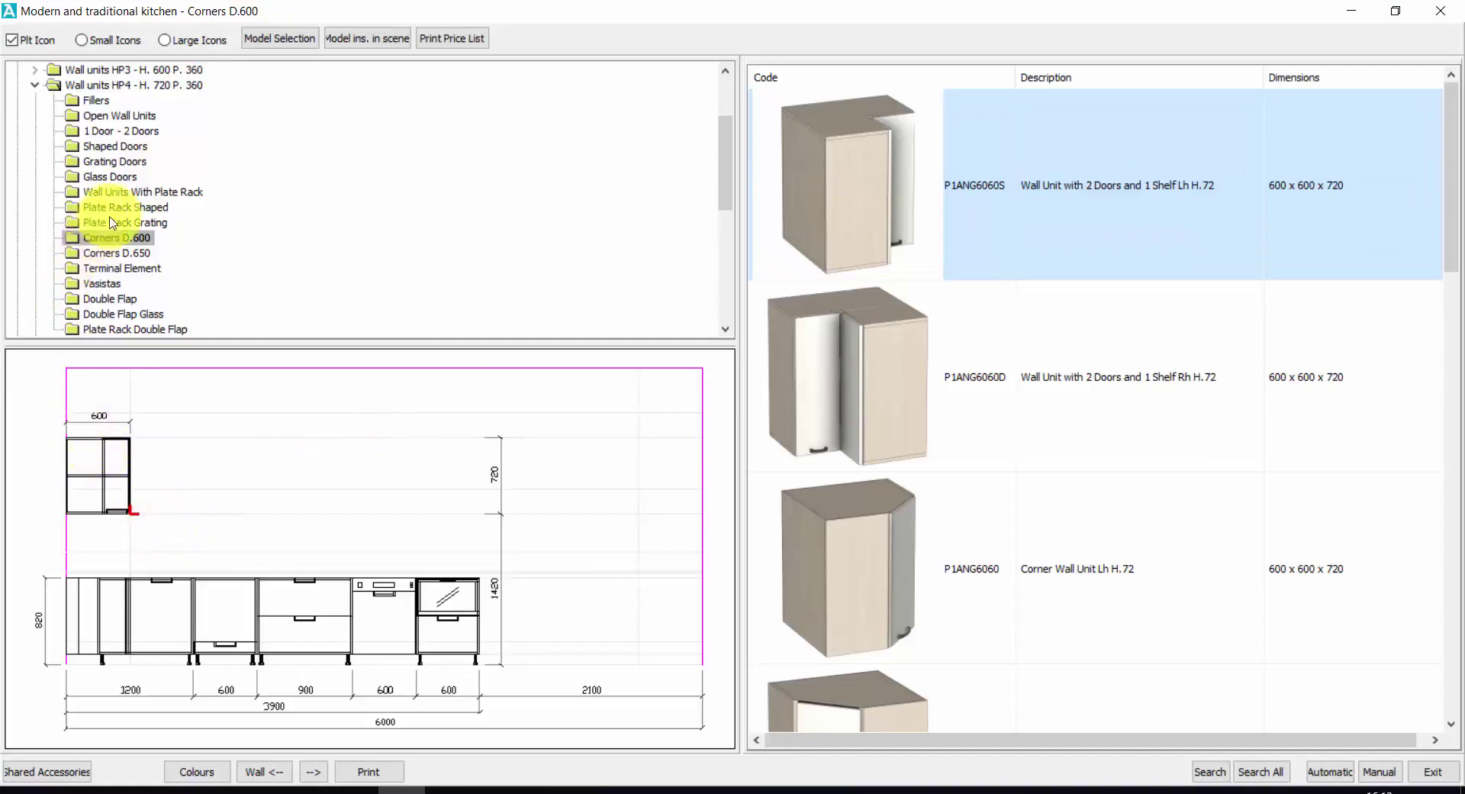
Add the 45 cm left-hand glass door wall unit P1V45S from Glass Doors beside the corner wall unit
click(118, 177)
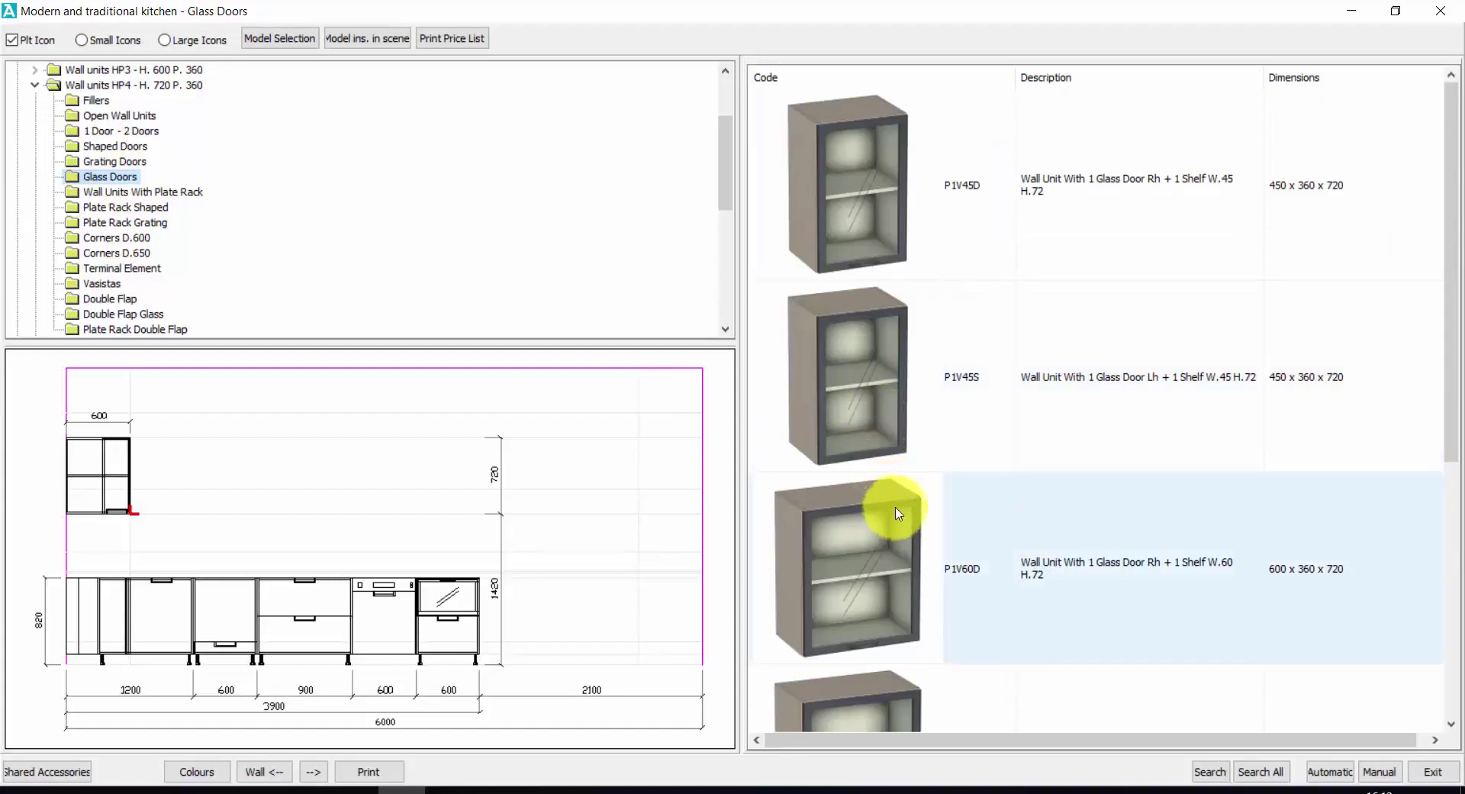
click(844, 403)
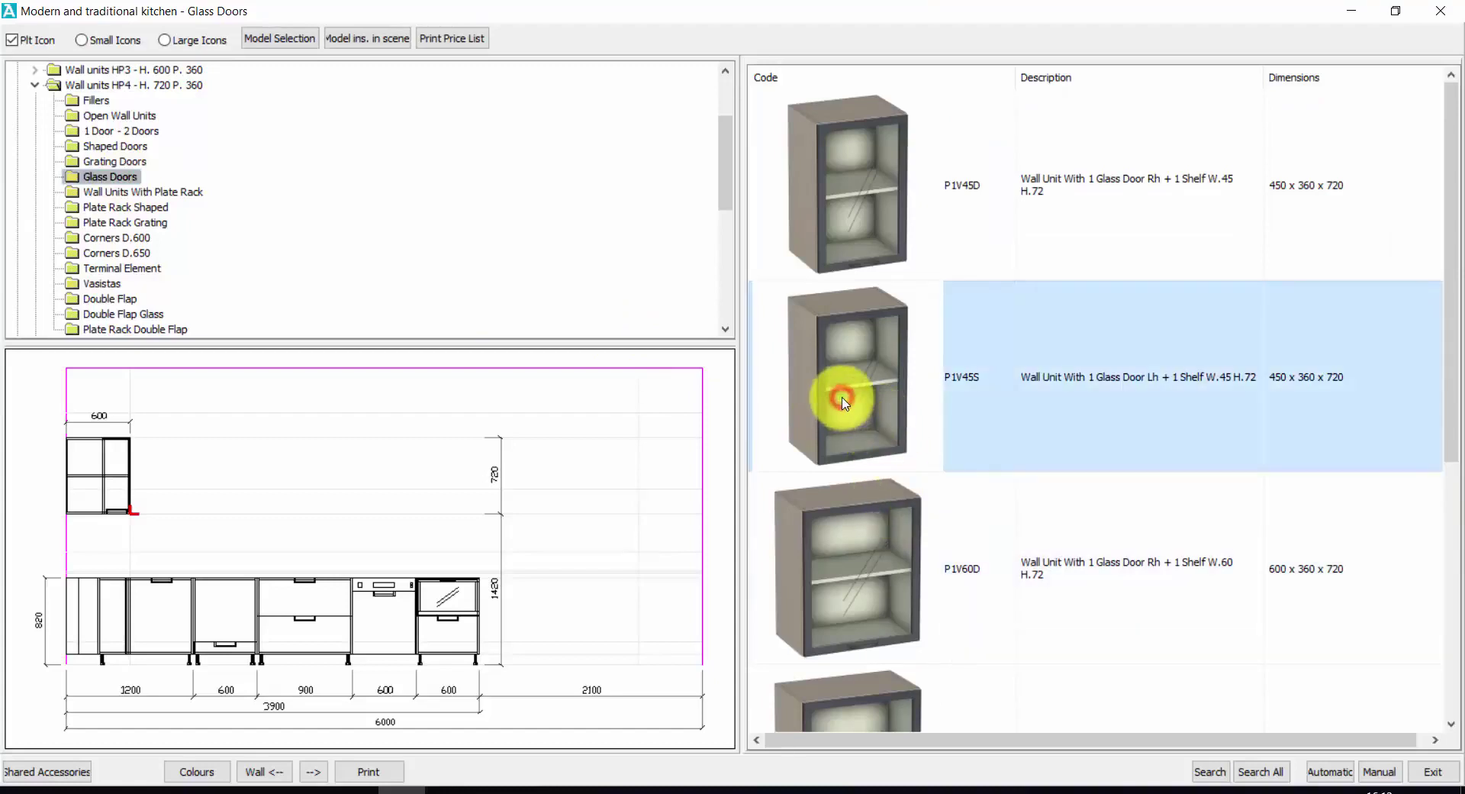
double_click(844, 404)
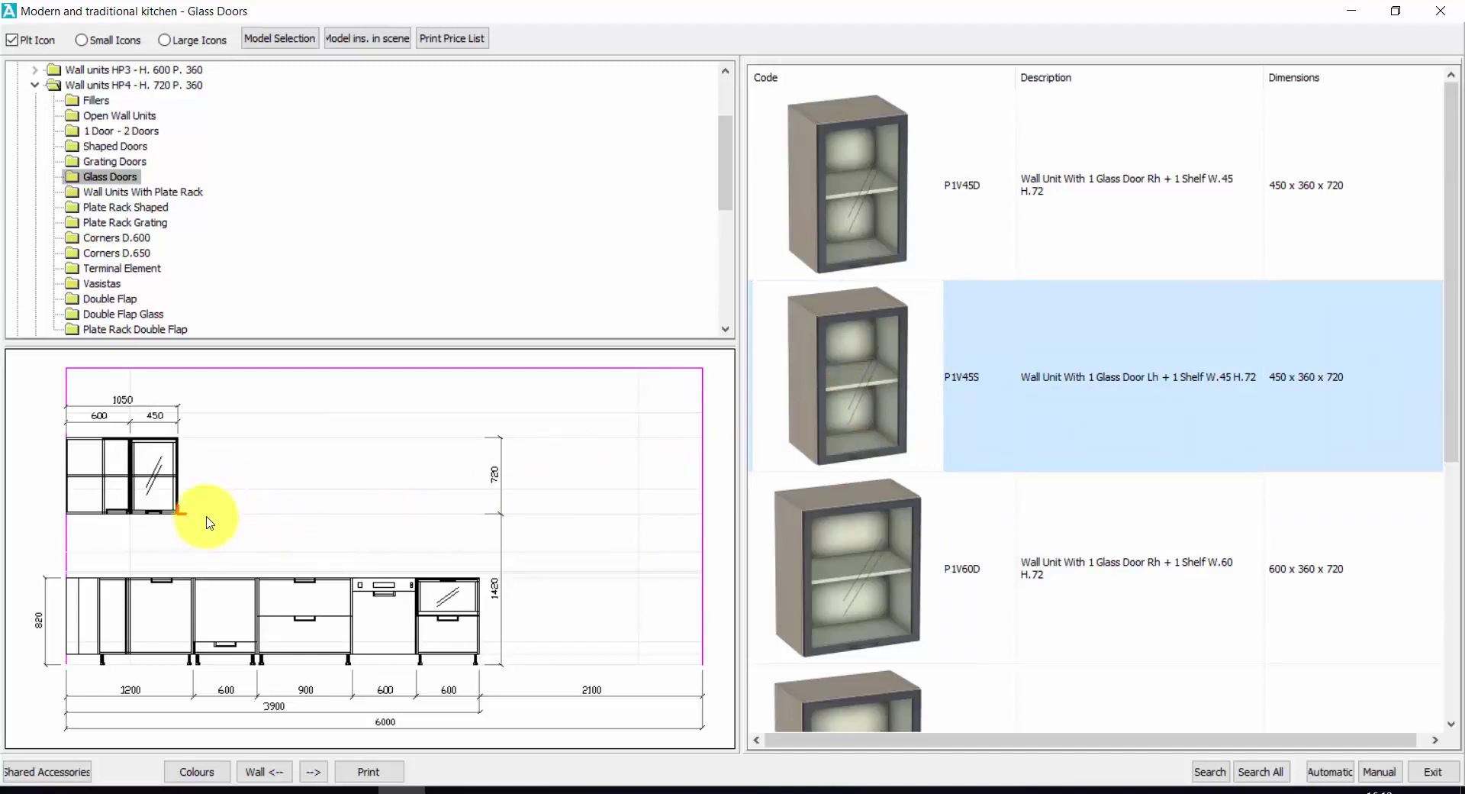
Add the black BUTTERFLY hood DESIGN122 from the shared accessories' Falmec DESIGN+ Series beside the glass door wall unit
click(47, 771)
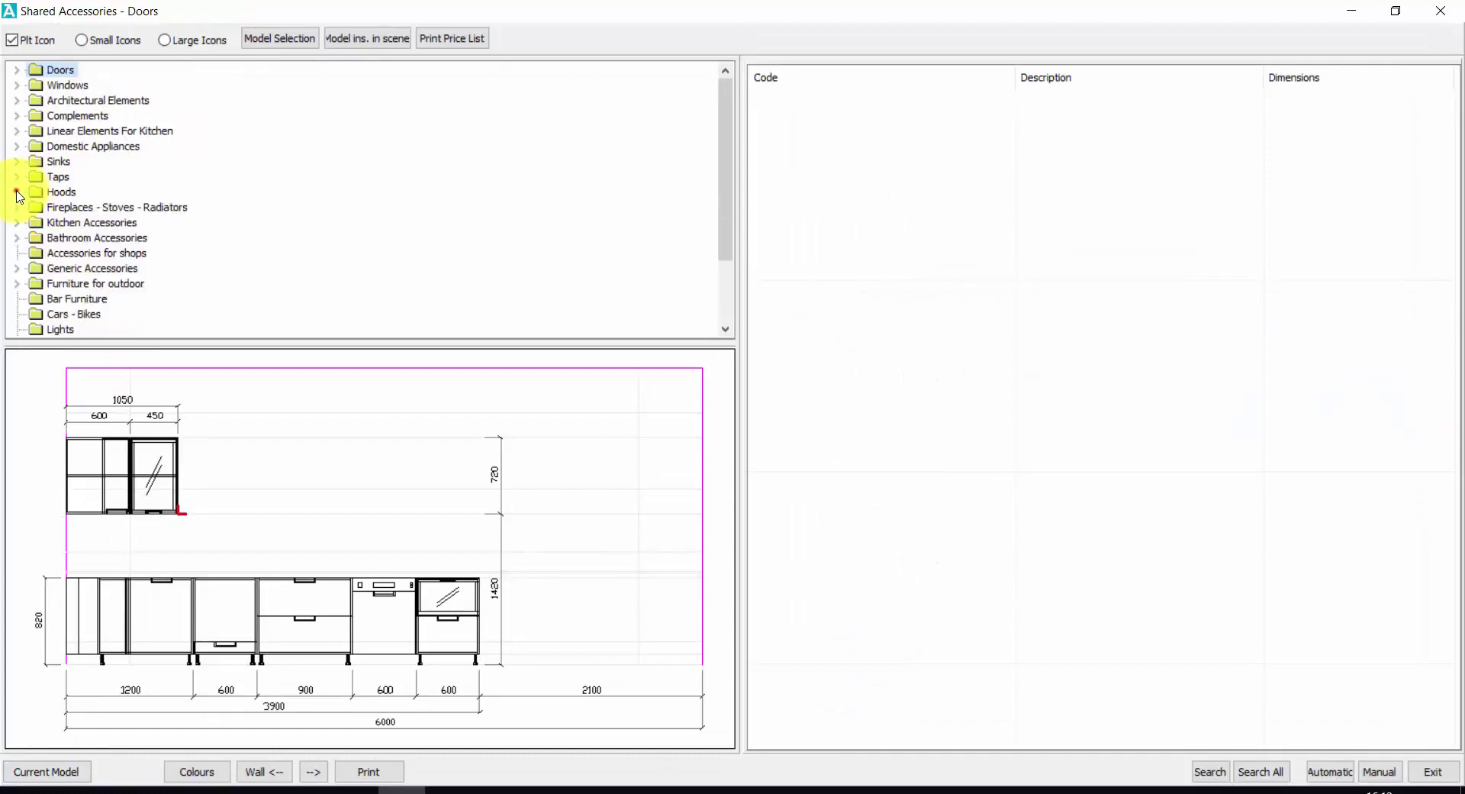
click(16, 192)
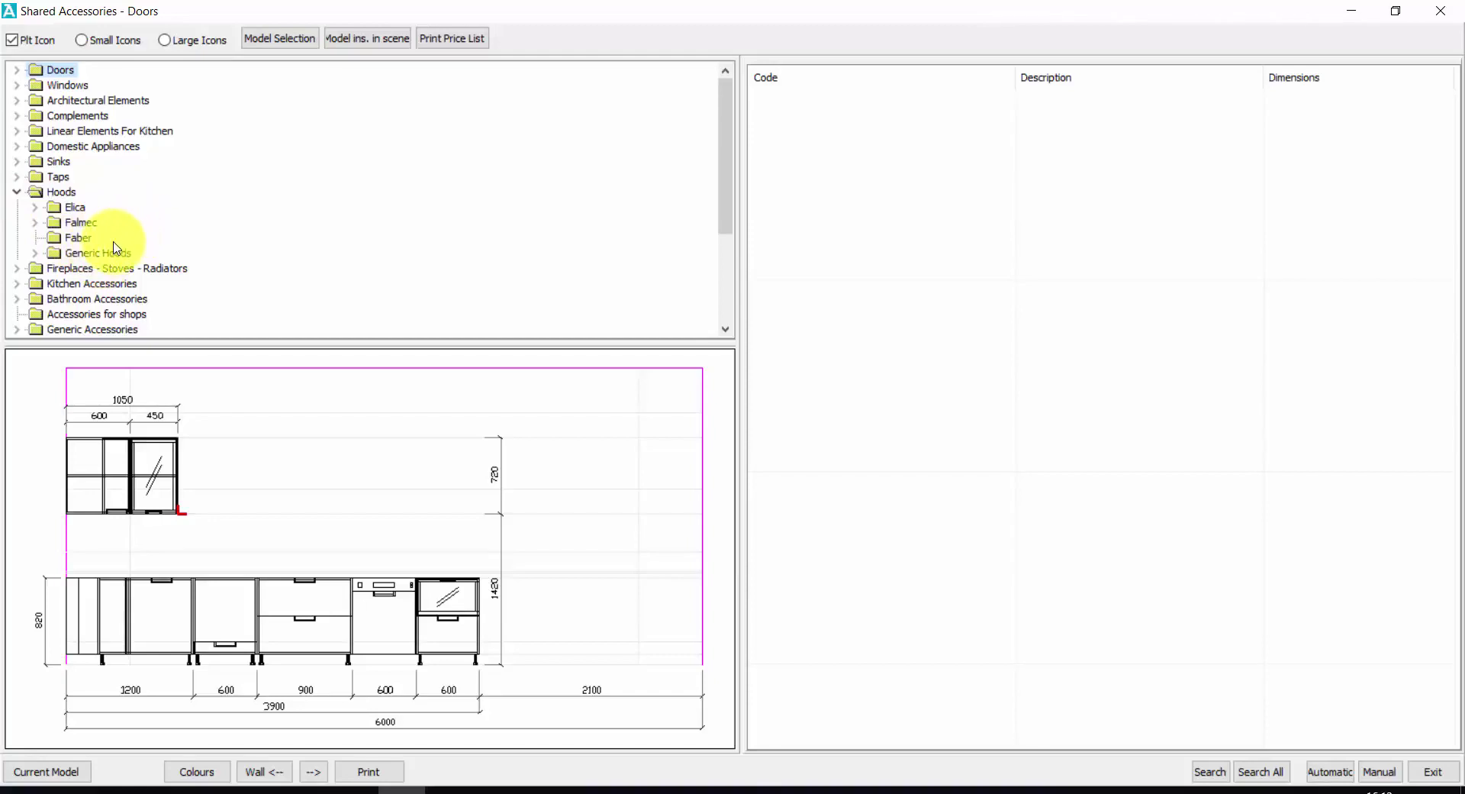
click(34, 222)
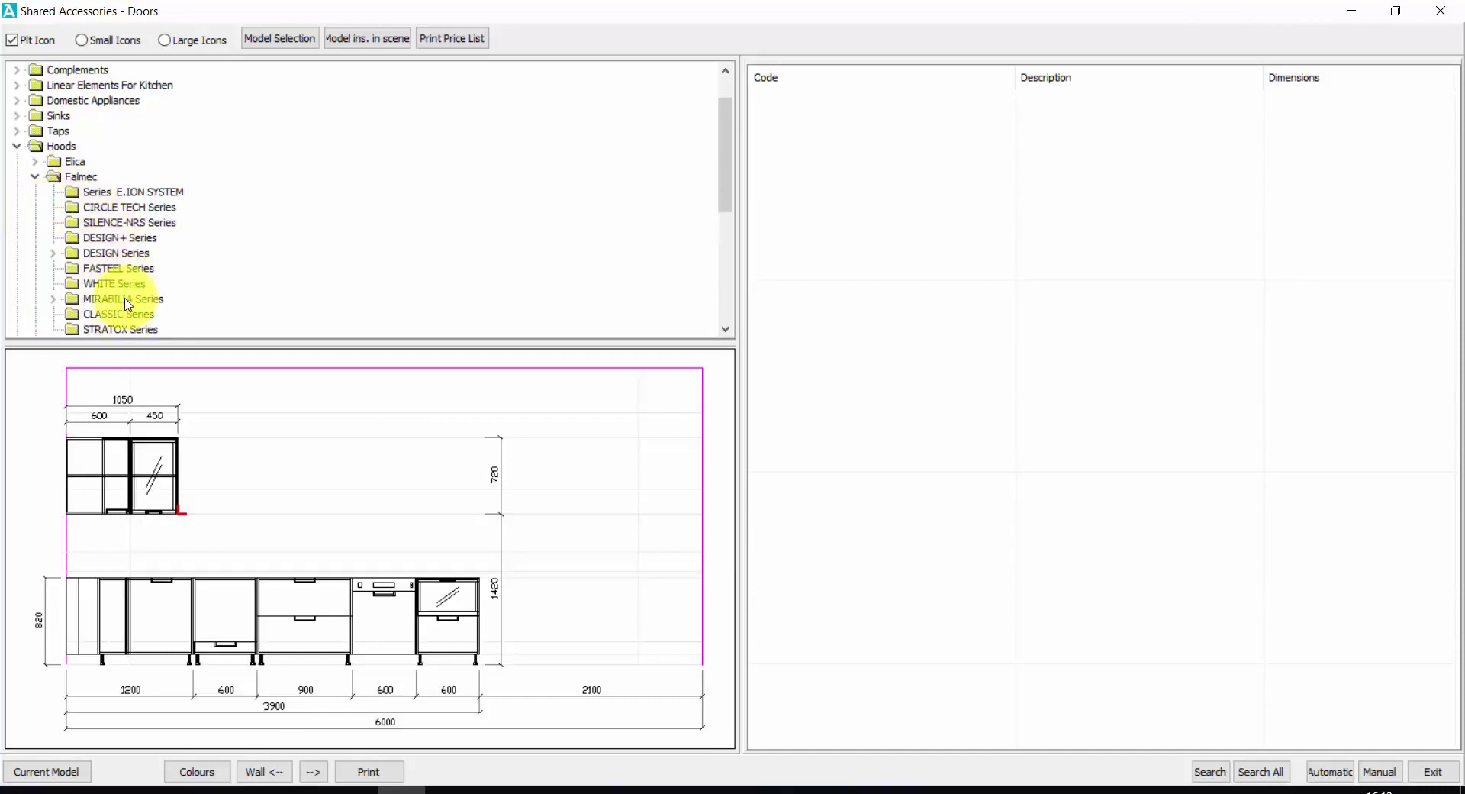
click(111, 240)
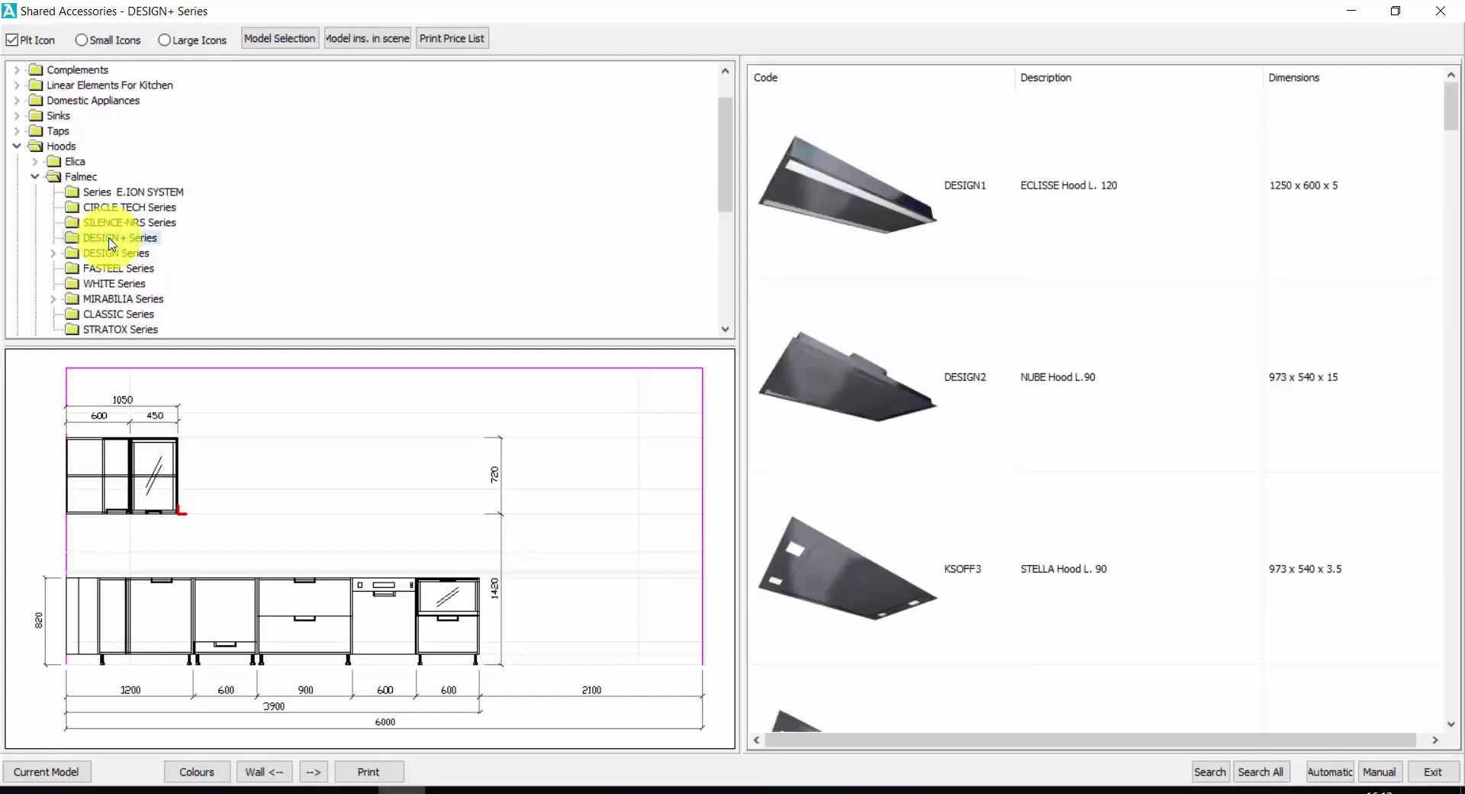
scroll(954, 547, down, 4)
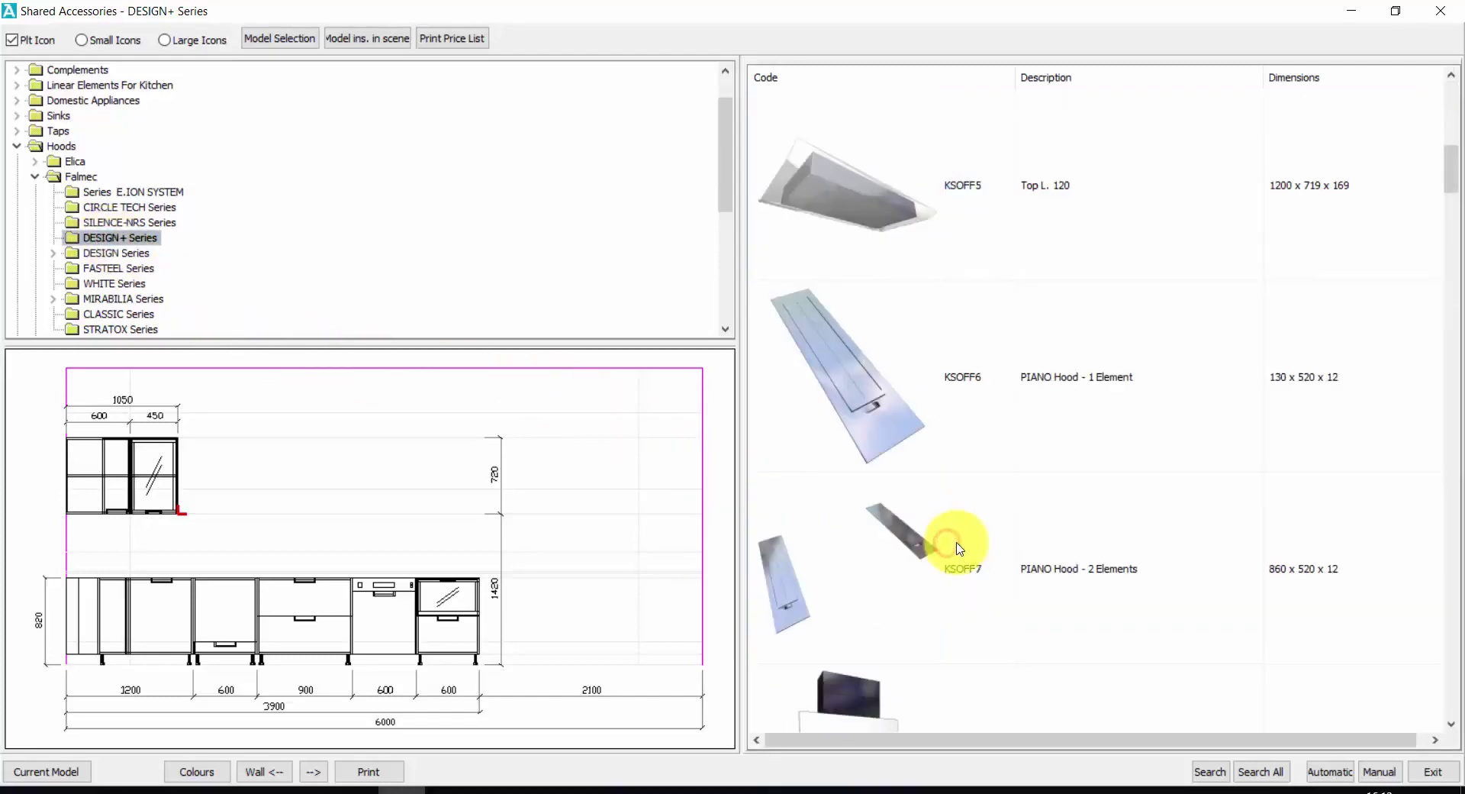
scroll(957, 548, down, 8)
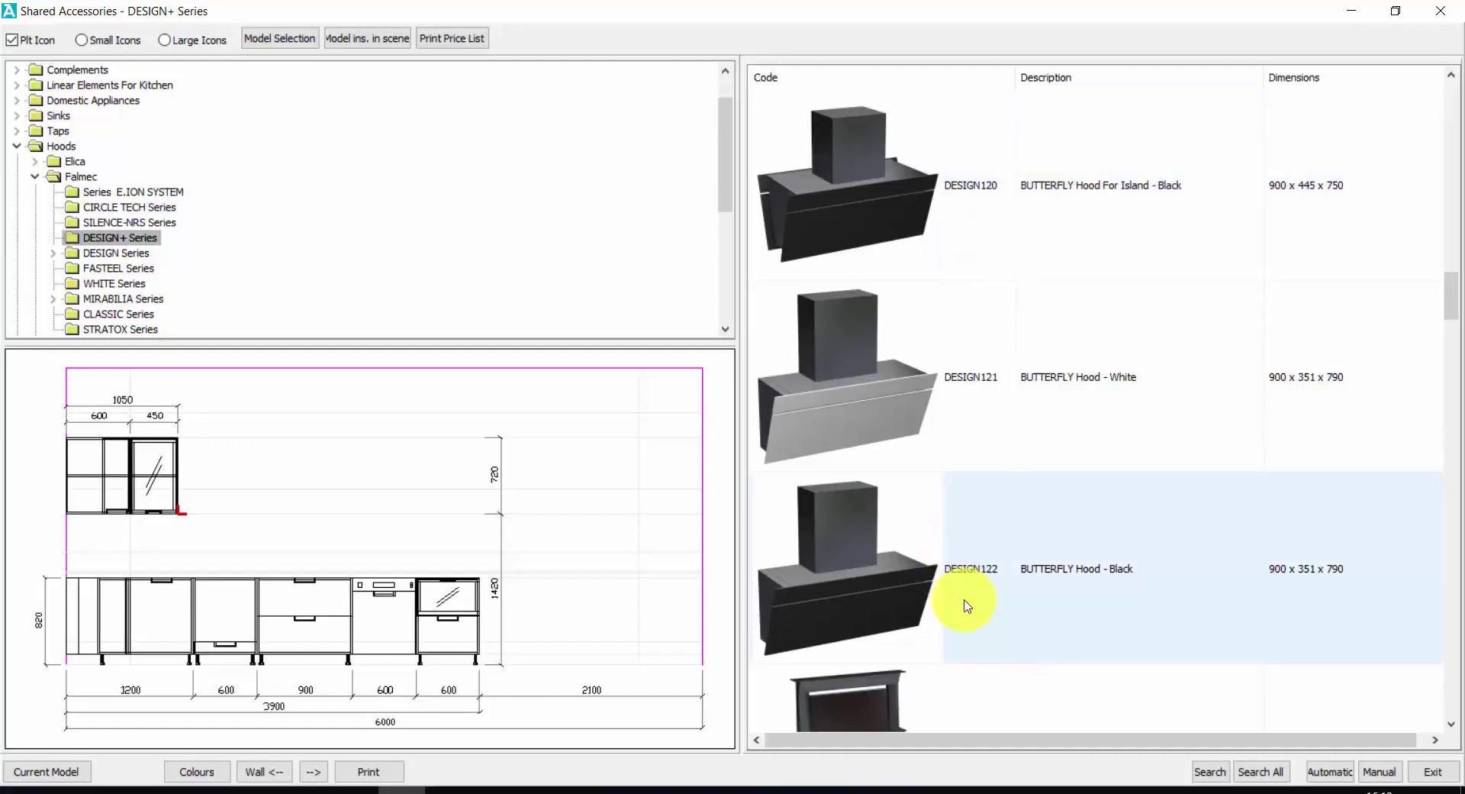
click(1030, 588)
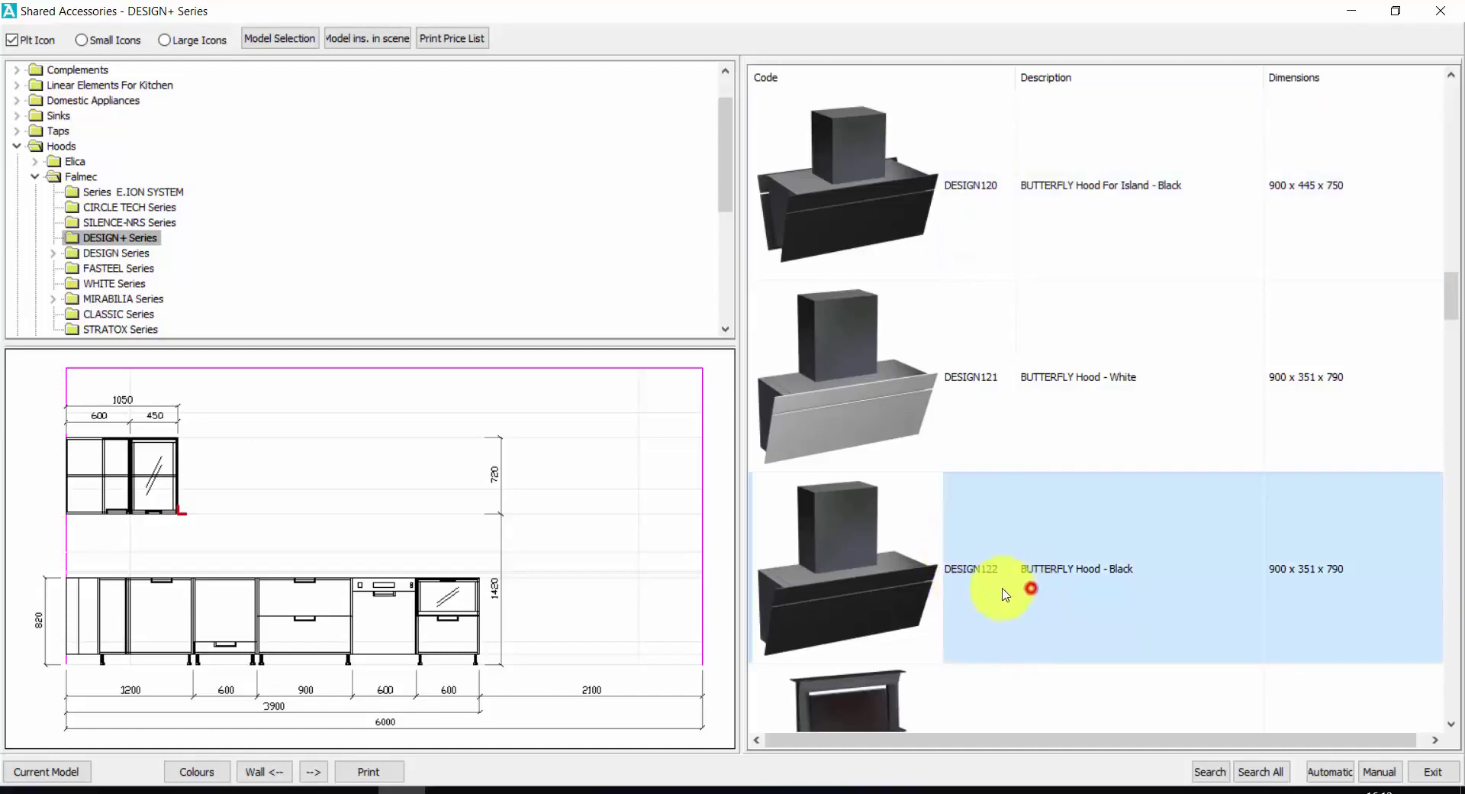
double_click(877, 584)
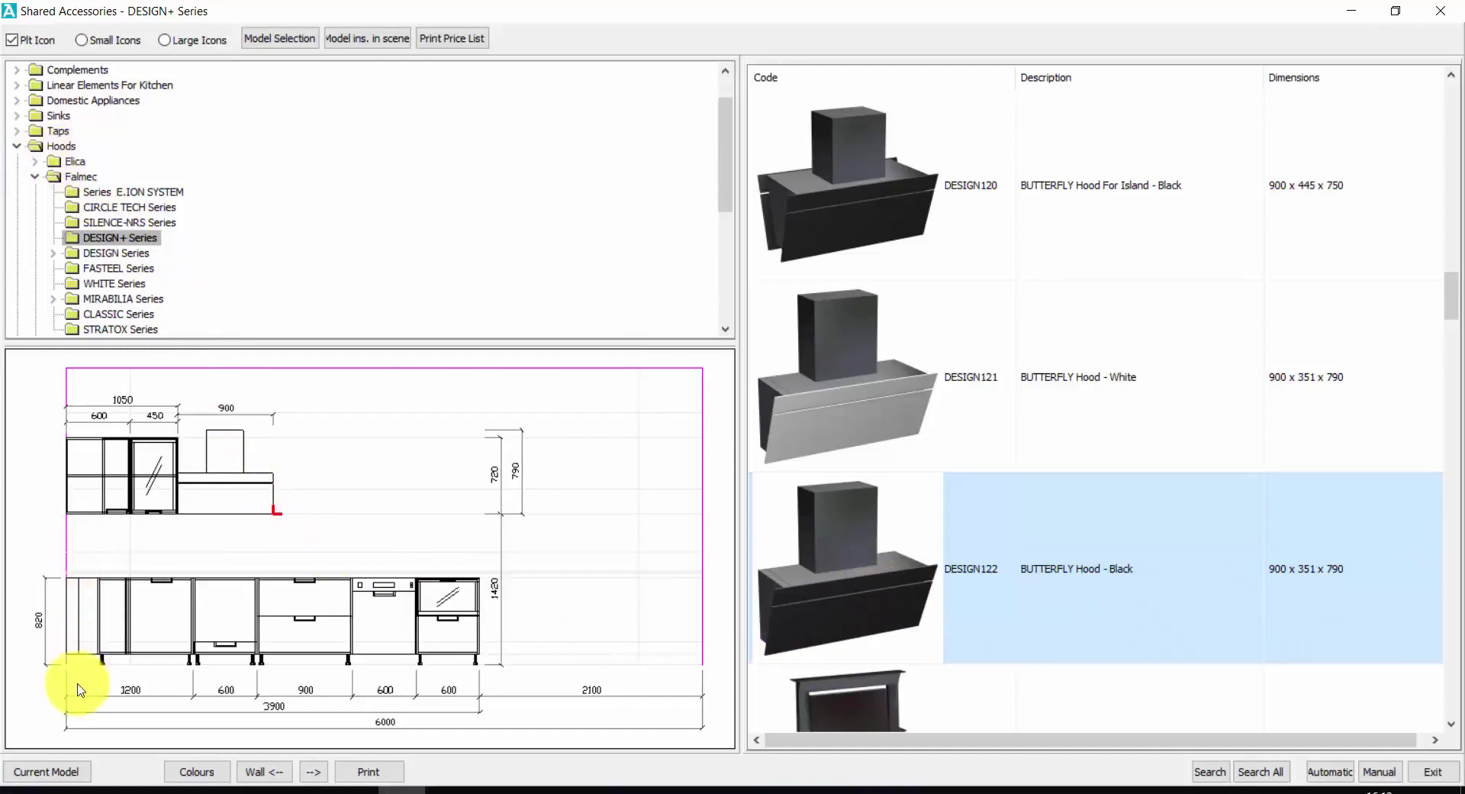
Return to the current model's catalogue and add the 90 cm folding-door wall unit PW3 from Double Flap beside the hood
click(67, 773)
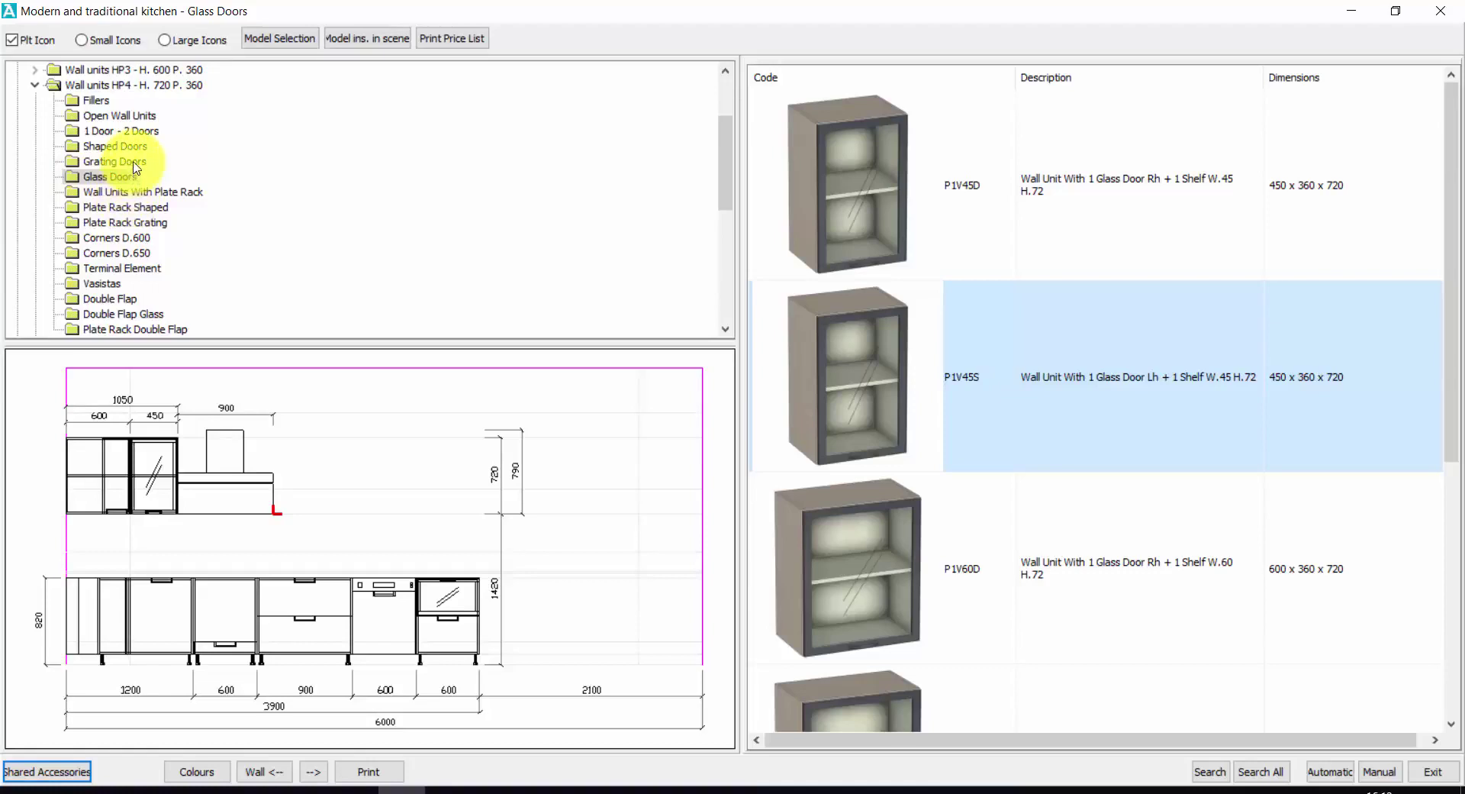
click(119, 299)
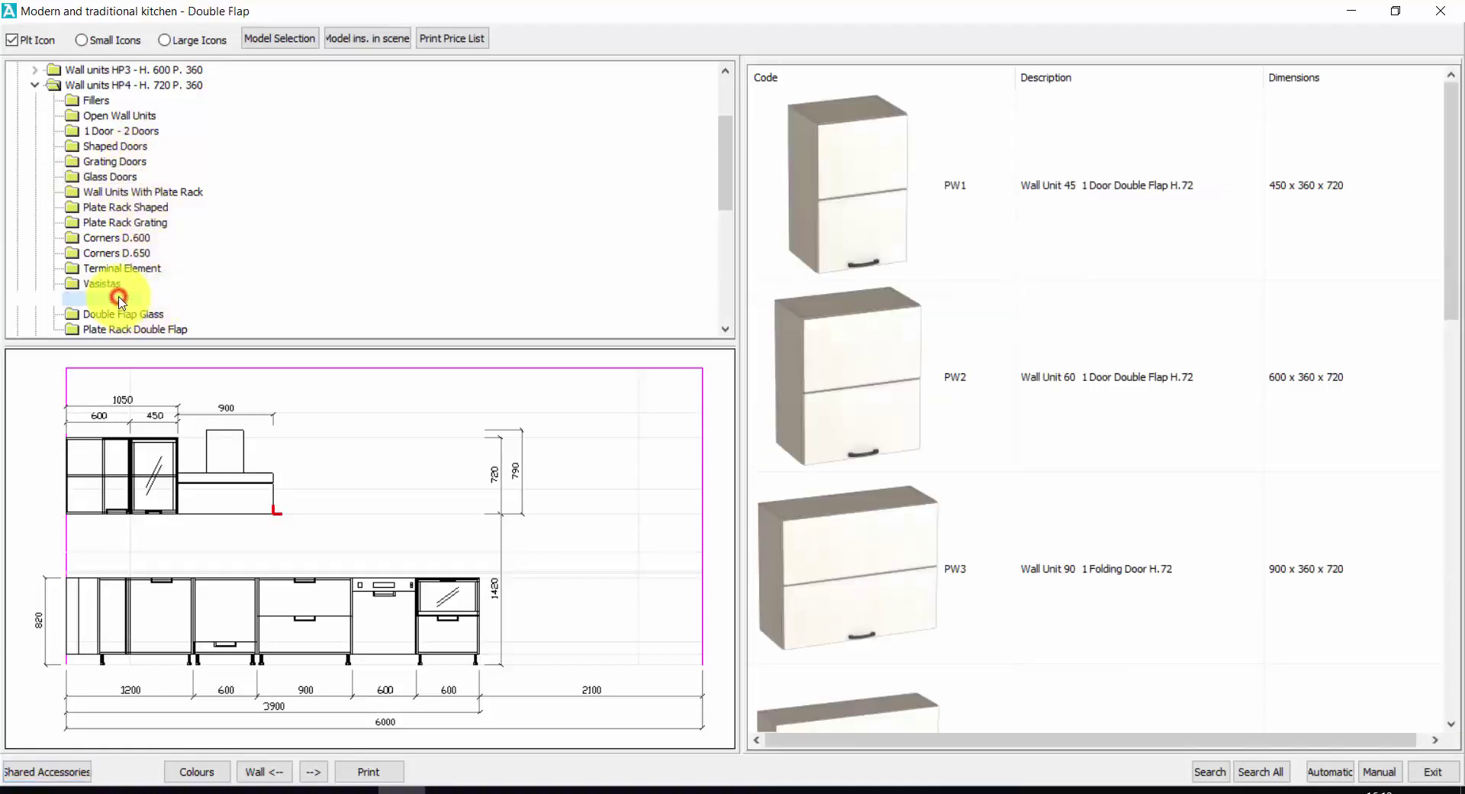
click(961, 564)
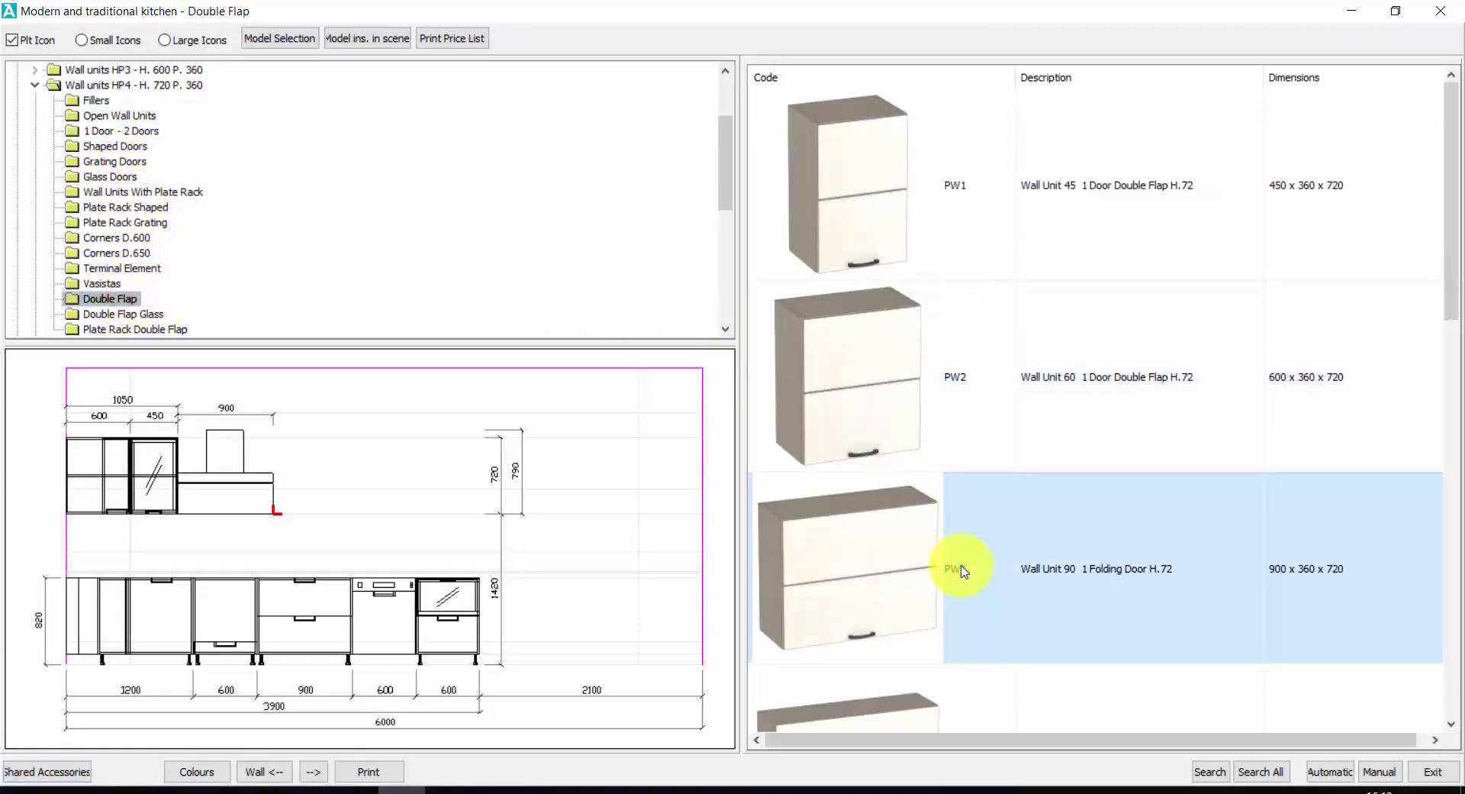
mouse_move(863, 586)
mouse_down()
mouse_move(716, 638)
mouse_move(354, 583)
mouse_move(341, 506)
mouse_move(354, 538)
mouse_up()
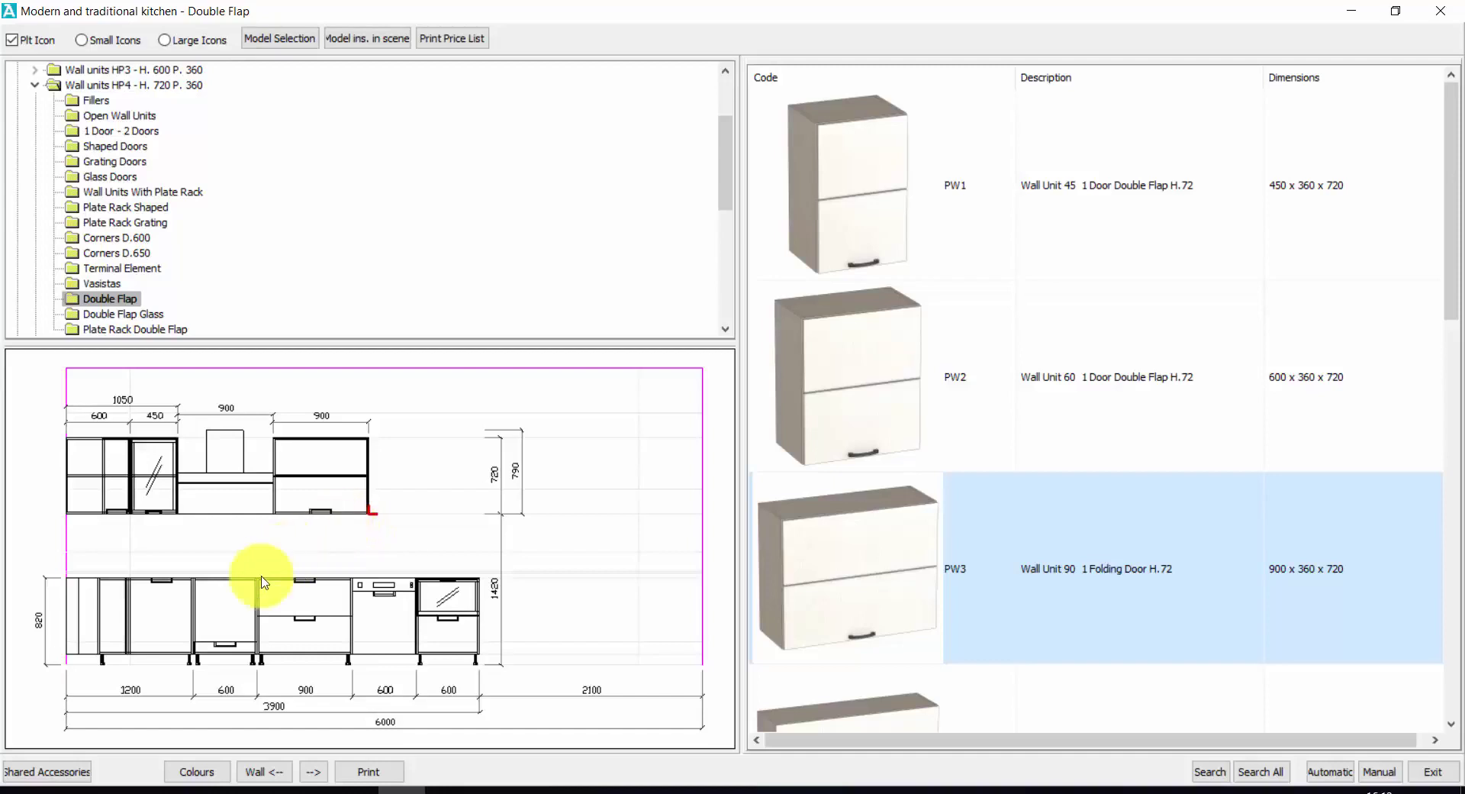
Choose the straight-profile quartz/glass D.60 top TP30LQDP600 from the shared Linear Elements For Kitchen for insertion
click(52, 775)
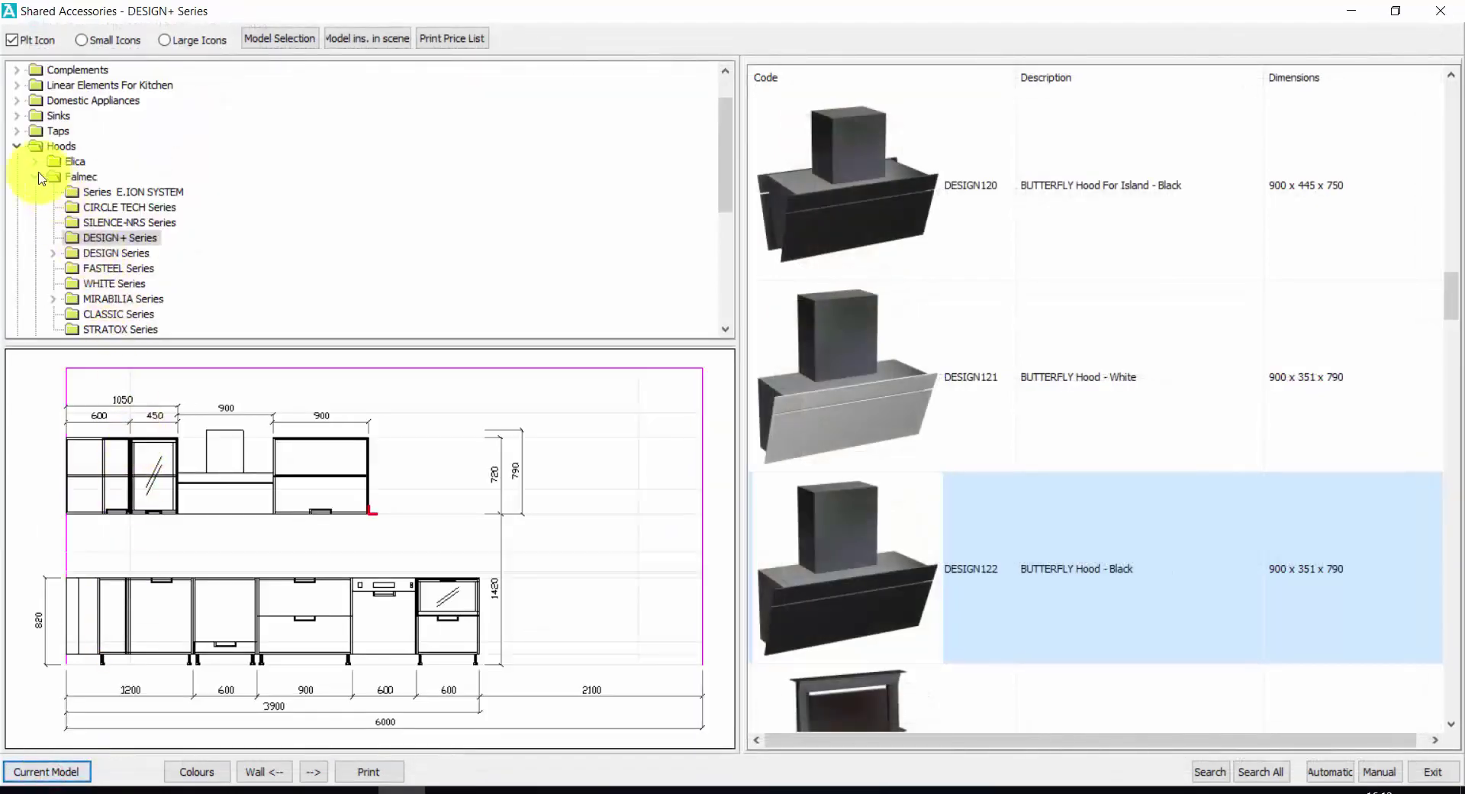
click(17, 148)
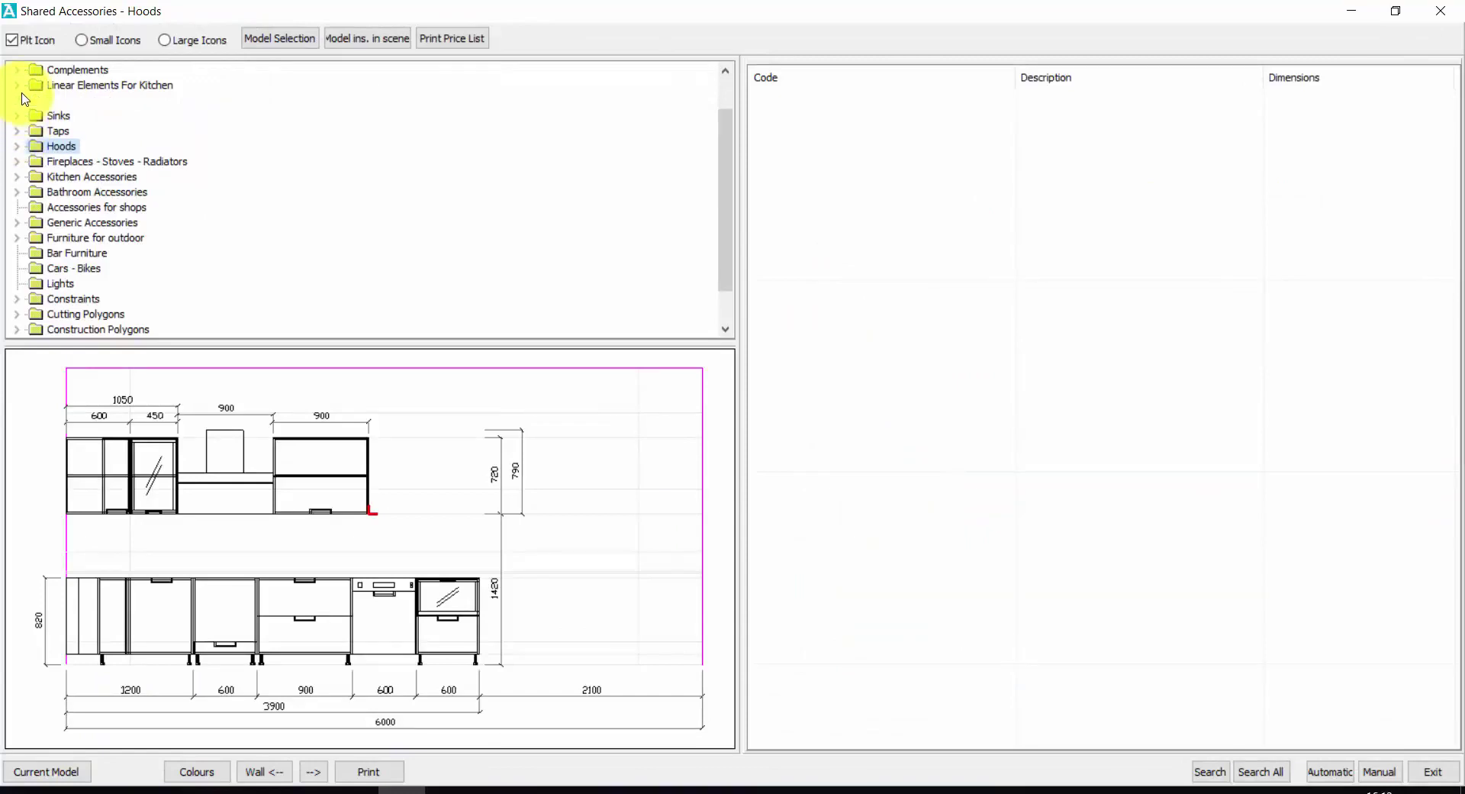
click(17, 87)
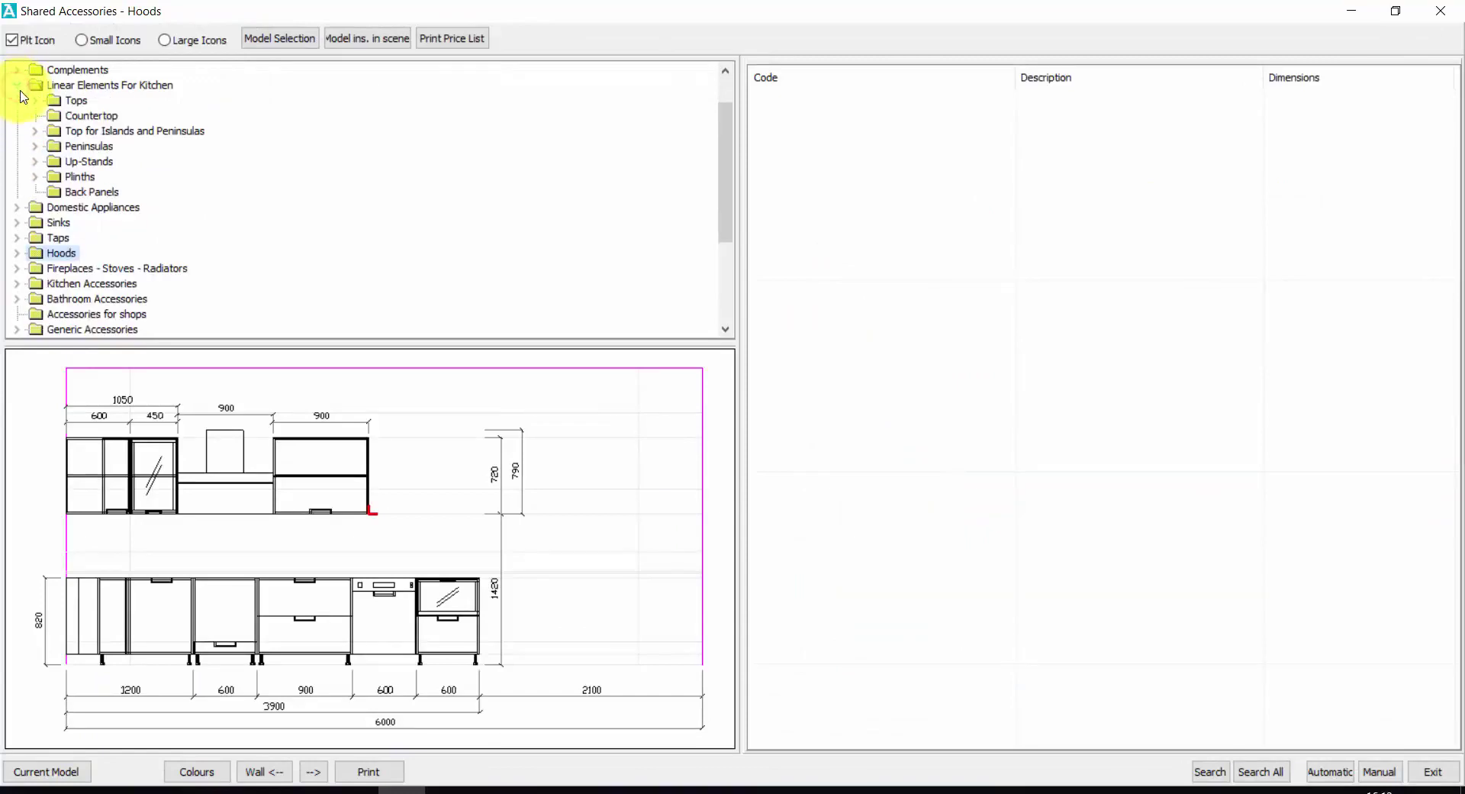
click(35, 100)
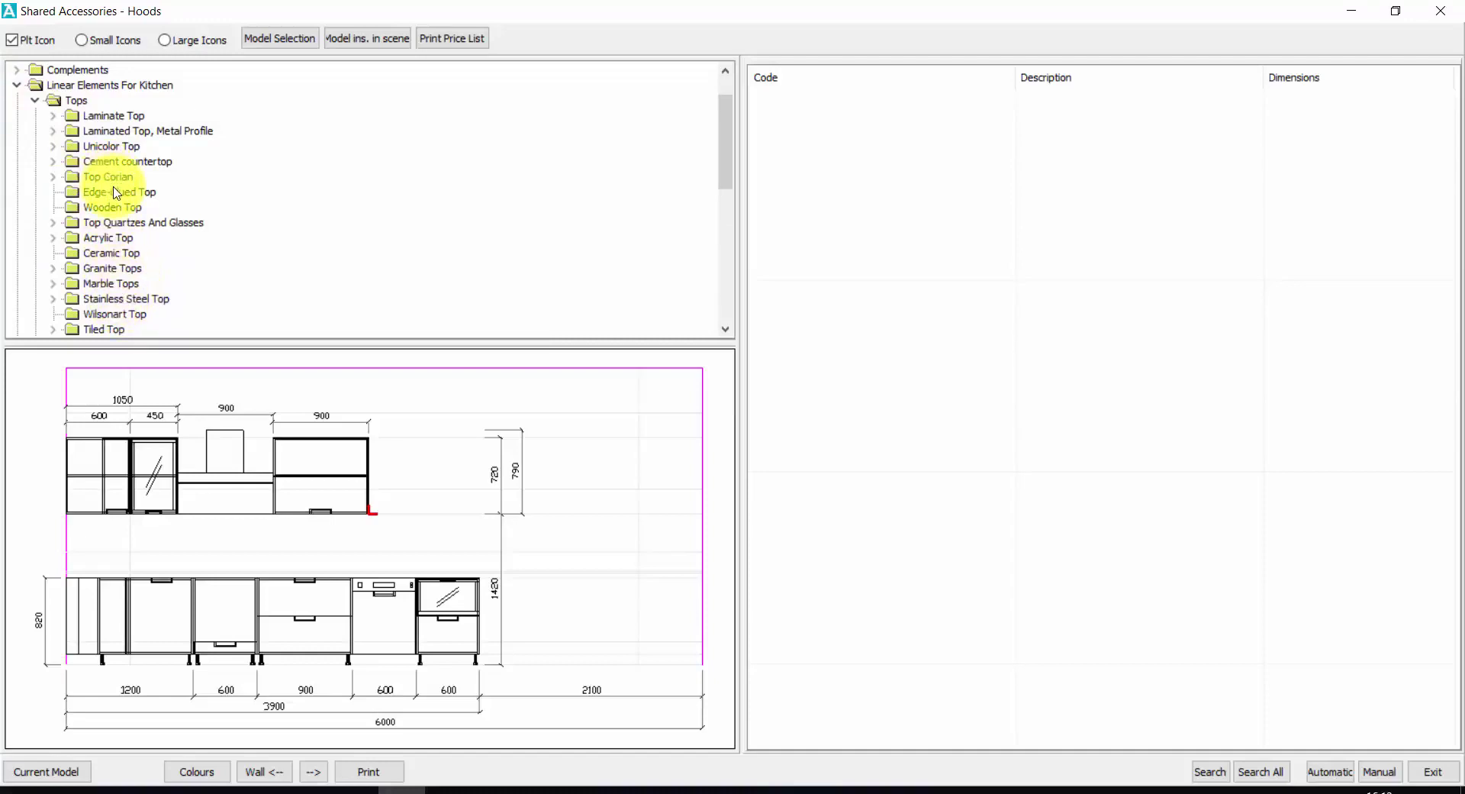
click(52, 223)
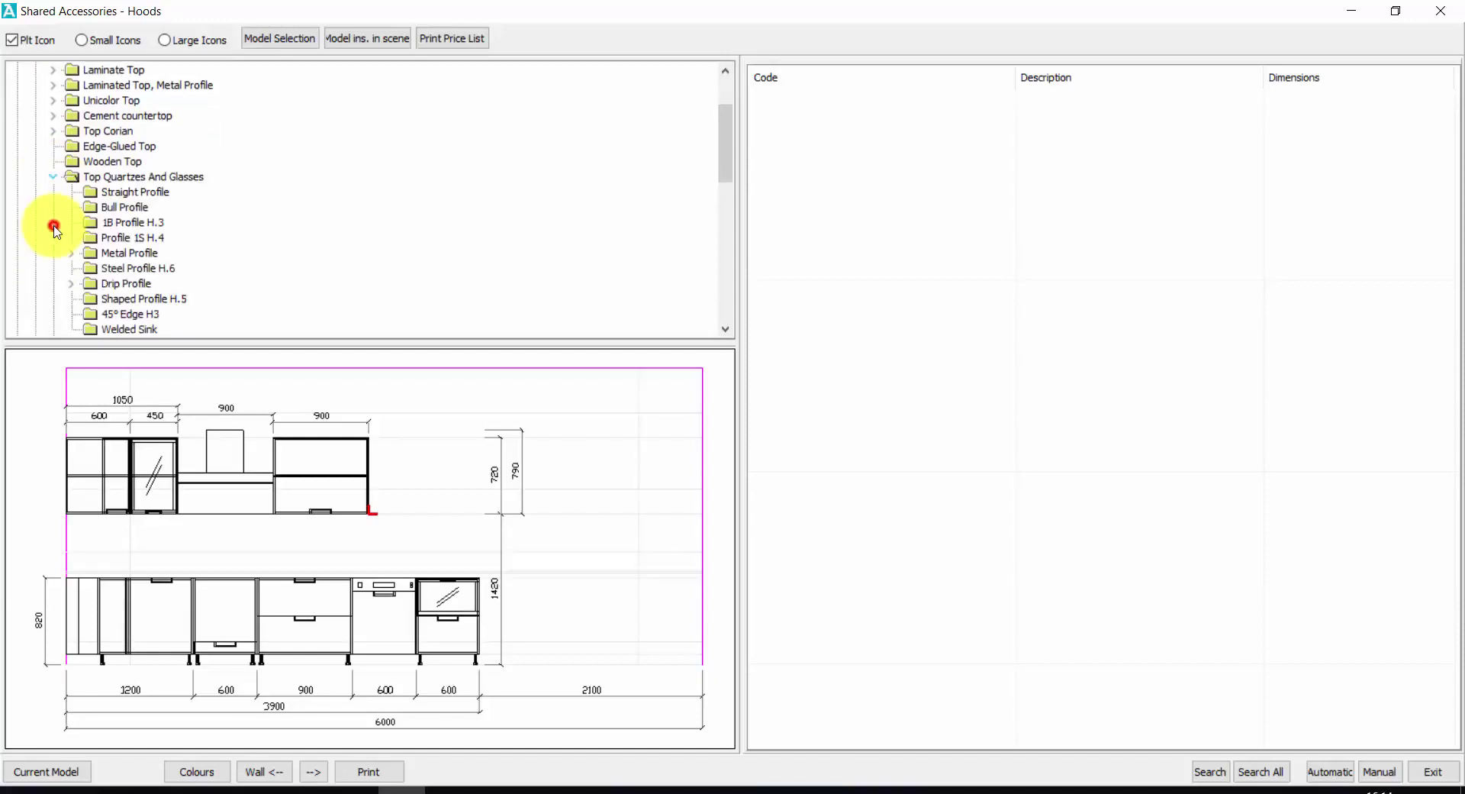
click(128, 213)
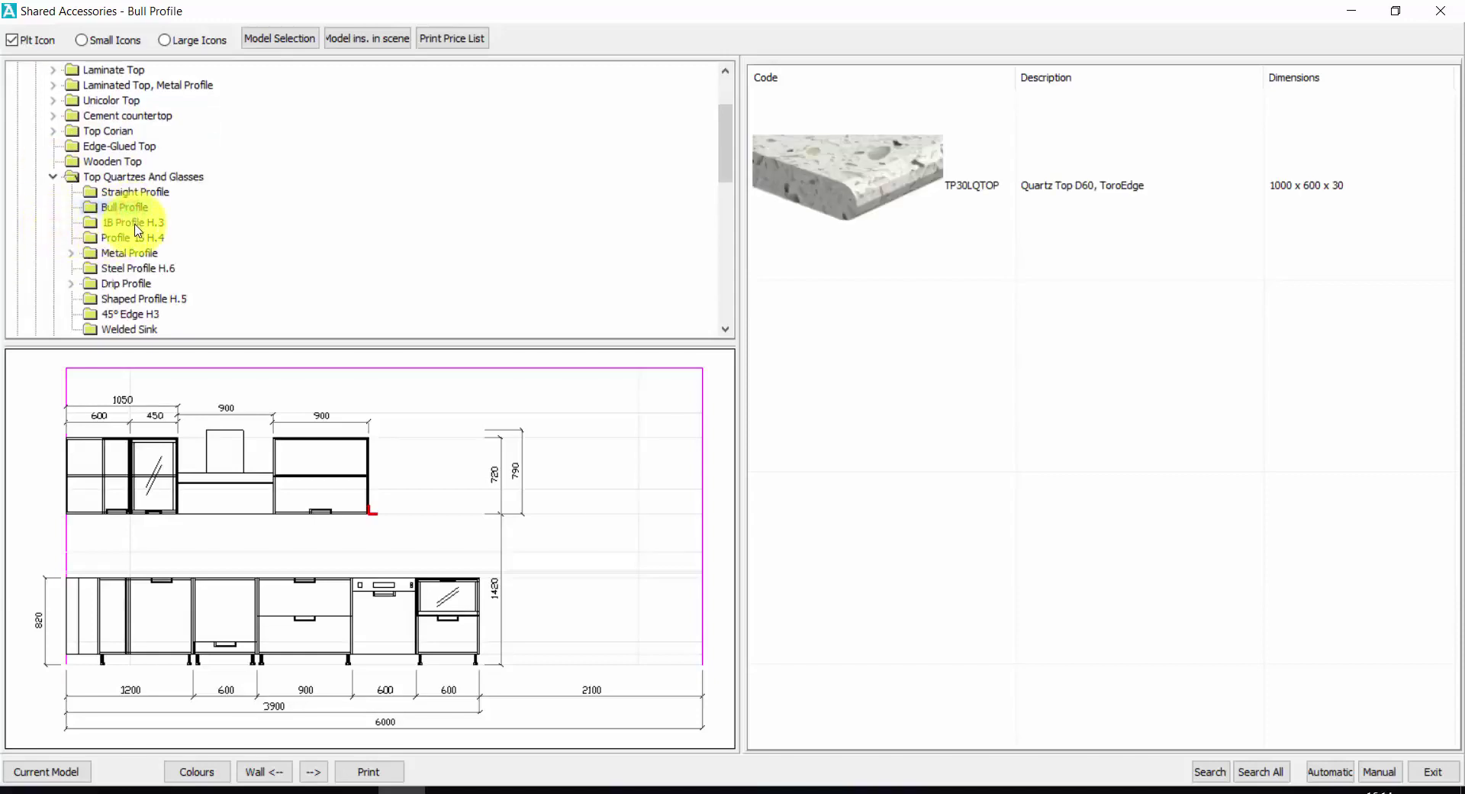
click(136, 223)
click(149, 239)
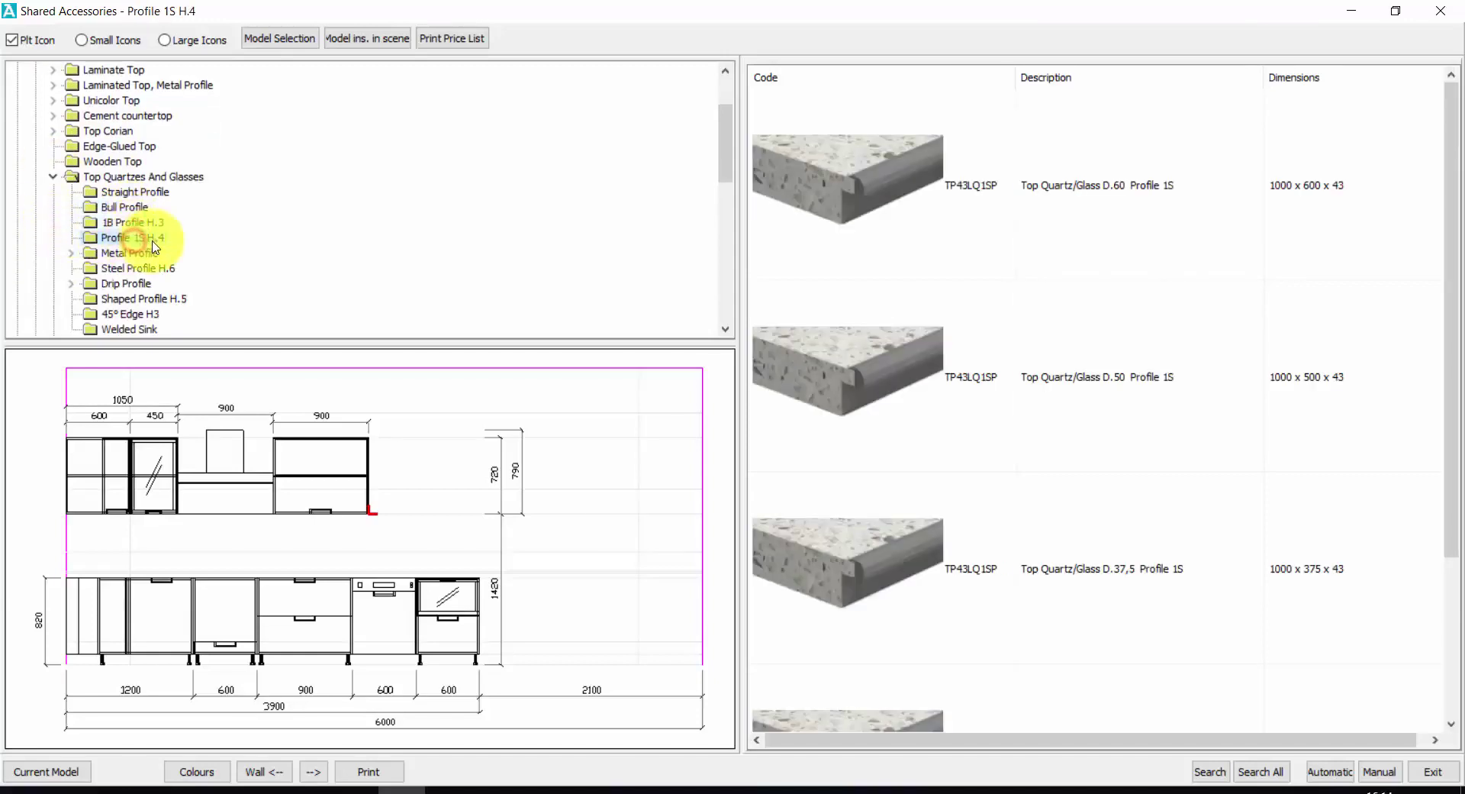
click(137, 299)
click(135, 191)
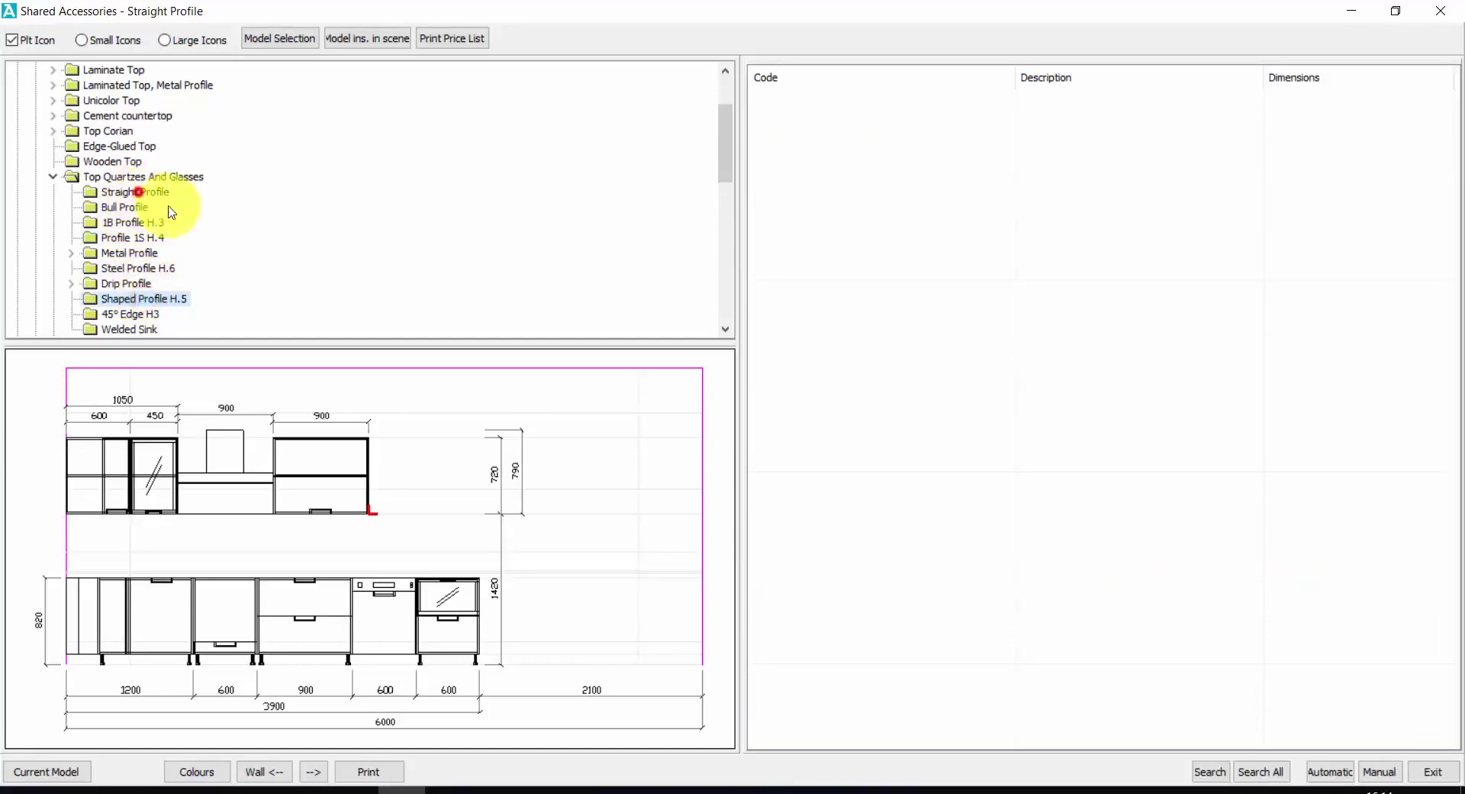
click(864, 203)
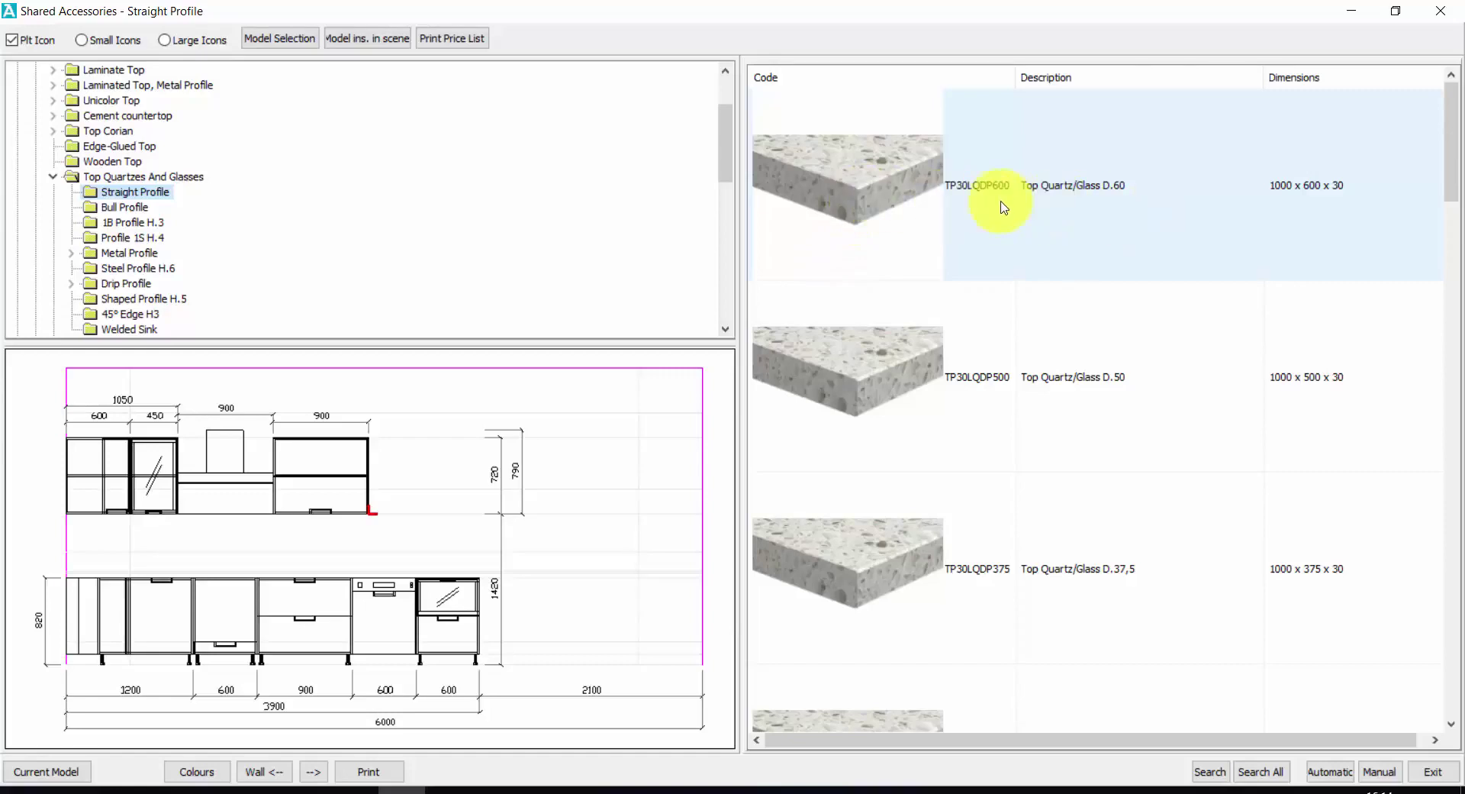
double_click(867, 196)
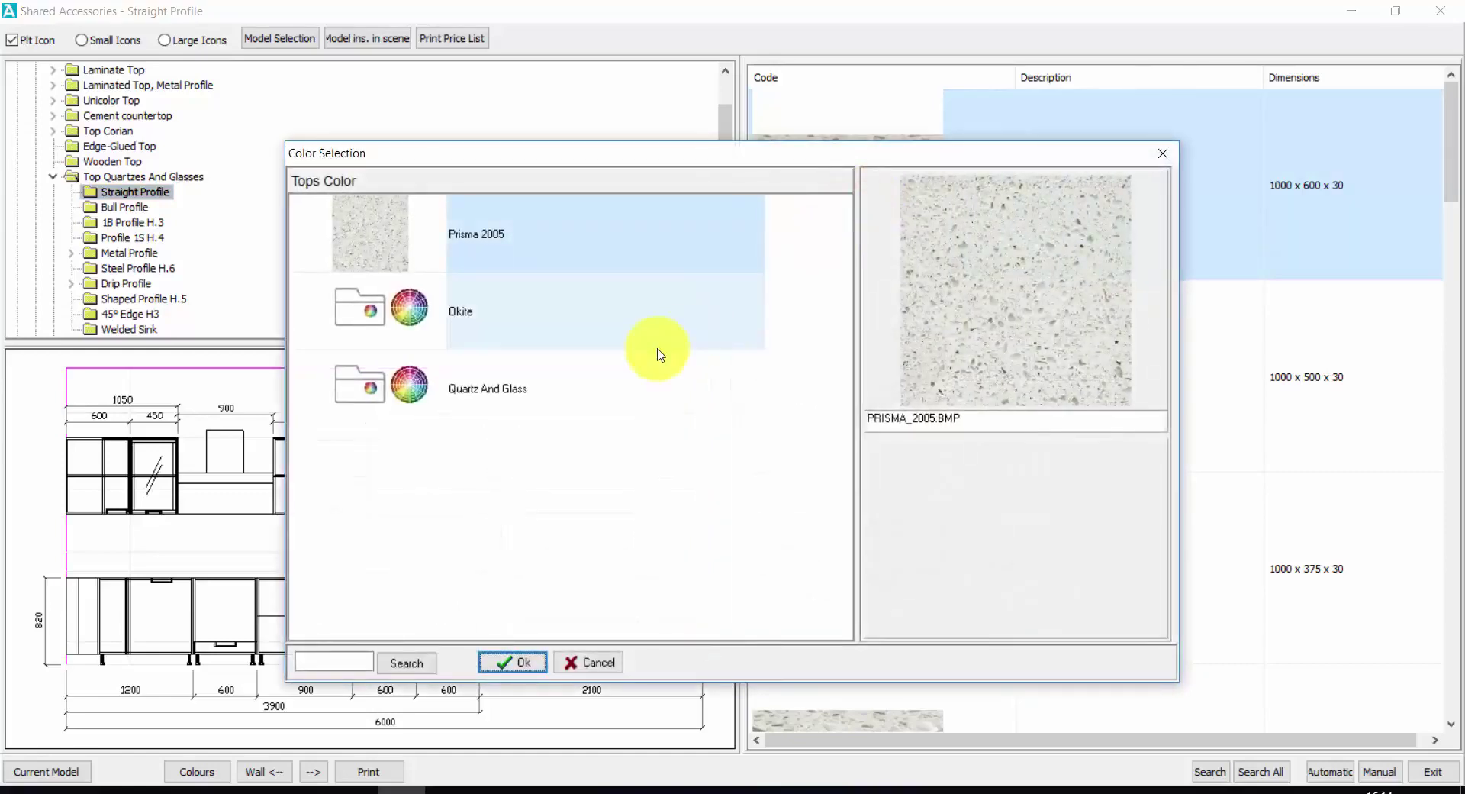
Give the top the Astro Black colour from Quartz And Glass and insert it automatically with a thickness of 35 mm
click(473, 339)
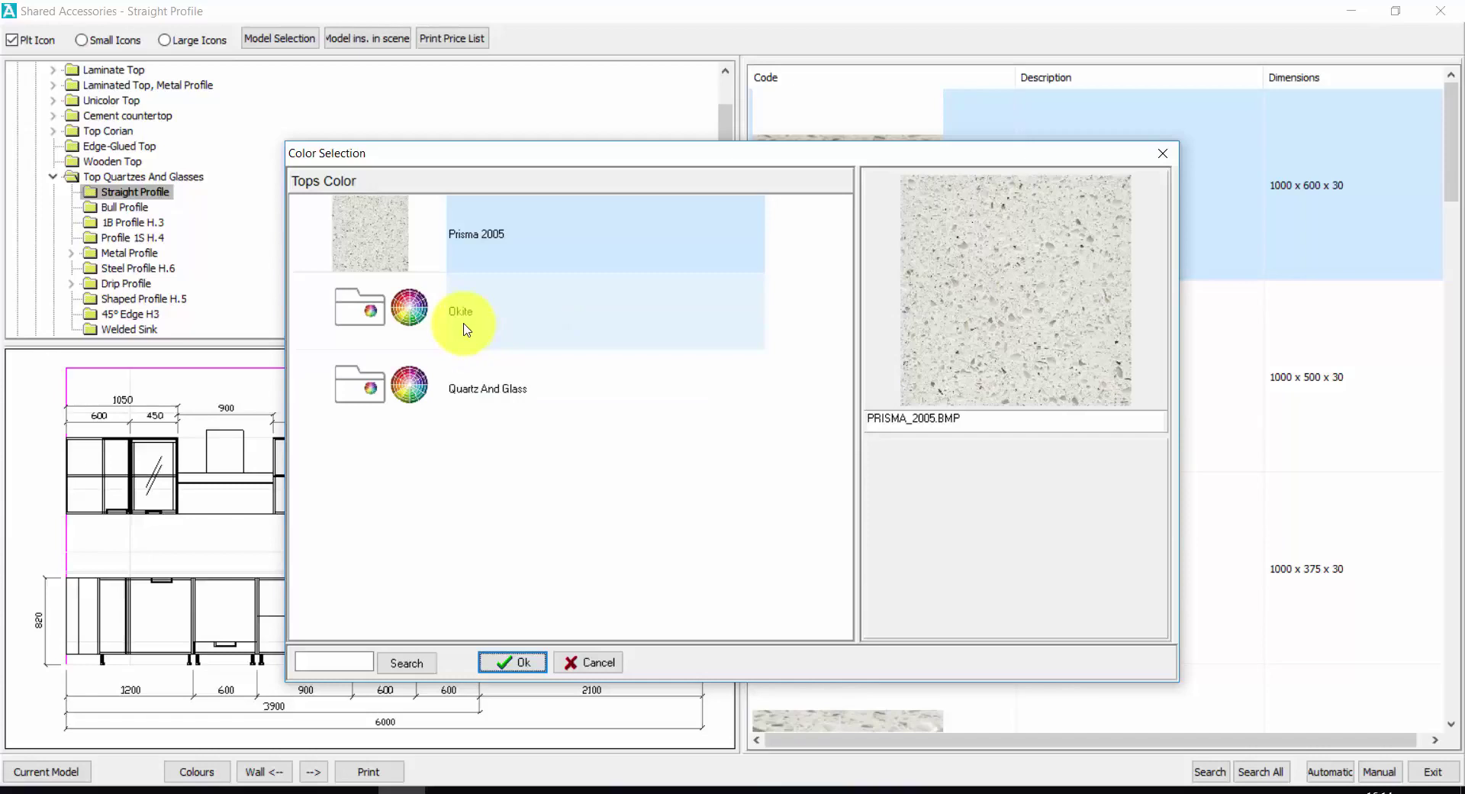
double_click(477, 389)
click(527, 429)
scroll(527, 429, down, 15)
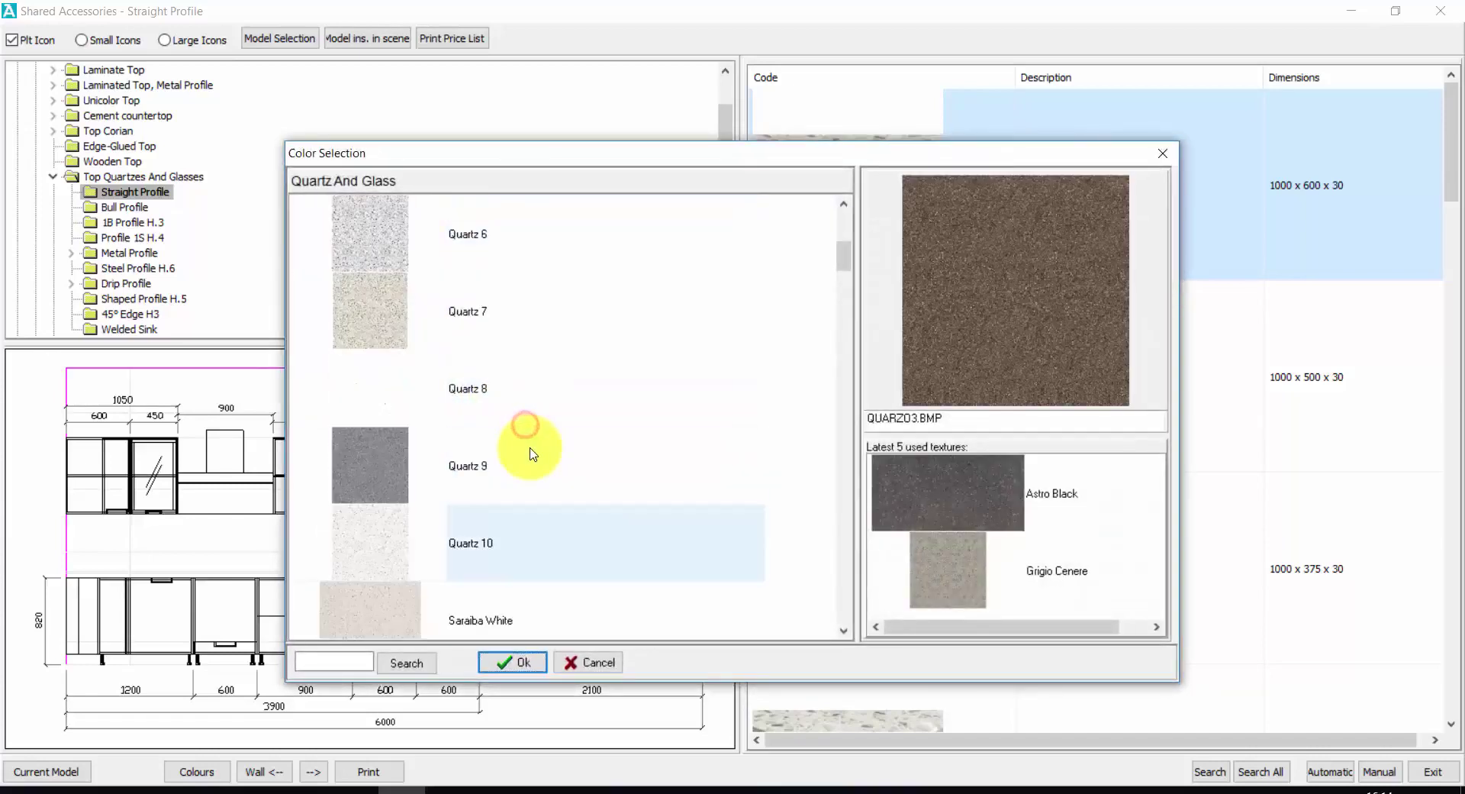
scroll(527, 471, down, 3)
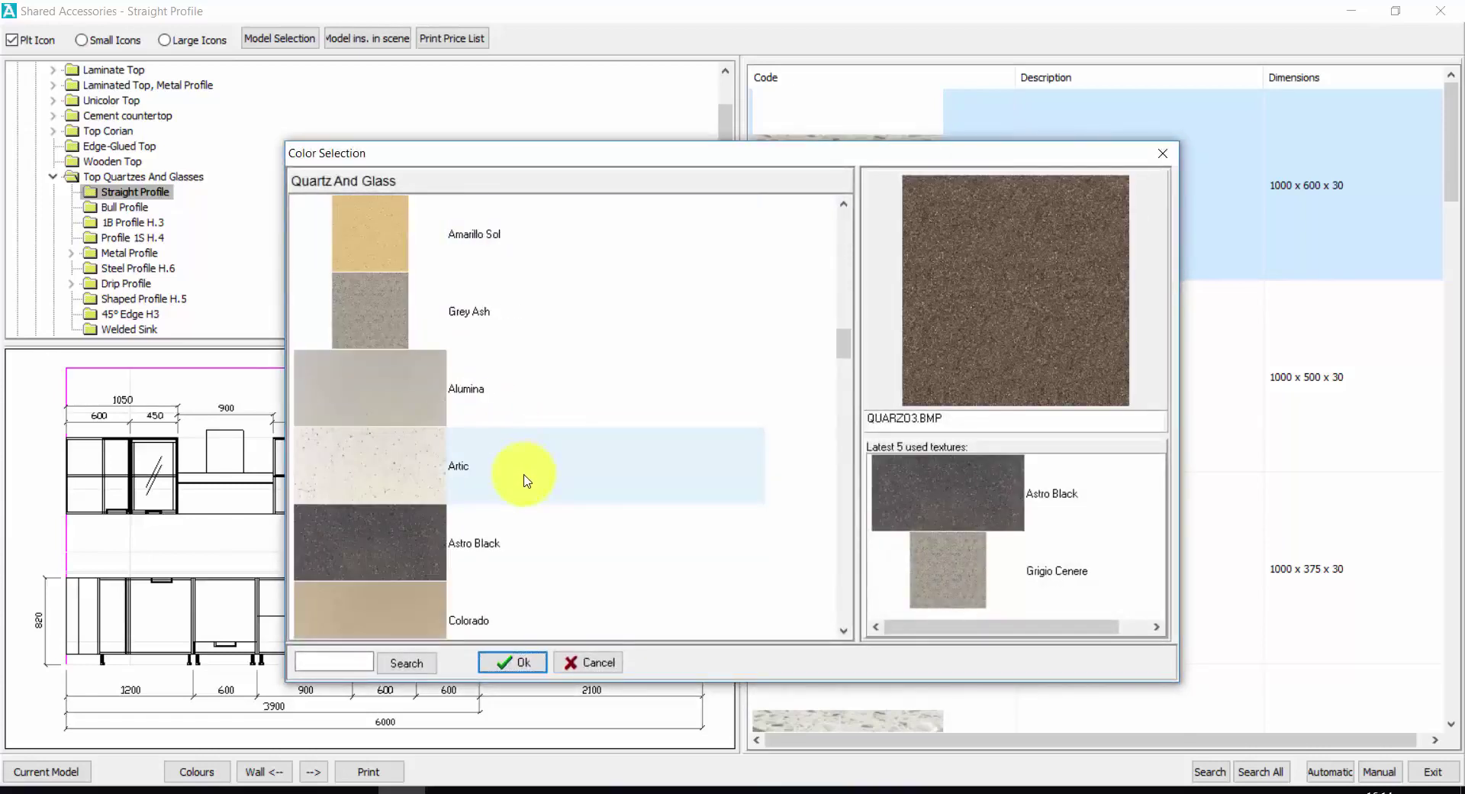
click(416, 549)
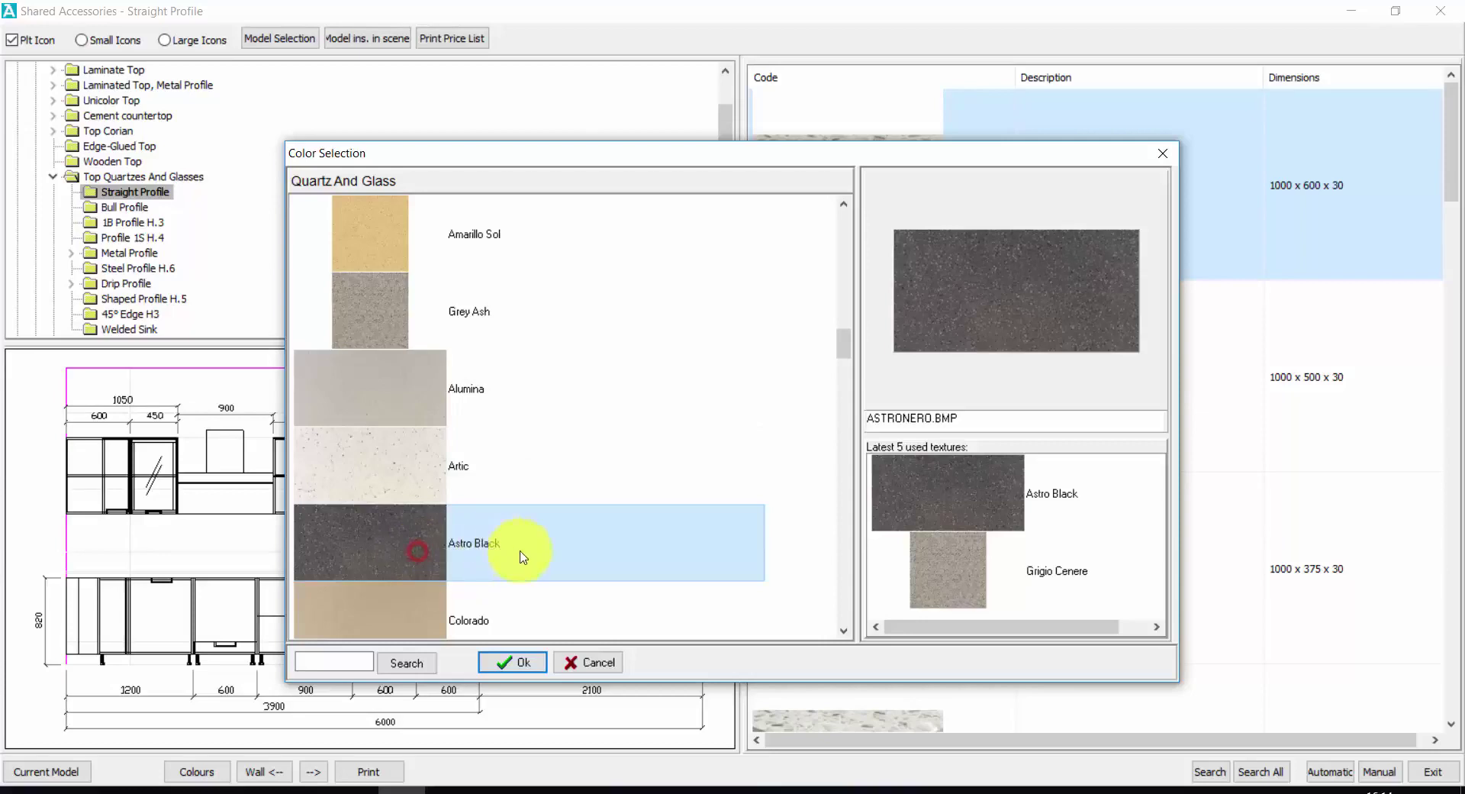
click(519, 664)
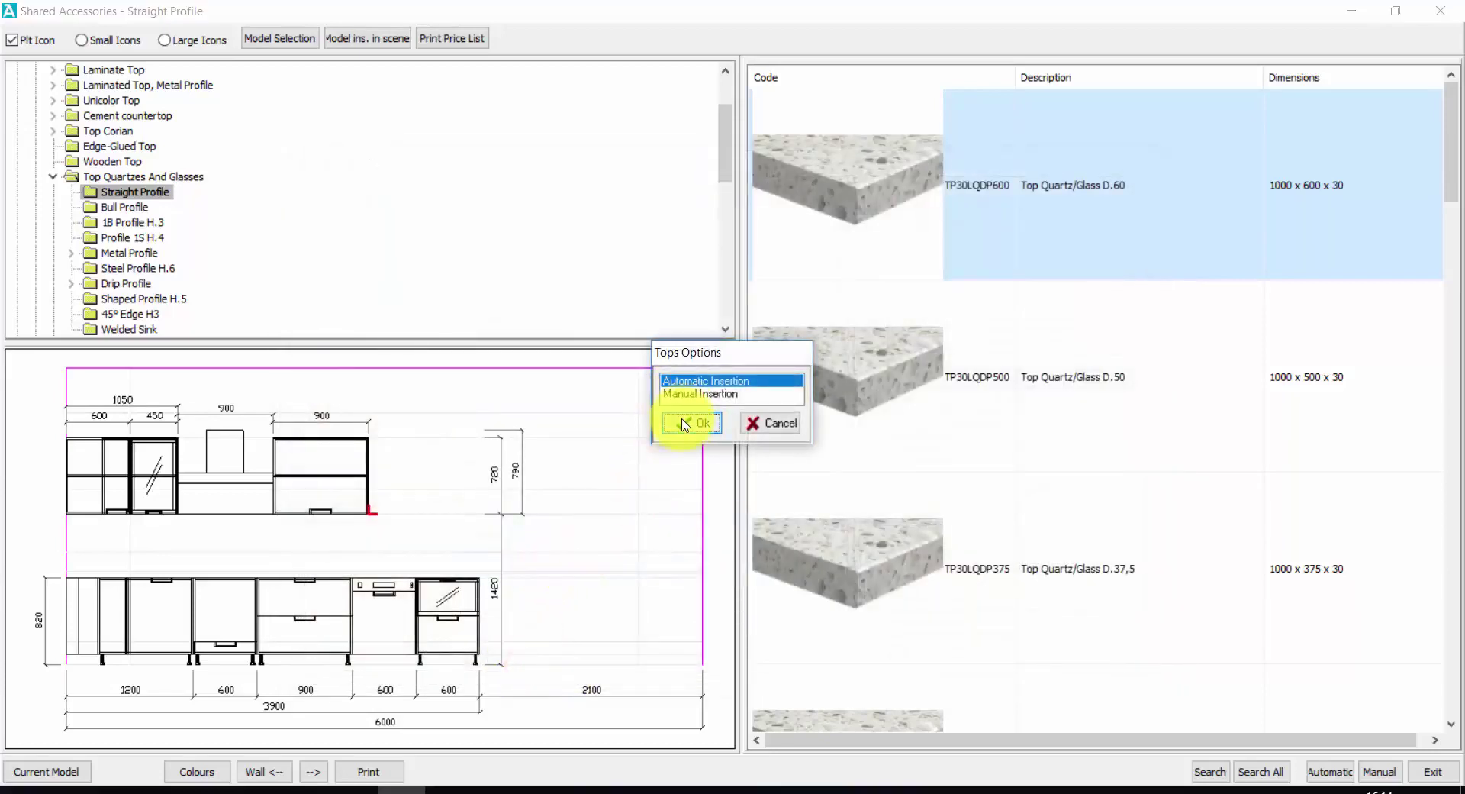
click(684, 425)
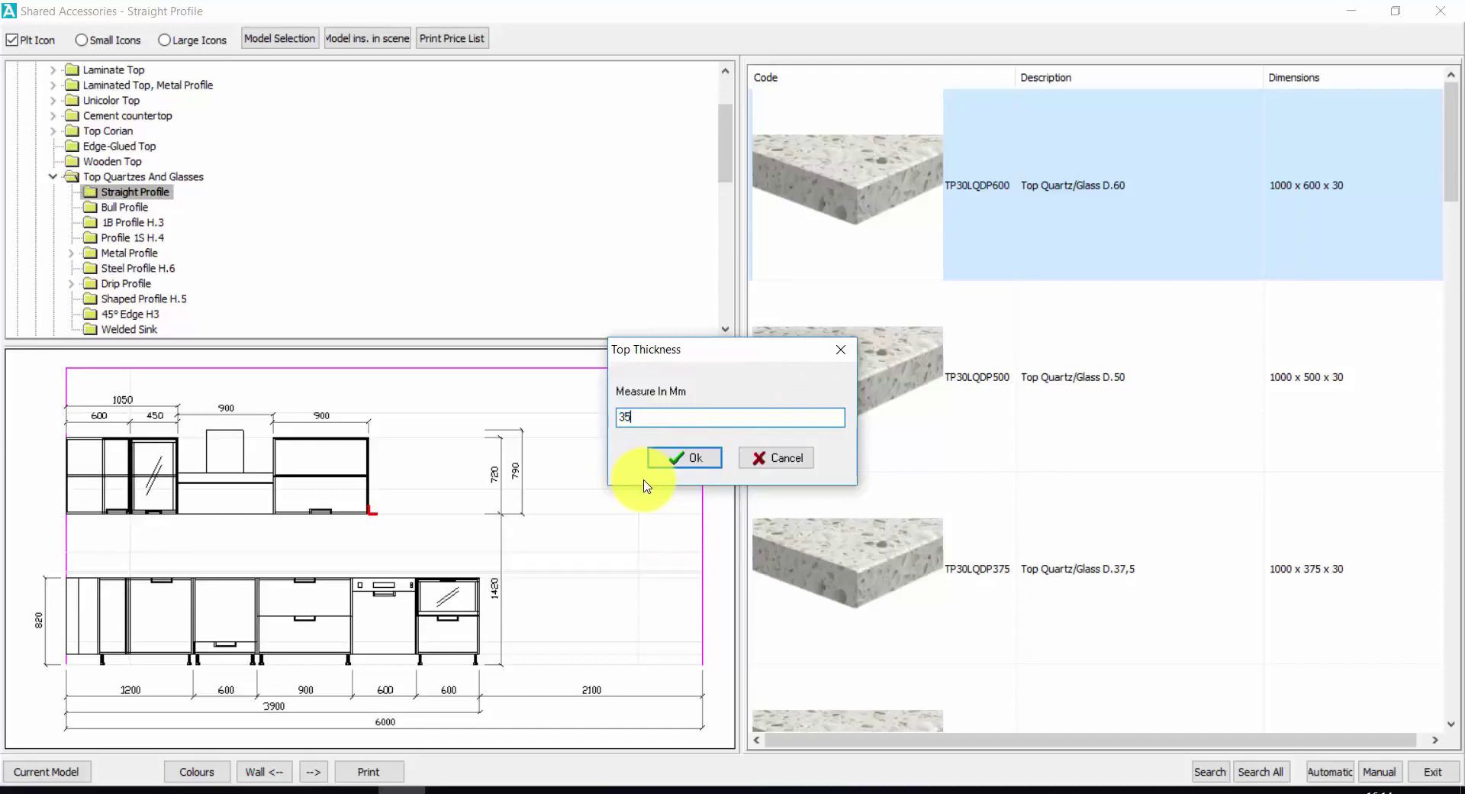
click(682, 457)
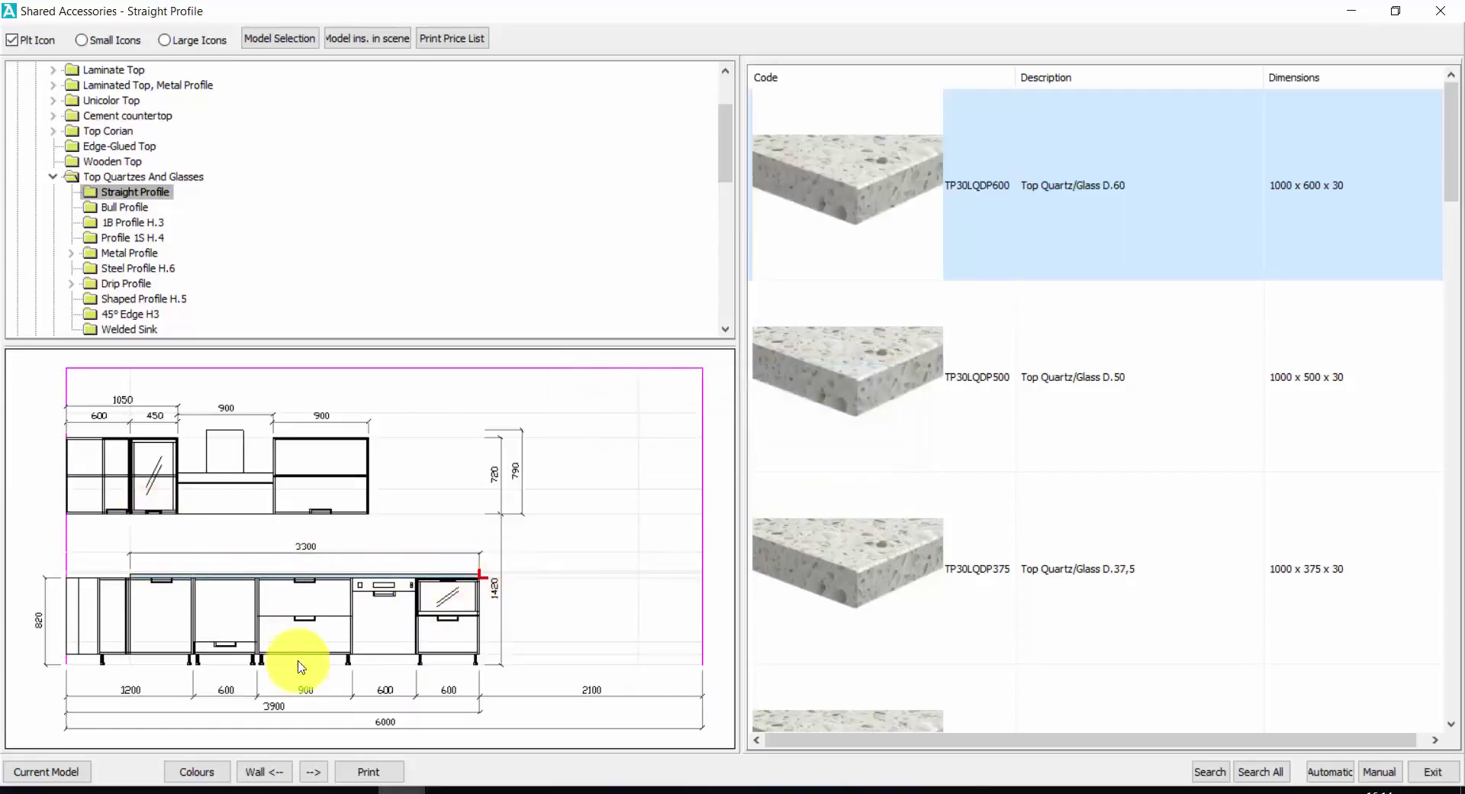
Open the Plinth category in the shared Linear Elements For Kitchen while working on the wall with the oven base unit
click(280, 772)
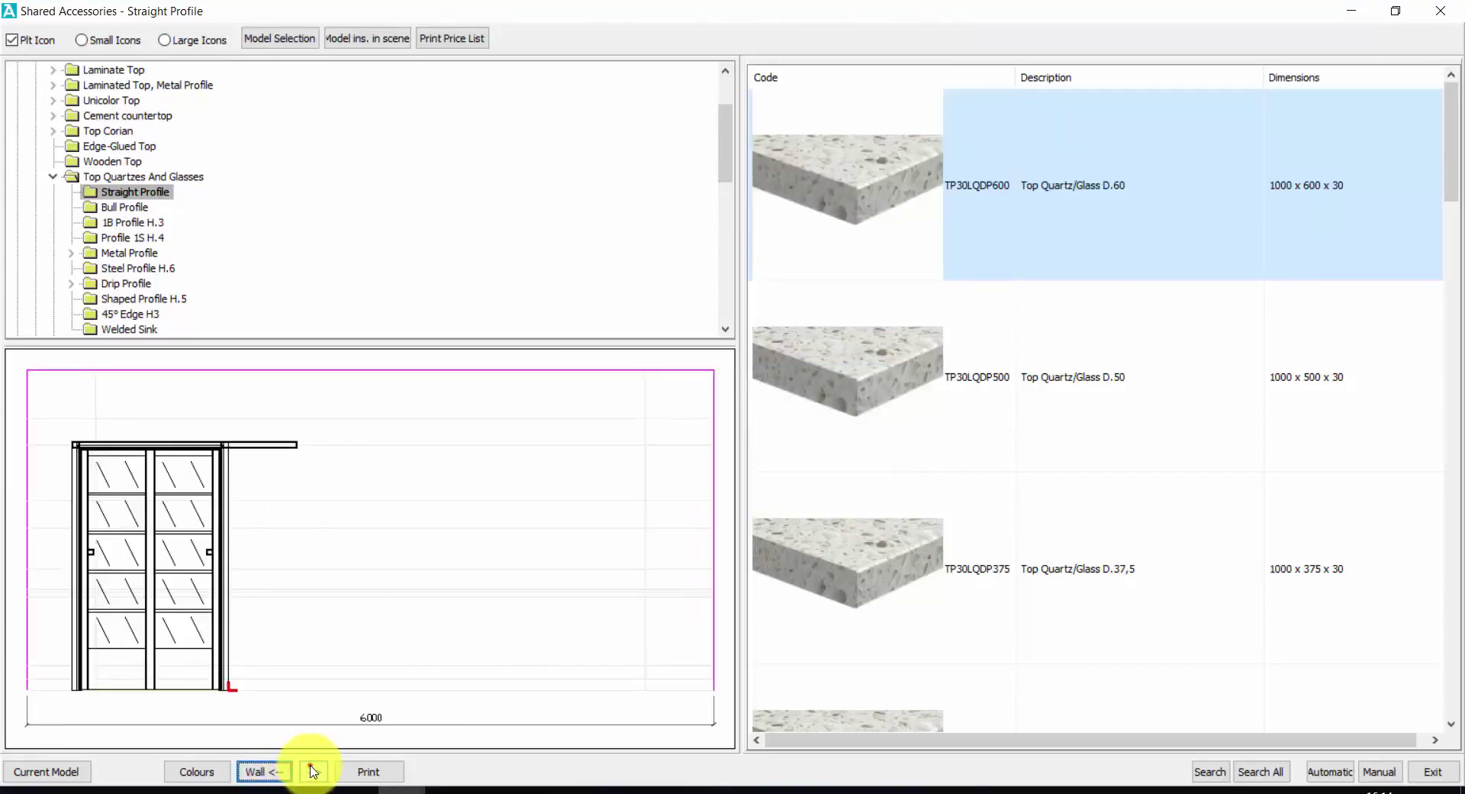
click(312, 772)
click(312, 772)
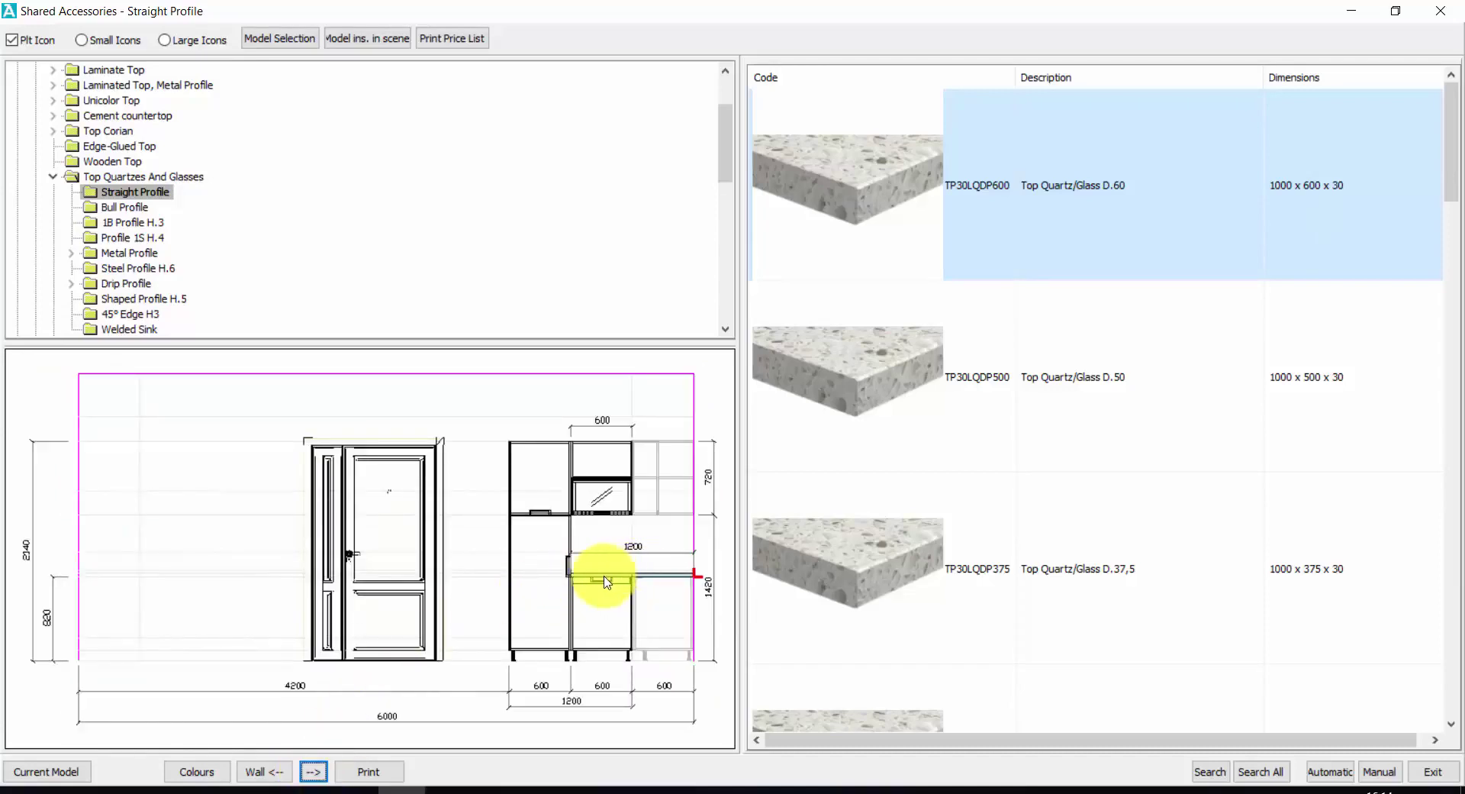
click(279, 773)
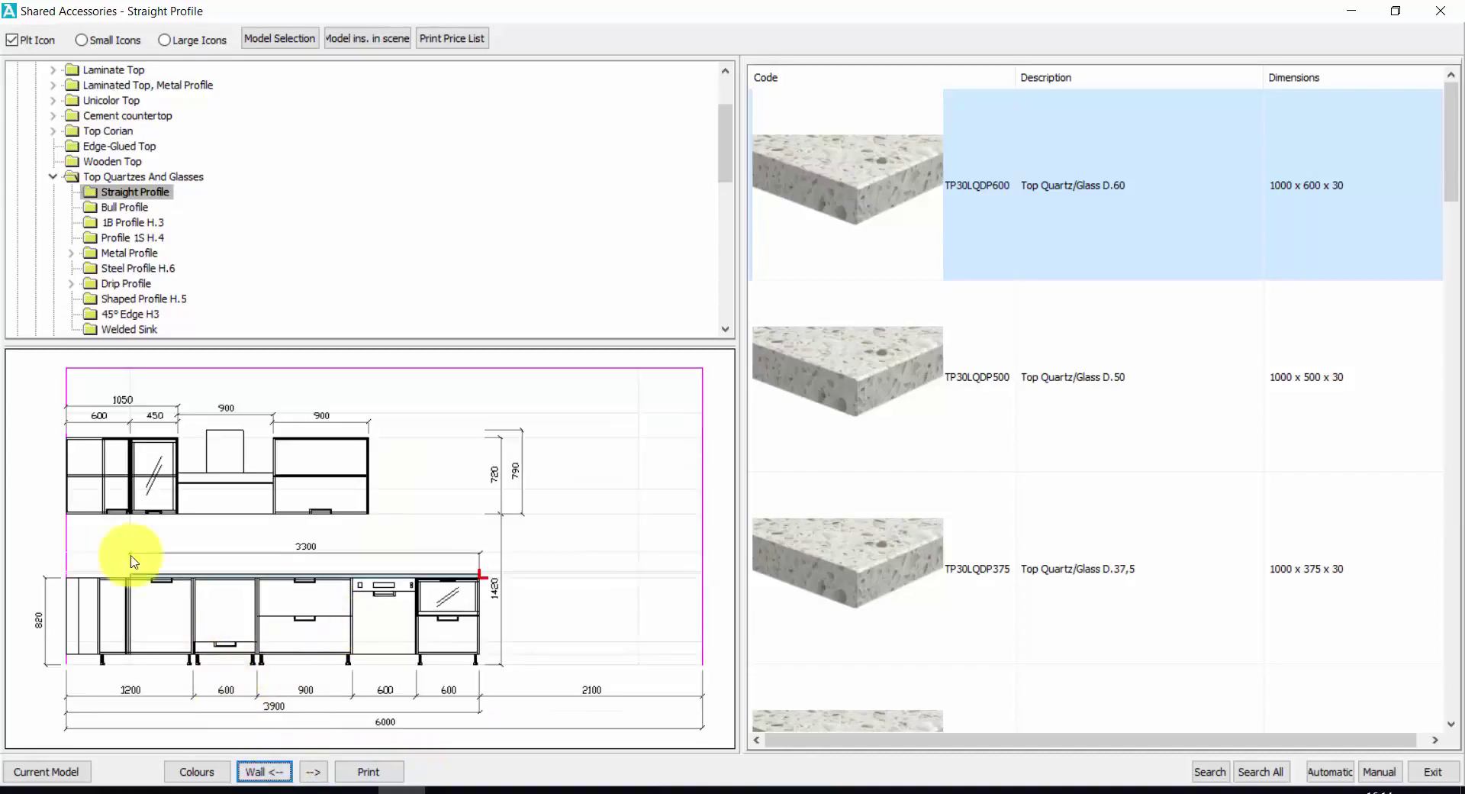
click(55, 176)
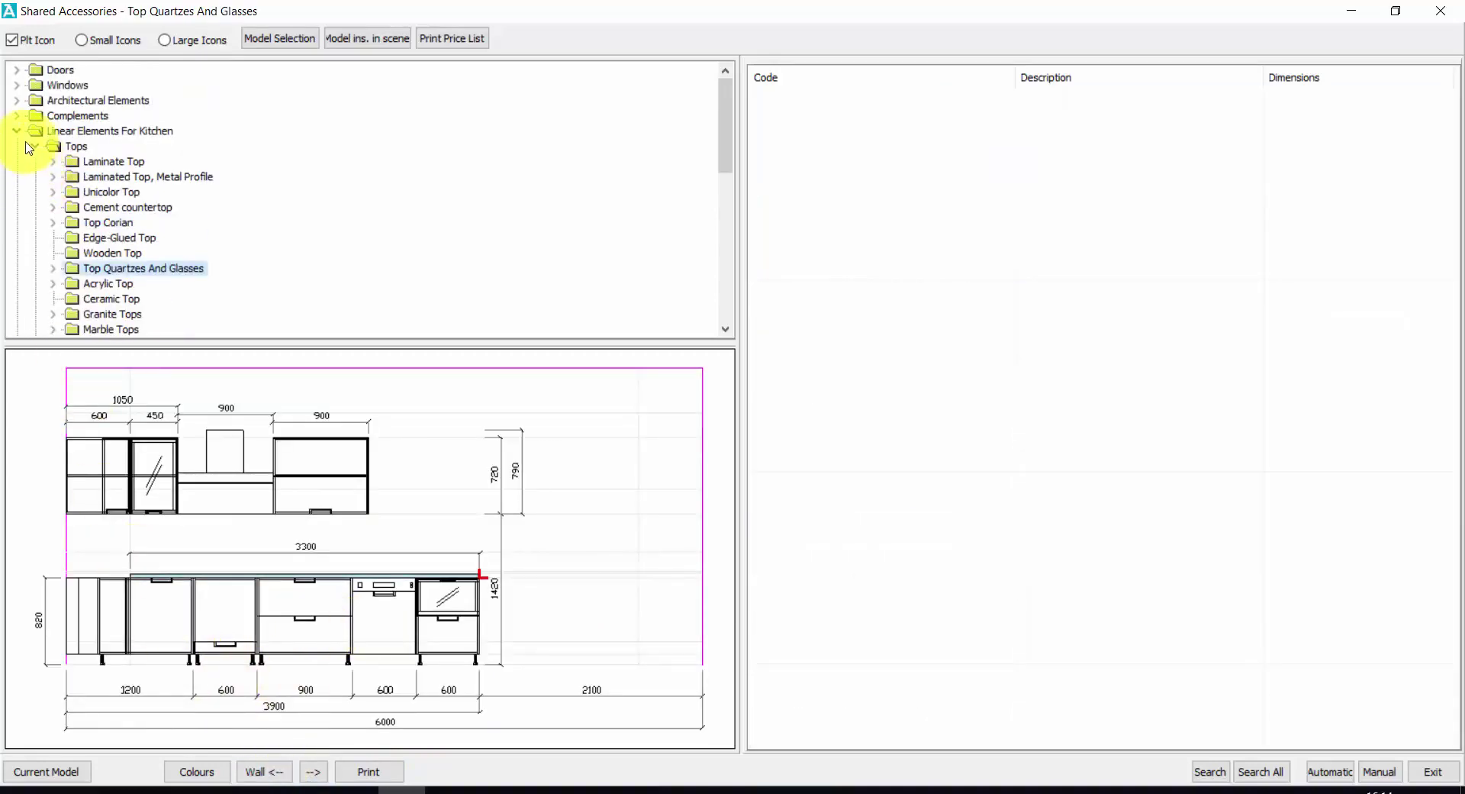
click(30, 145)
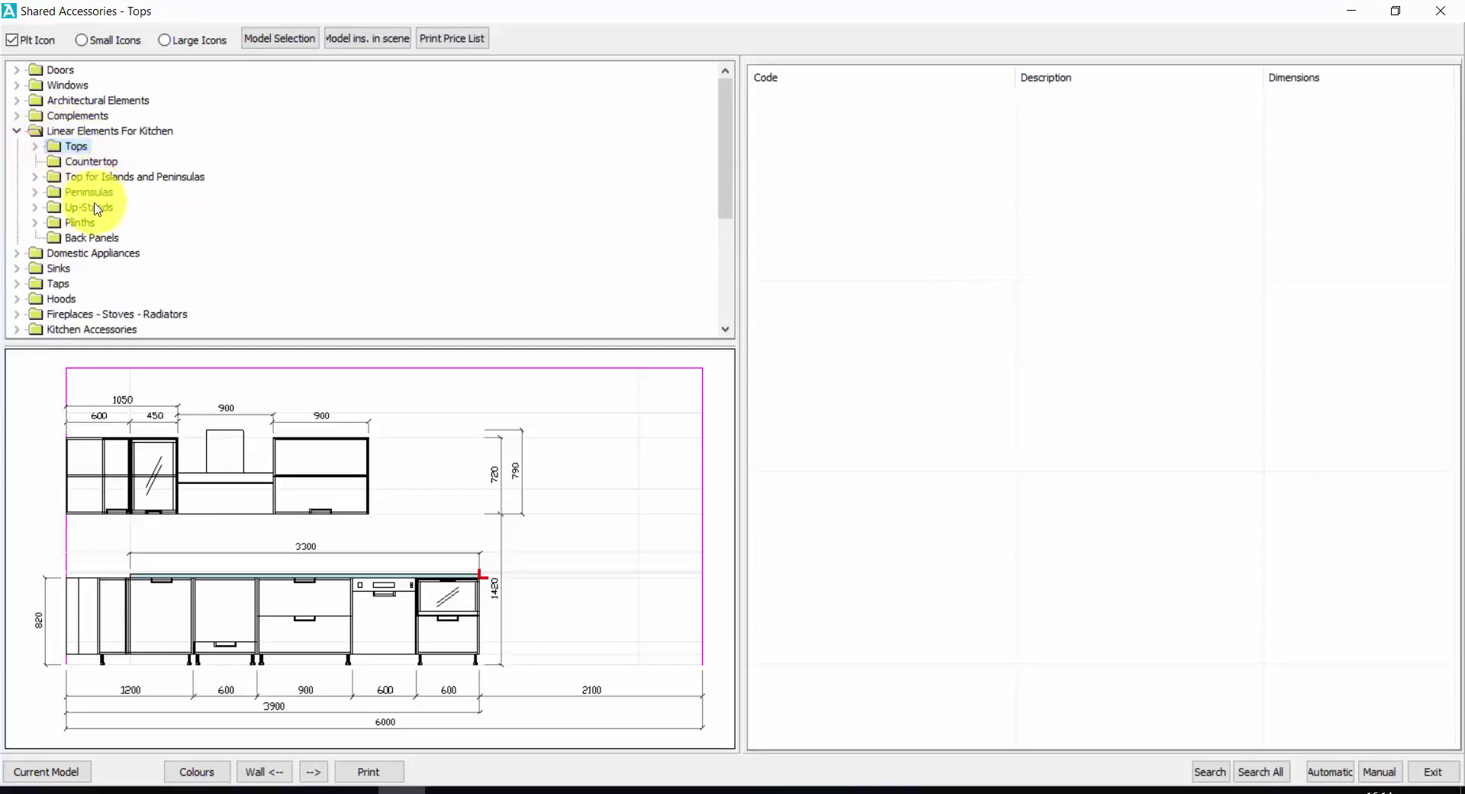
click(37, 226)
click(93, 238)
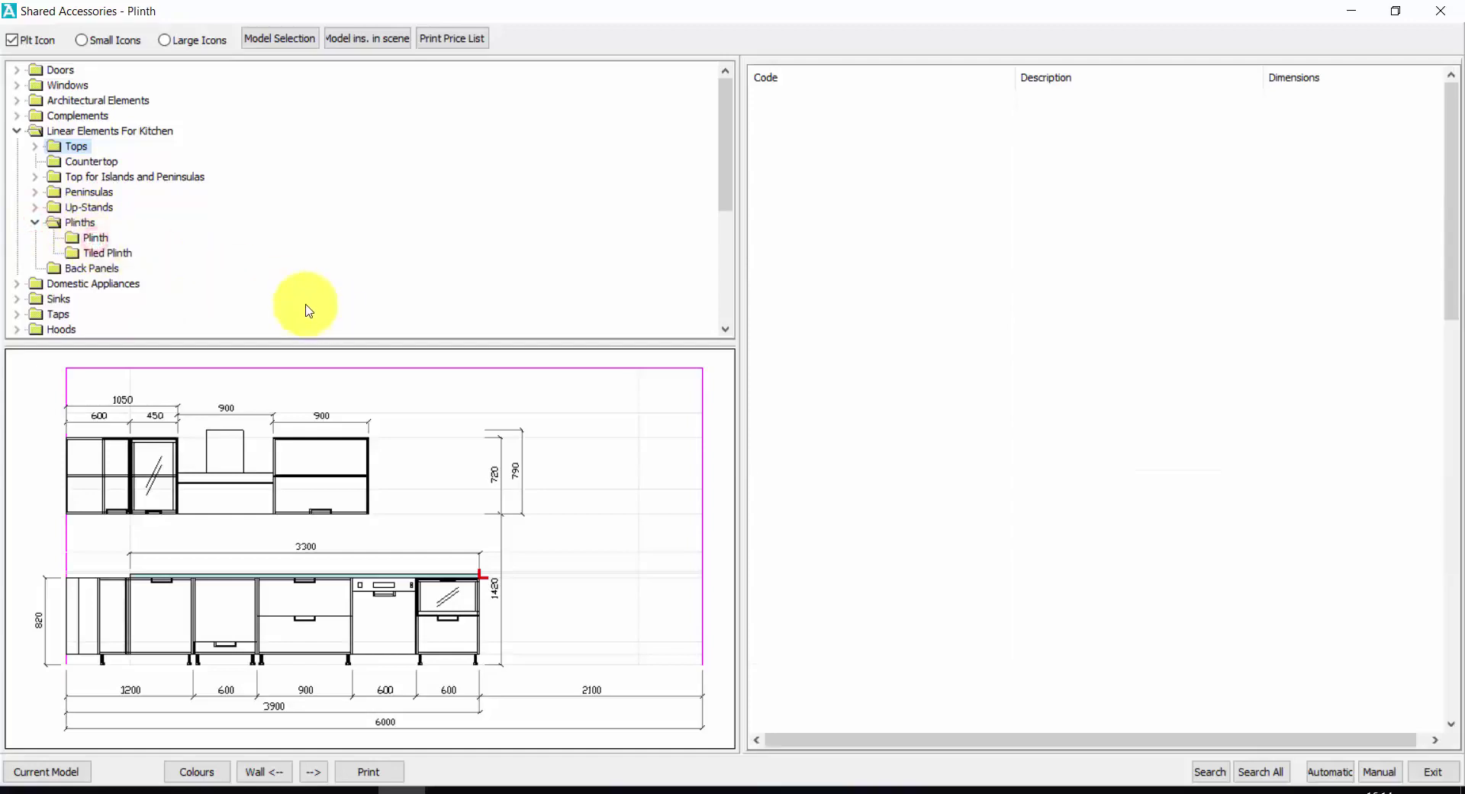
Insert the Front Plinth H.10 ZCFR in Aluminium automatically under the base units of both walls
click(893, 199)
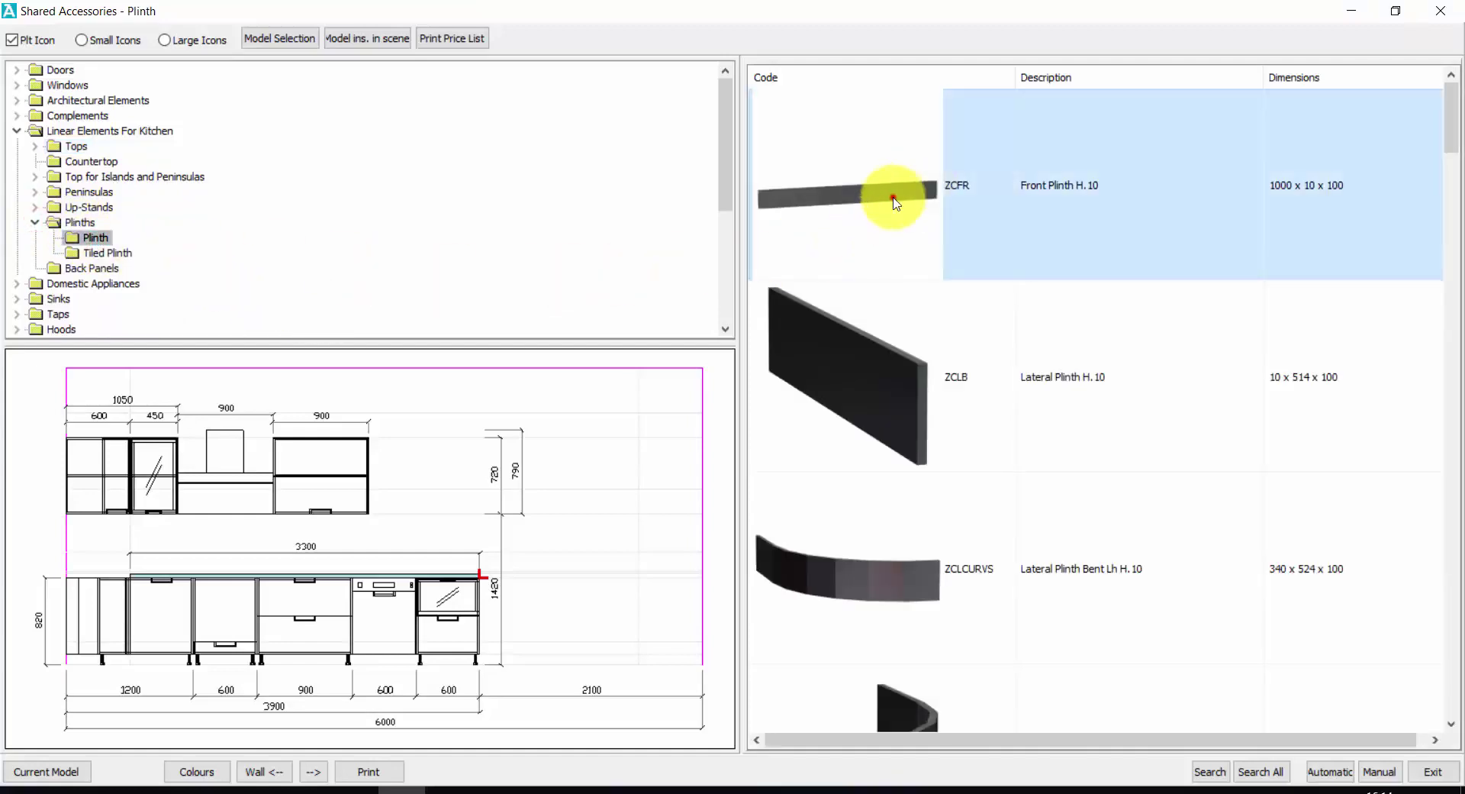
click(894, 199)
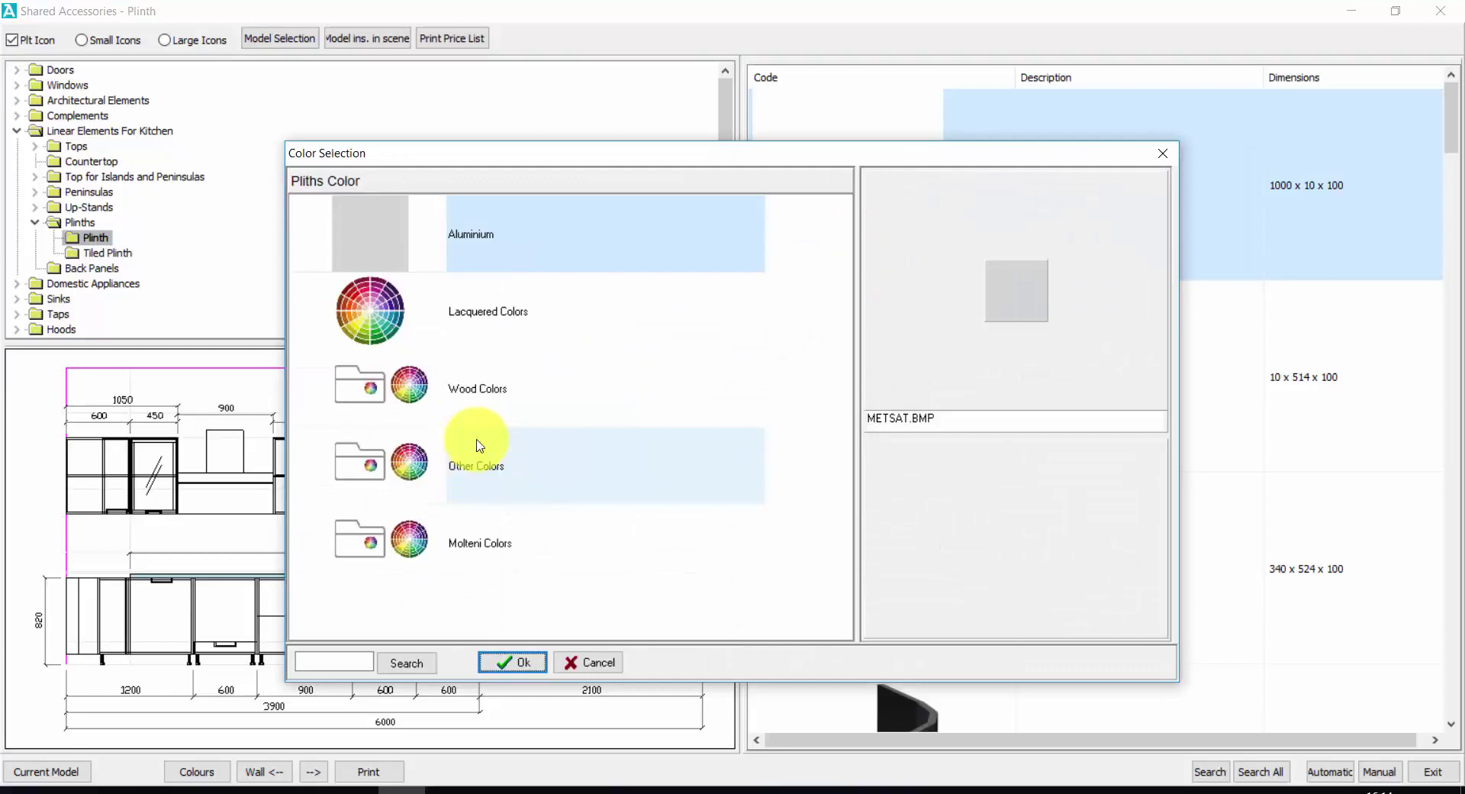
double_click(473, 238)
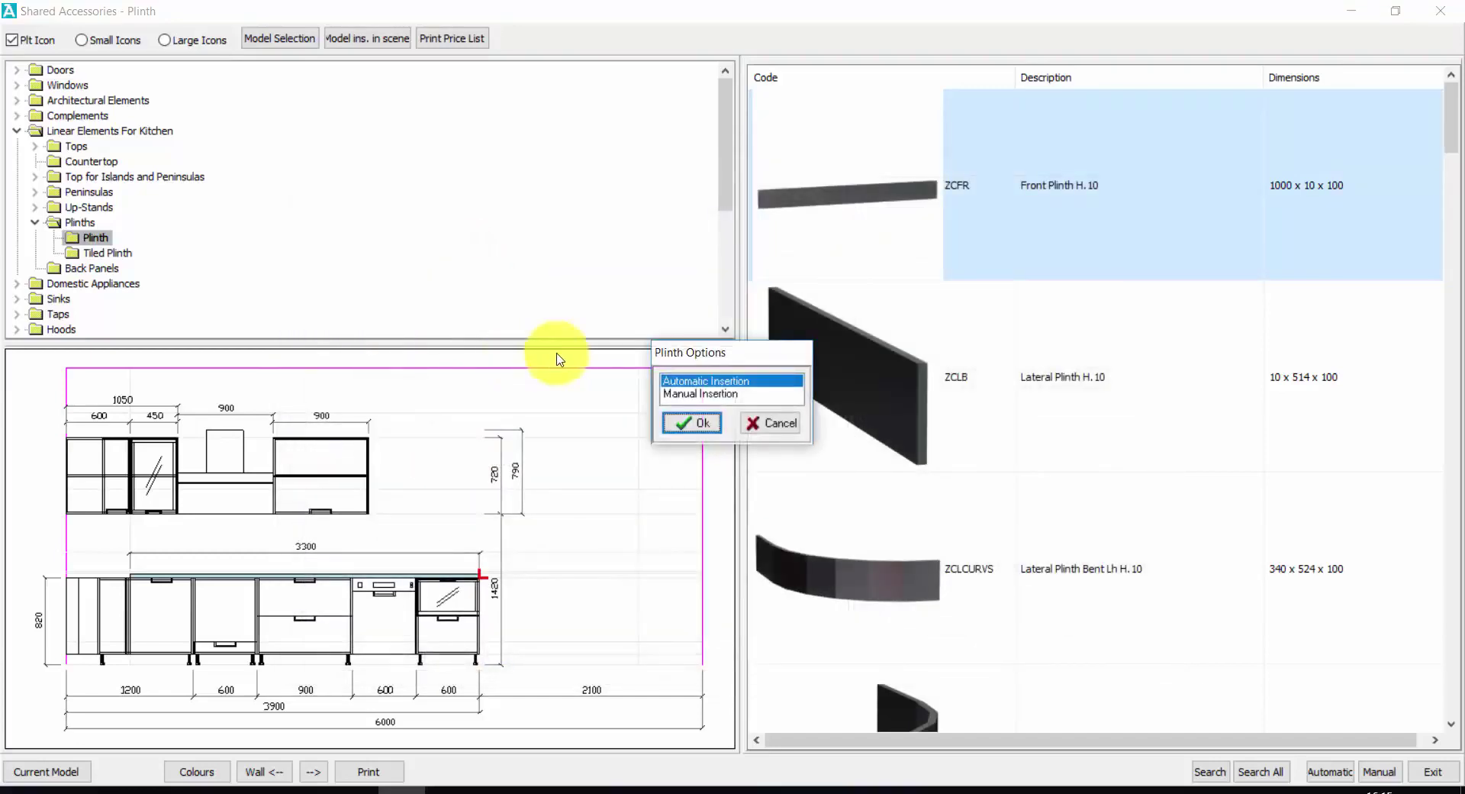
click(689, 423)
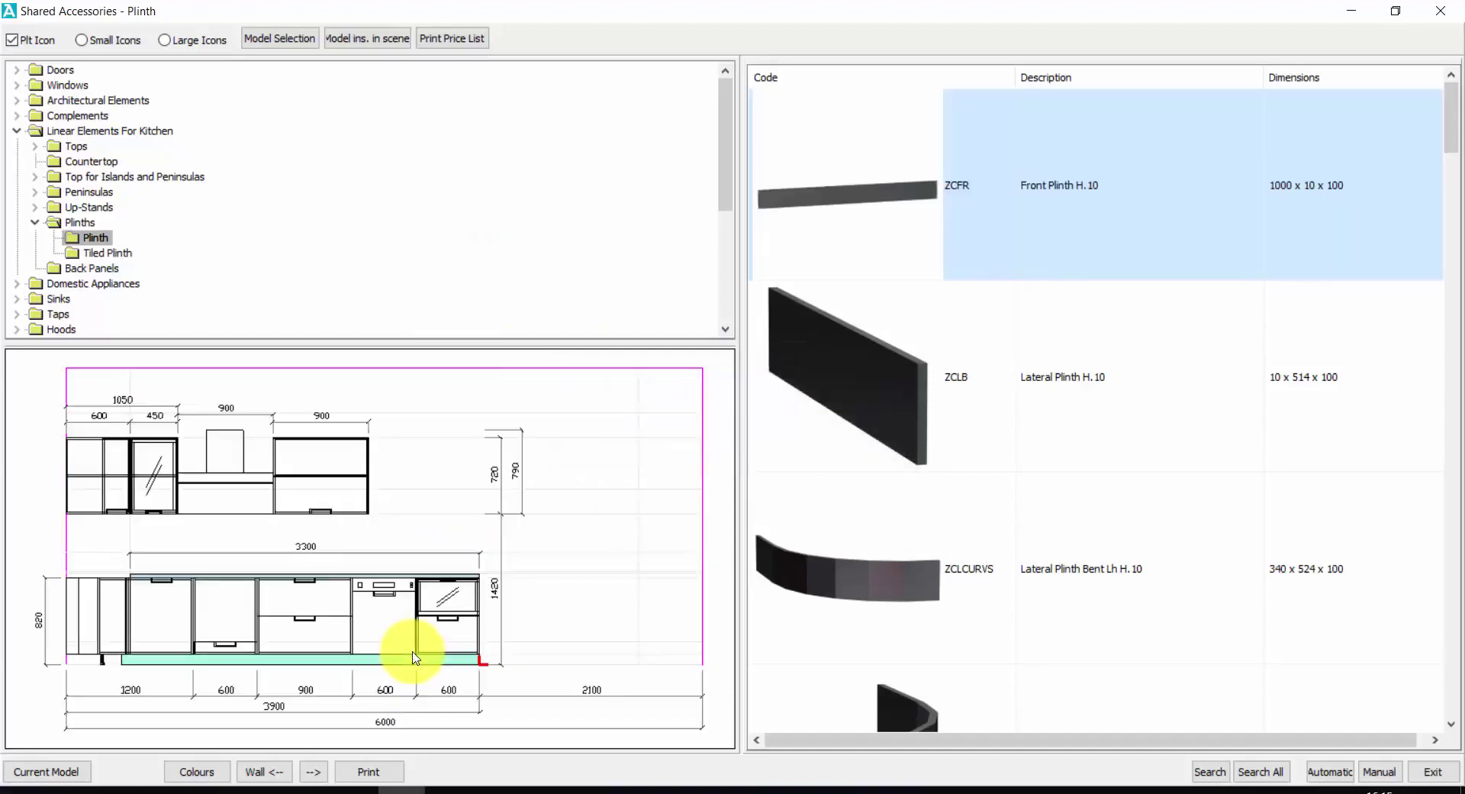
click(314, 773)
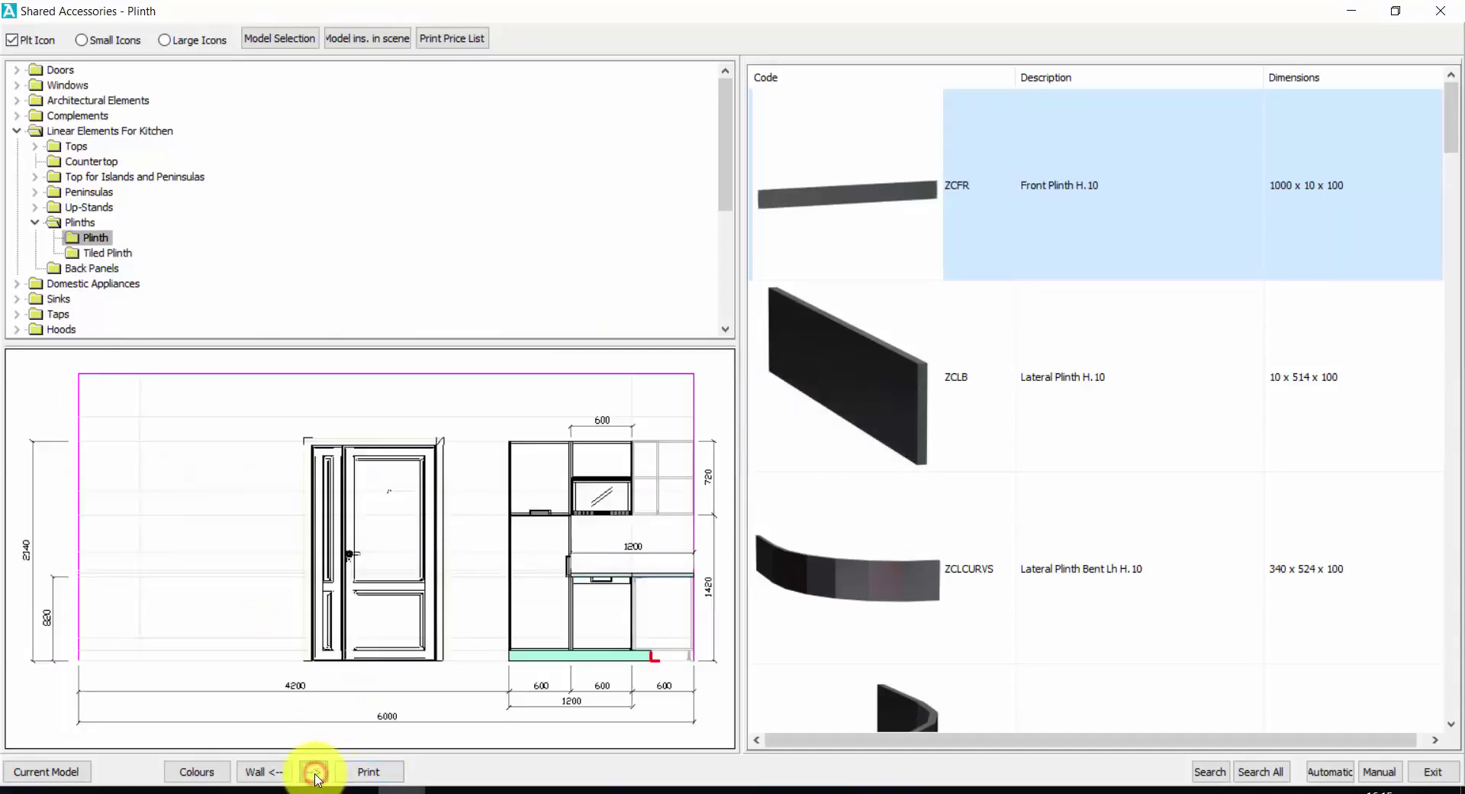
click(276, 772)
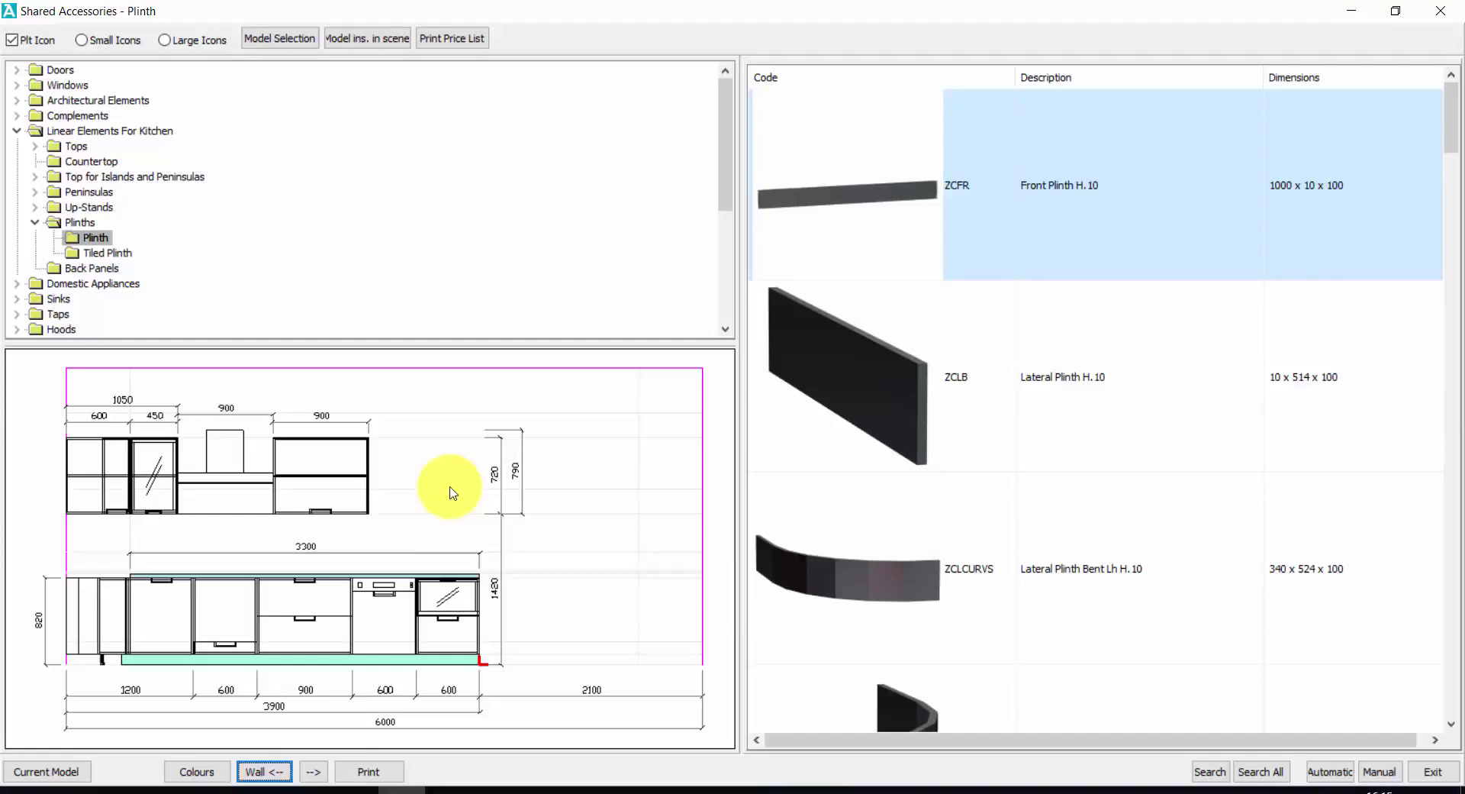
Set the insertion point at the oven base unit and choose the 60 cm oven FO60MOD from the shared Domestic Appliances
click(17, 132)
click(15, 146)
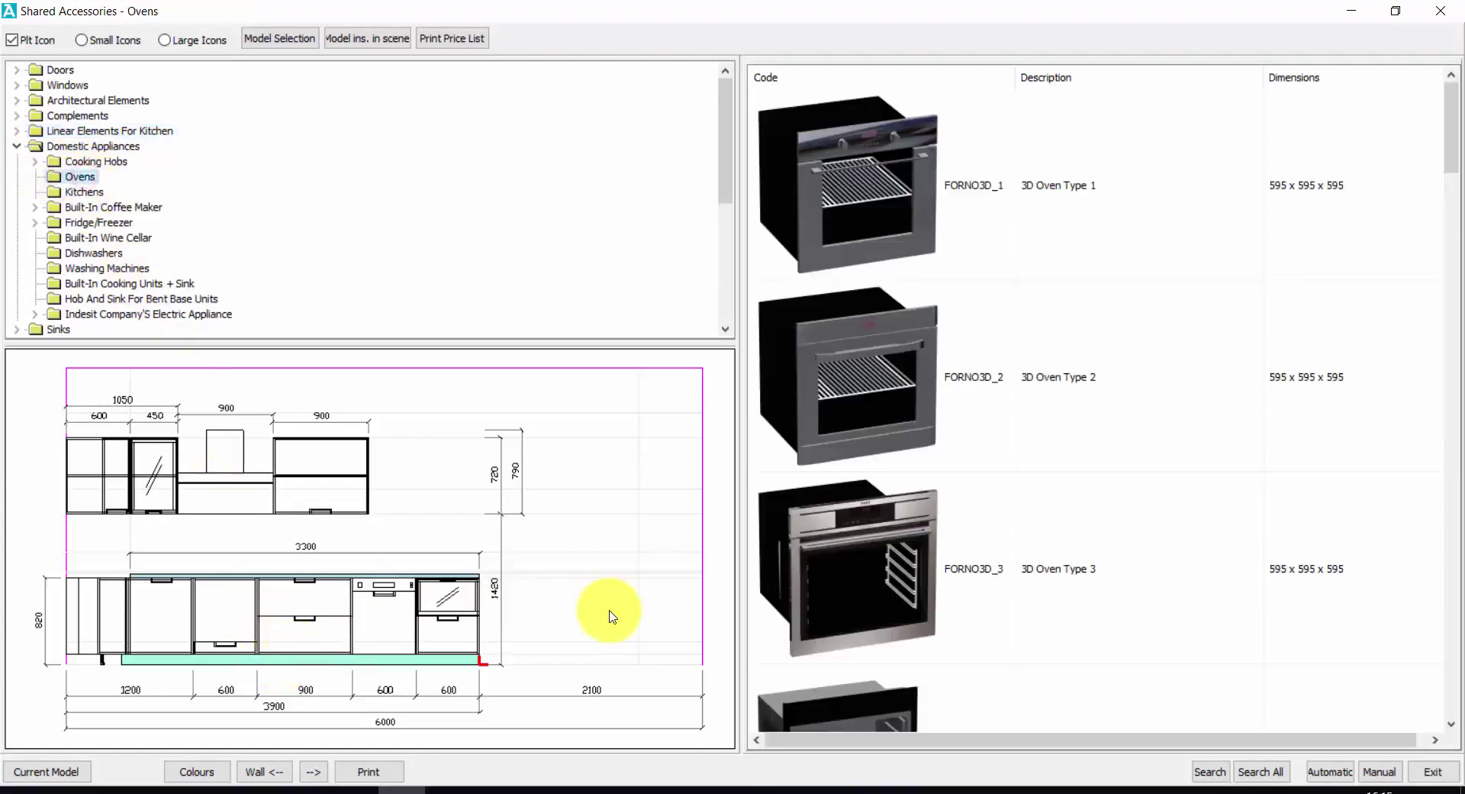
click(202, 670)
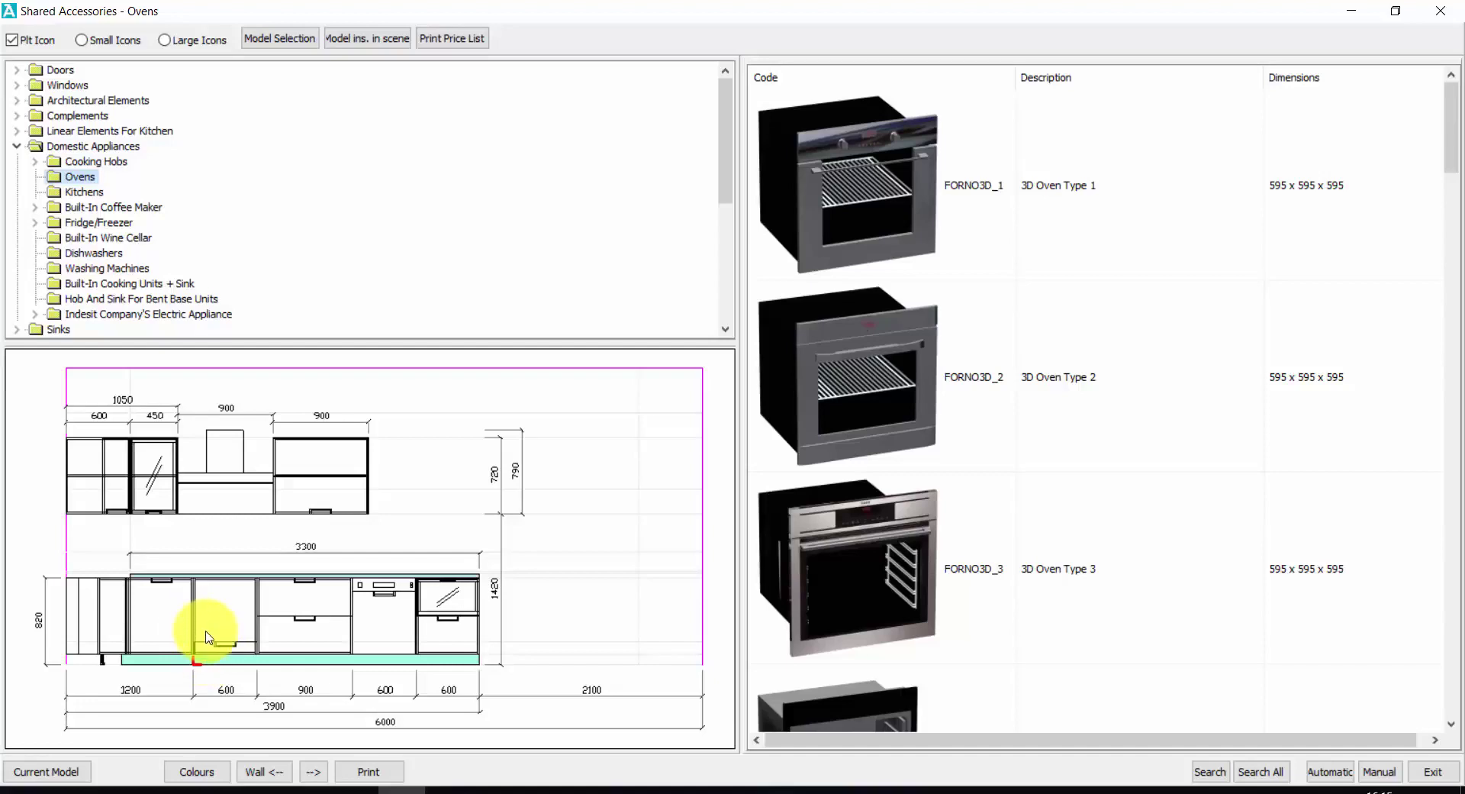
click(824, 369)
scroll(981, 457, down, 1)
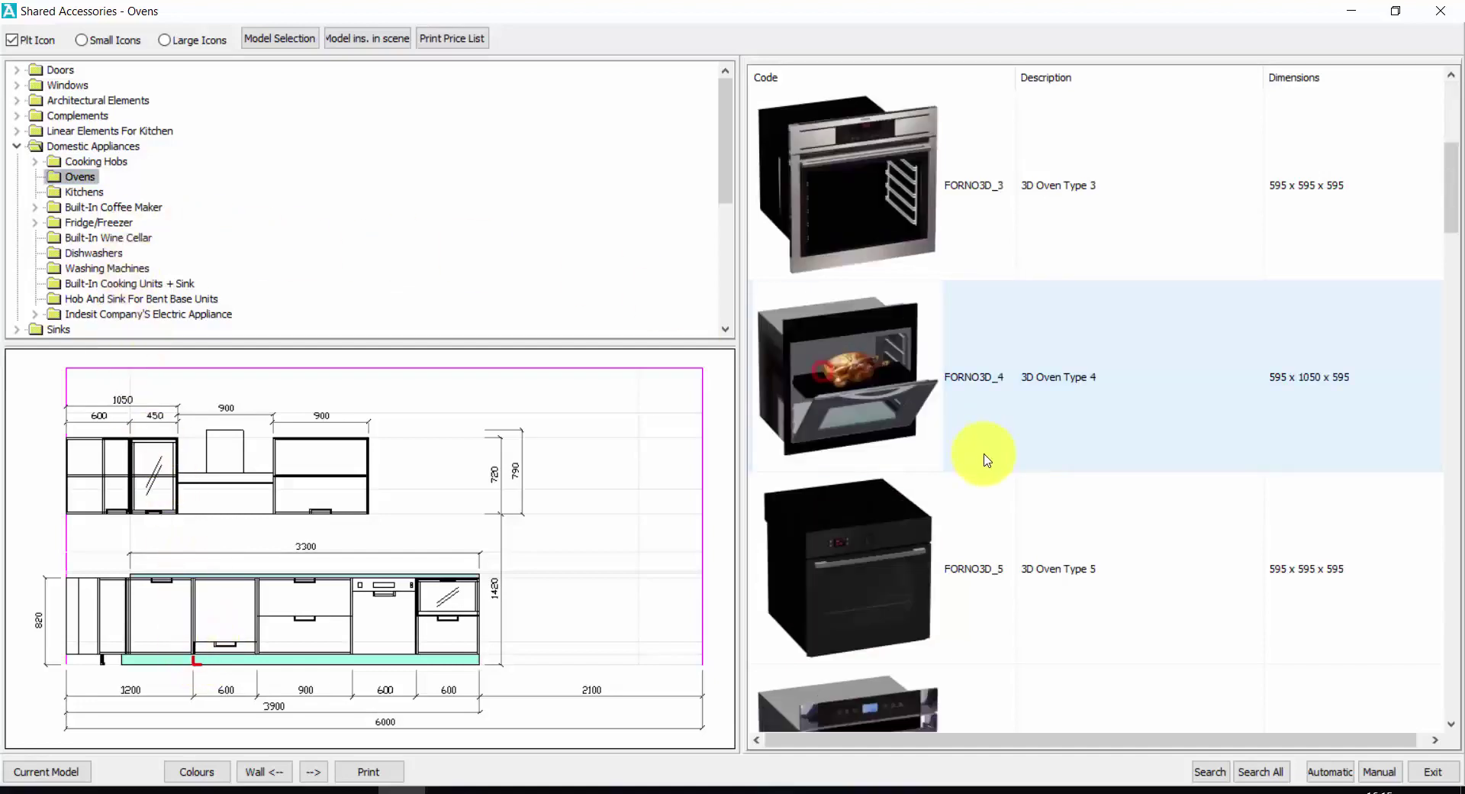
scroll(984, 465, down, 4)
click(1035, 571)
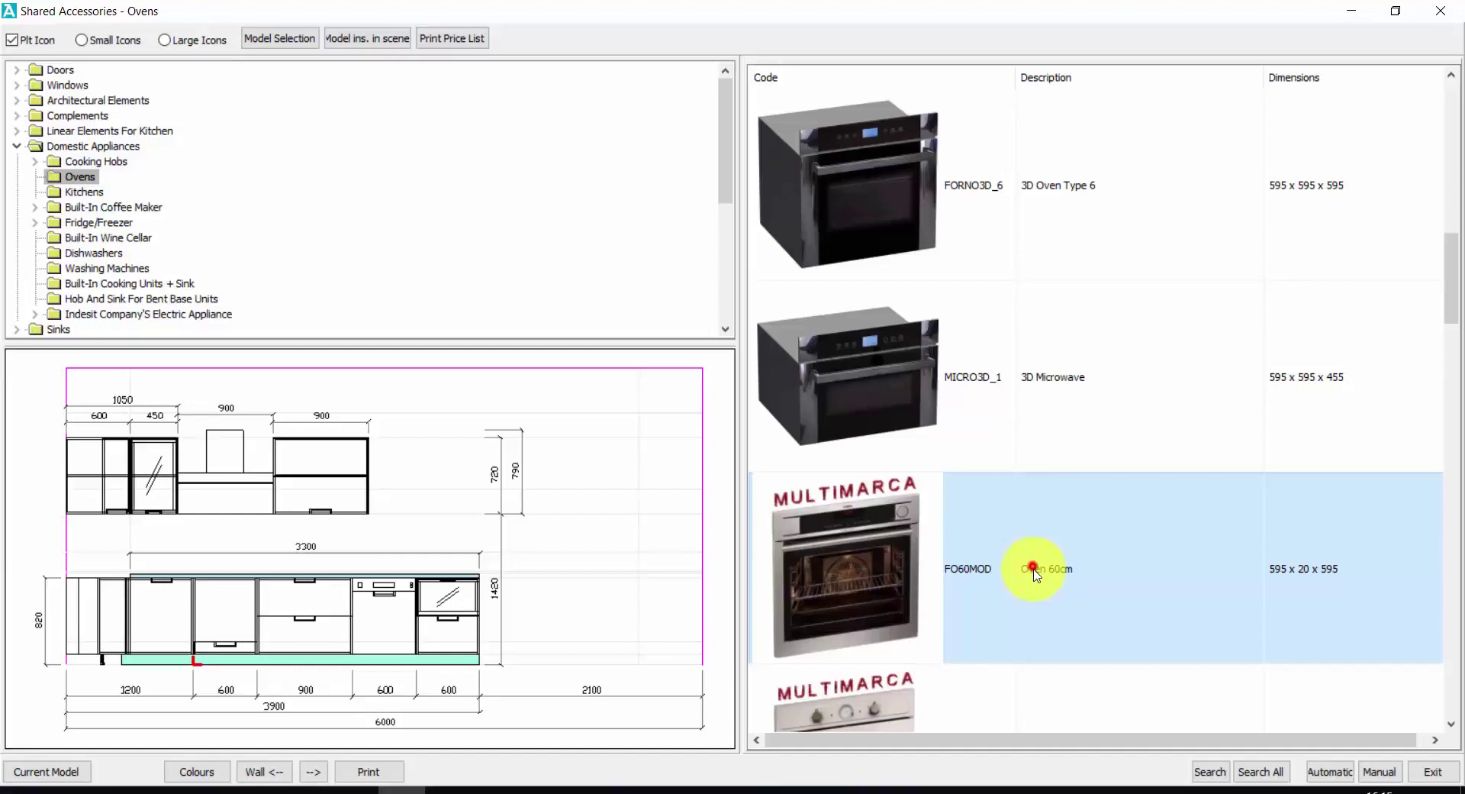
double_click(960, 560)
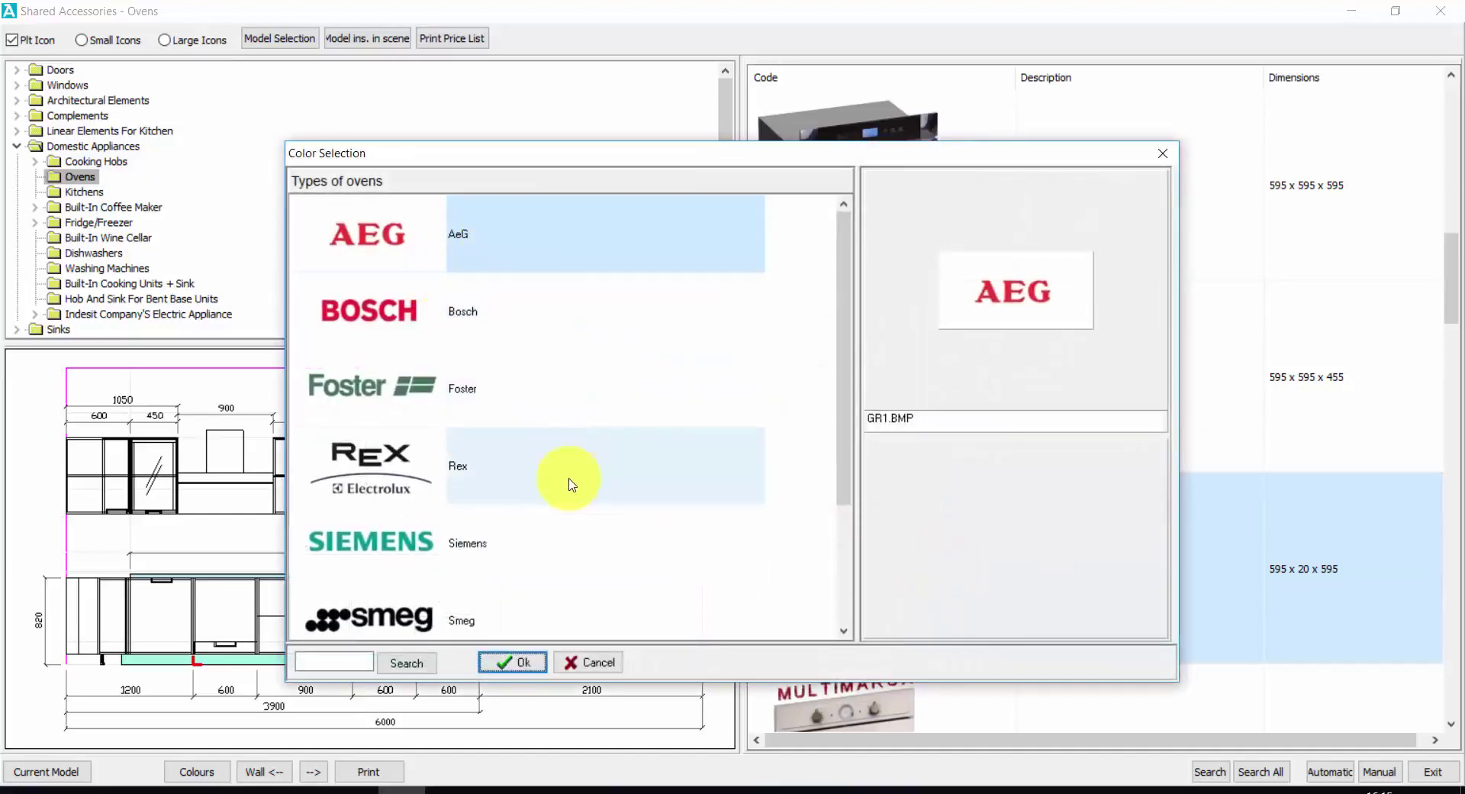
Pick Foster's black-front Multifunction Oven with texture FO6010GR3.BMP and place it in the oven base unit
click(567, 336)
click(561, 377)
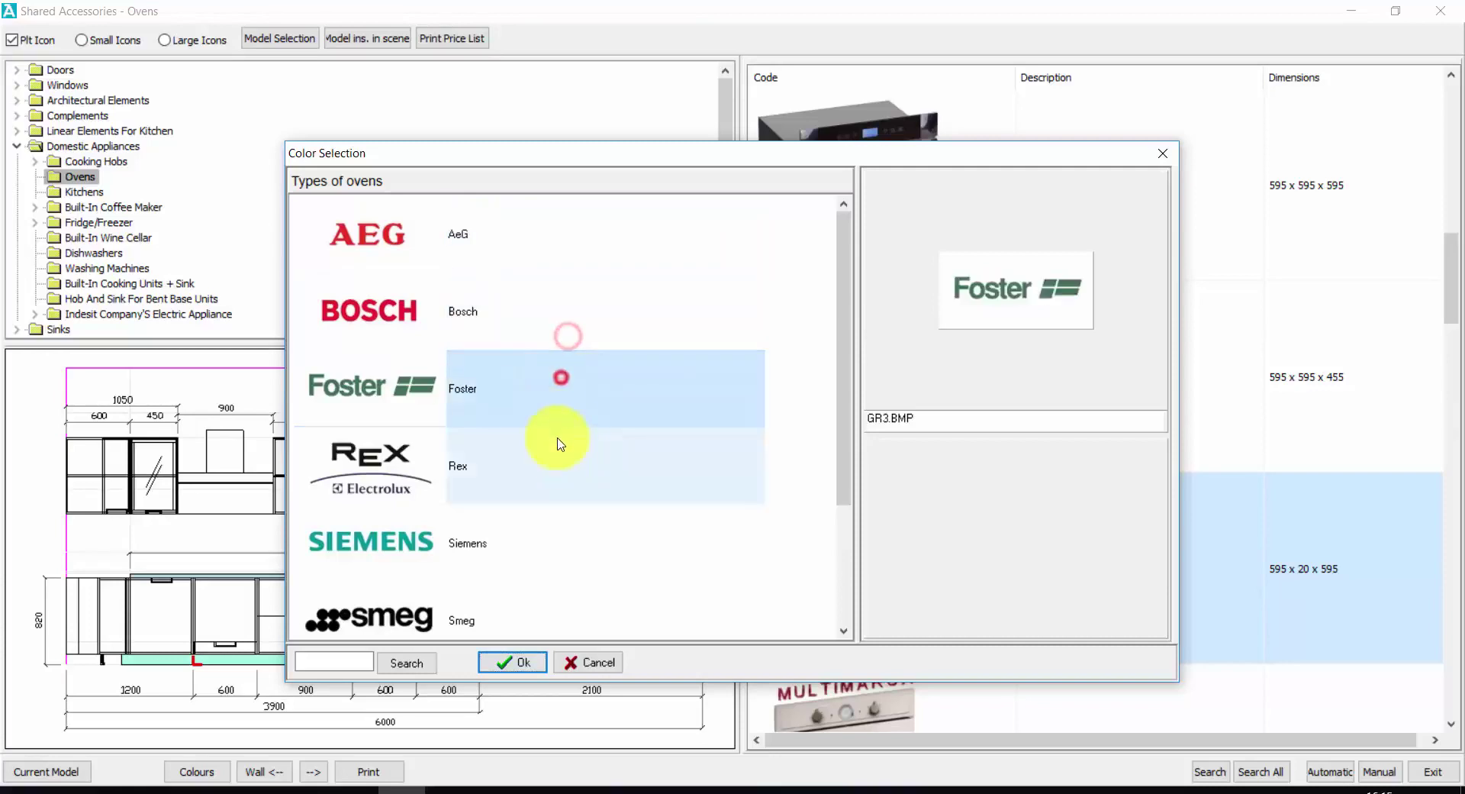
click(561, 456)
click(568, 542)
scroll(583, 543, down, 2)
scroll(582, 540, up, 2)
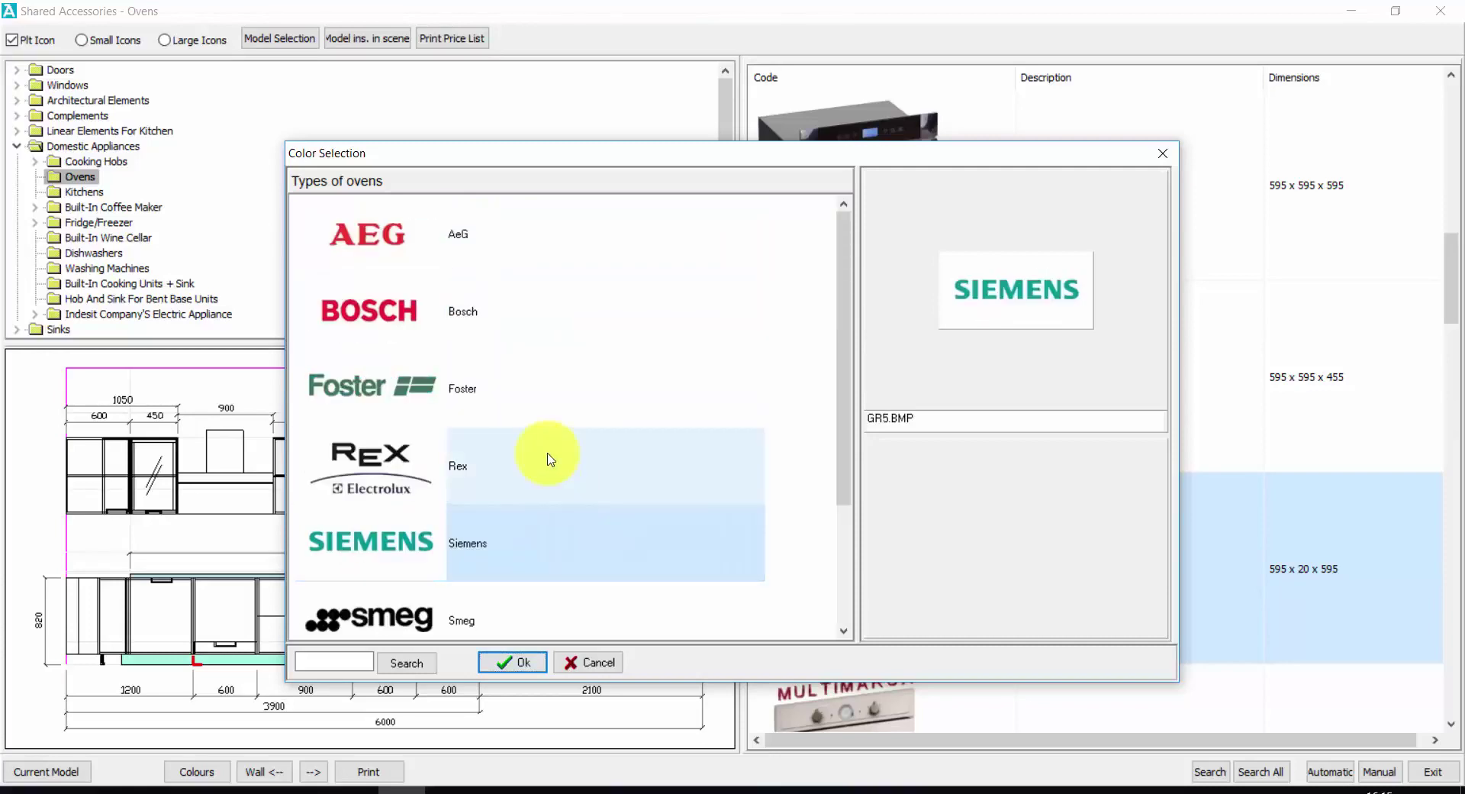
double_click(458, 386)
click(614, 461)
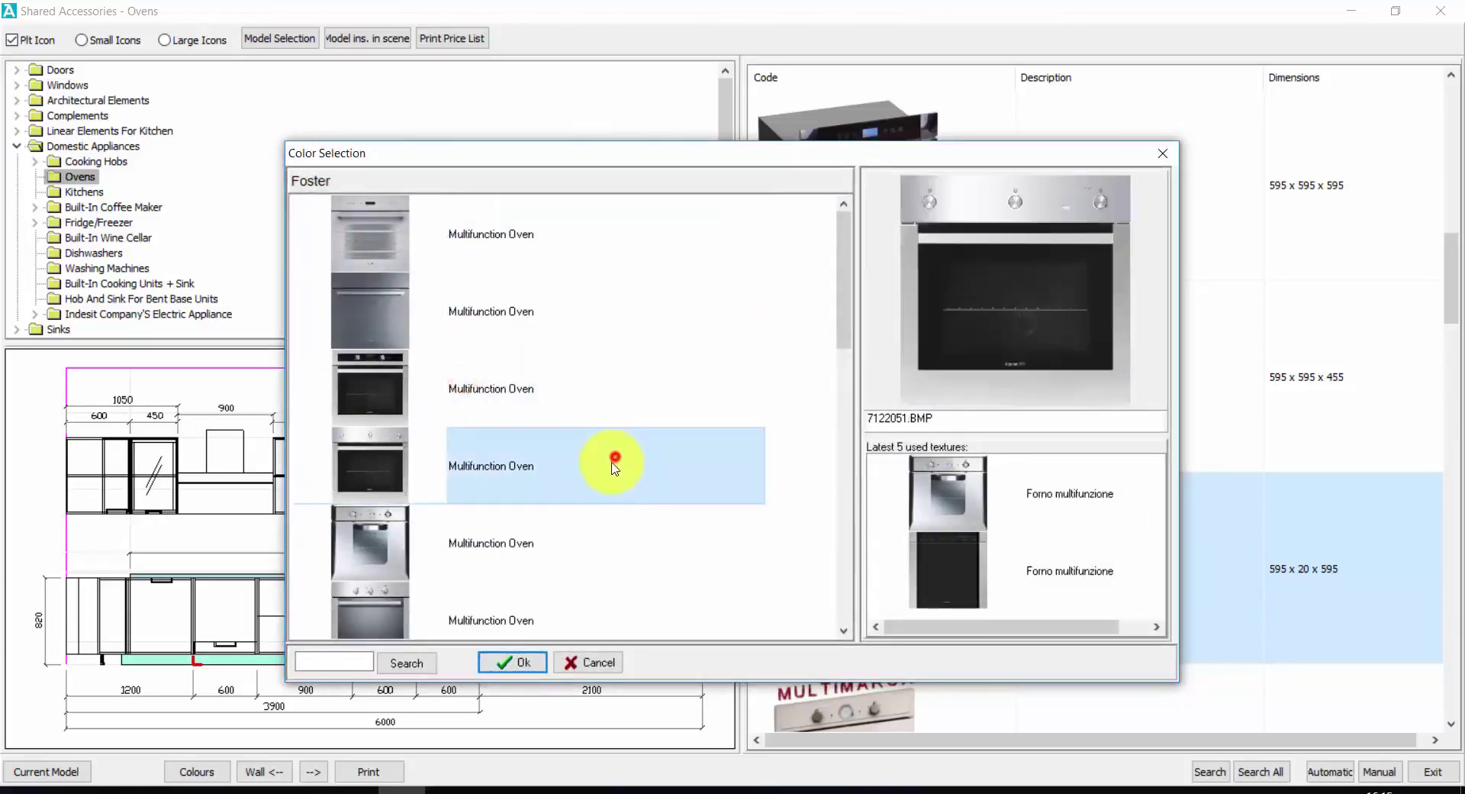
scroll(610, 464, down, 3)
click(428, 473)
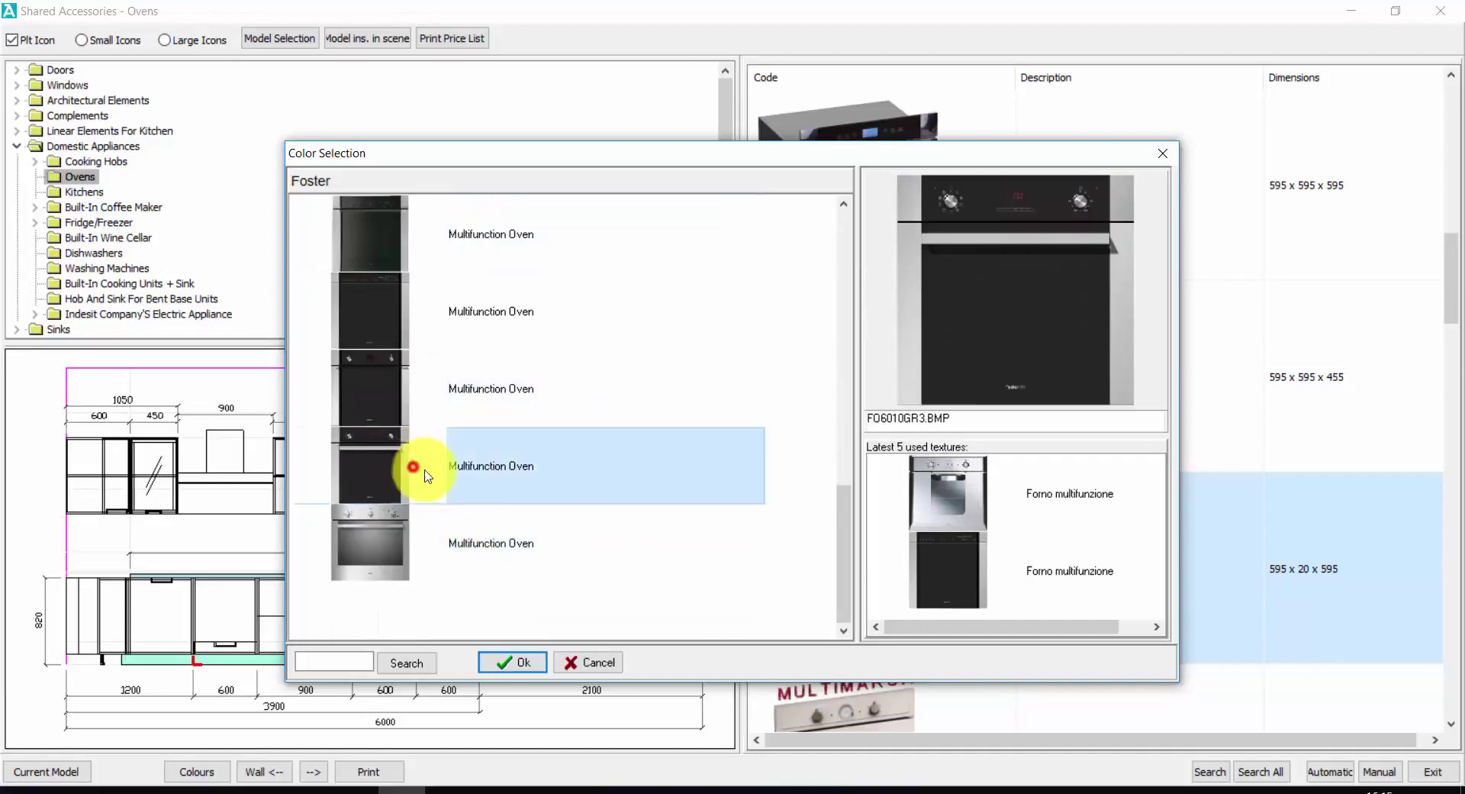
double_click(473, 475)
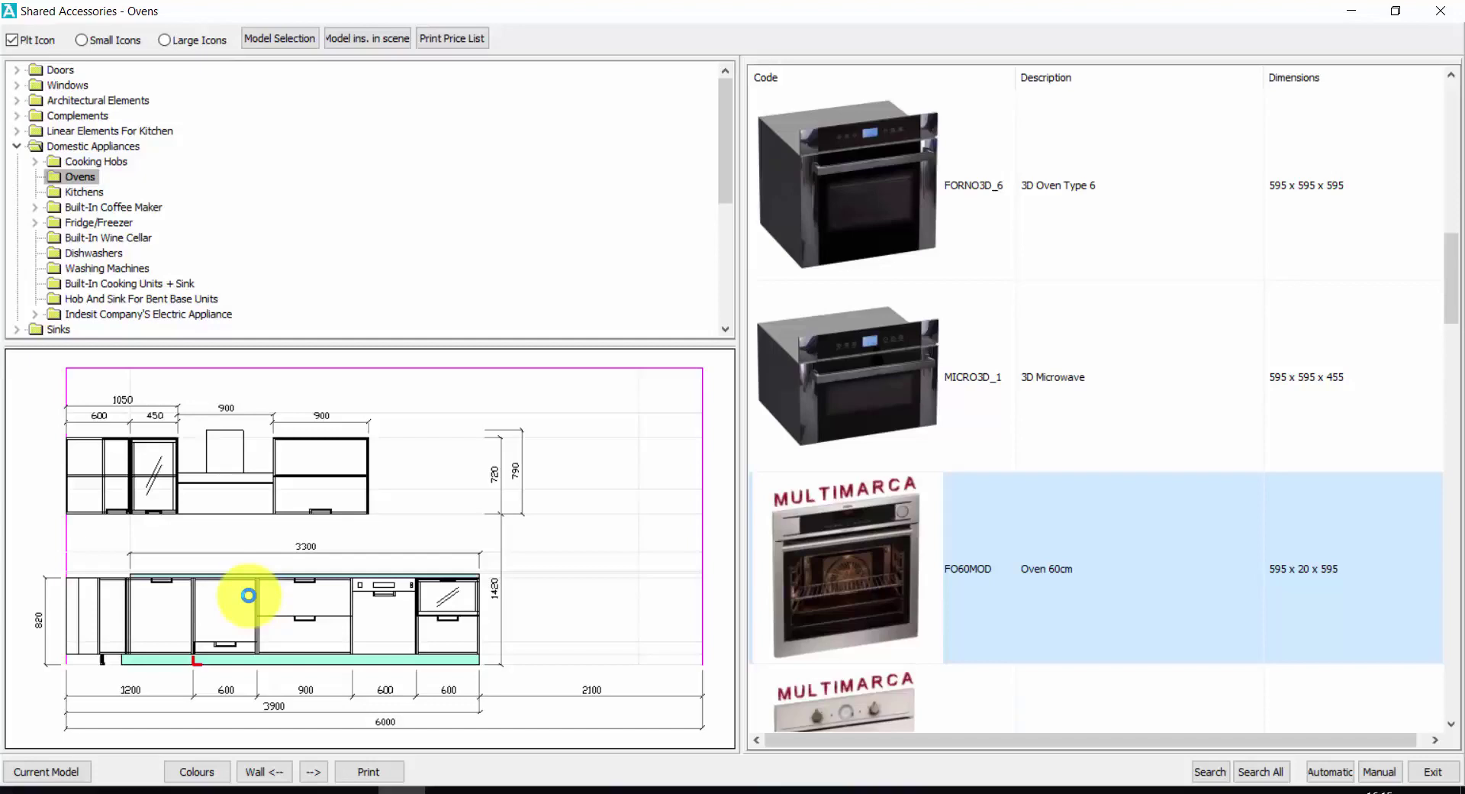
click(248, 595)
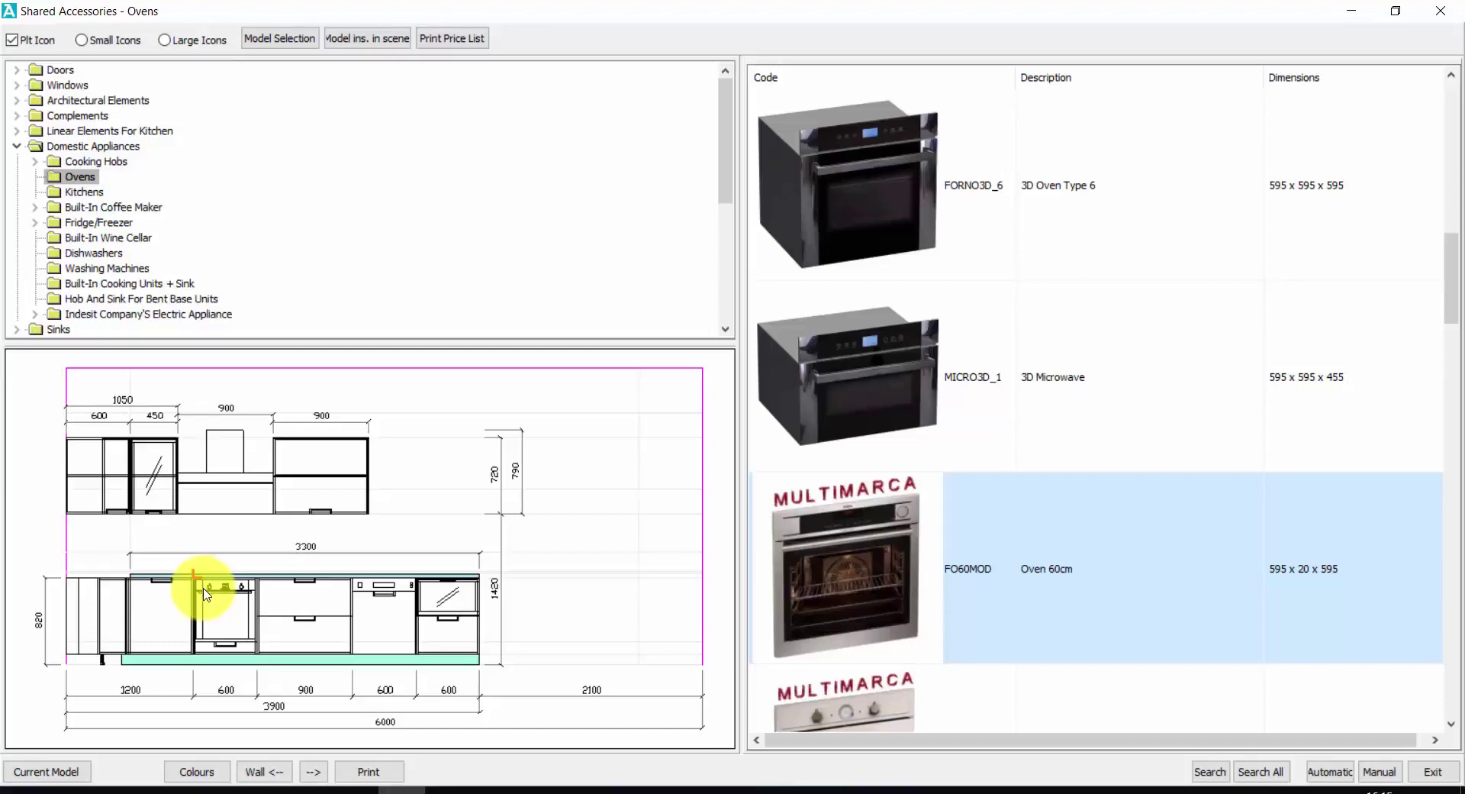
Choose the 60 cm hob _PC601_ from the cooking hobs with different heating types for insertion
click(34, 162)
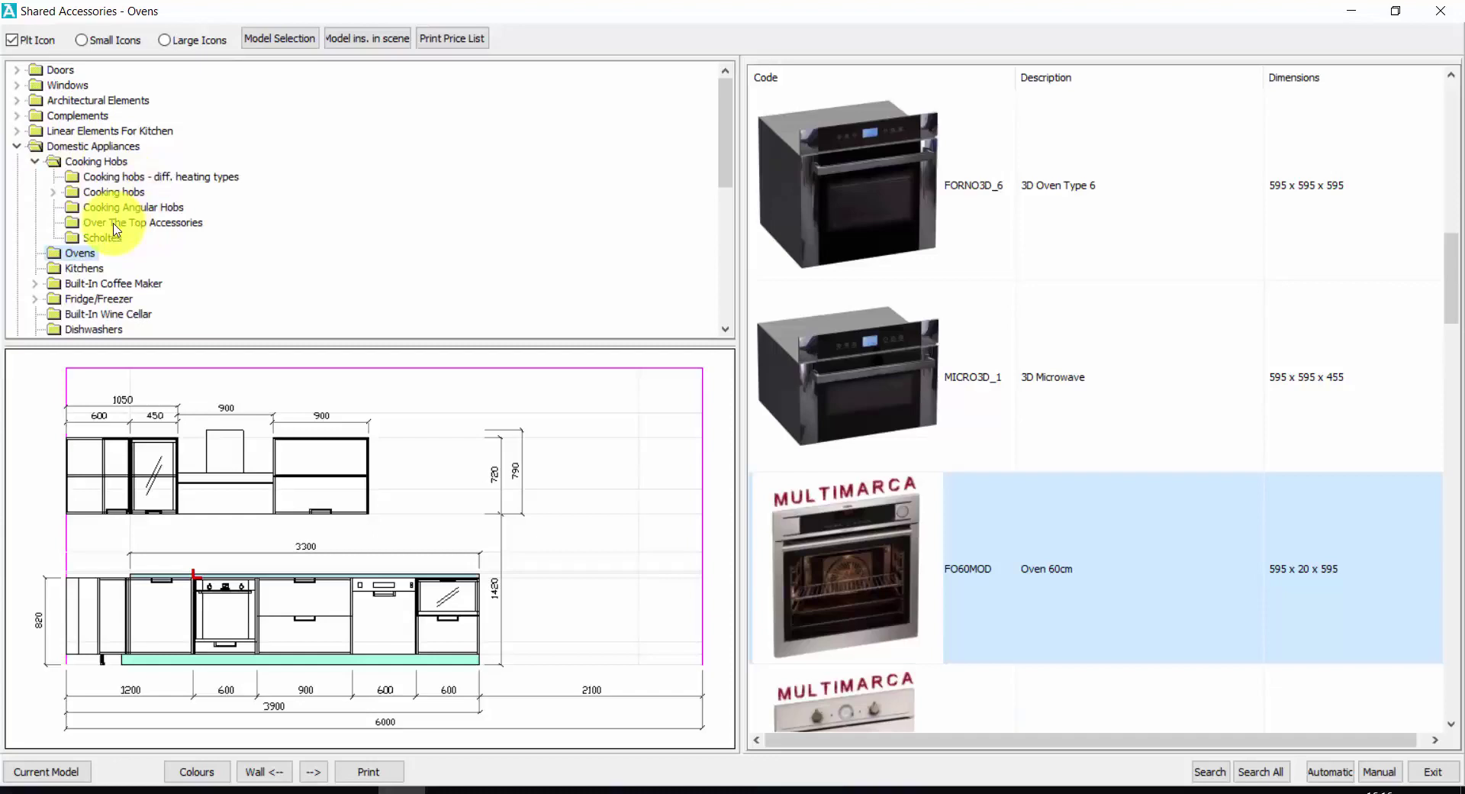
click(125, 182)
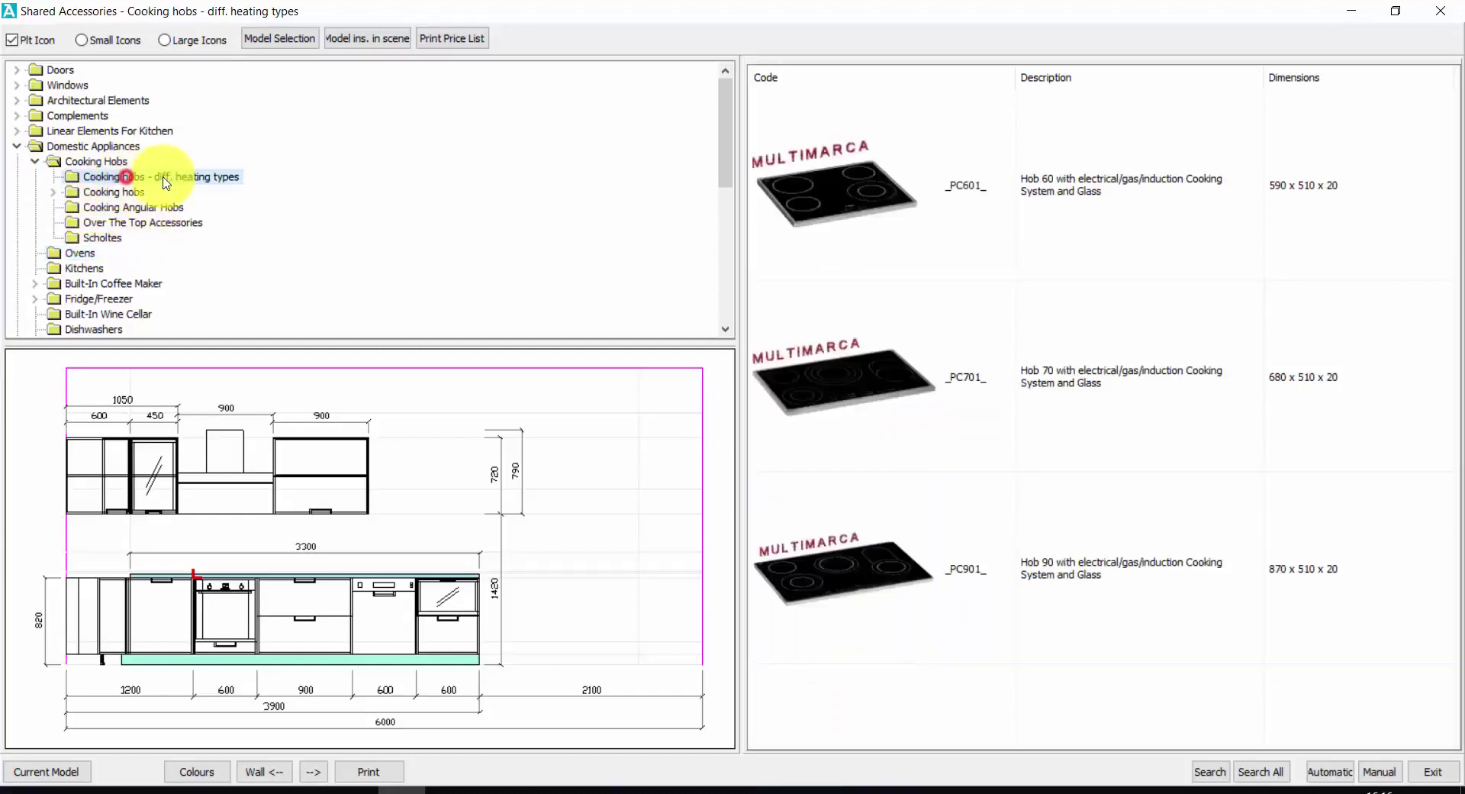
click(854, 353)
click(1087, 201)
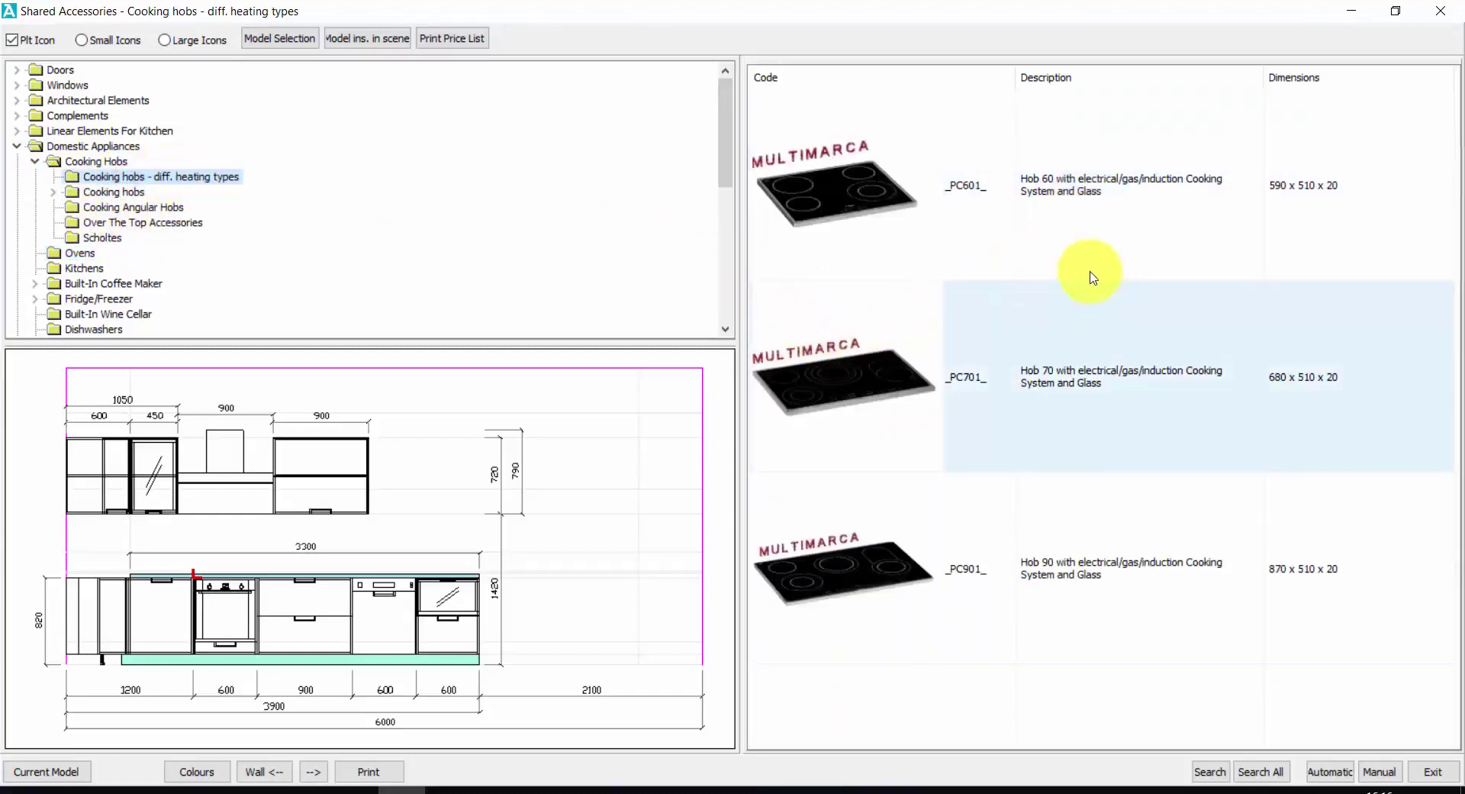
double_click(869, 183)
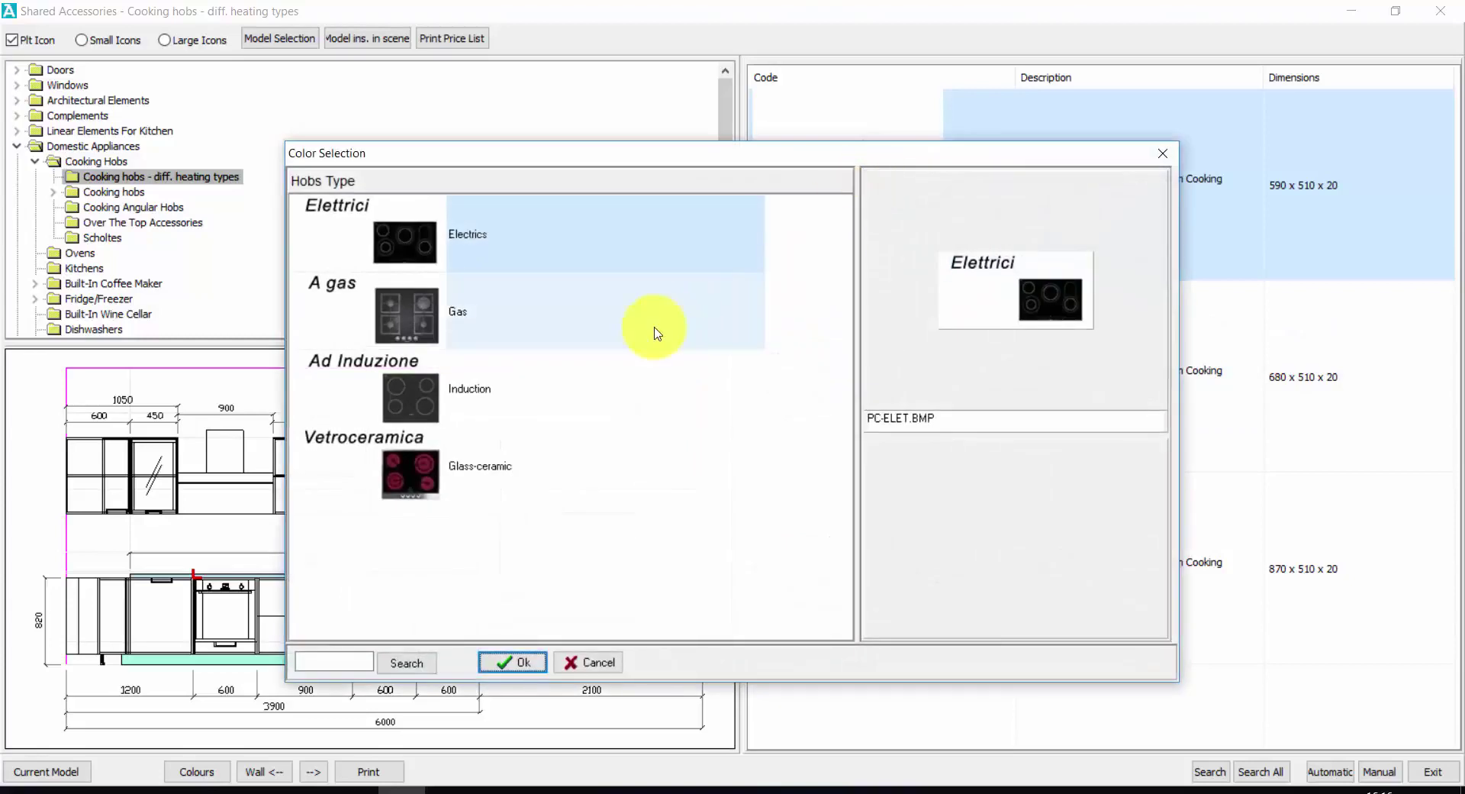
Select the Rex Gas Hob - 4 Burners - Soft -Triple Crown - 60 Cm and insert it centered on the oven base unit
double_click(468, 319)
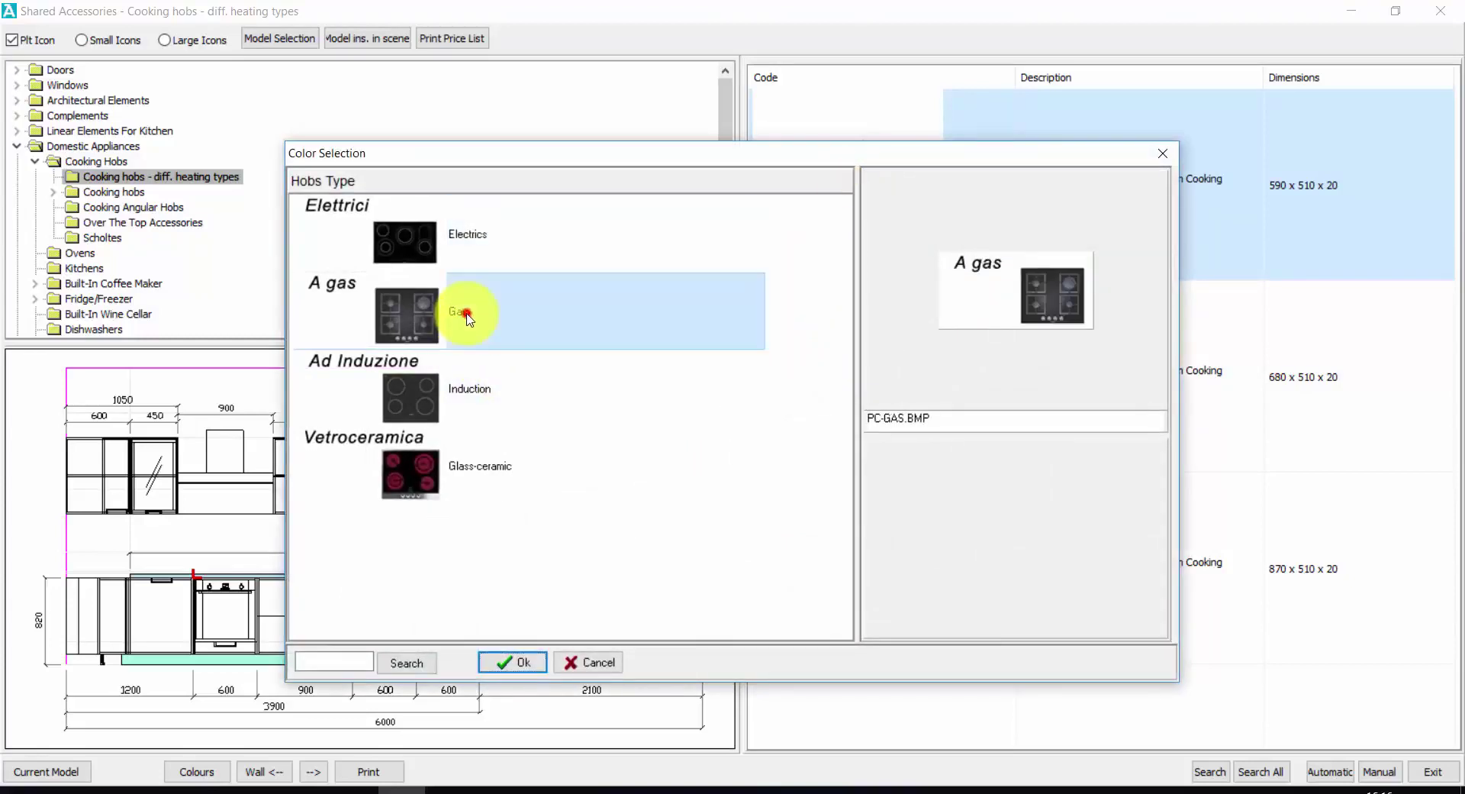
click(473, 477)
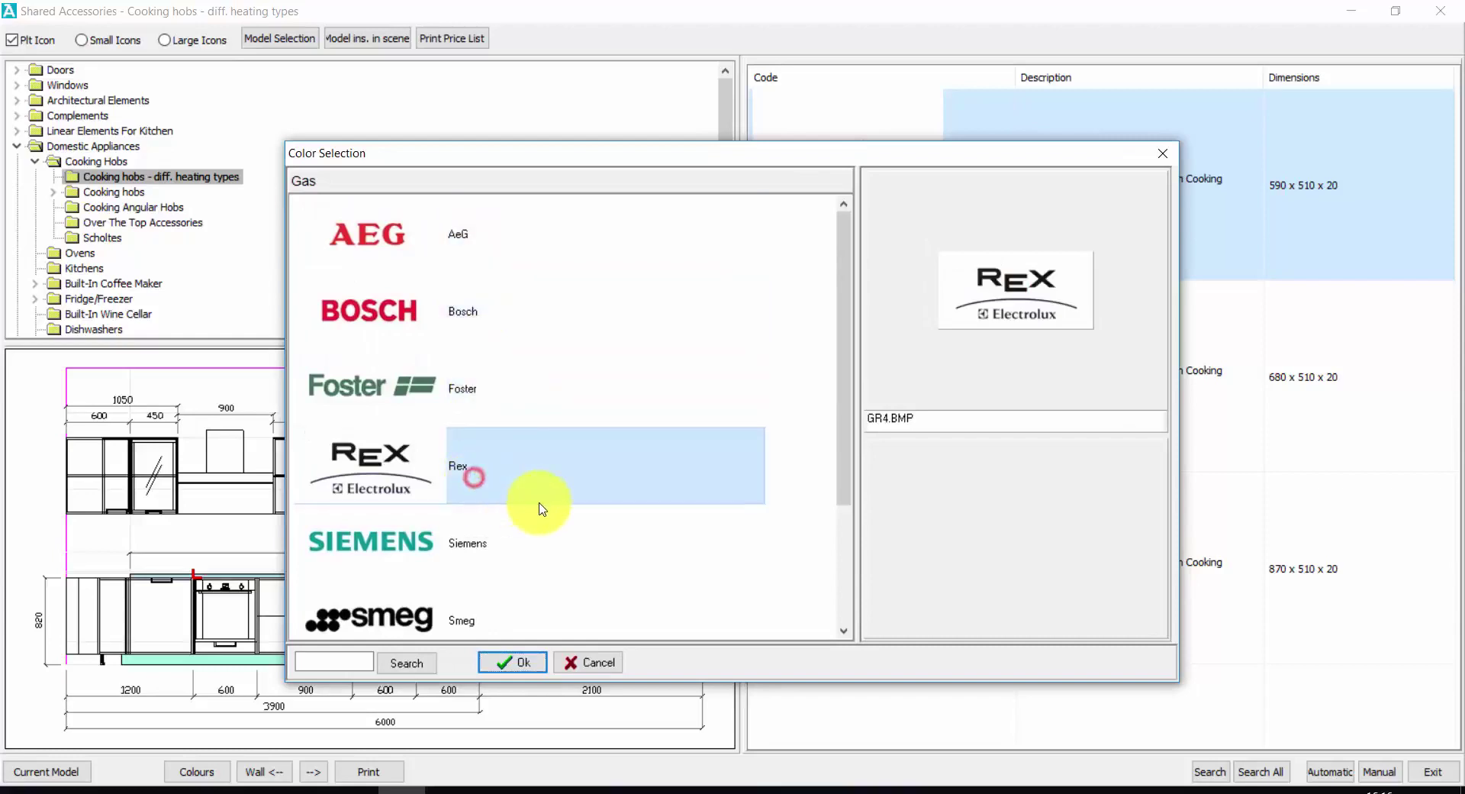
double_click(536, 482)
scroll(501, 415, down, 5)
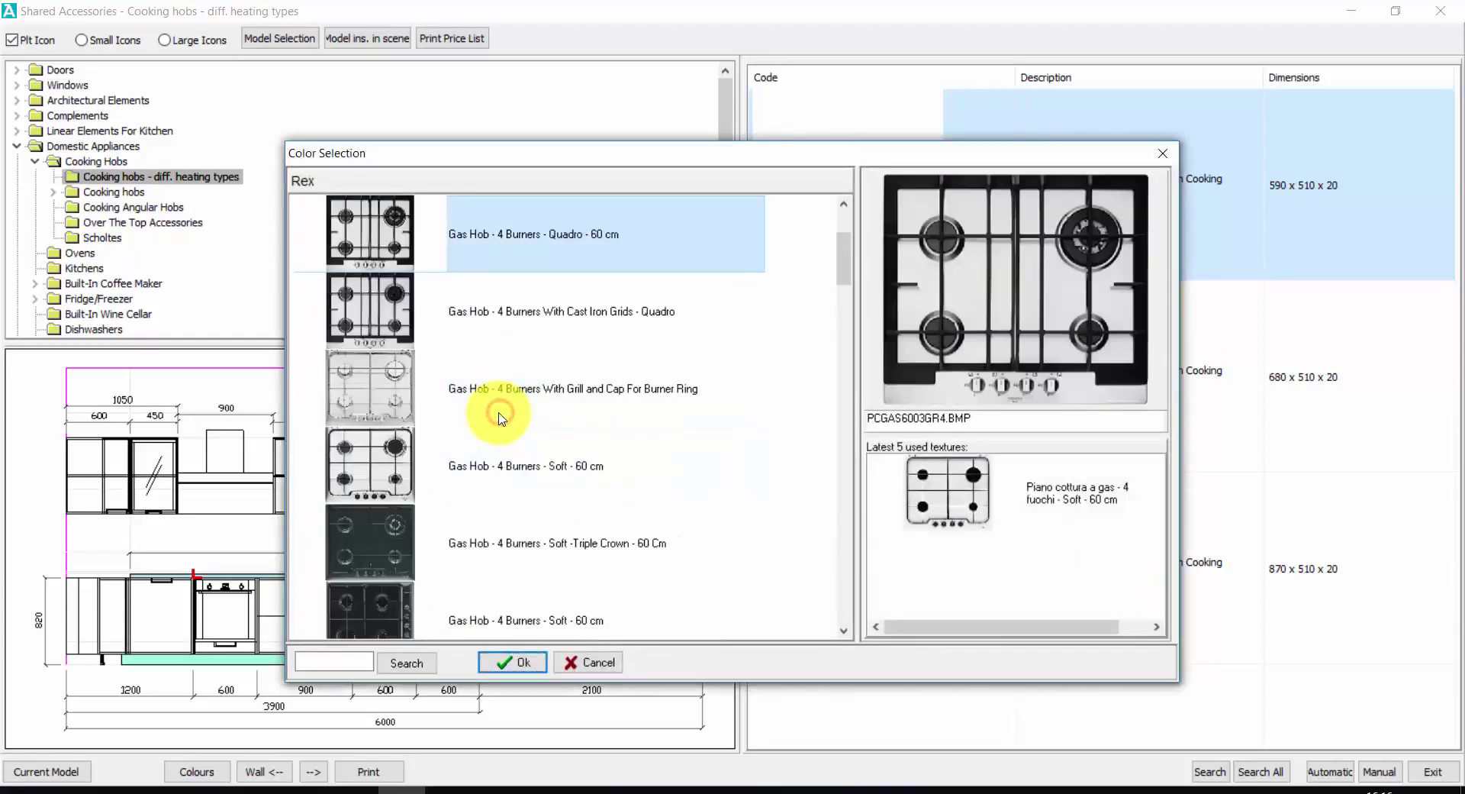
scroll(500, 427, down, 3)
scroll(490, 459, up, 10)
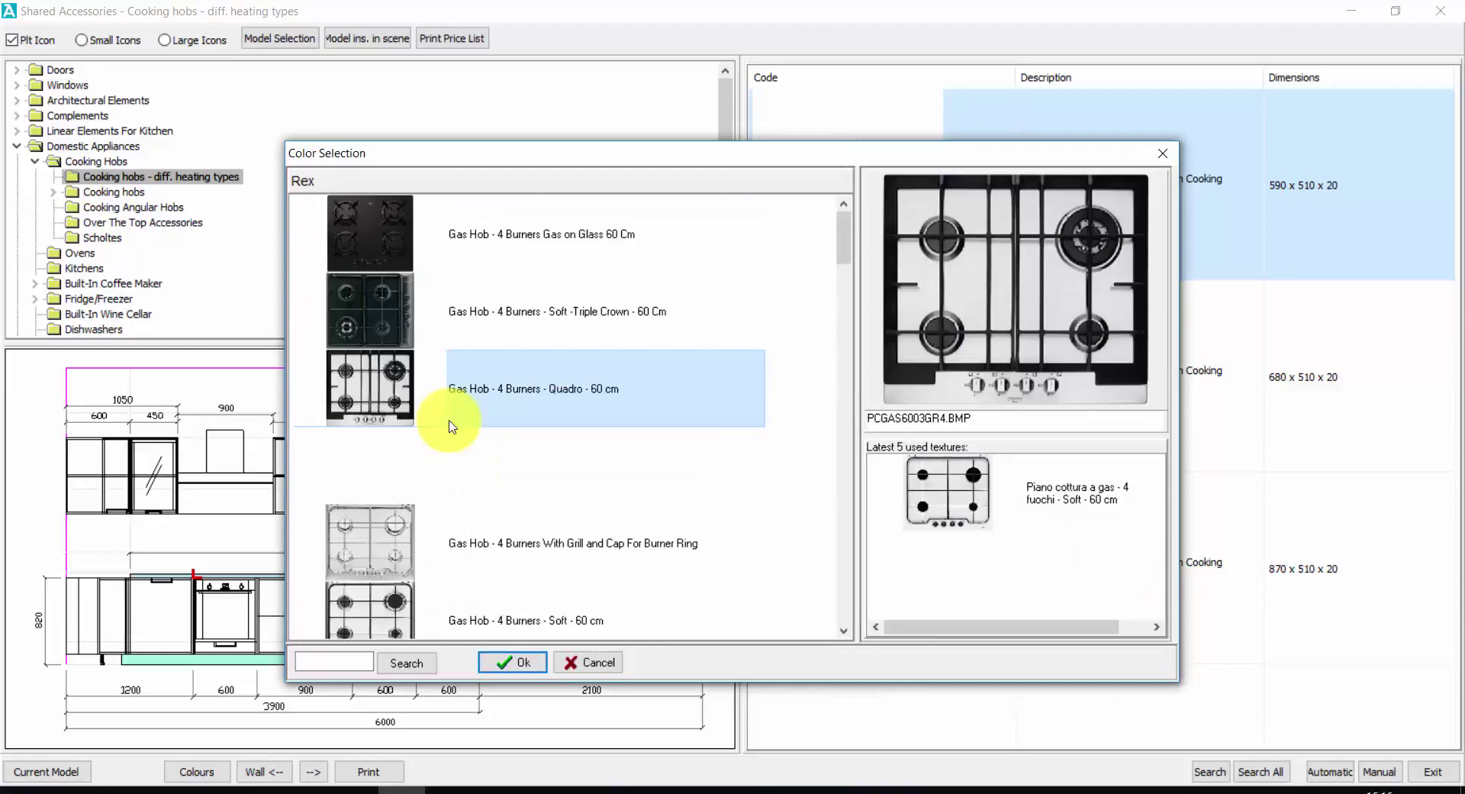
click(376, 317)
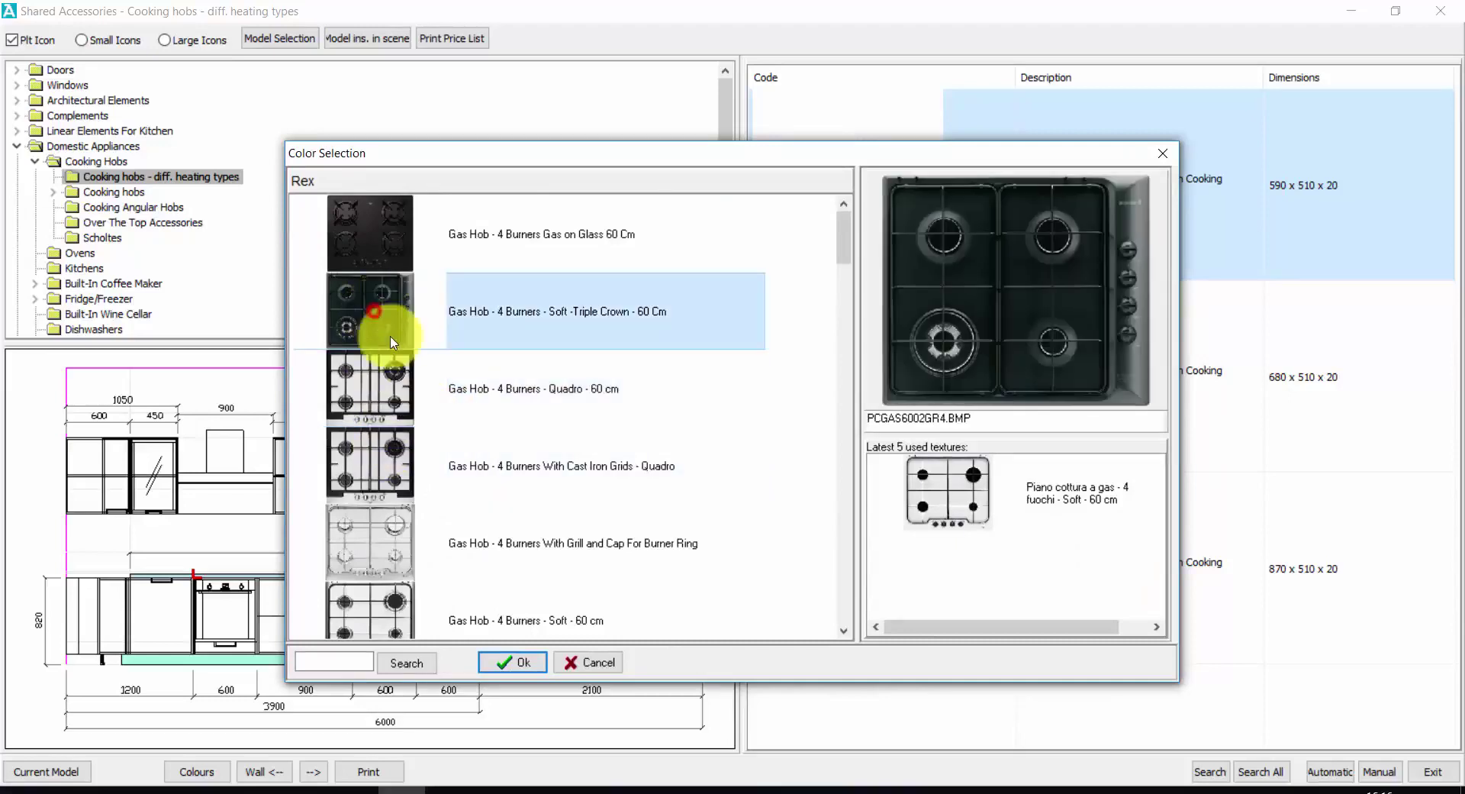
click(516, 658)
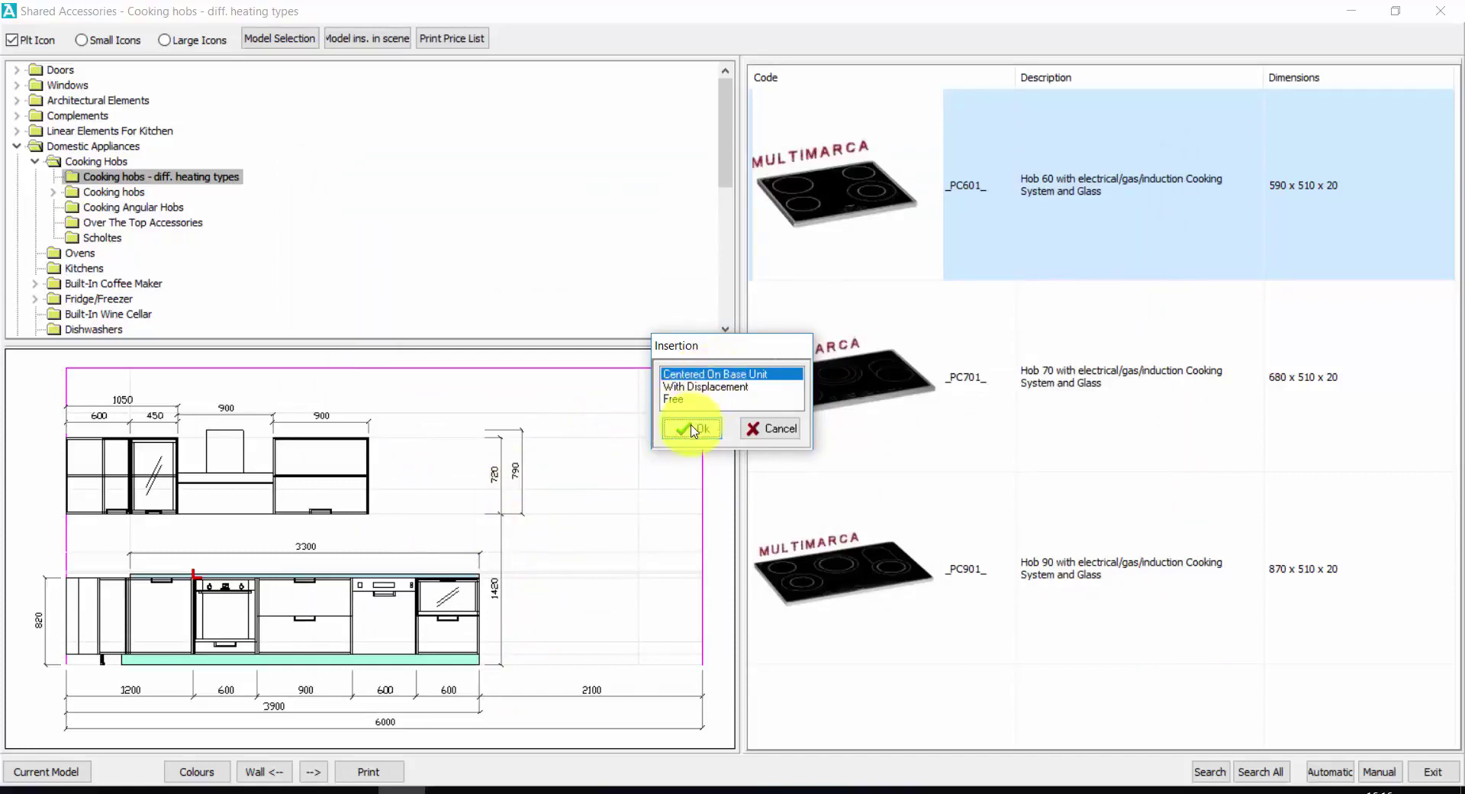
click(689, 429)
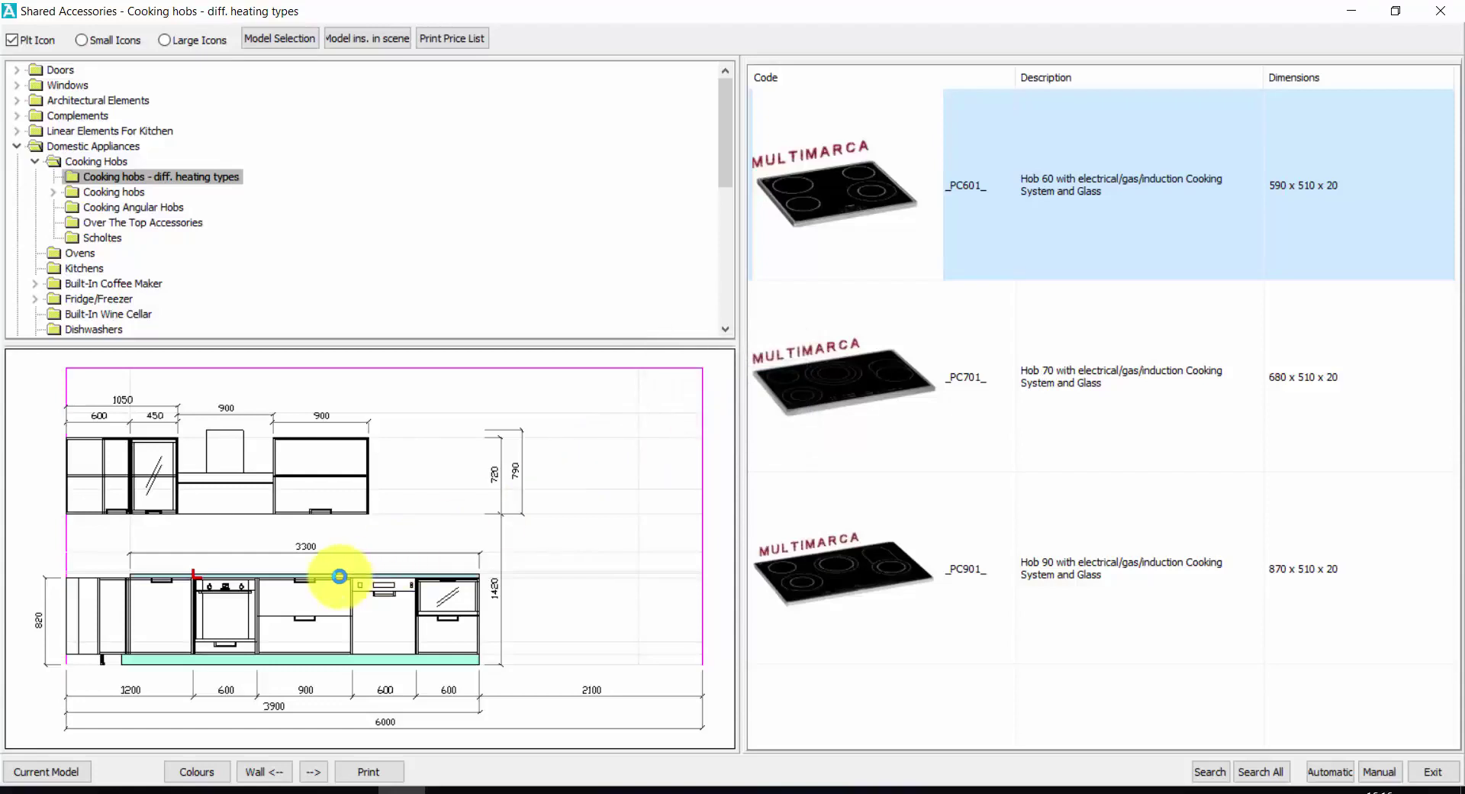
click(339, 575)
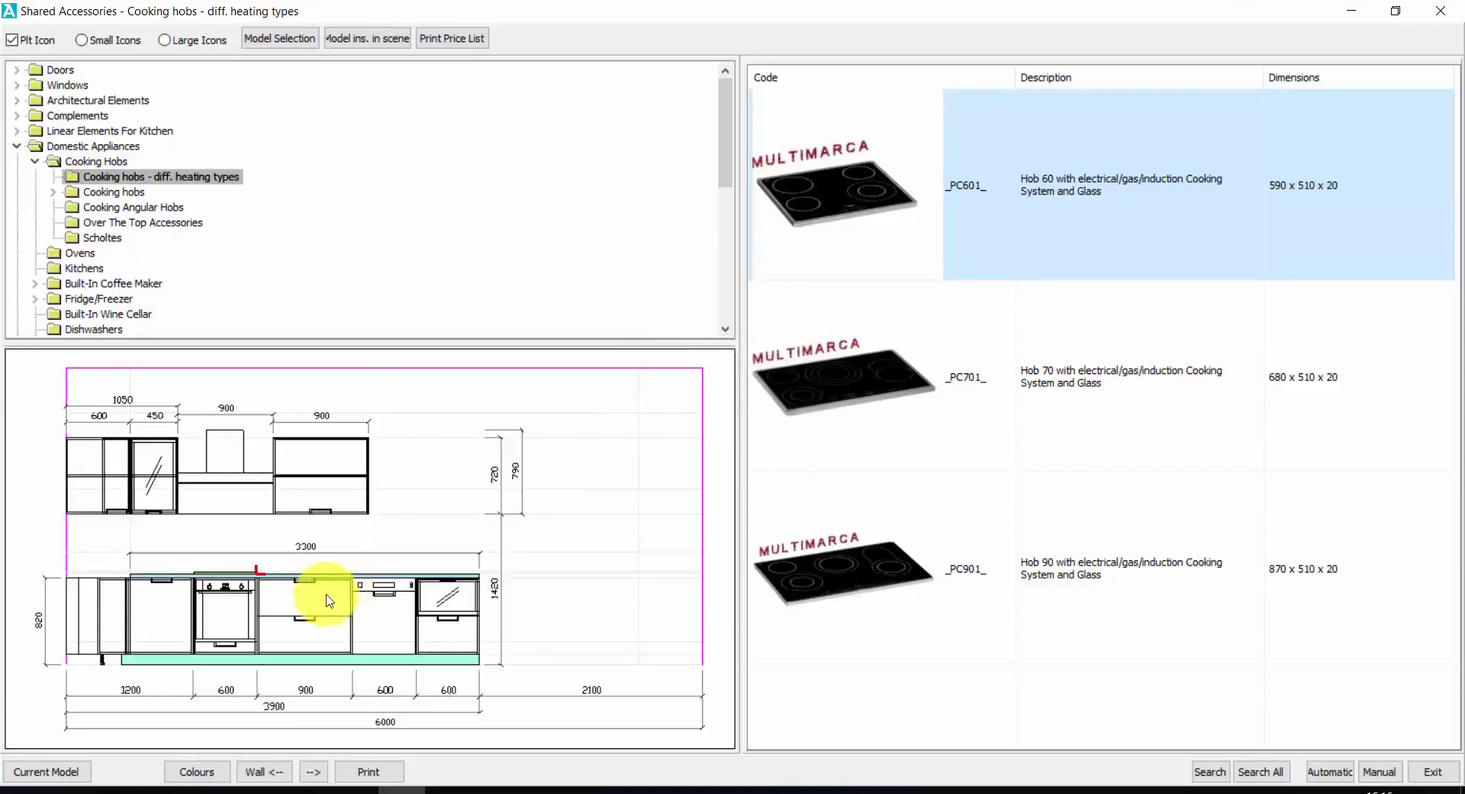
Set the insertion point at the worktop end beside the tall unit on the adjacent wall and browse the shared Sinks categories
click(313, 772)
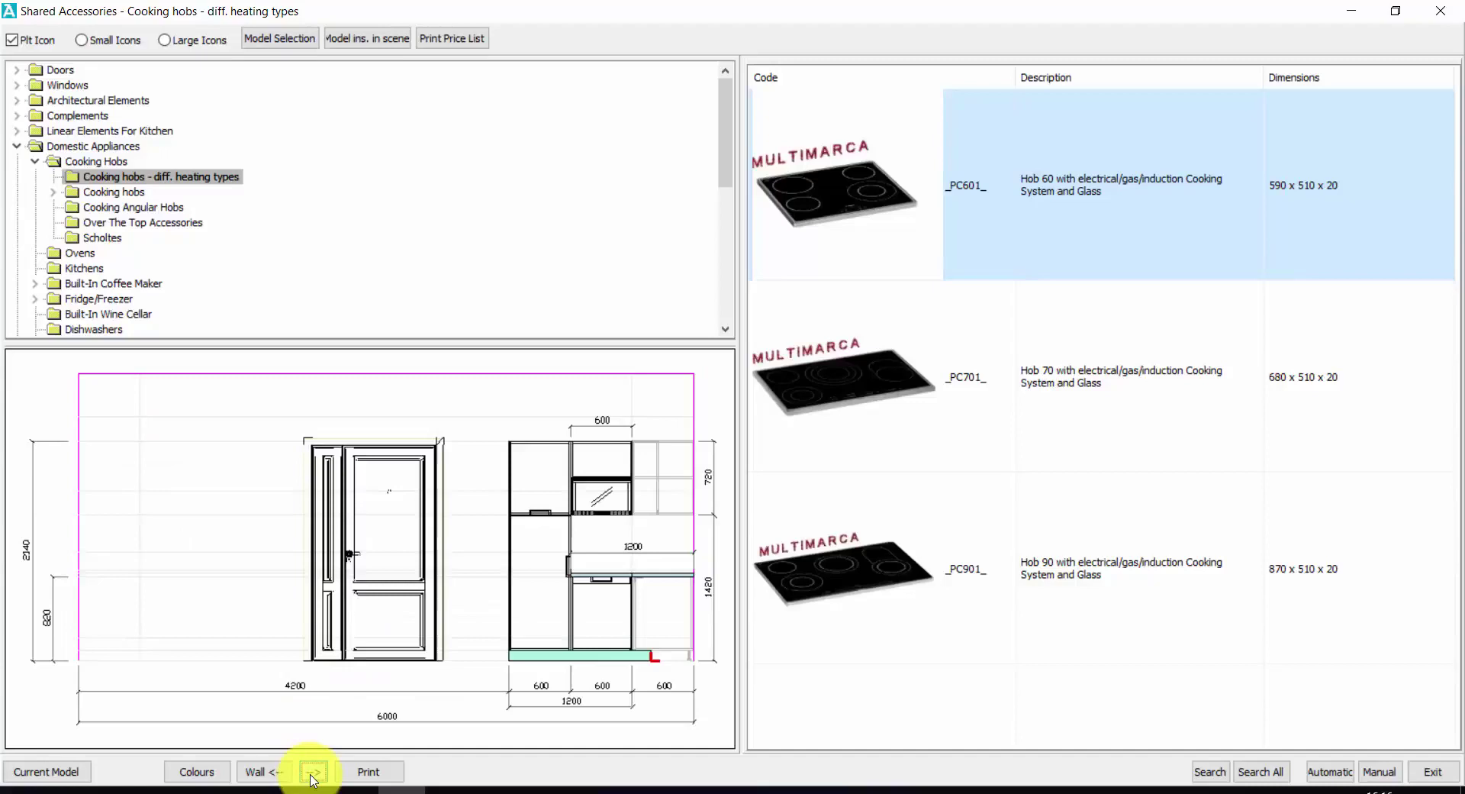
click(578, 581)
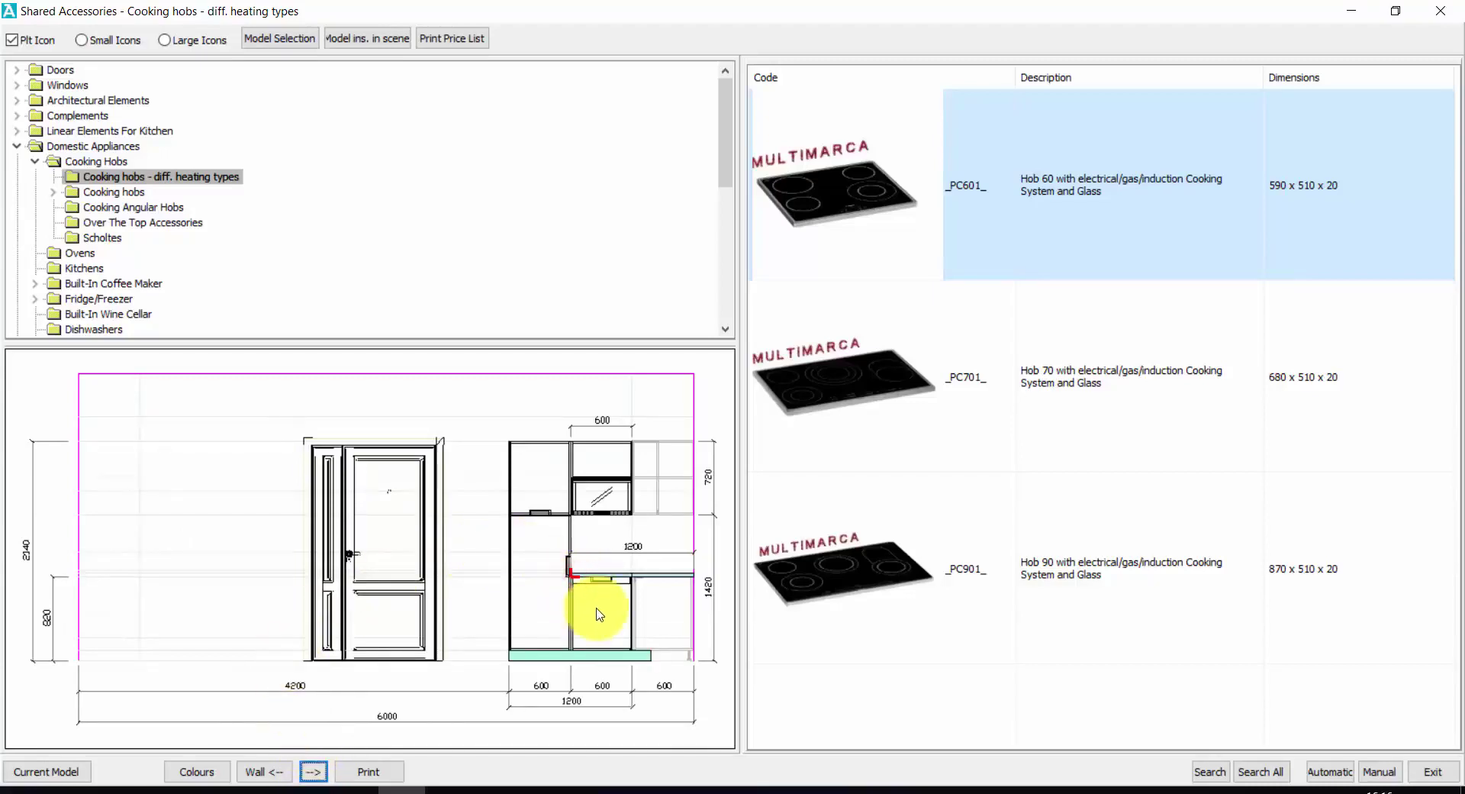
click(10, 145)
click(16, 146)
click(16, 162)
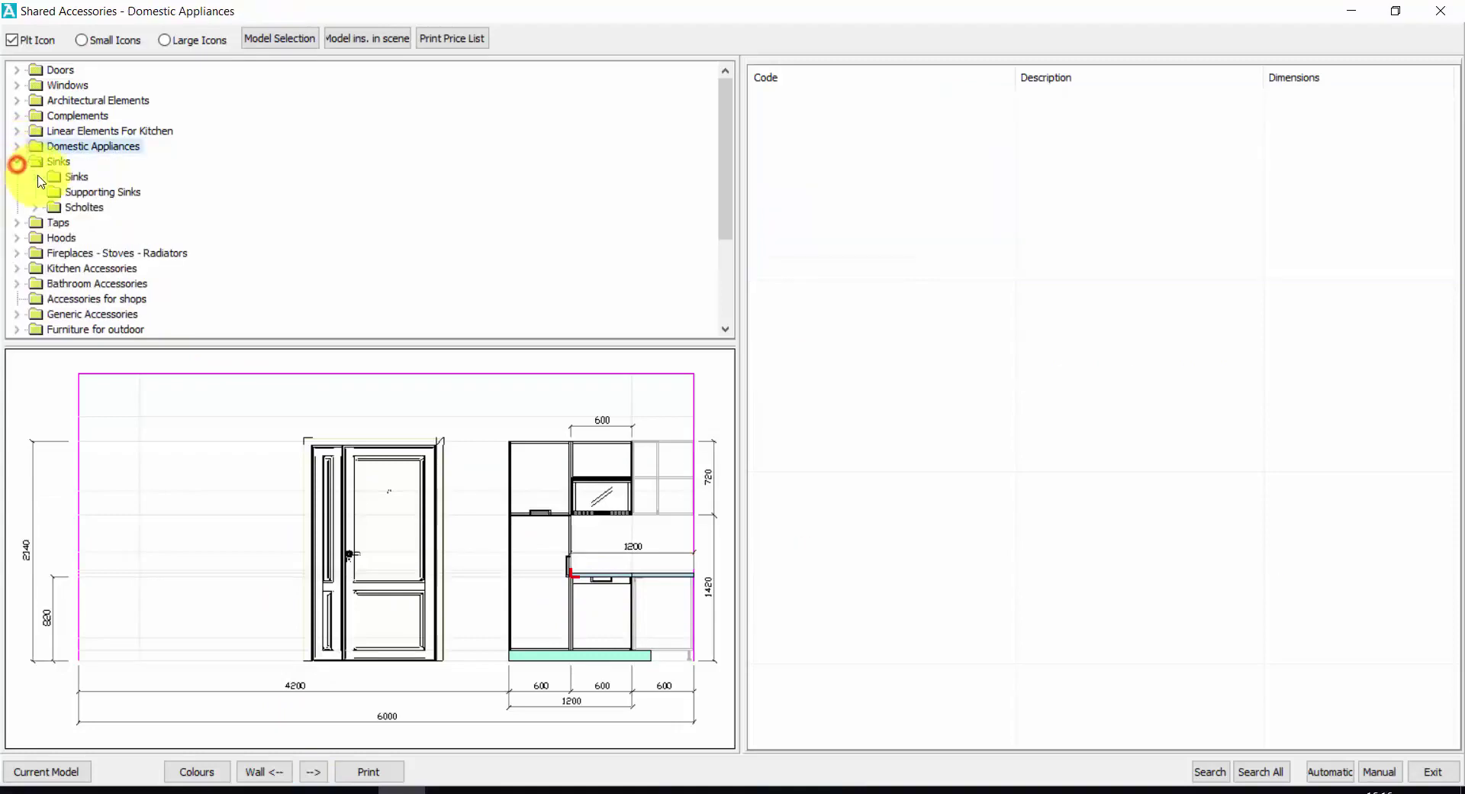
click(34, 178)
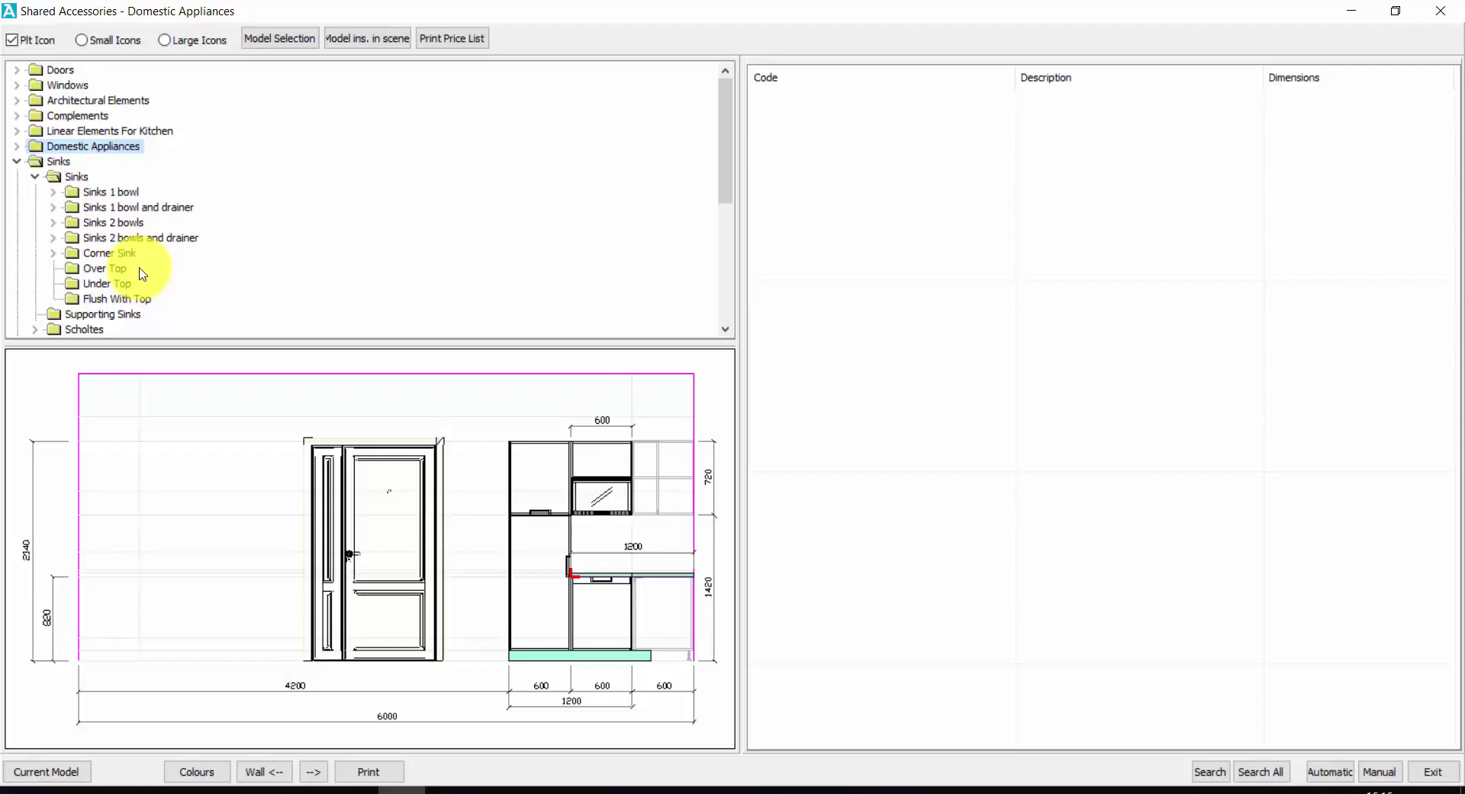
click(113, 286)
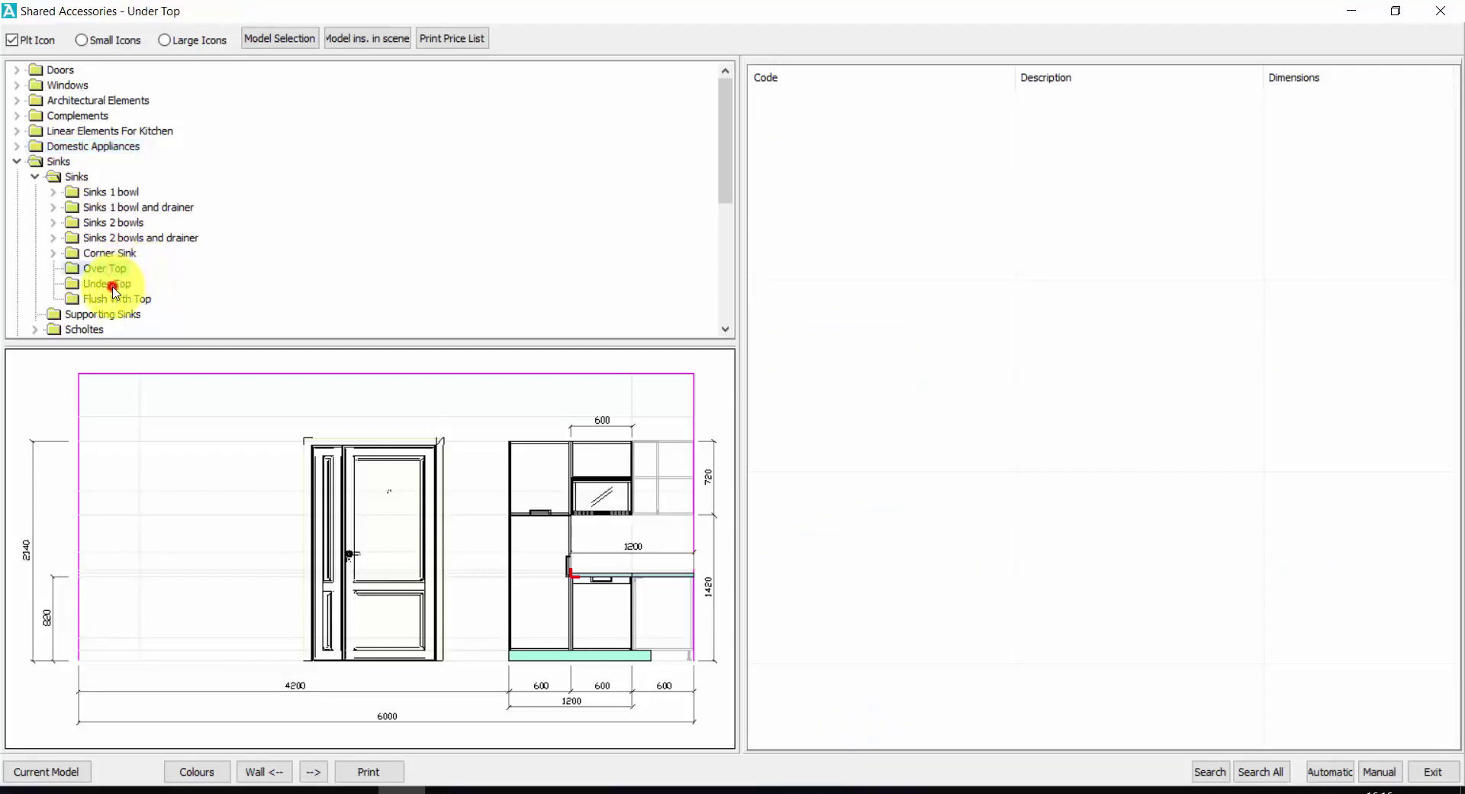
click(113, 300)
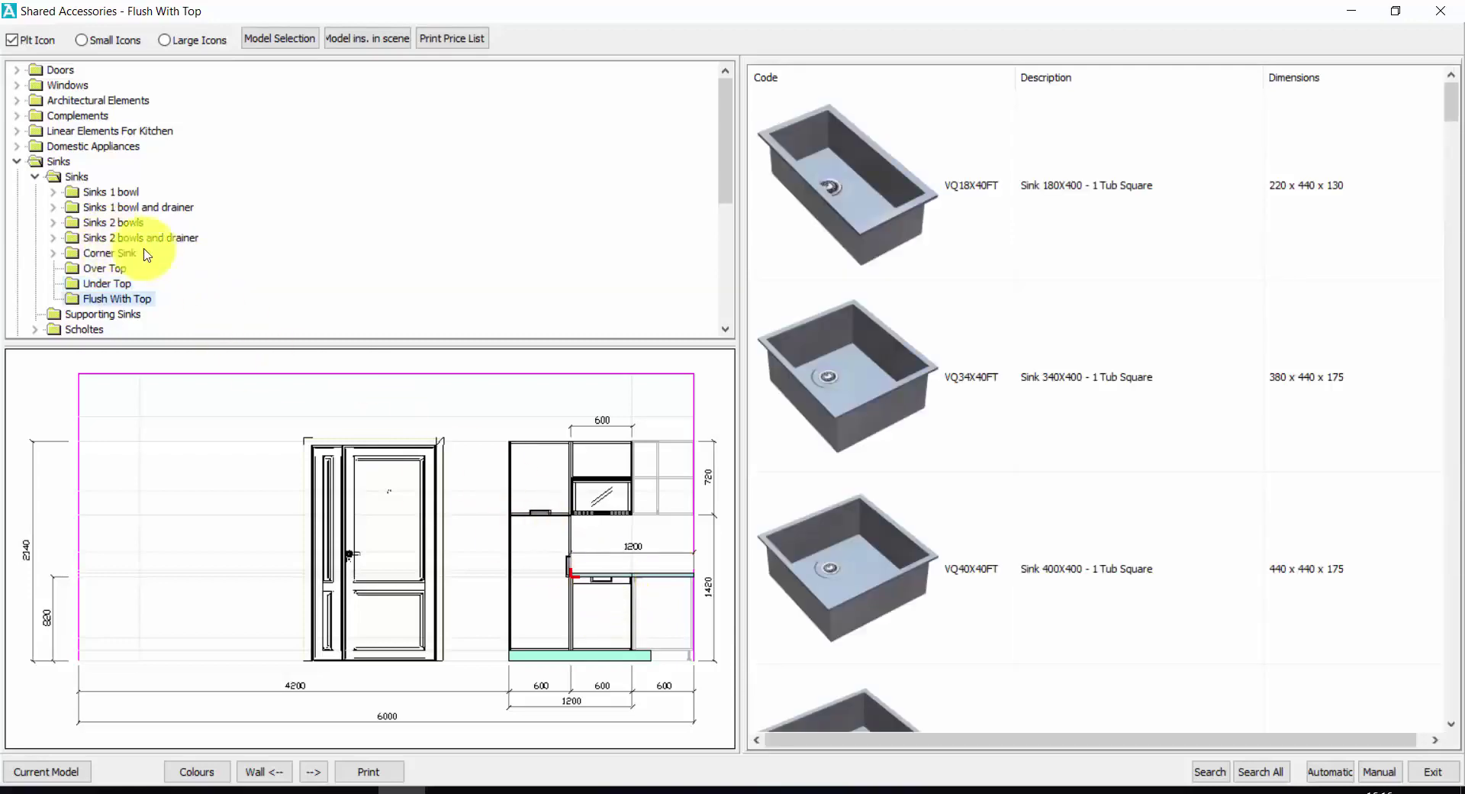
Insert the stainless steel one-bowl-and-drainer sink "Sinks 86 X 50 Lh 1 Bathtub 45 + drip Inox" with its bowls centered on the base unit
click(54, 207)
click(155, 225)
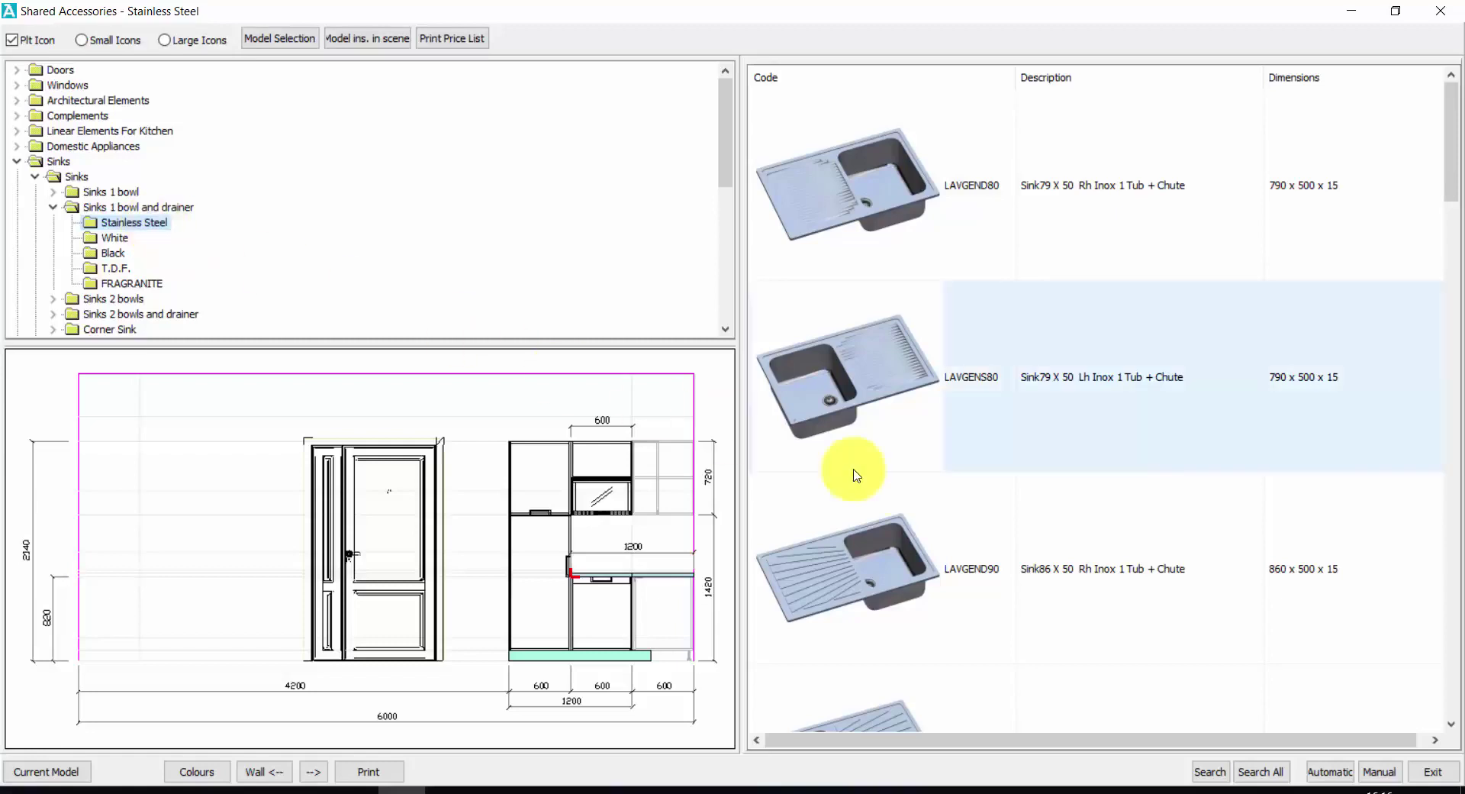
scroll(989, 526, down, 10)
scroll(991, 539, up, 10)
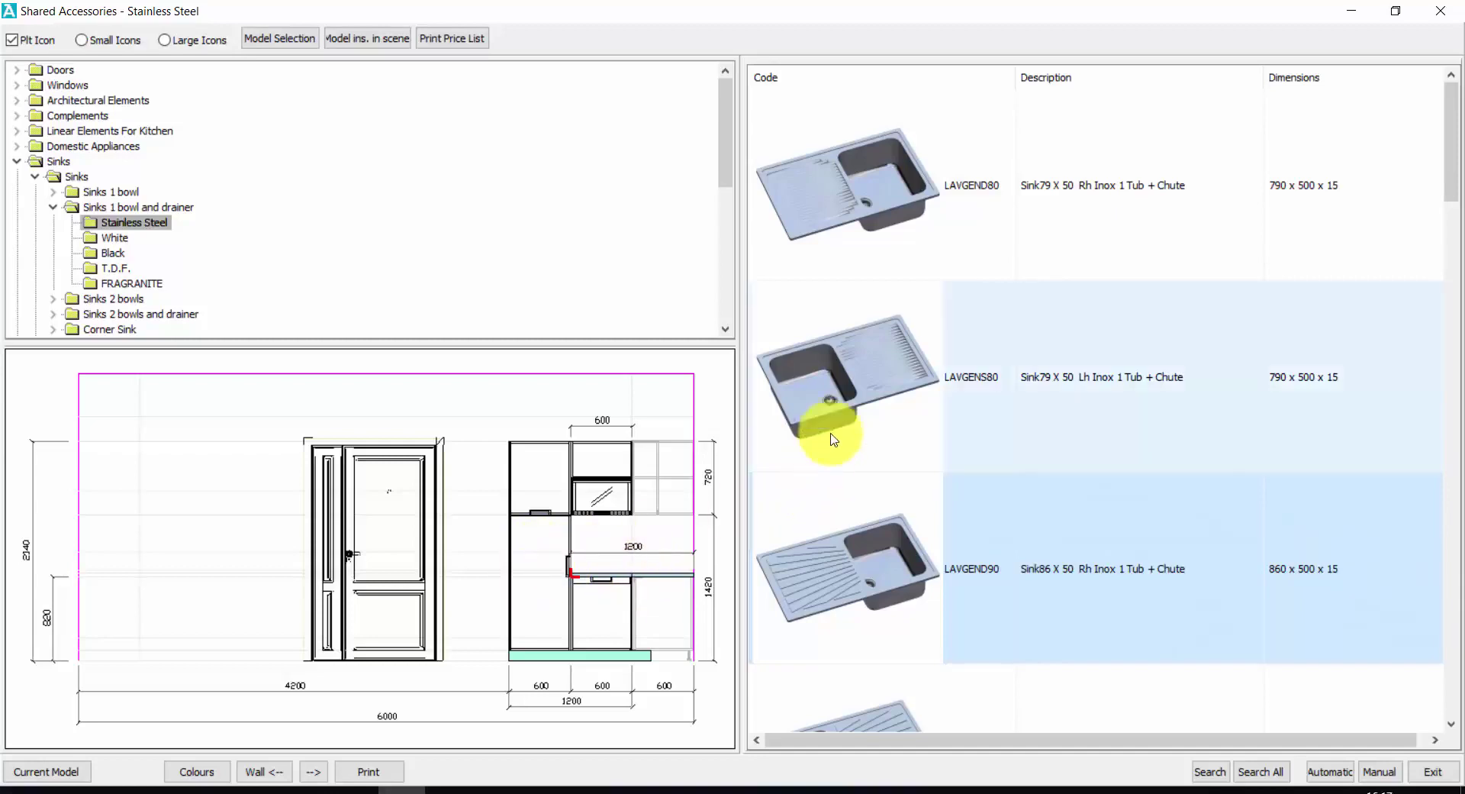
scroll(985, 500, down, 5)
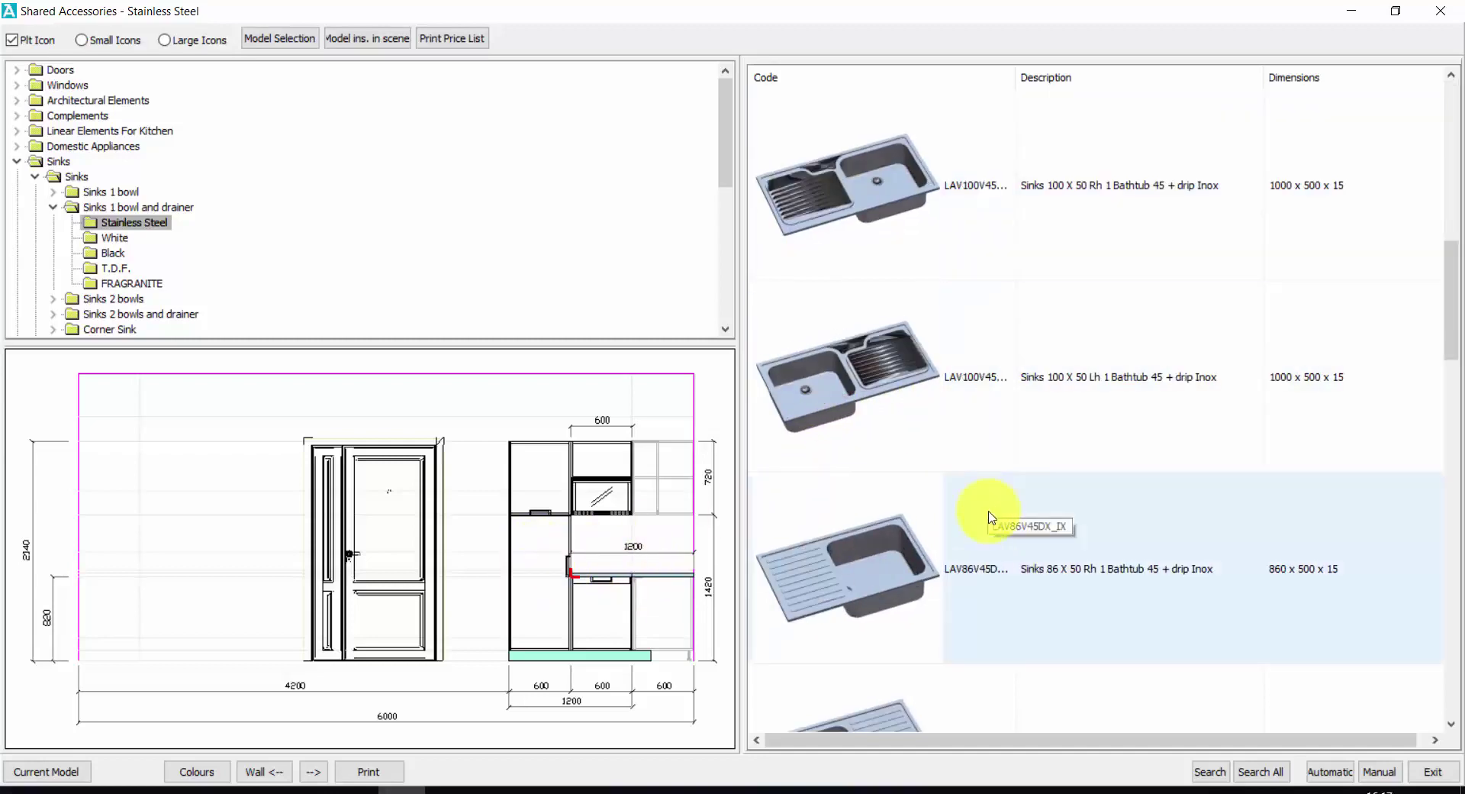
scroll(990, 519, down, 2)
click(908, 418)
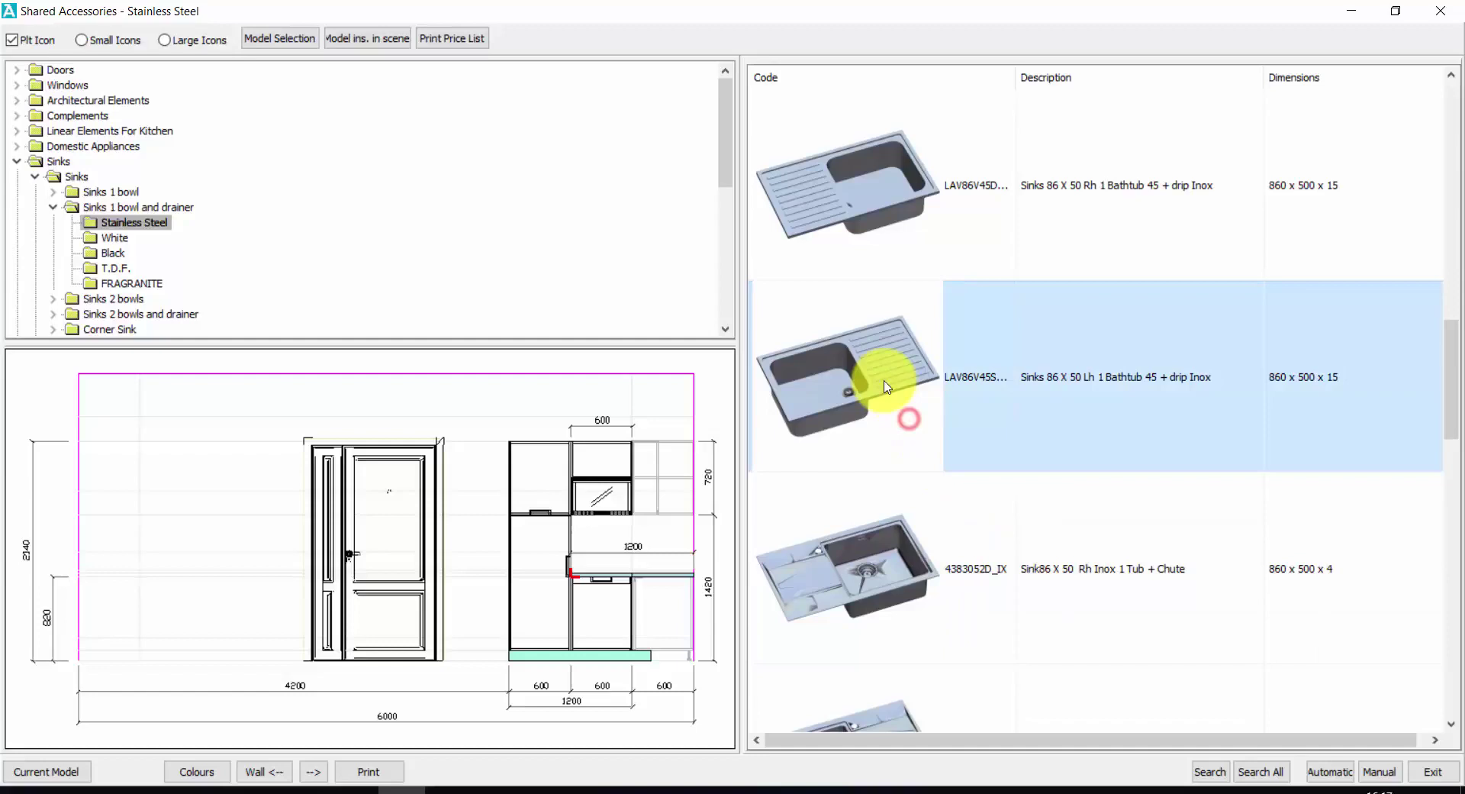
double_click(882, 381)
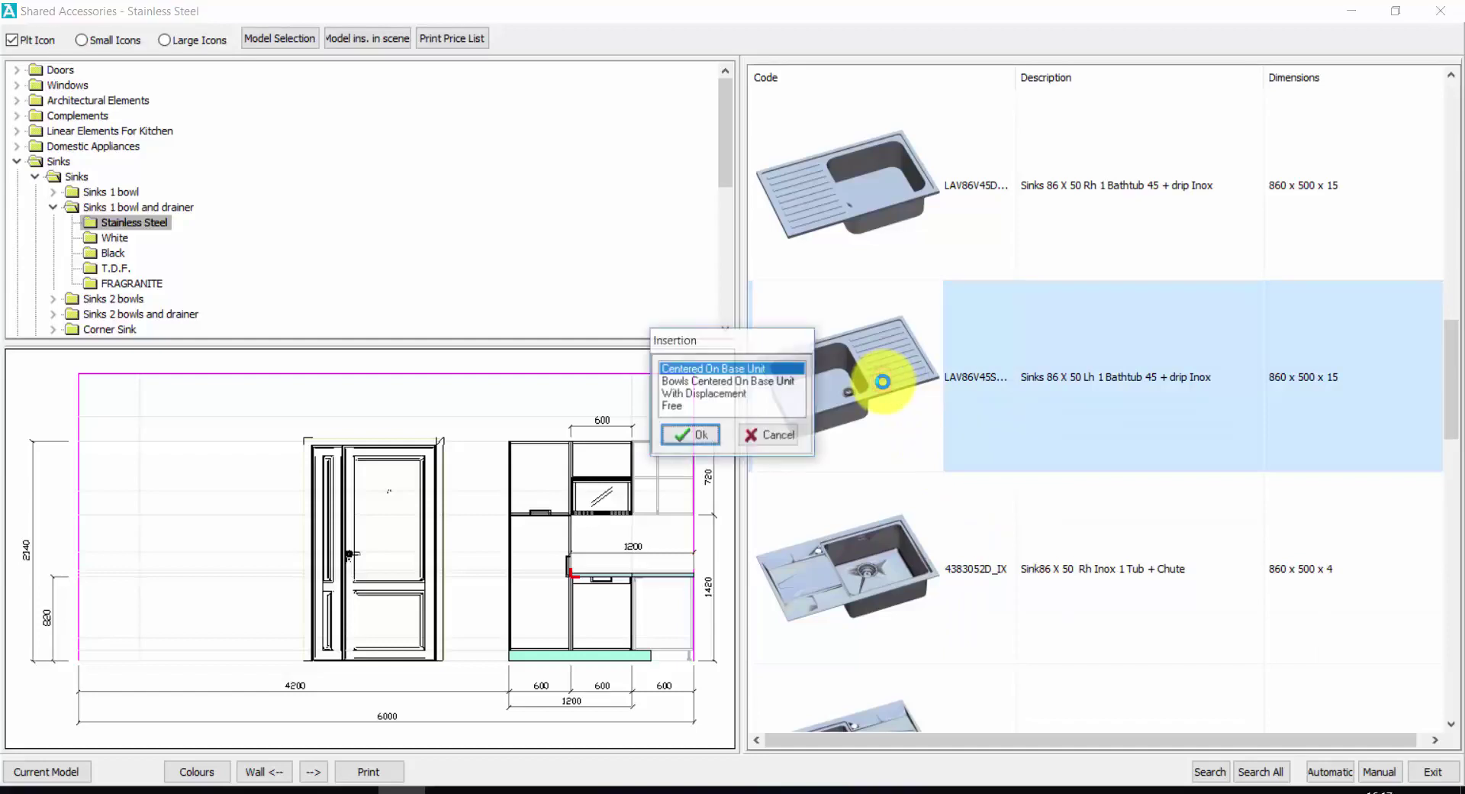
click(692, 381)
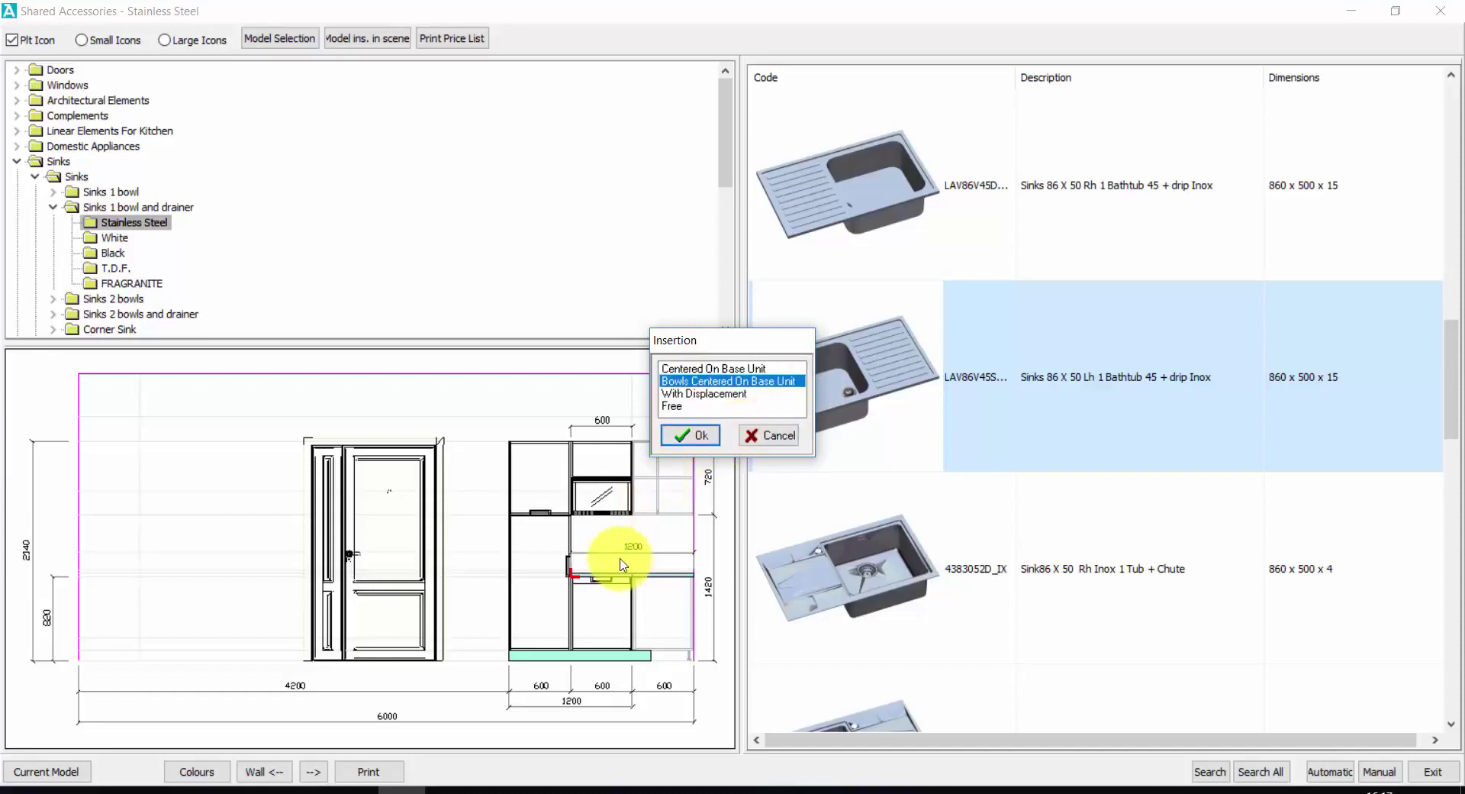
click(689, 435)
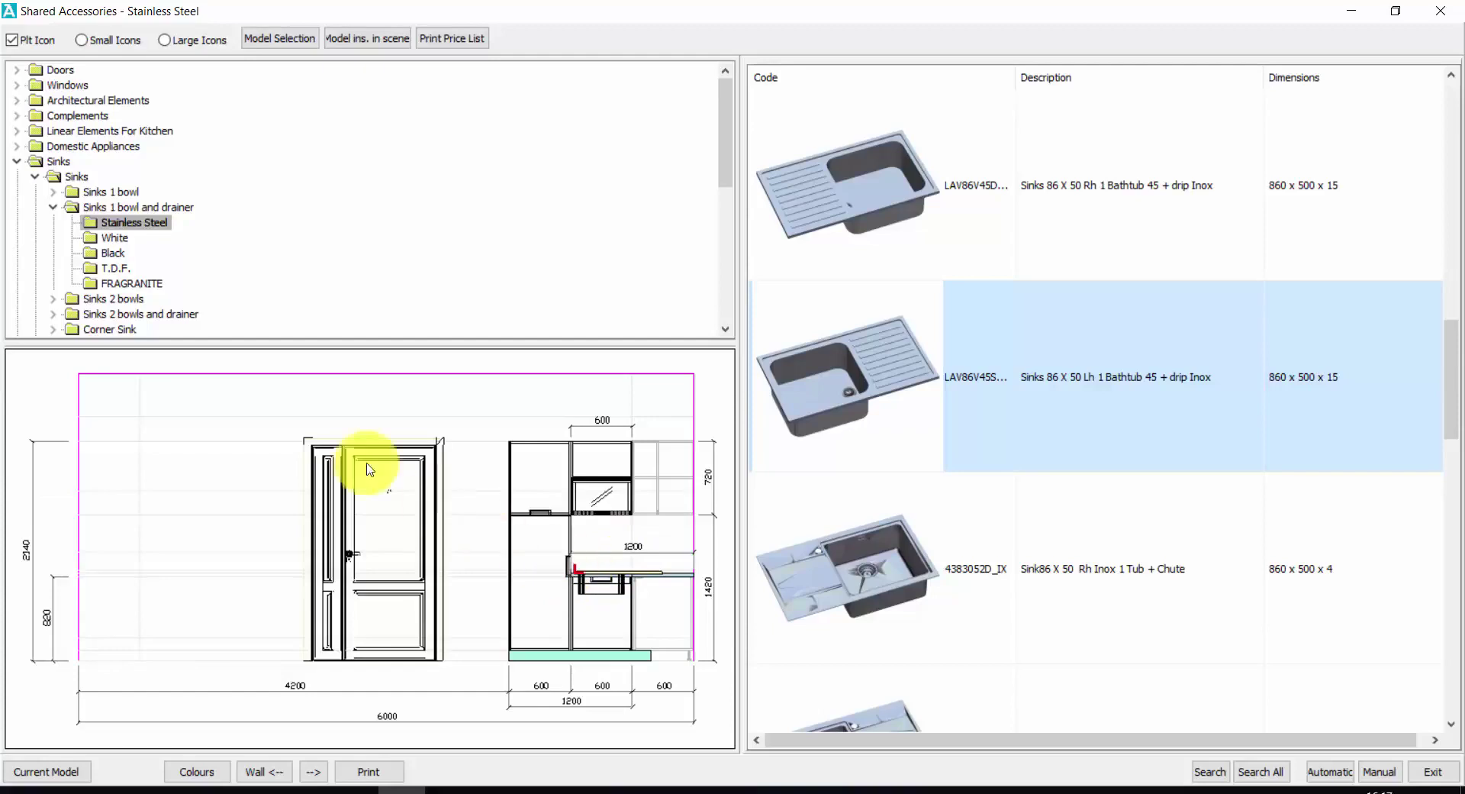
Insert the Taps Quadro tap RUQU10, Source Steel Polished Steel, at the sink
click(16, 161)
click(16, 177)
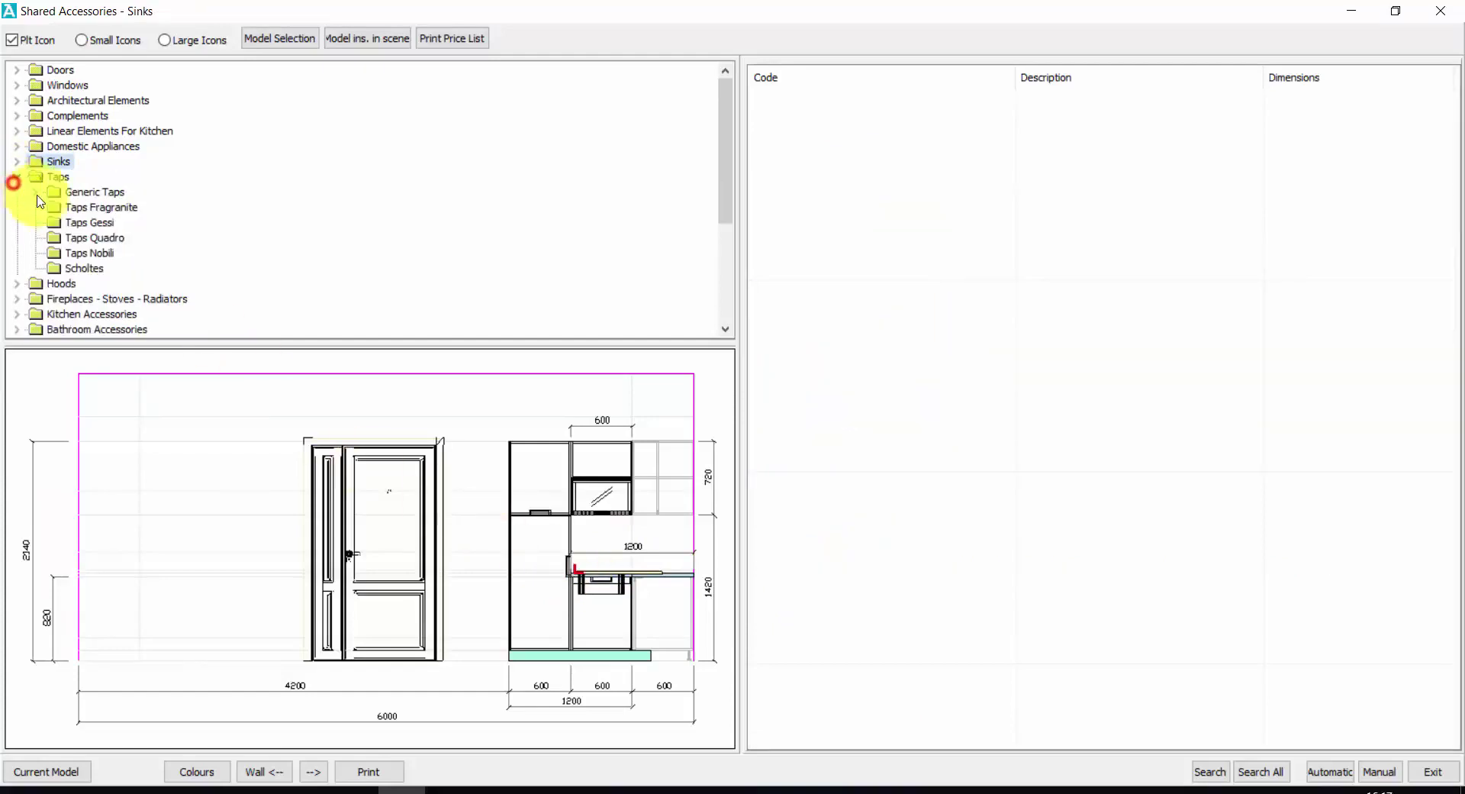
click(81, 206)
click(90, 222)
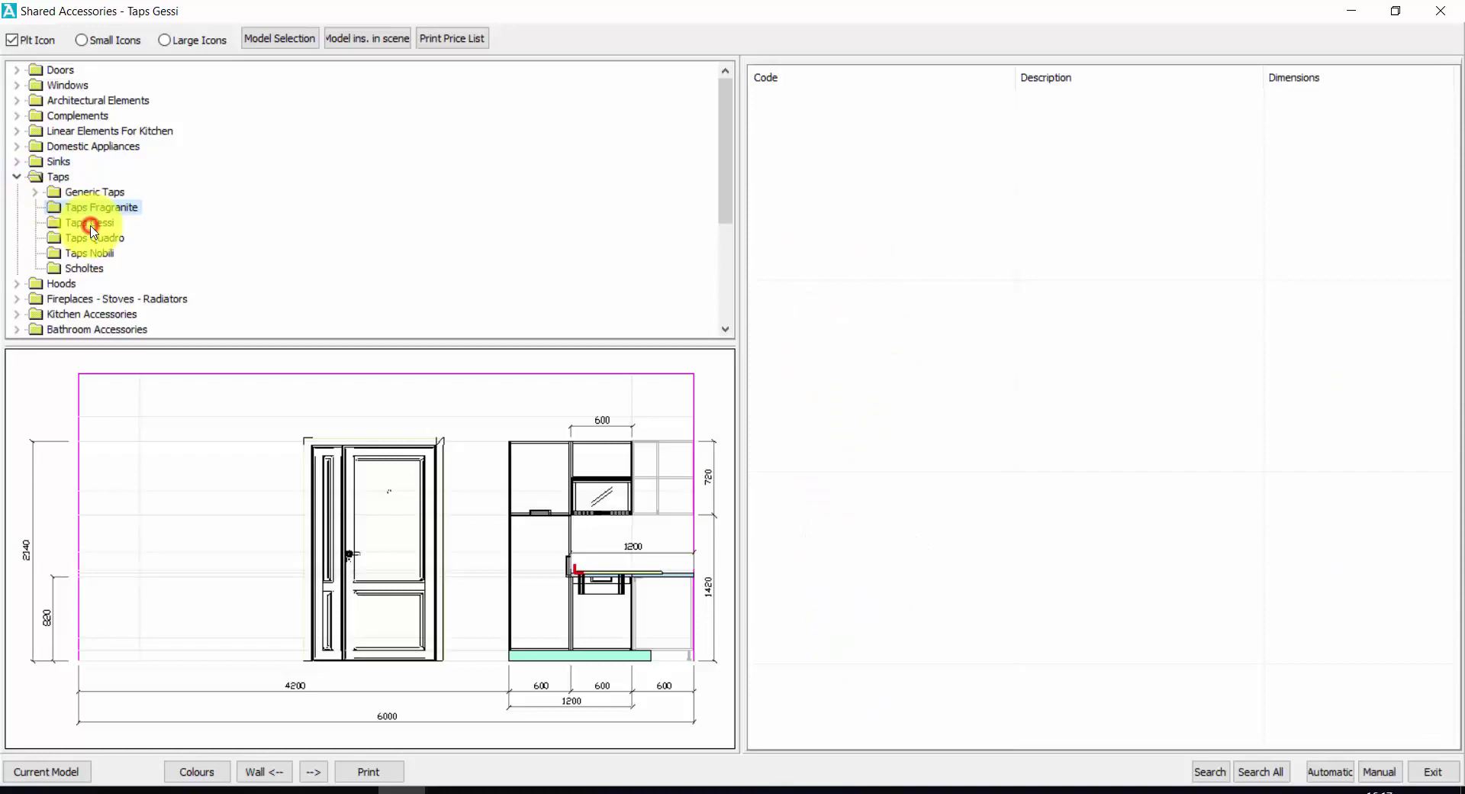
click(97, 237)
click(926, 487)
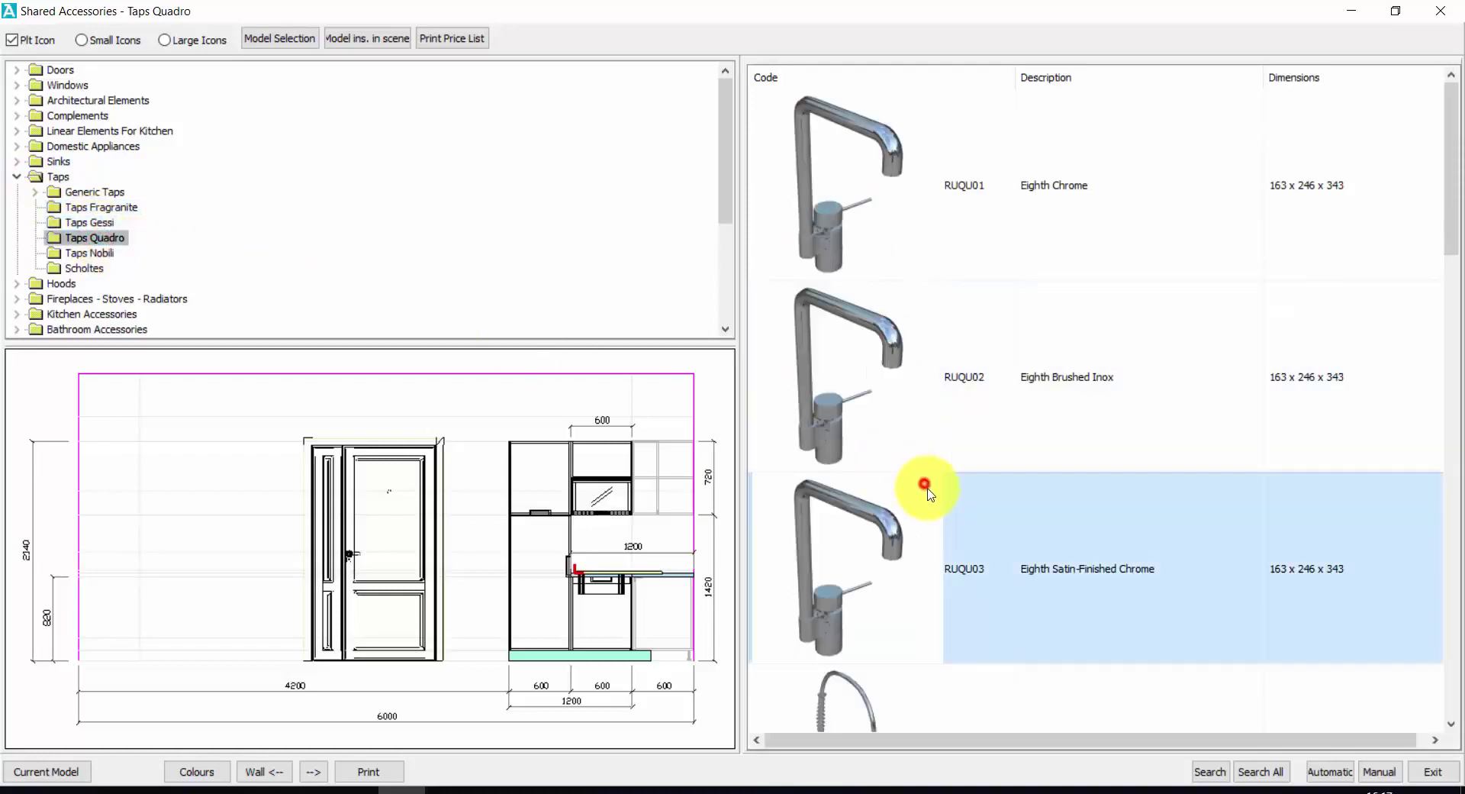
scroll(926, 487, down, 6)
click(870, 409)
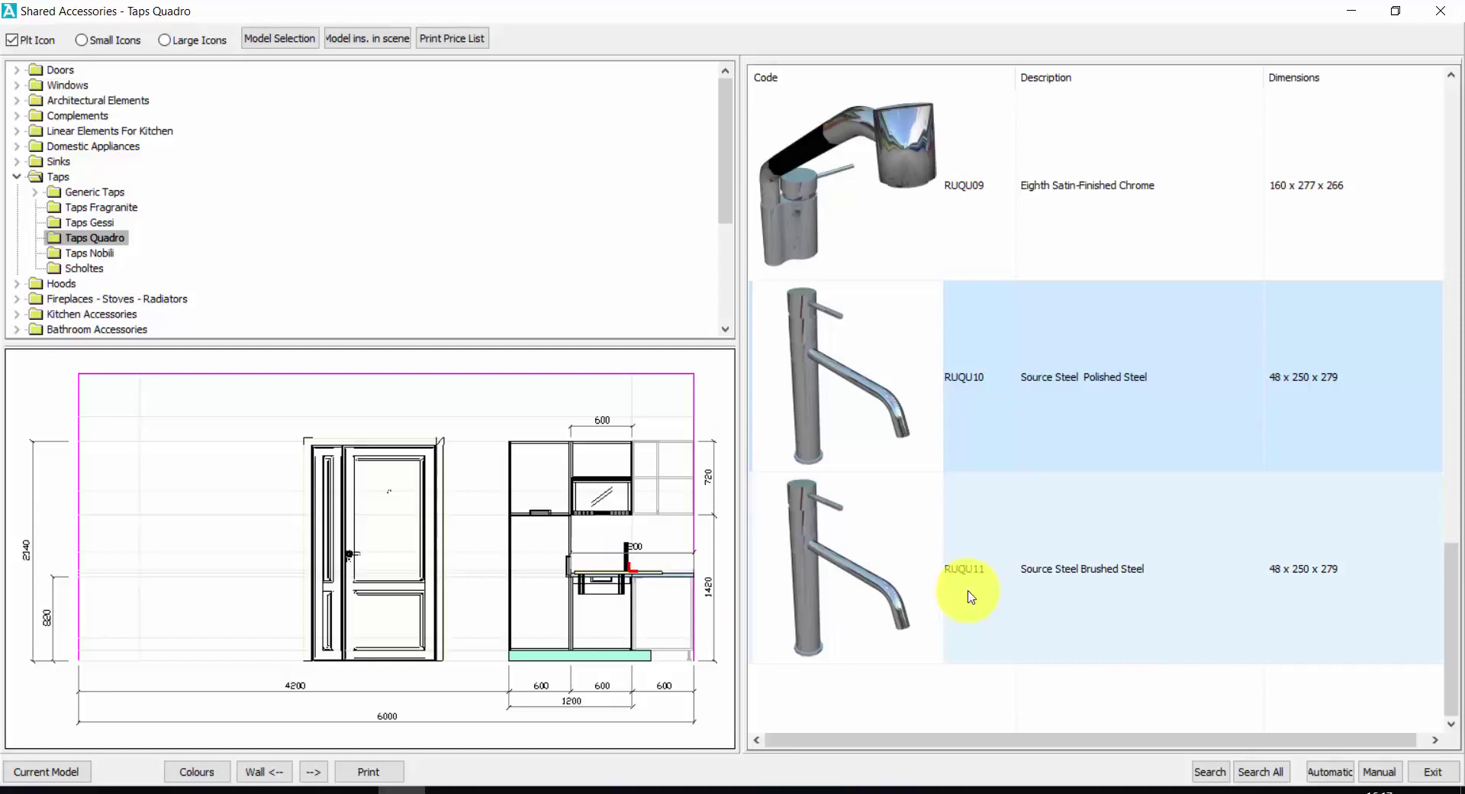
Leave the accessories library and cut the sink opening in the worktop with the Hole for sinks command
click(1424, 772)
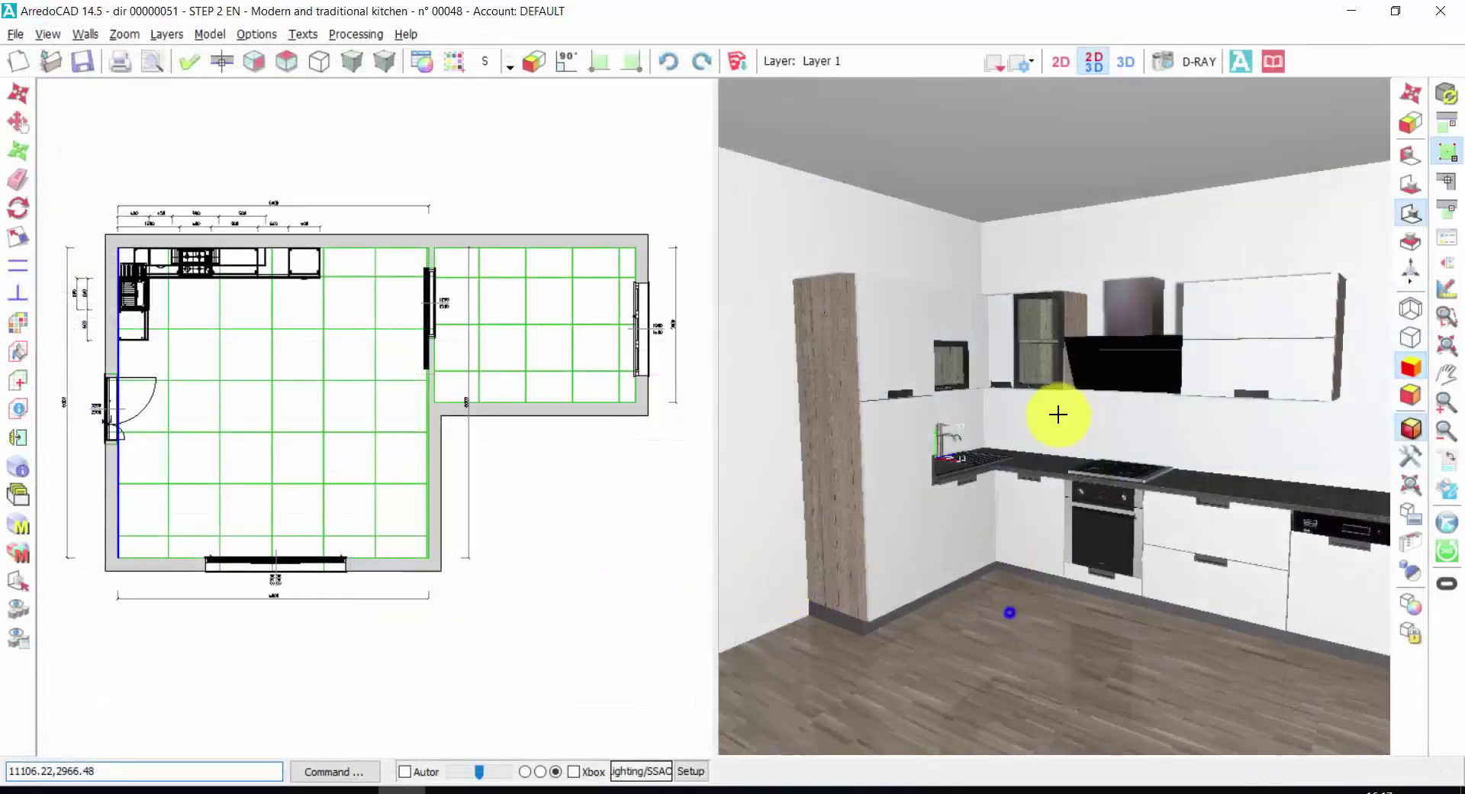
scroll(1056, 415, up, 5)
scroll(1048, 418, up, 5)
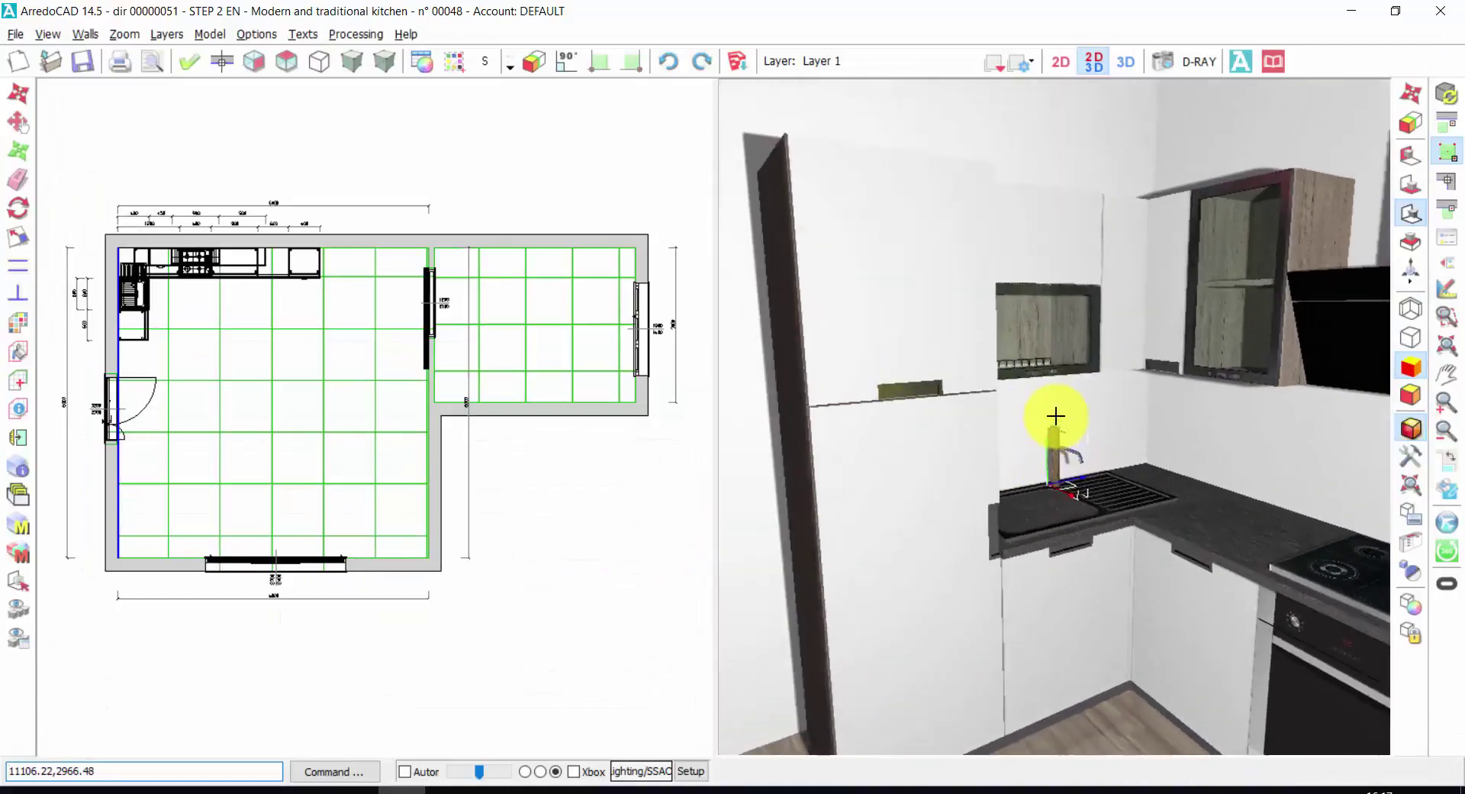
click(1054, 418)
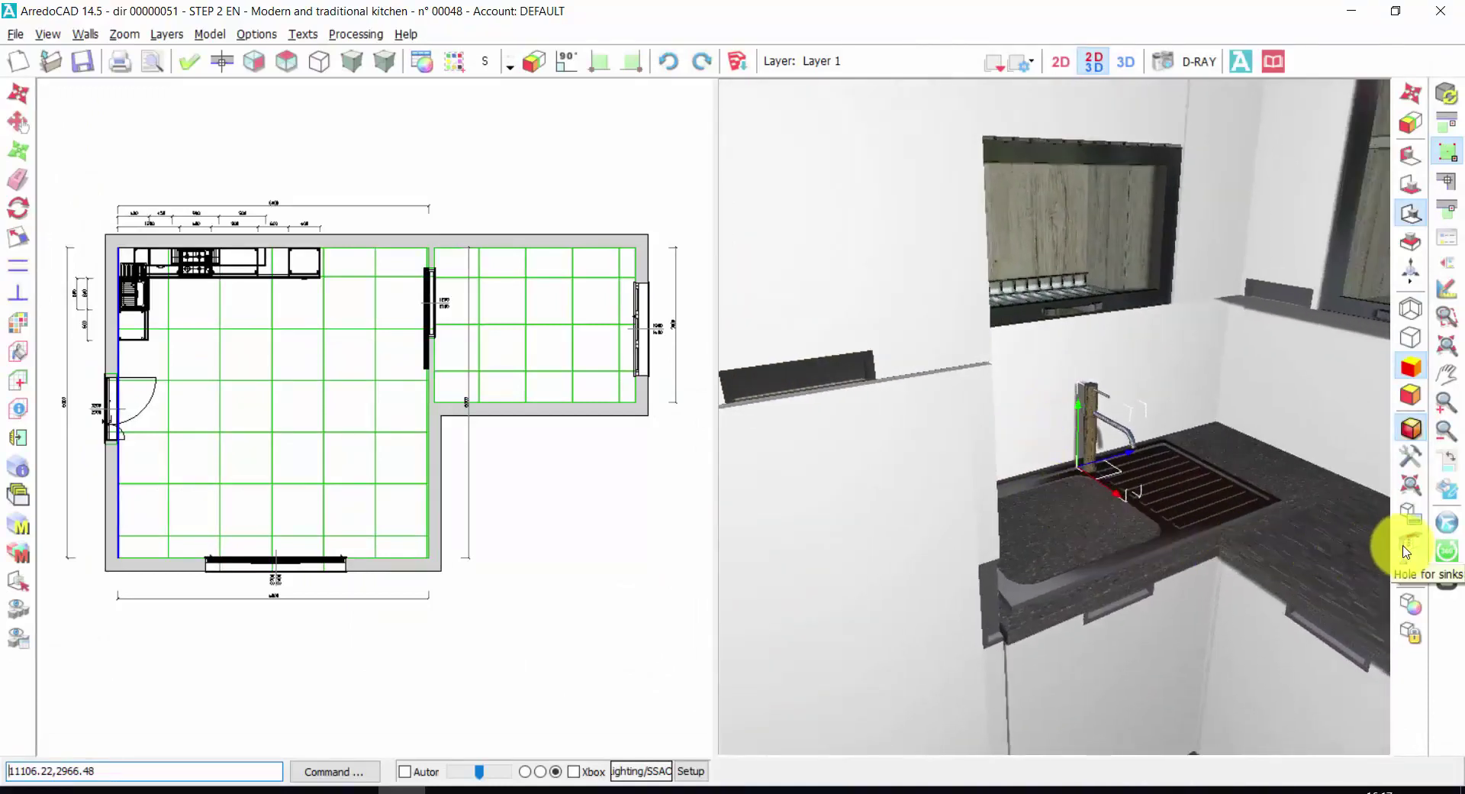
click(1161, 620)
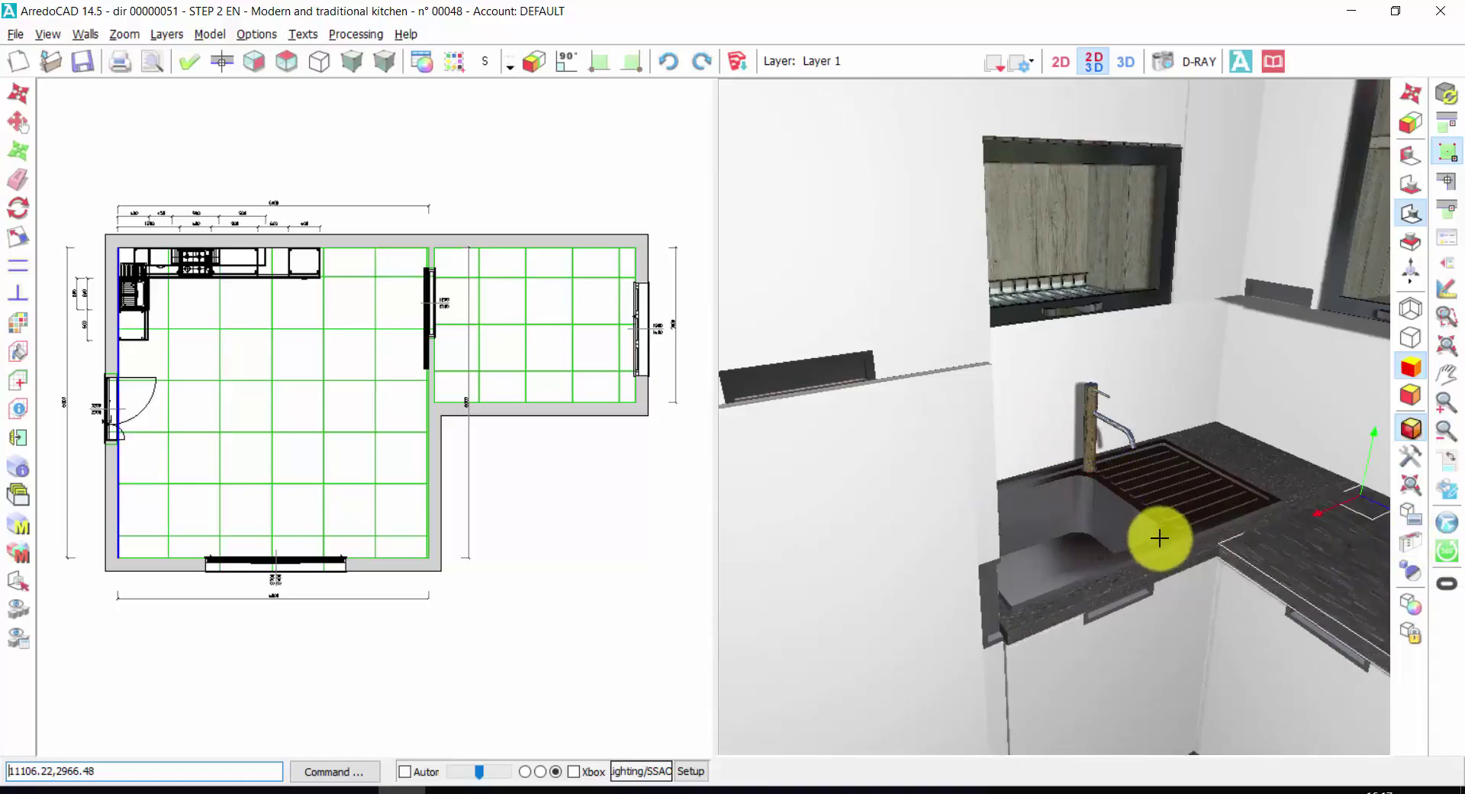
scroll(1056, 415, down, 3)
scroll(1055, 415, down, 5)
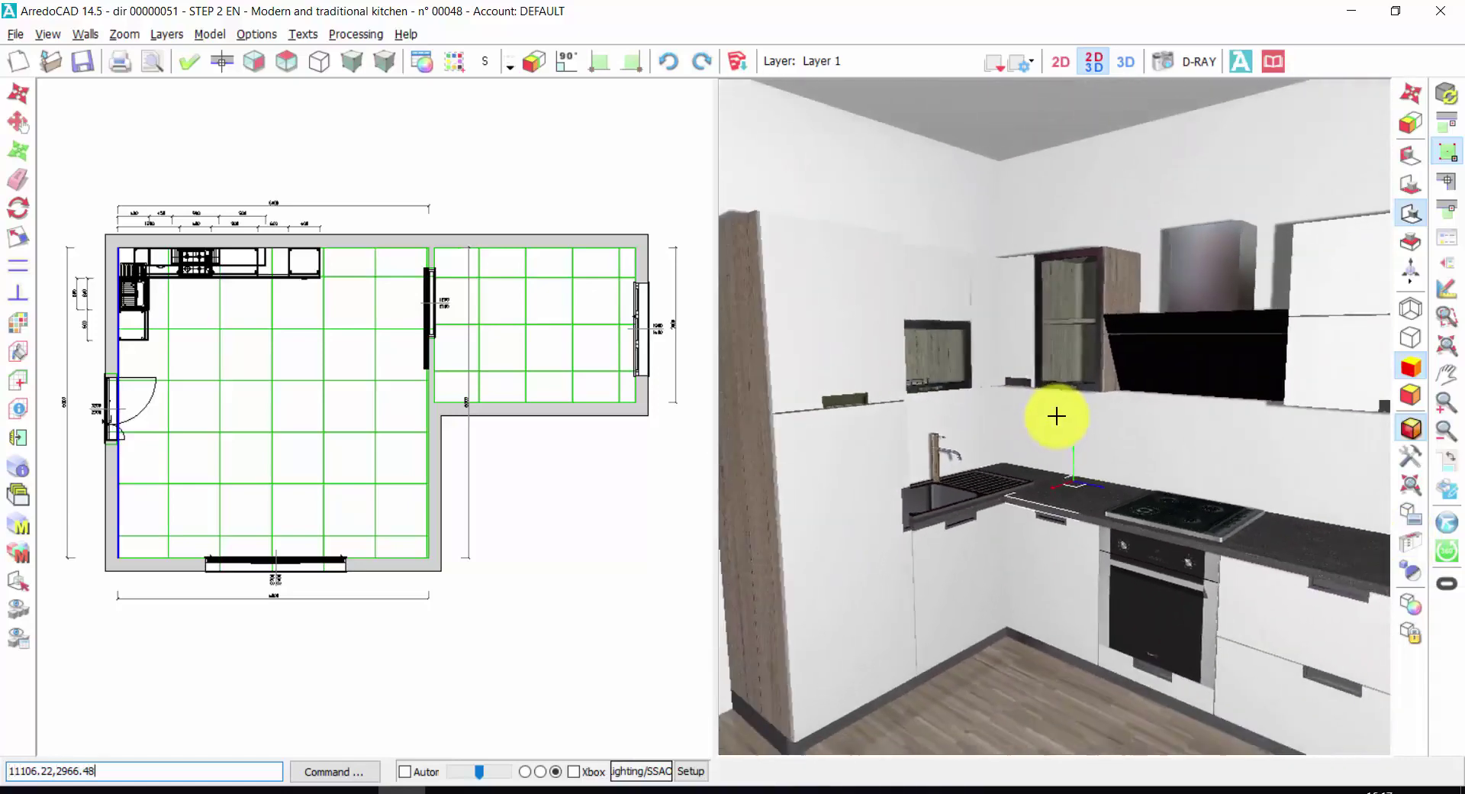
key(Left)
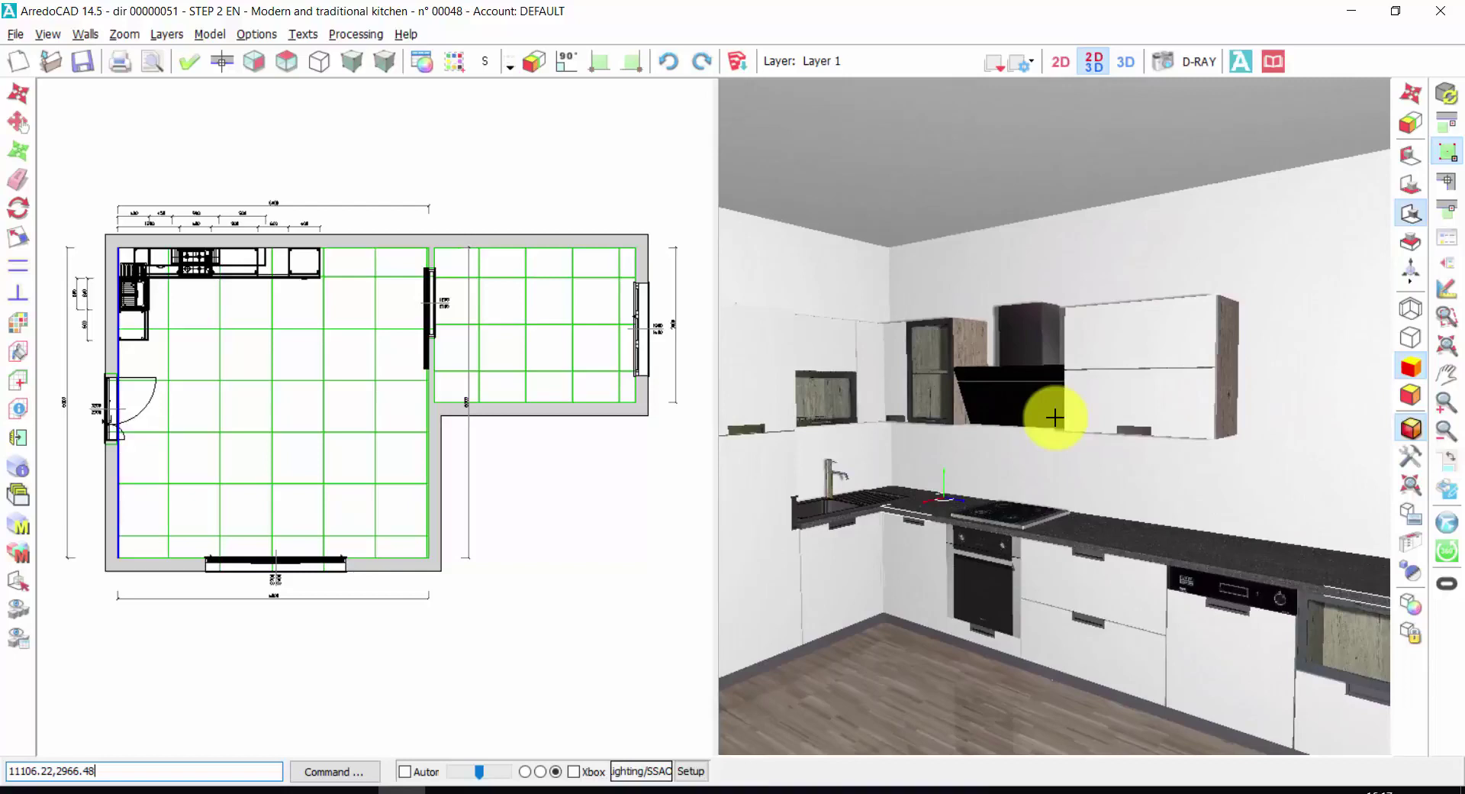
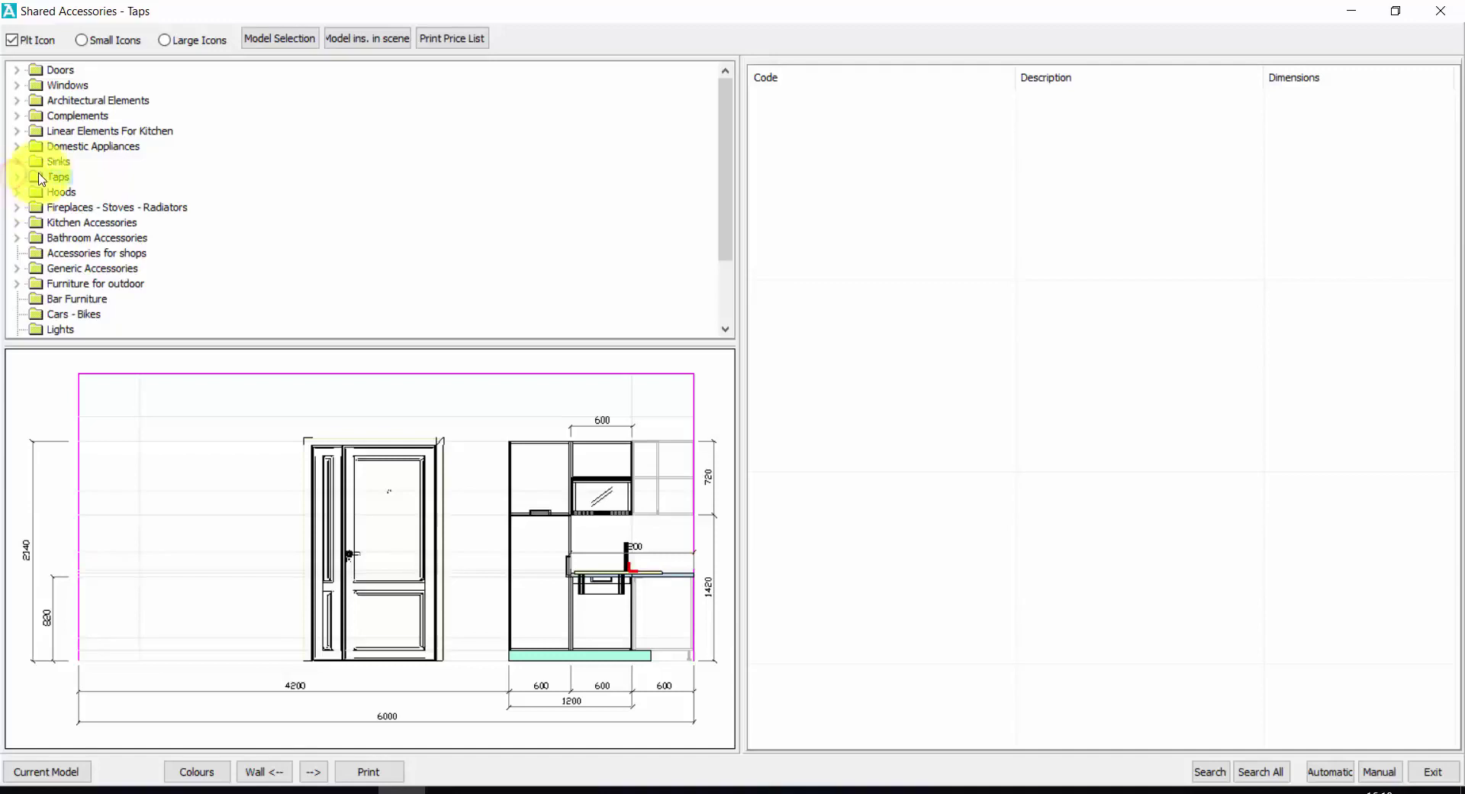
Browse the Kitchen Tables within the Complements of the shared accessories for a suitable table
click(16, 116)
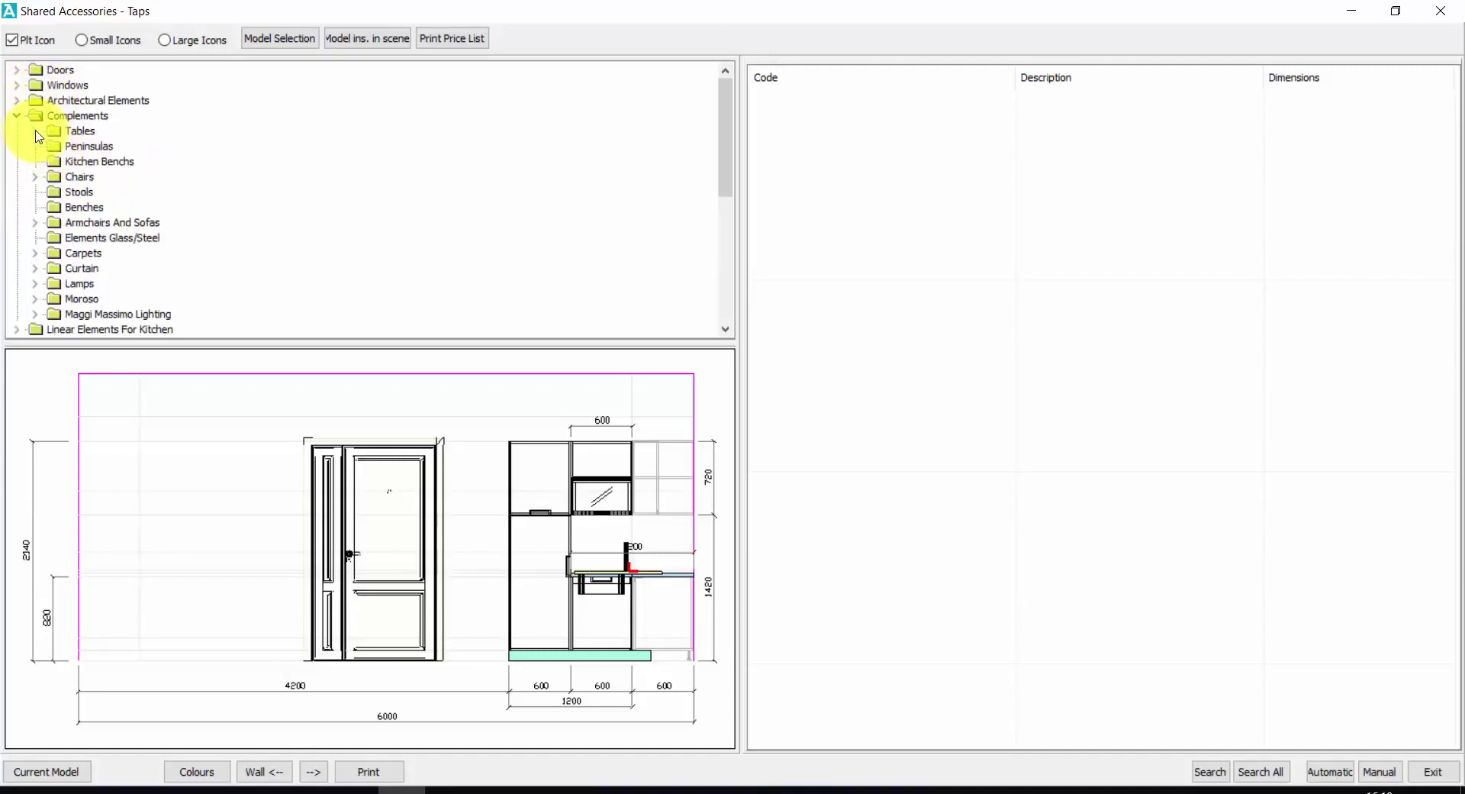
click(36, 133)
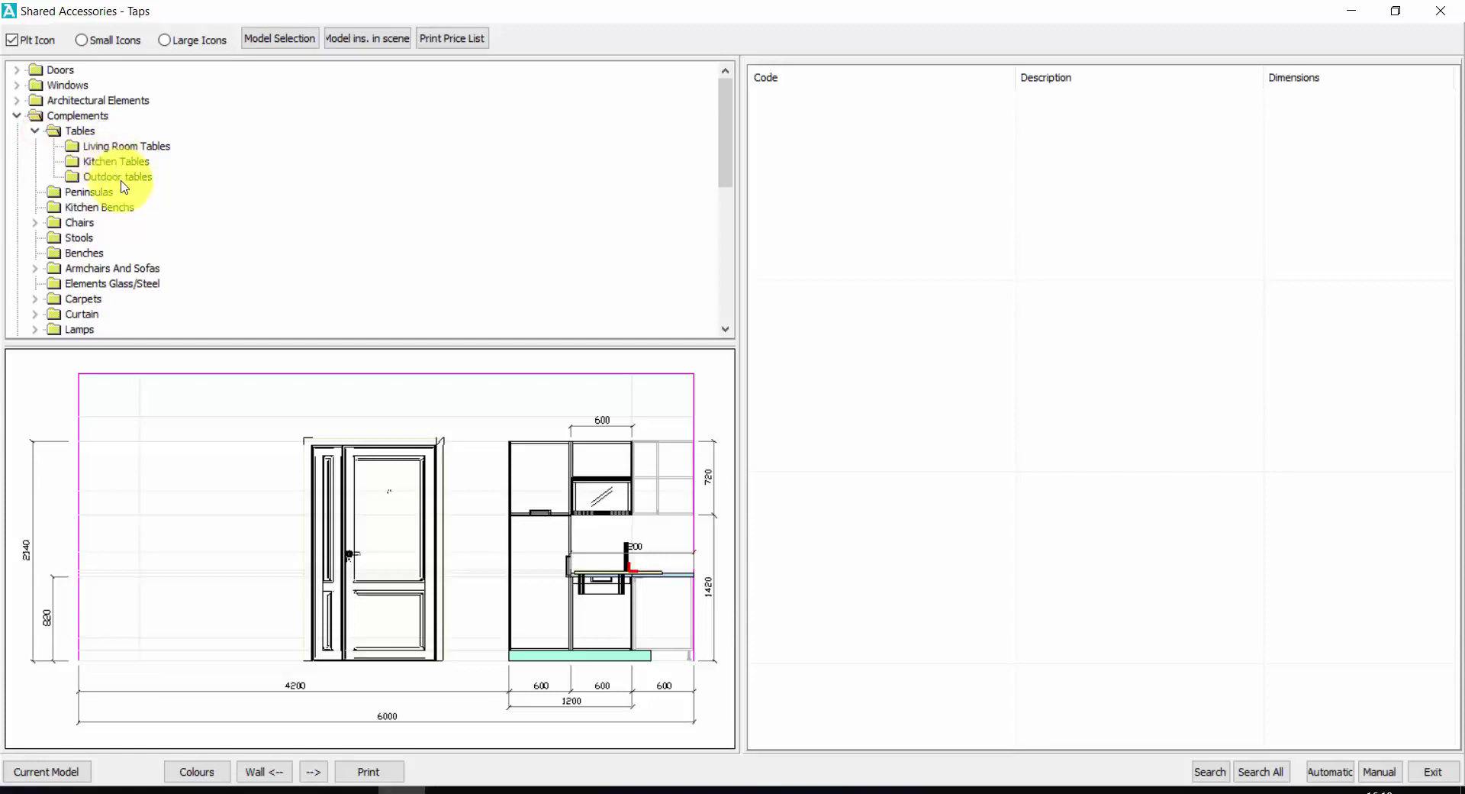
click(118, 161)
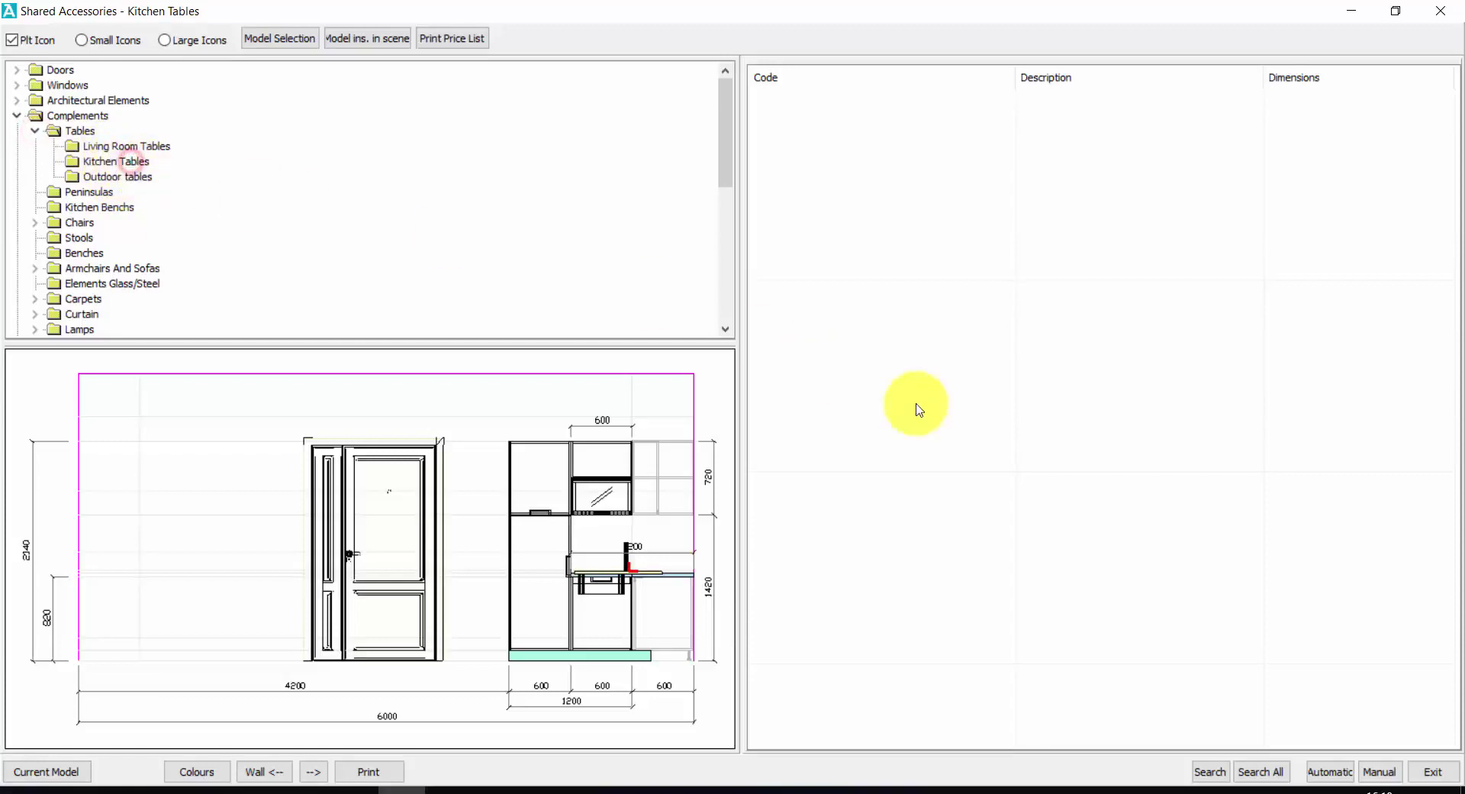
scroll(1026, 359, down, 10)
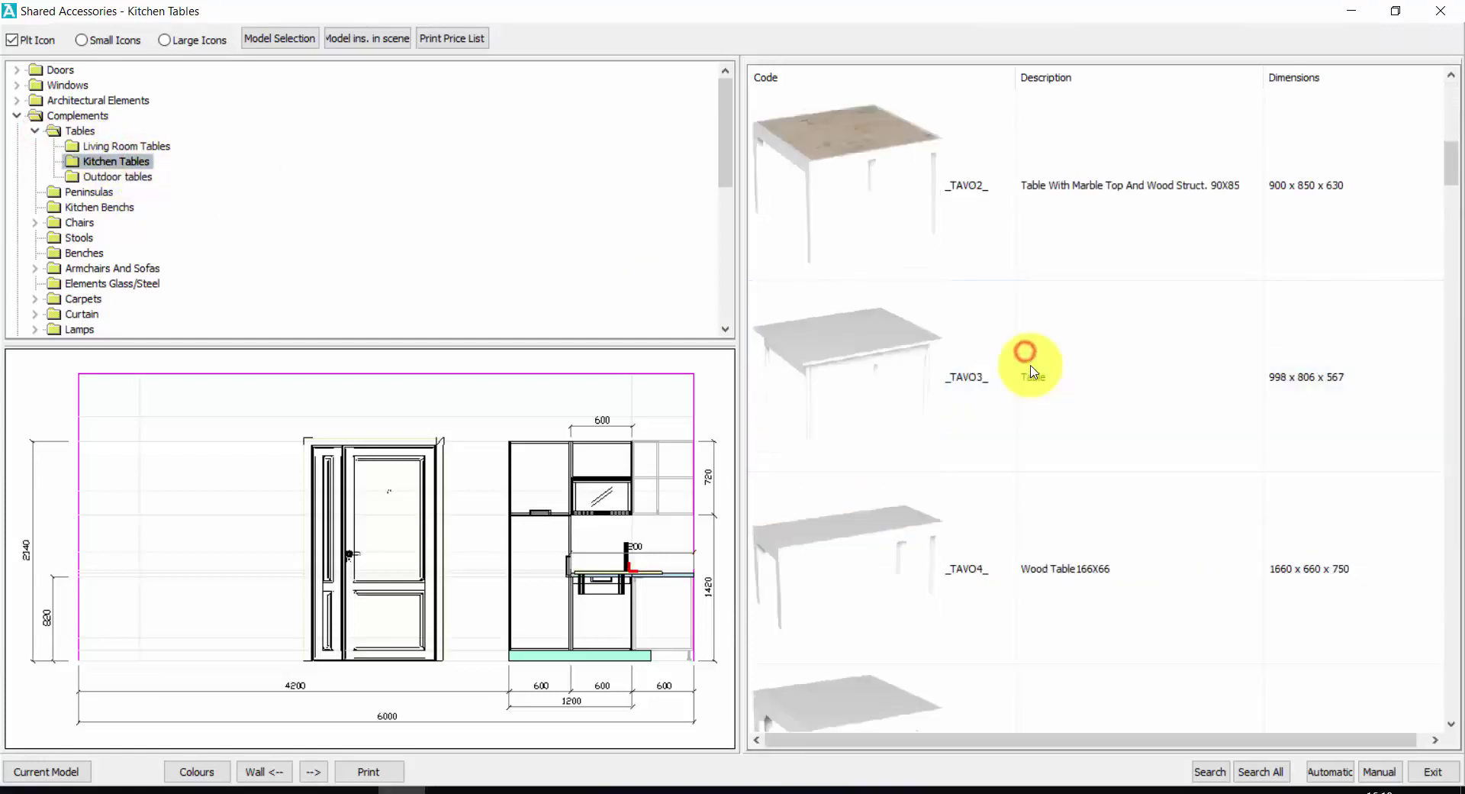
scroll(1037, 378, down, 8)
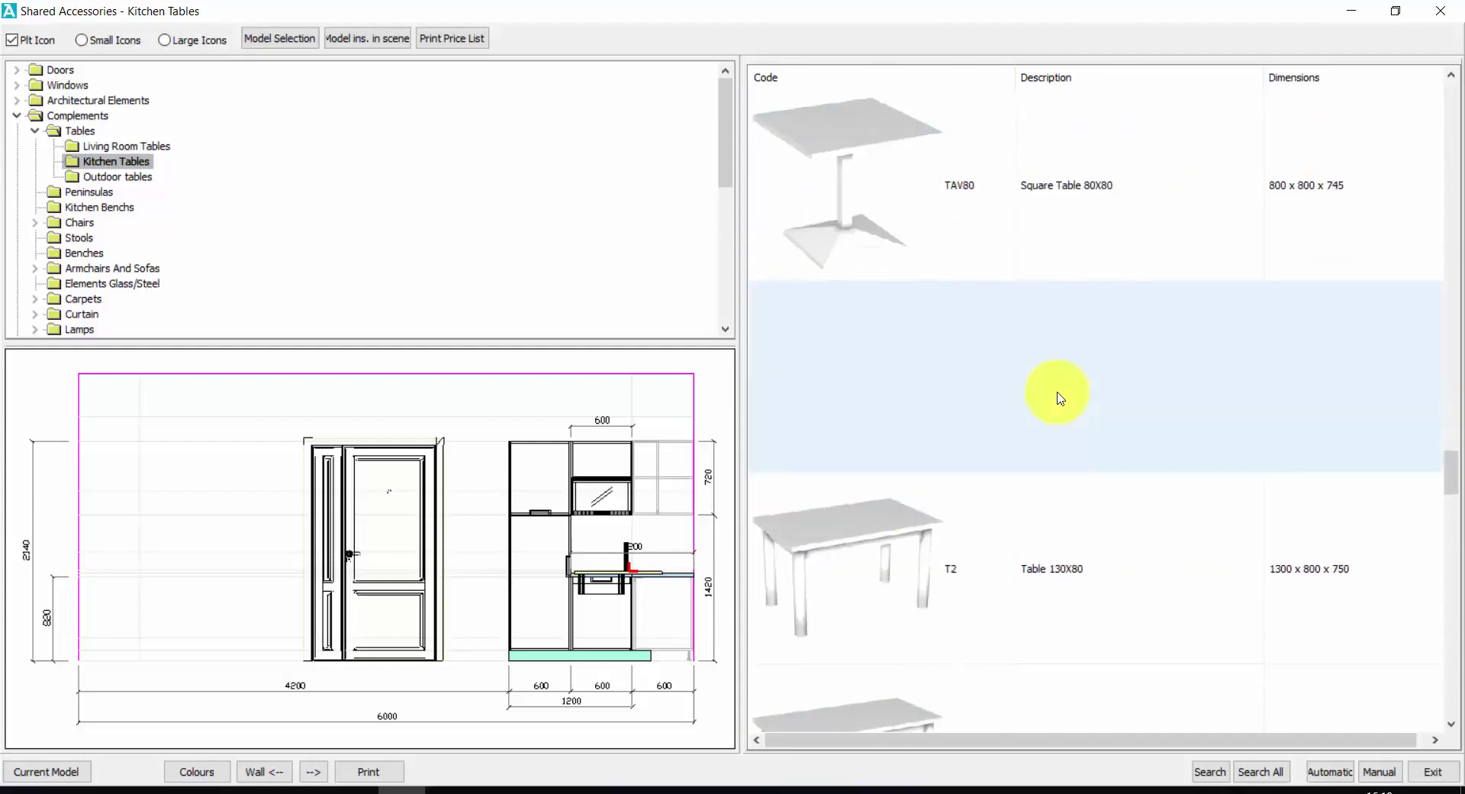
scroll(1057, 405, up, 5)
scroll(1057, 416, up, 6)
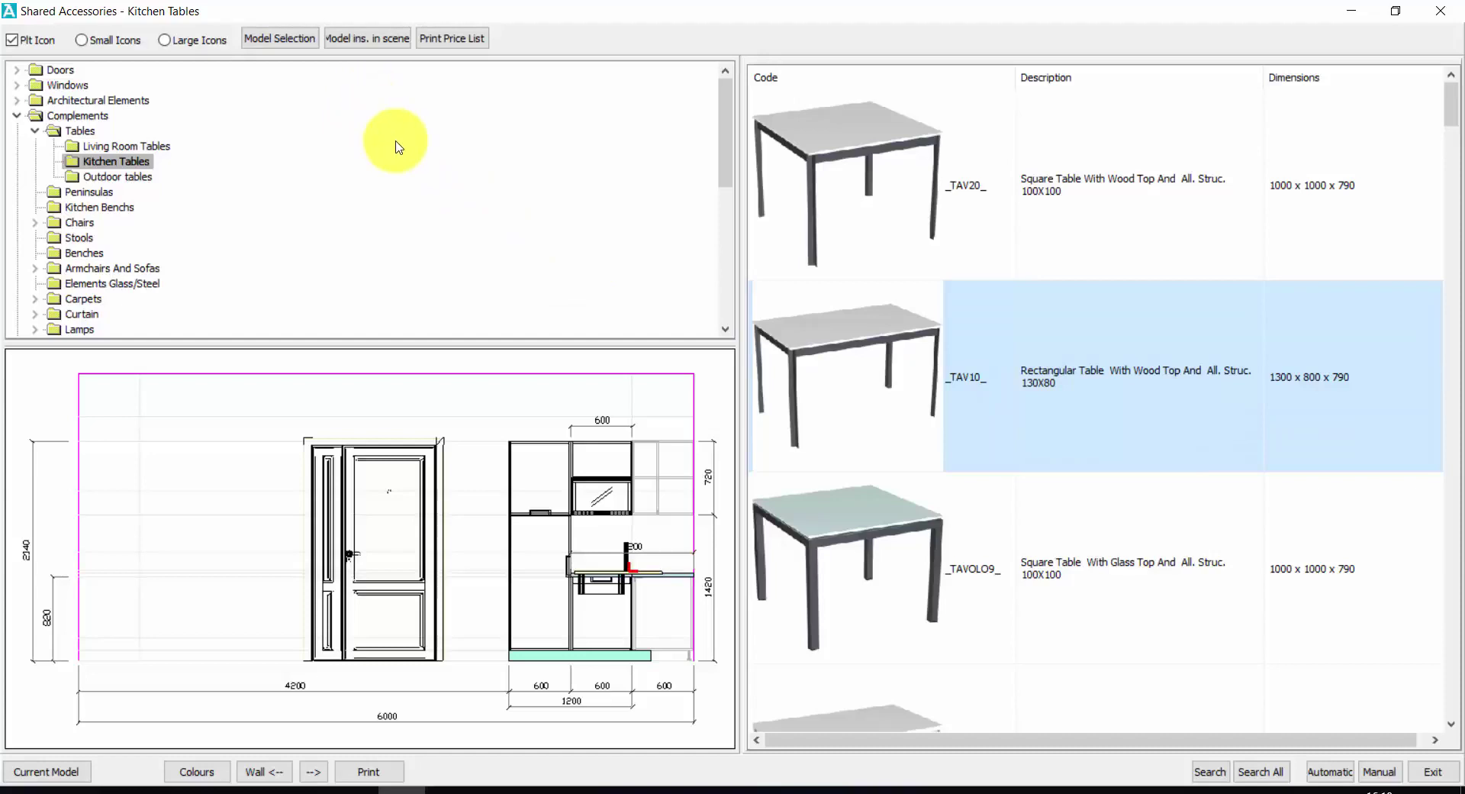
Switch the model catalogue to Cattelan
click(297, 45)
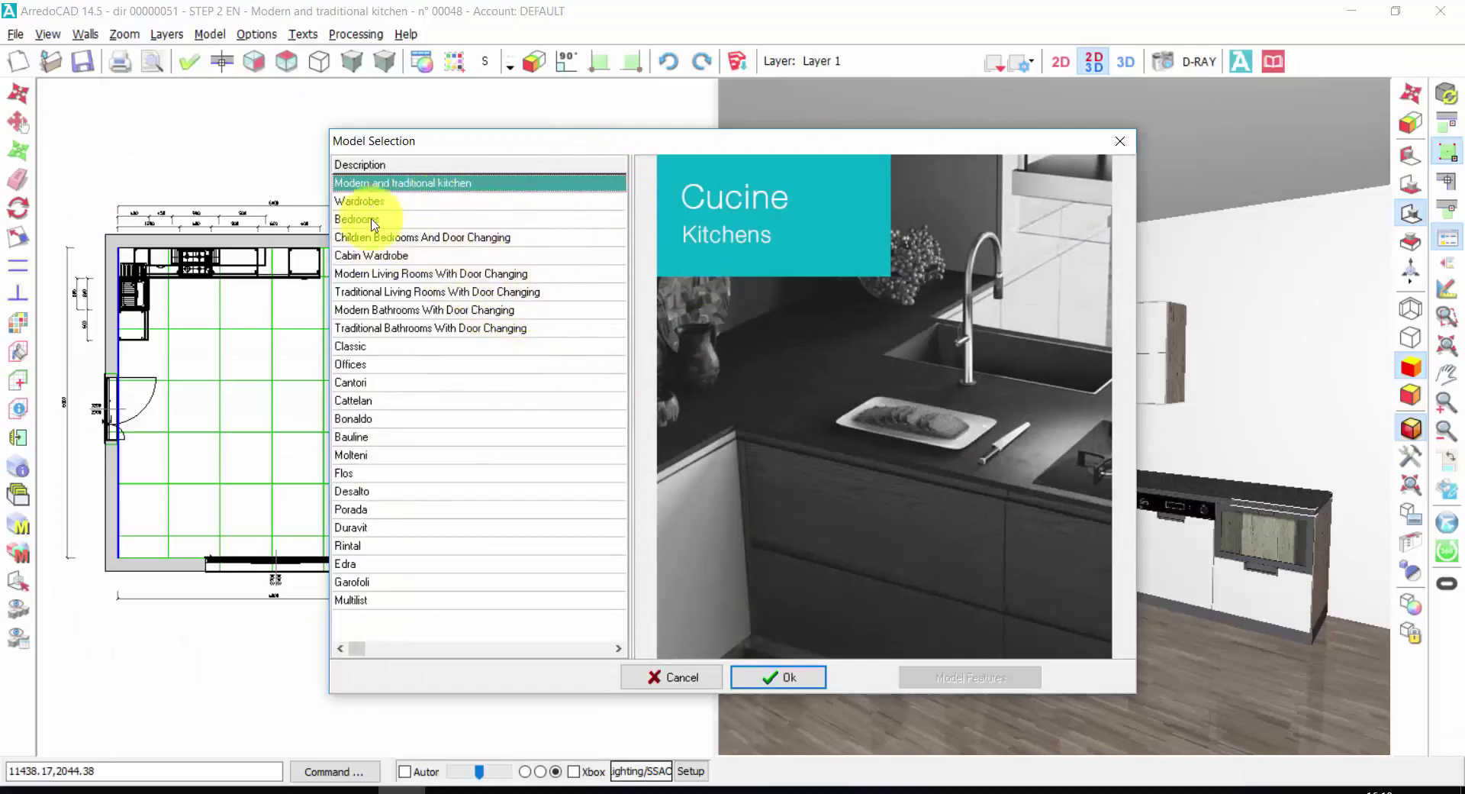
click(391, 402)
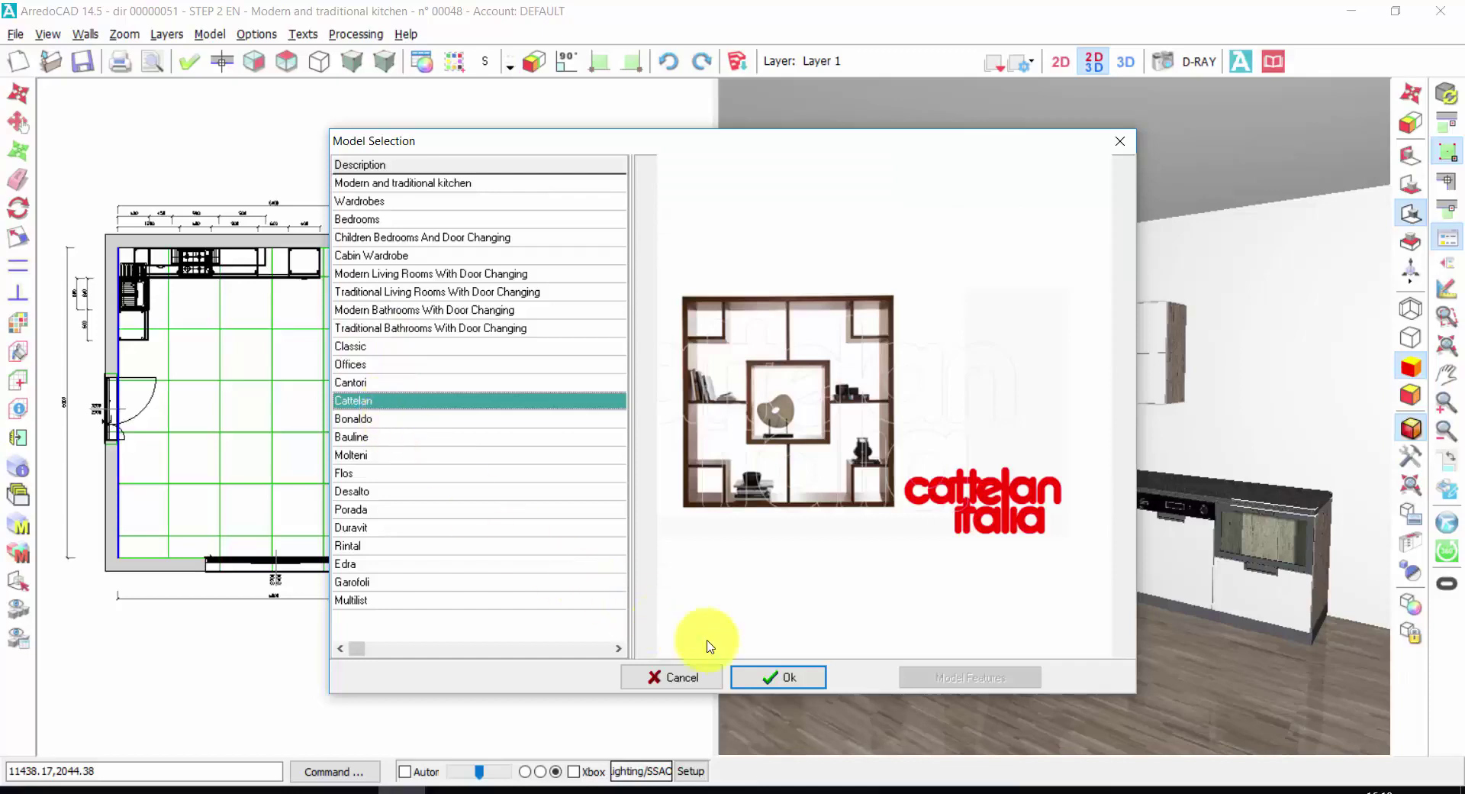
click(761, 681)
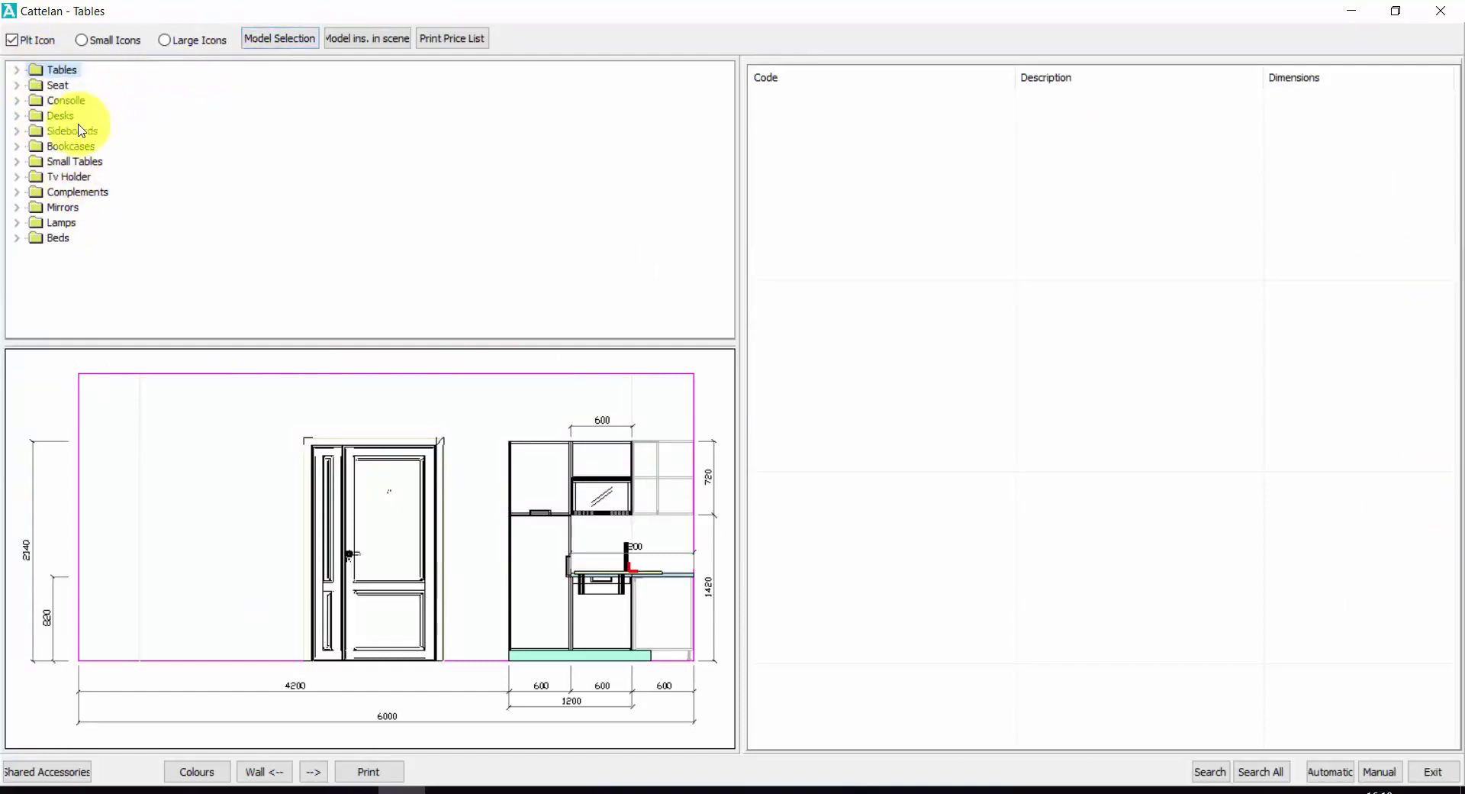
Browse the Cattelan tables to the DOMINO range and select the DOMINO_1 table with solid wood support, 2000 x 1000 x 750
click(17, 70)
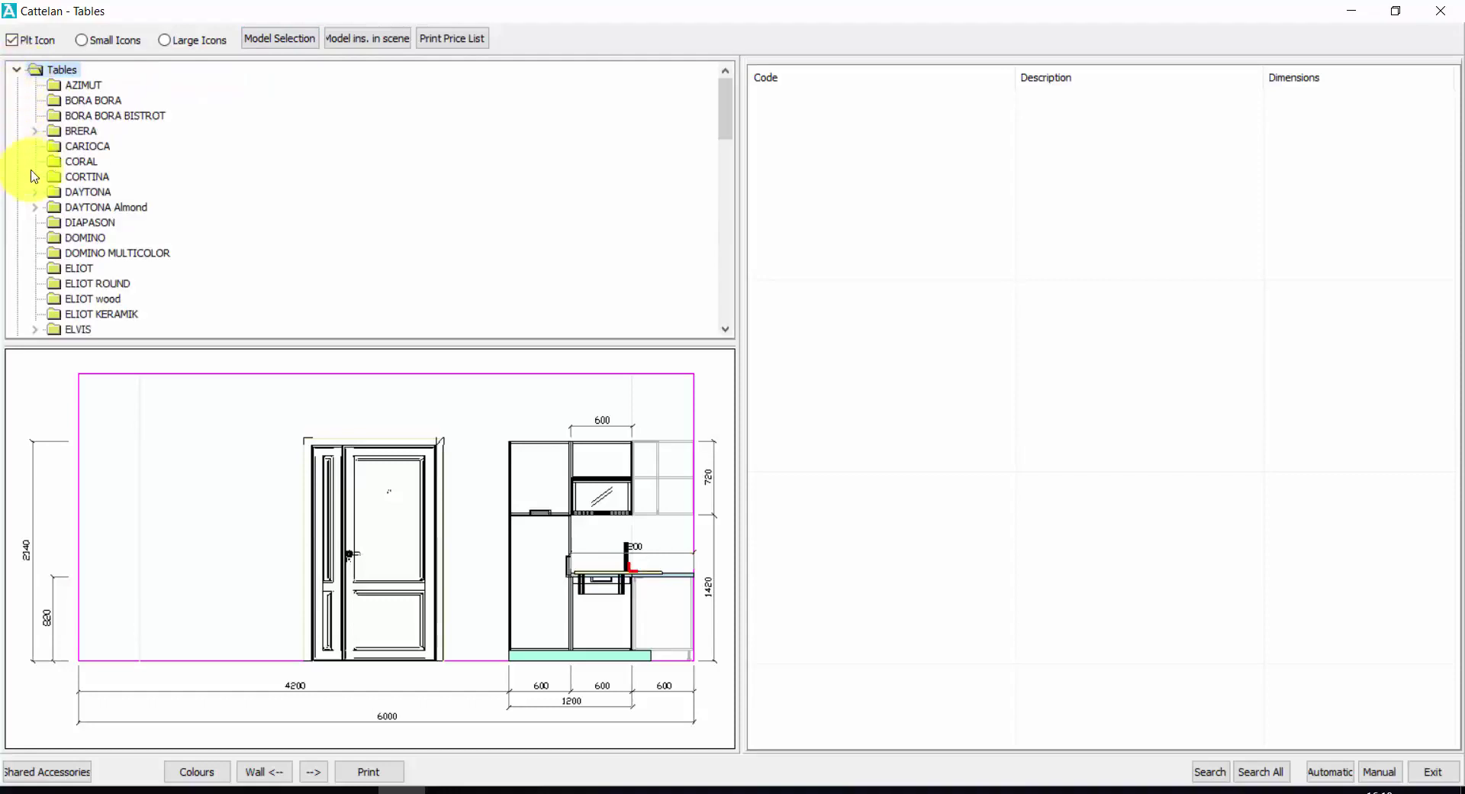
click(84, 116)
click(79, 147)
click(80, 162)
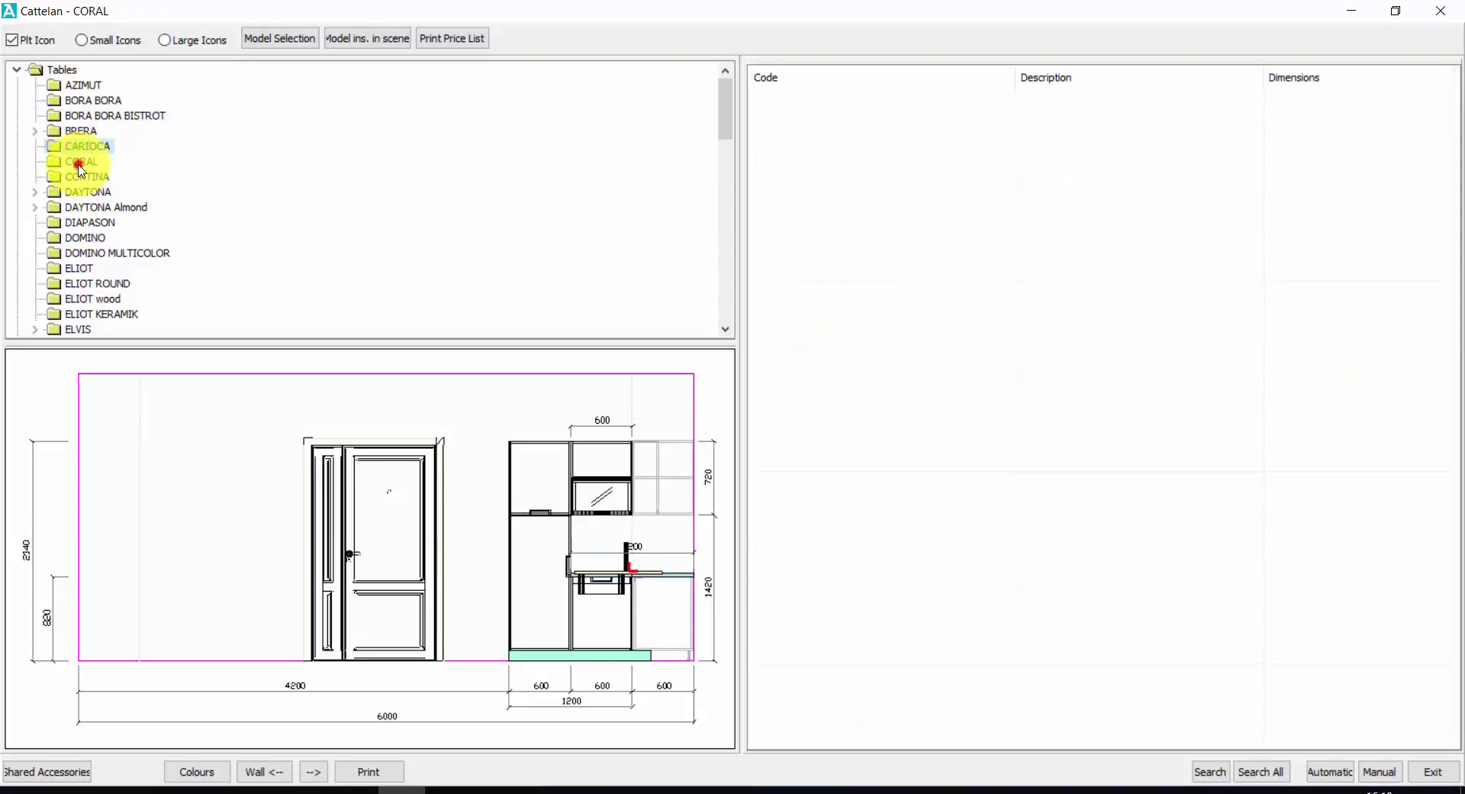
click(85, 222)
click(89, 241)
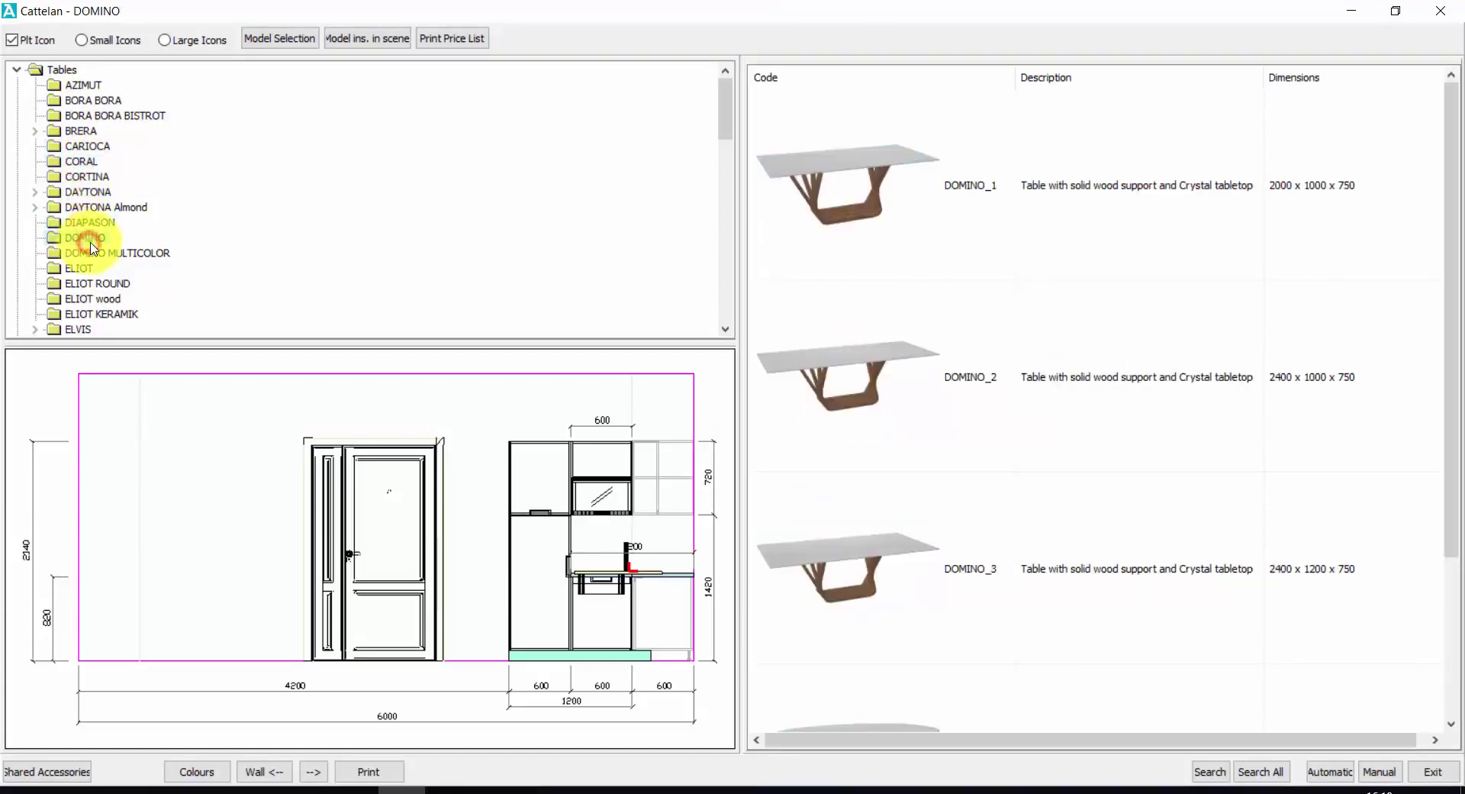
click(857, 261)
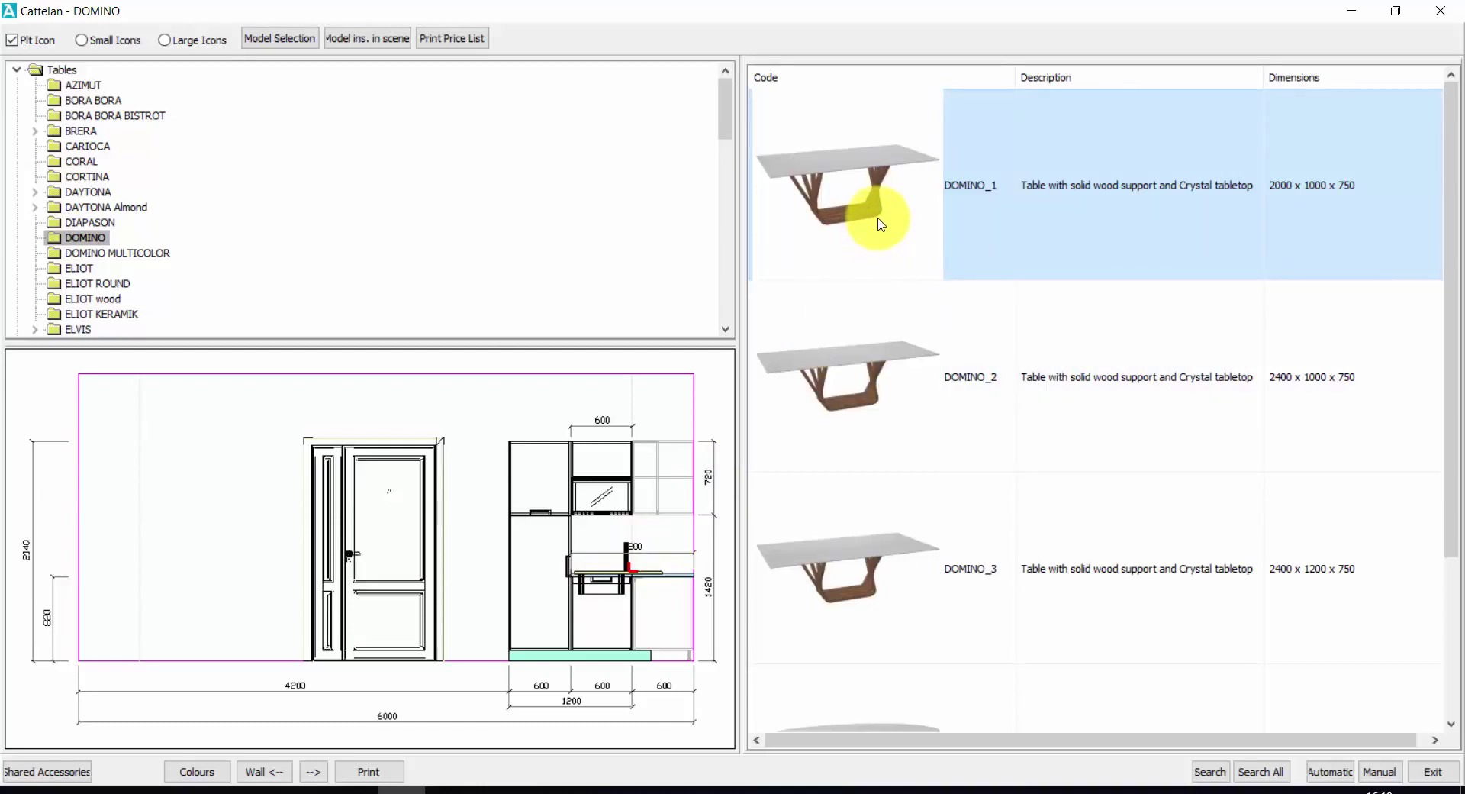
click(997, 200)
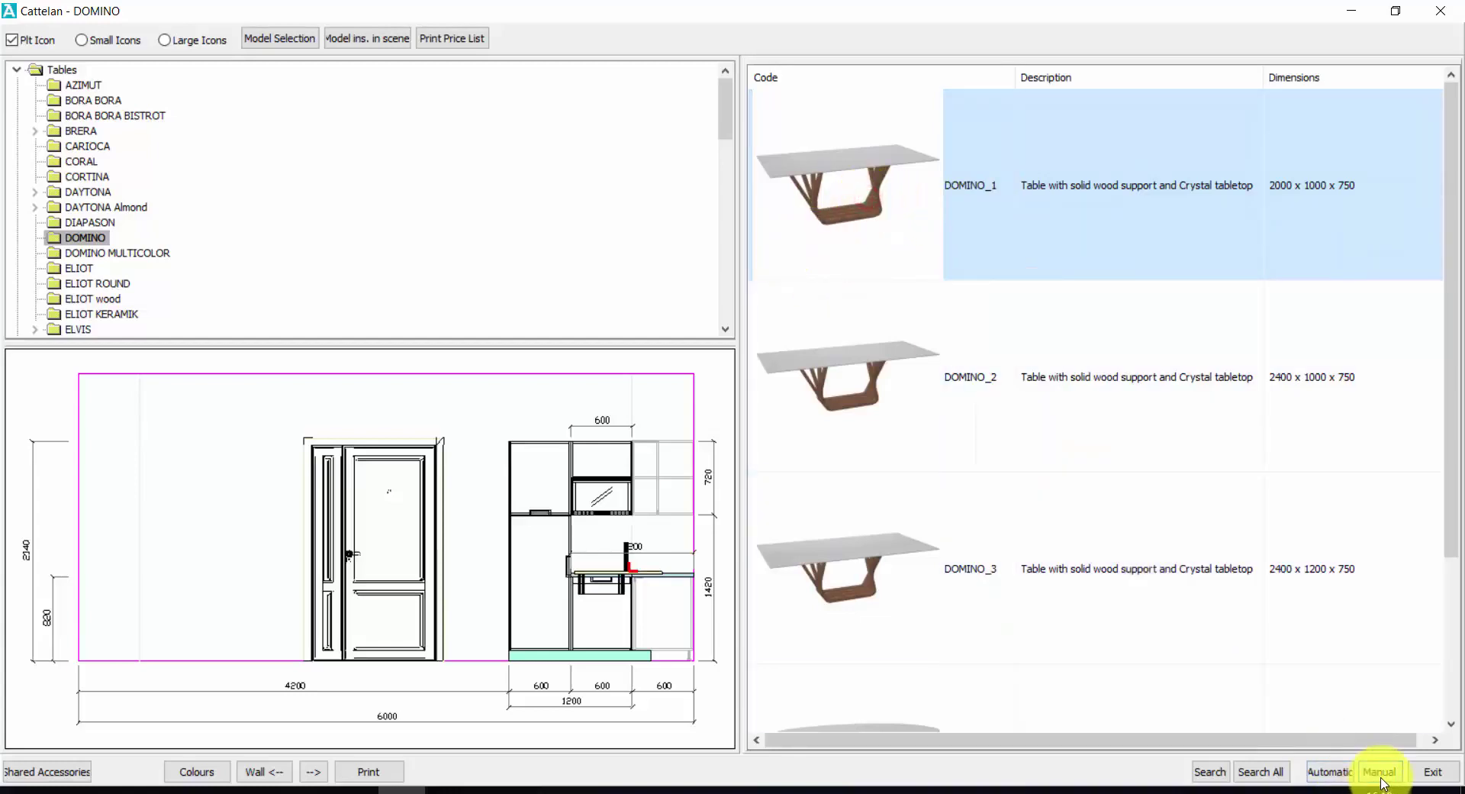
Insert the DOMINO_1 table manually in plan at the free end of the base units, with the Extra-Clear Crystal White Painted finish
double_click(890, 608)
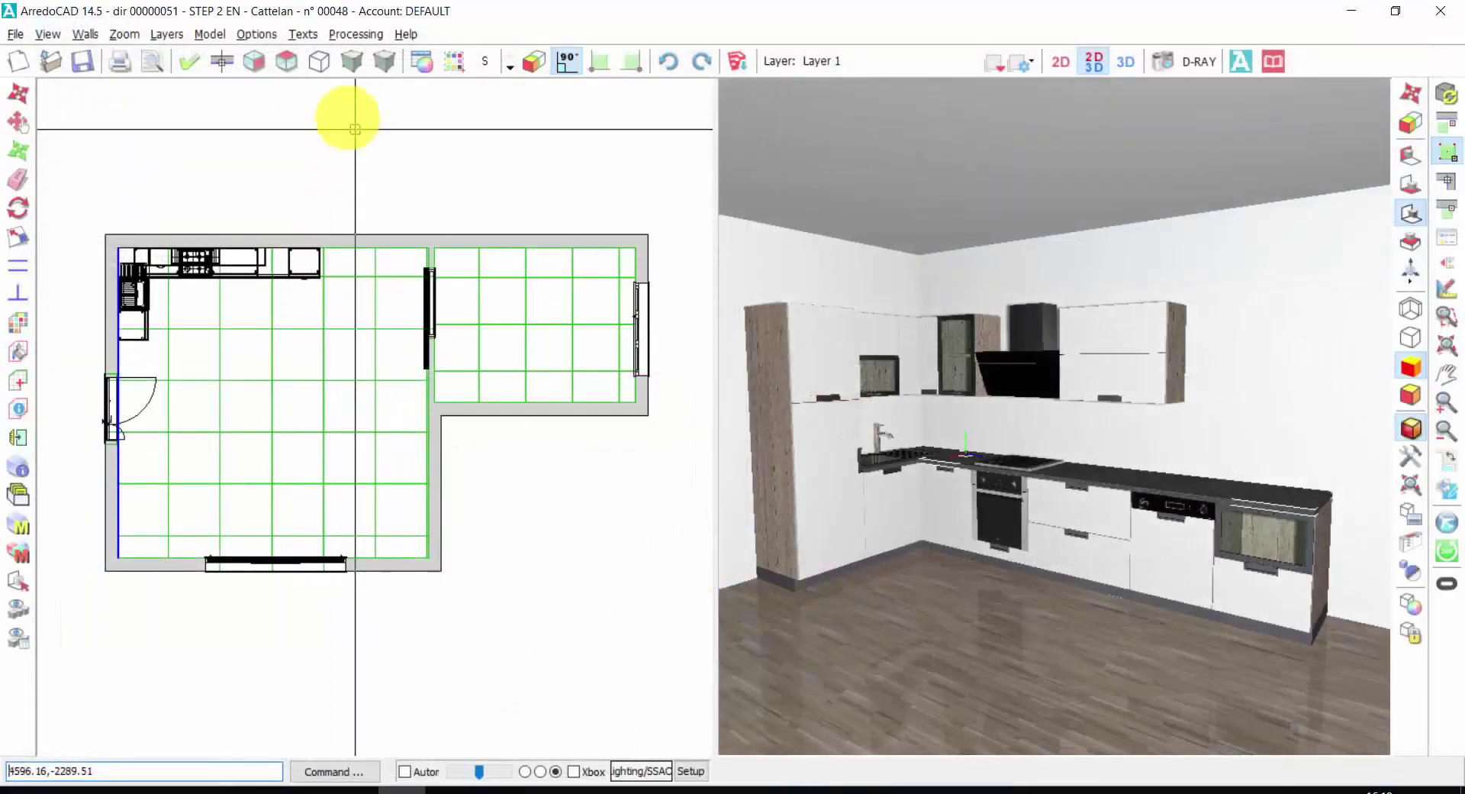
click(307, 317)
click(512, 232)
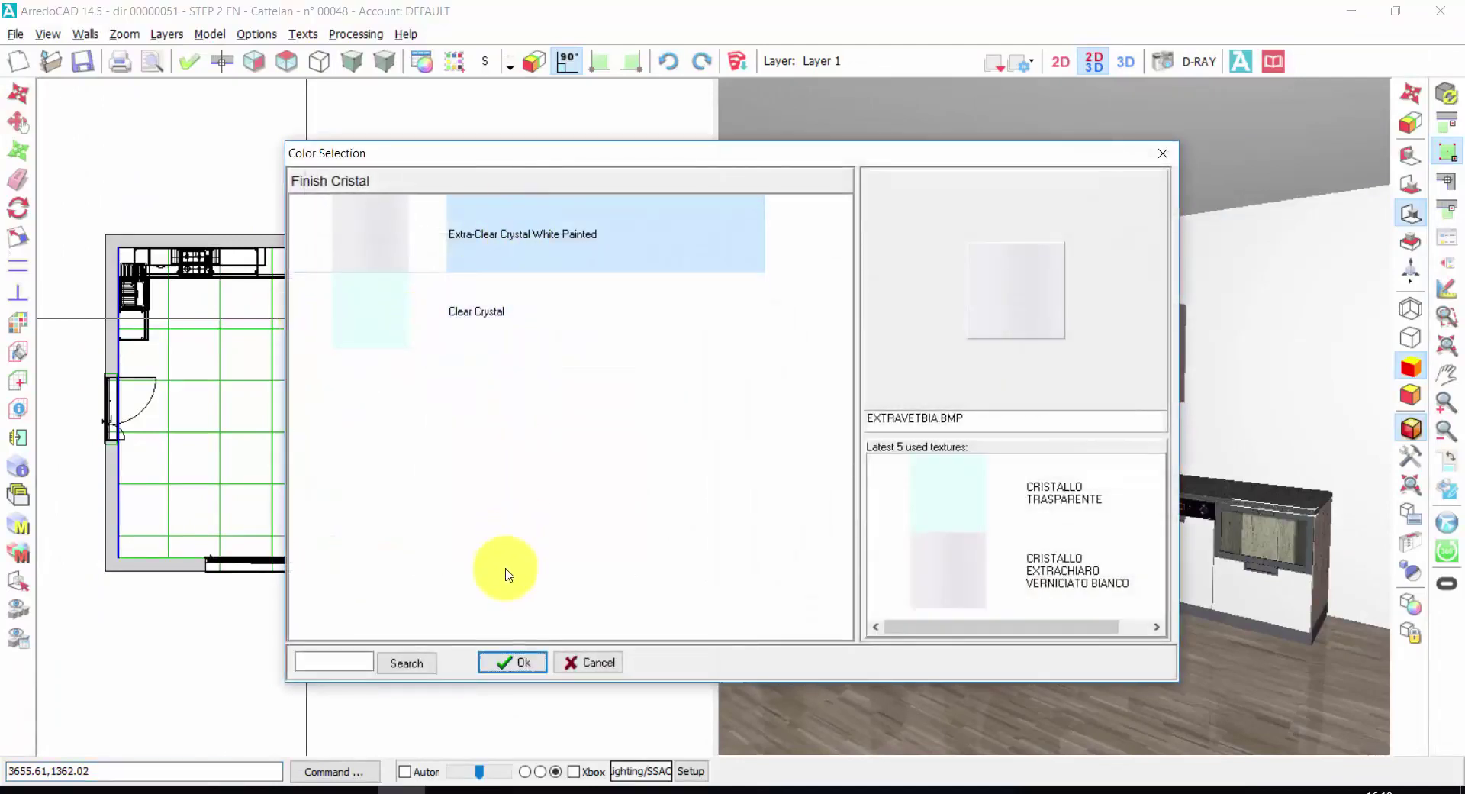
click(510, 662)
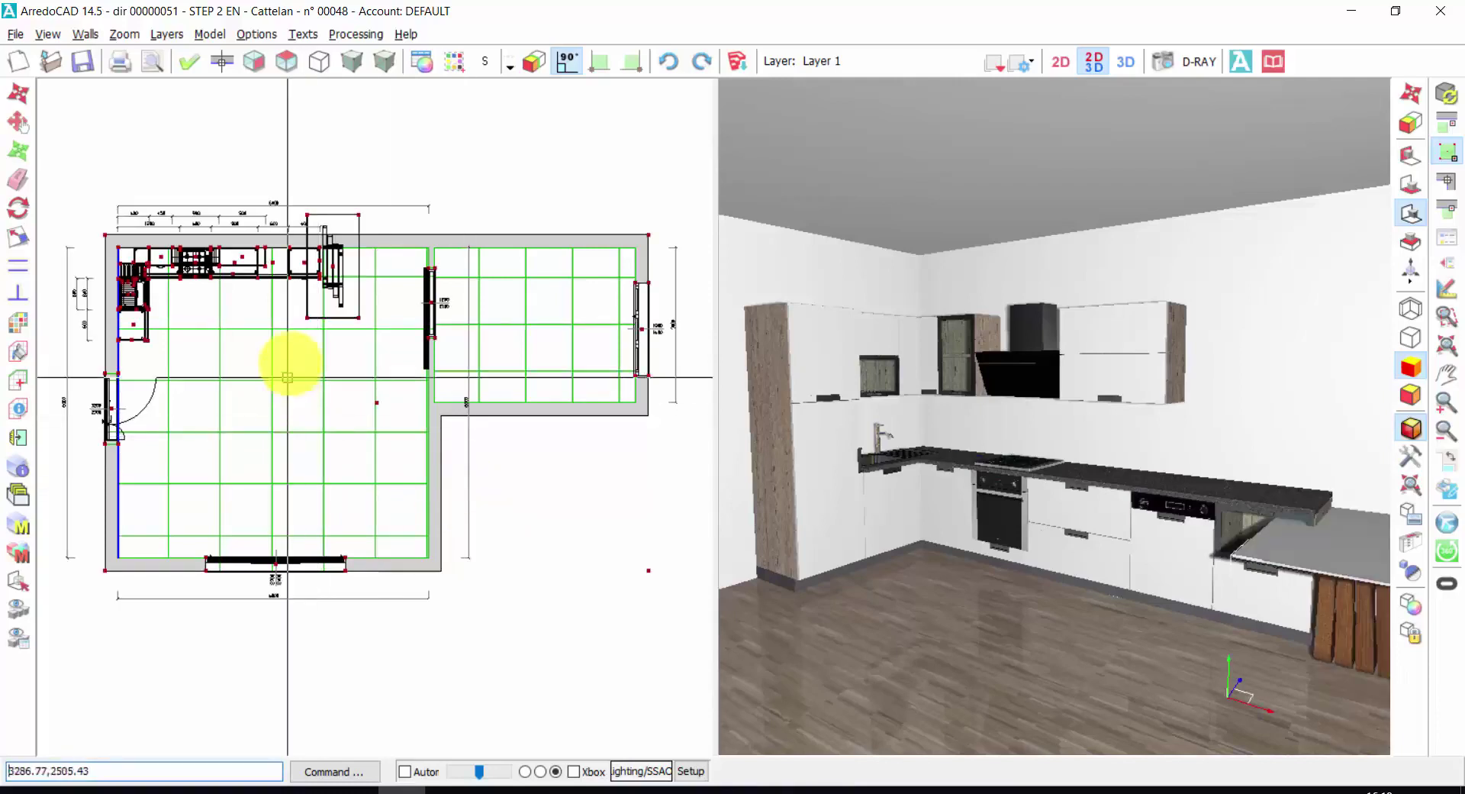
right_click(387, 389)
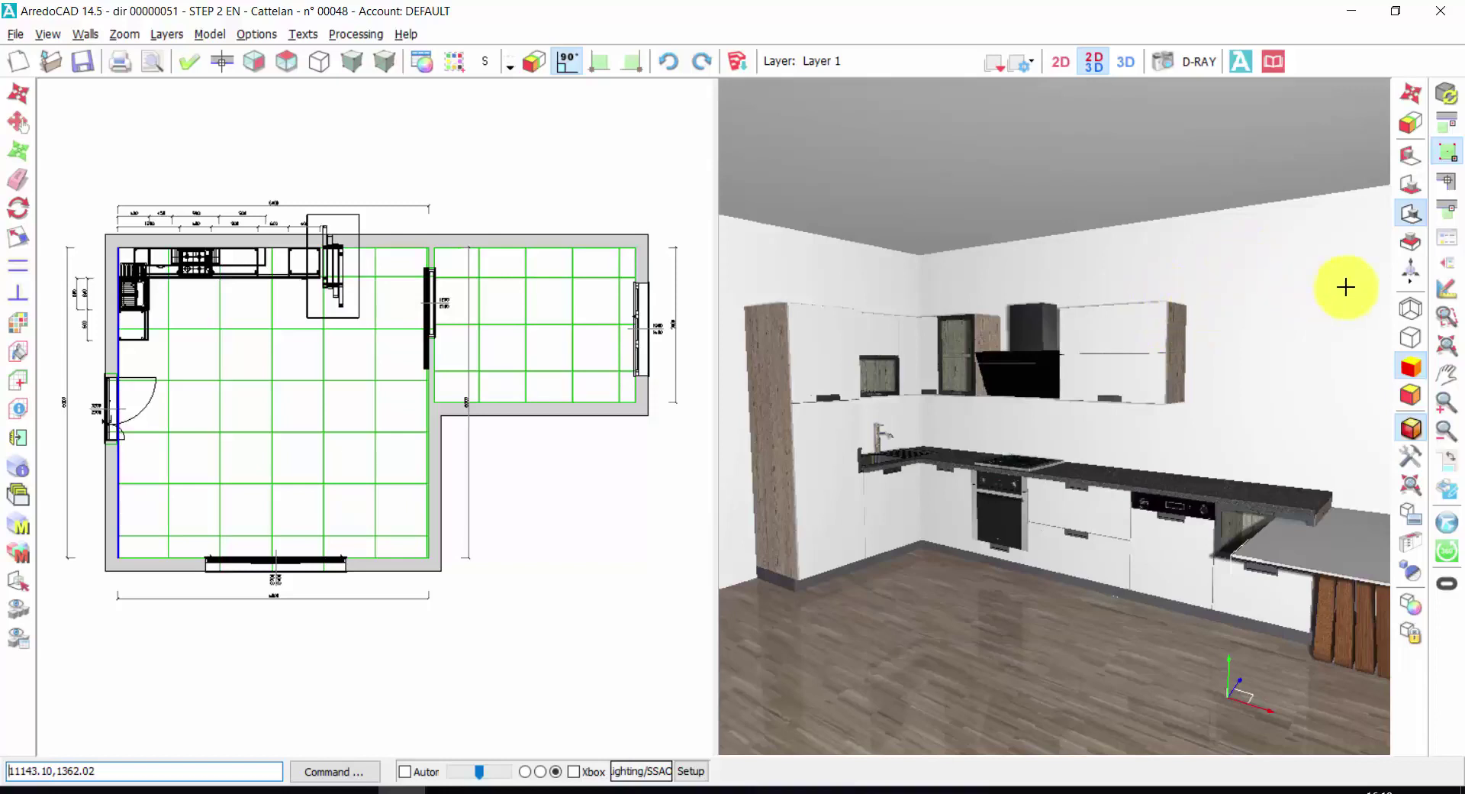
Open the Fast Elements Archive and browse the Cattelan chairs under Seat to the BRIGITTA model
click(1447, 264)
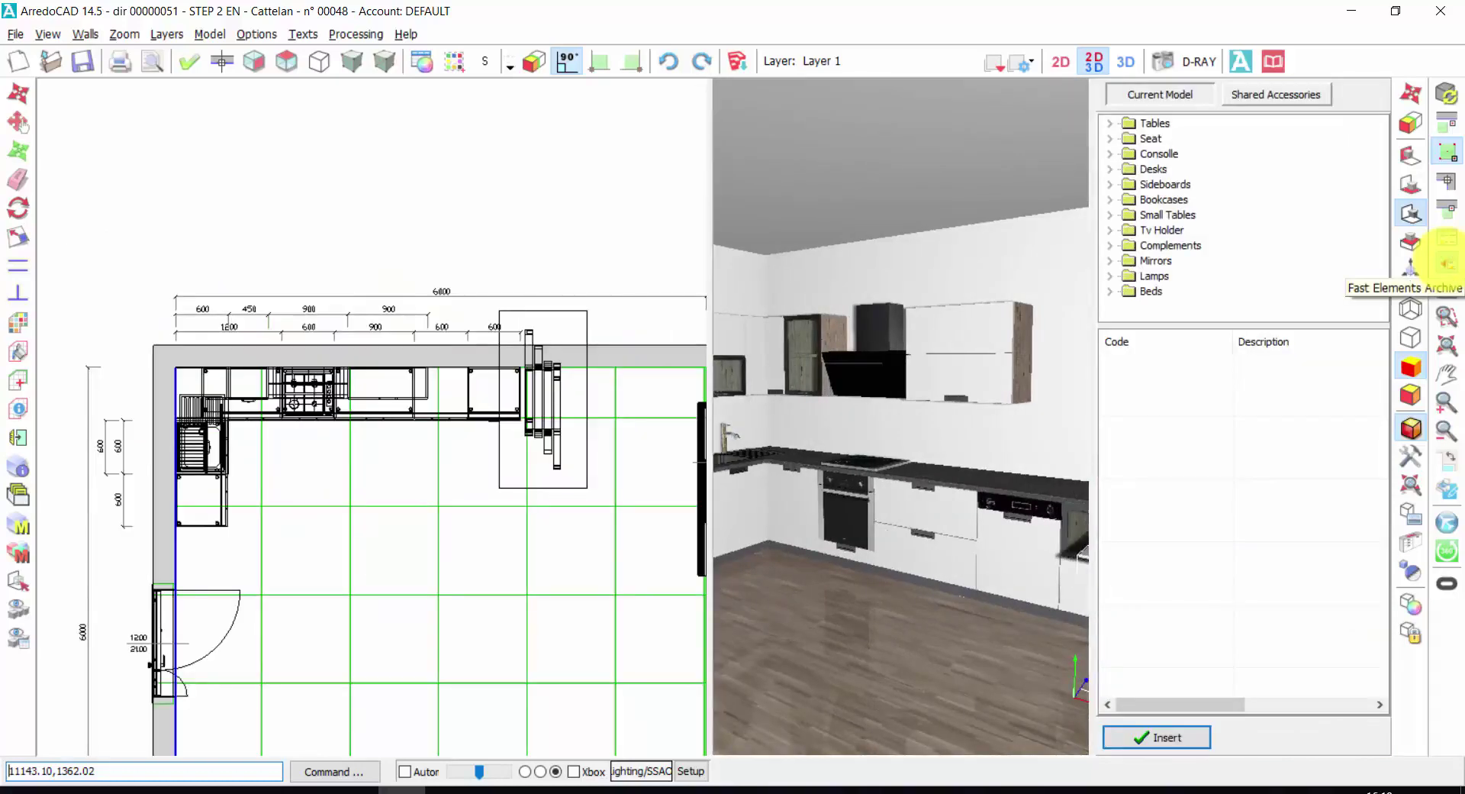
click(1111, 140)
click(1127, 154)
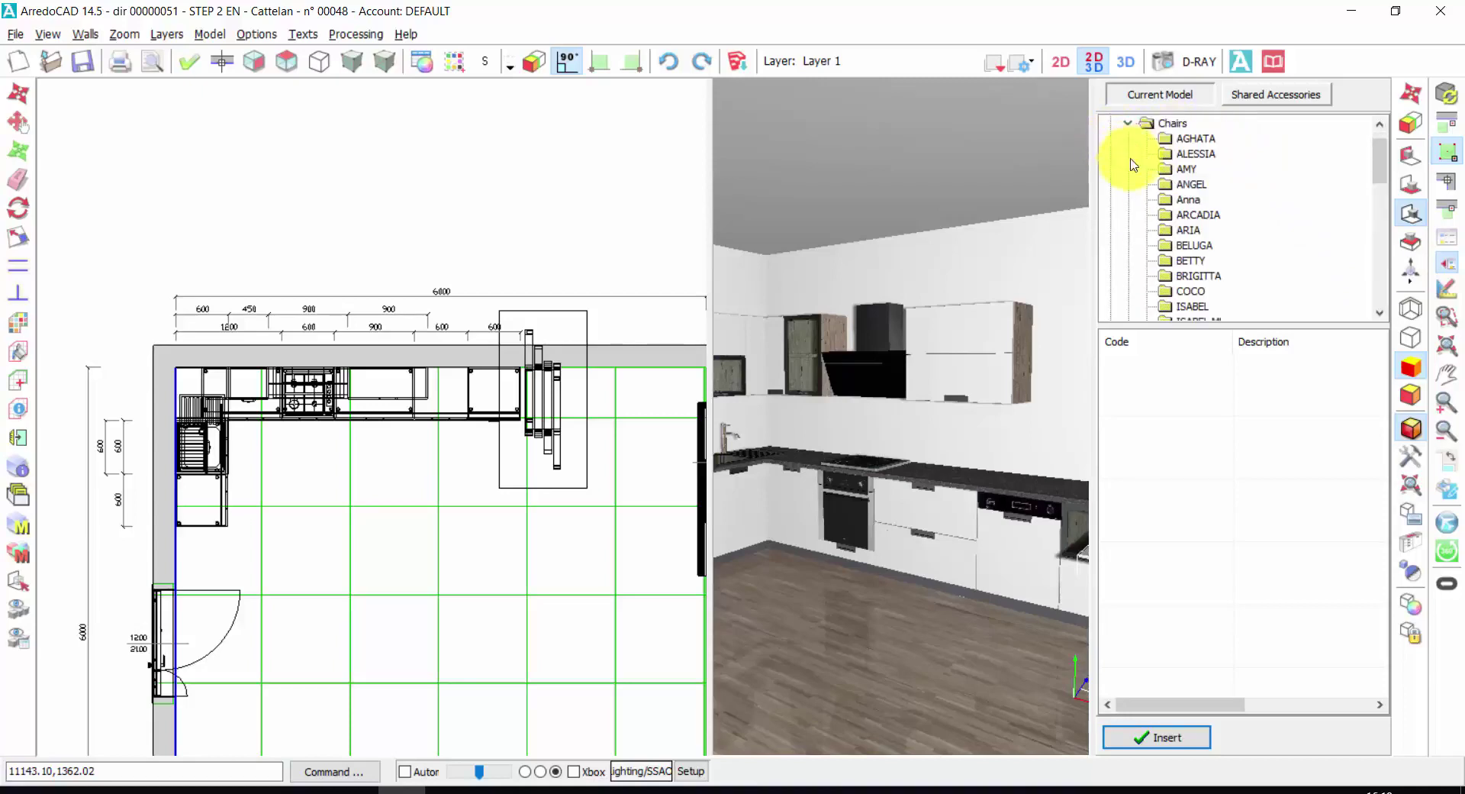
scroll(1259, 261, down, 2)
click(1198, 260)
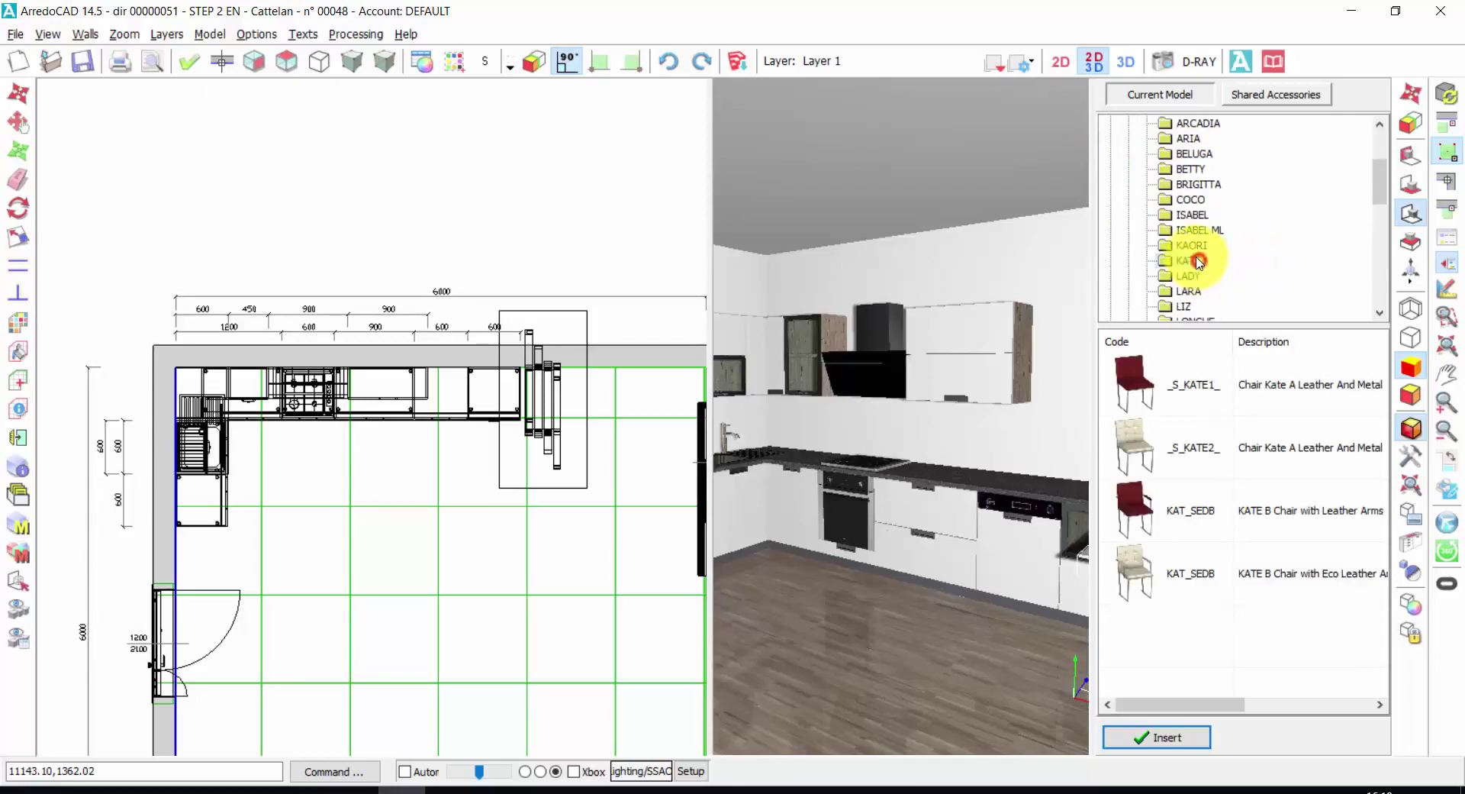
click(1190, 245)
click(1194, 230)
click(1189, 215)
click(1181, 199)
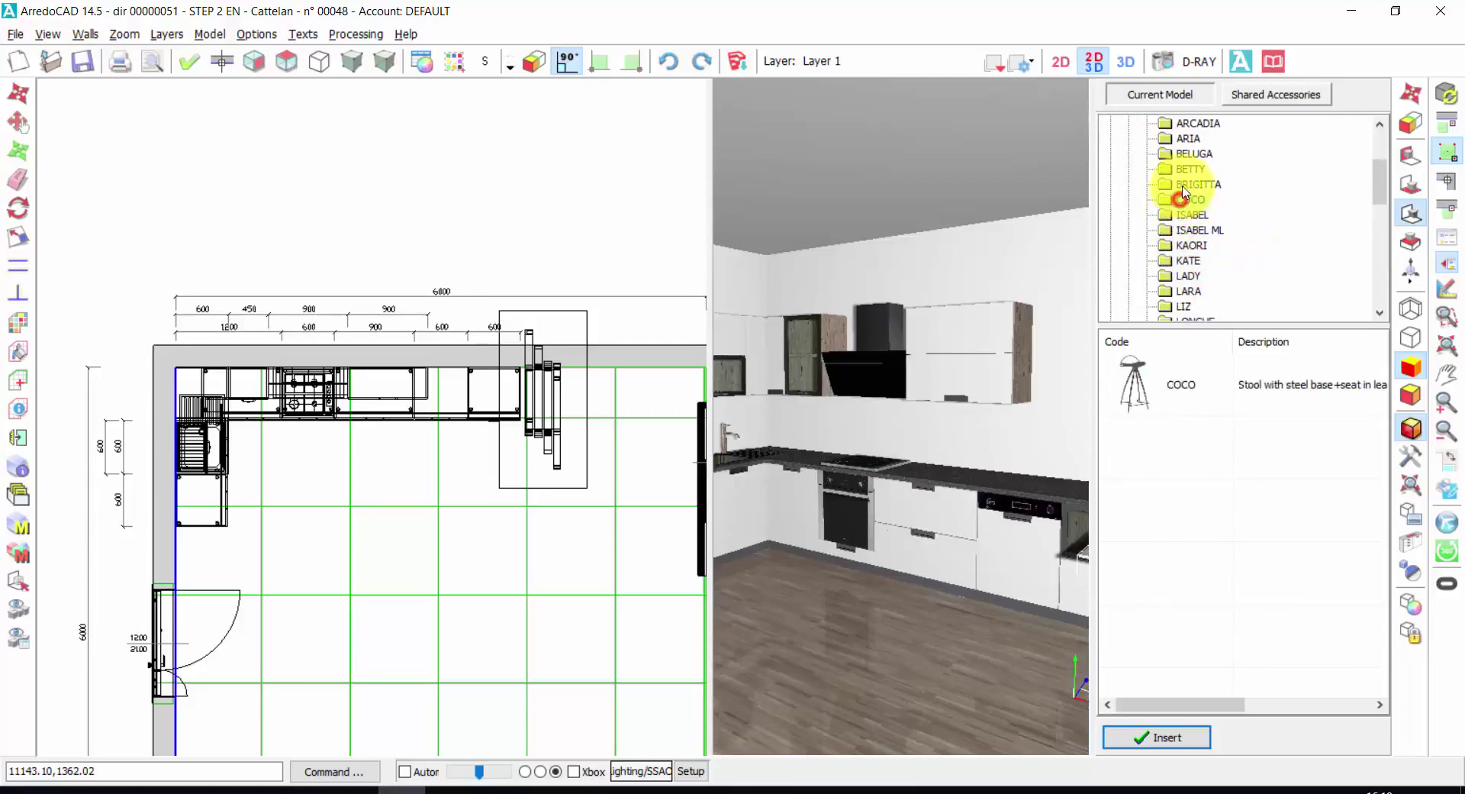
click(1190, 184)
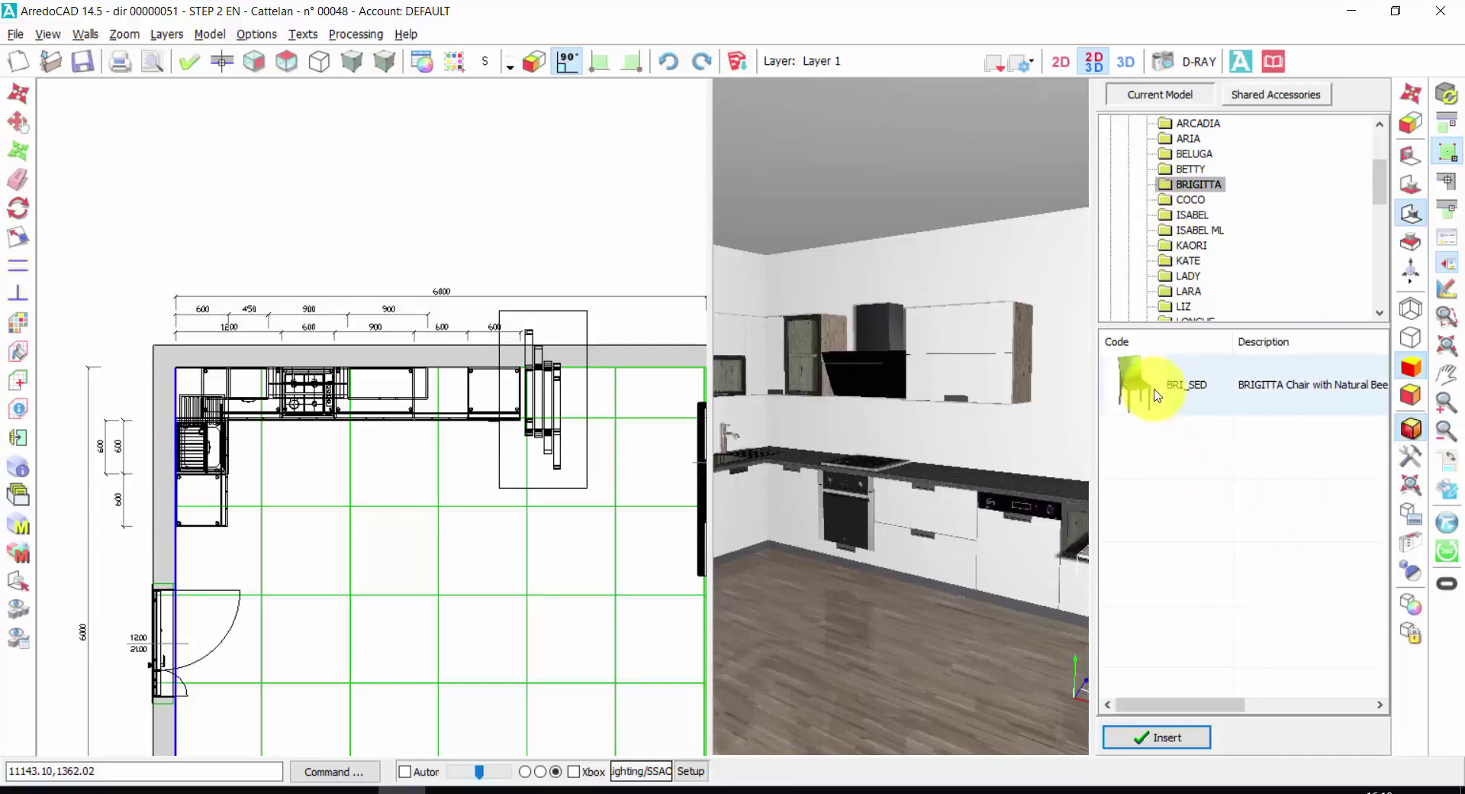
Place the BRIGITTA chair BRI_SED just below the table in plan, with Wenge stained Beech wood and Fango leather
mouse_move(1156, 393)
mouse_down()
mouse_move(1134, 379)
mouse_move(444, 504)
mouse_move(445, 458)
mouse_move(467, 432)
mouse_move(437, 496)
mouse_move(418, 501)
mouse_move(468, 451)
mouse_move(405, 497)
mouse_move(442, 514)
mouse_move(405, 480)
mouse_move(425, 514)
mouse_move(406, 509)
mouse_move(433, 498)
mouse_move(451, 448)
mouse_move(517, 523)
mouse_move(563, 528)
mouse_move(563, 516)
mouse_up()
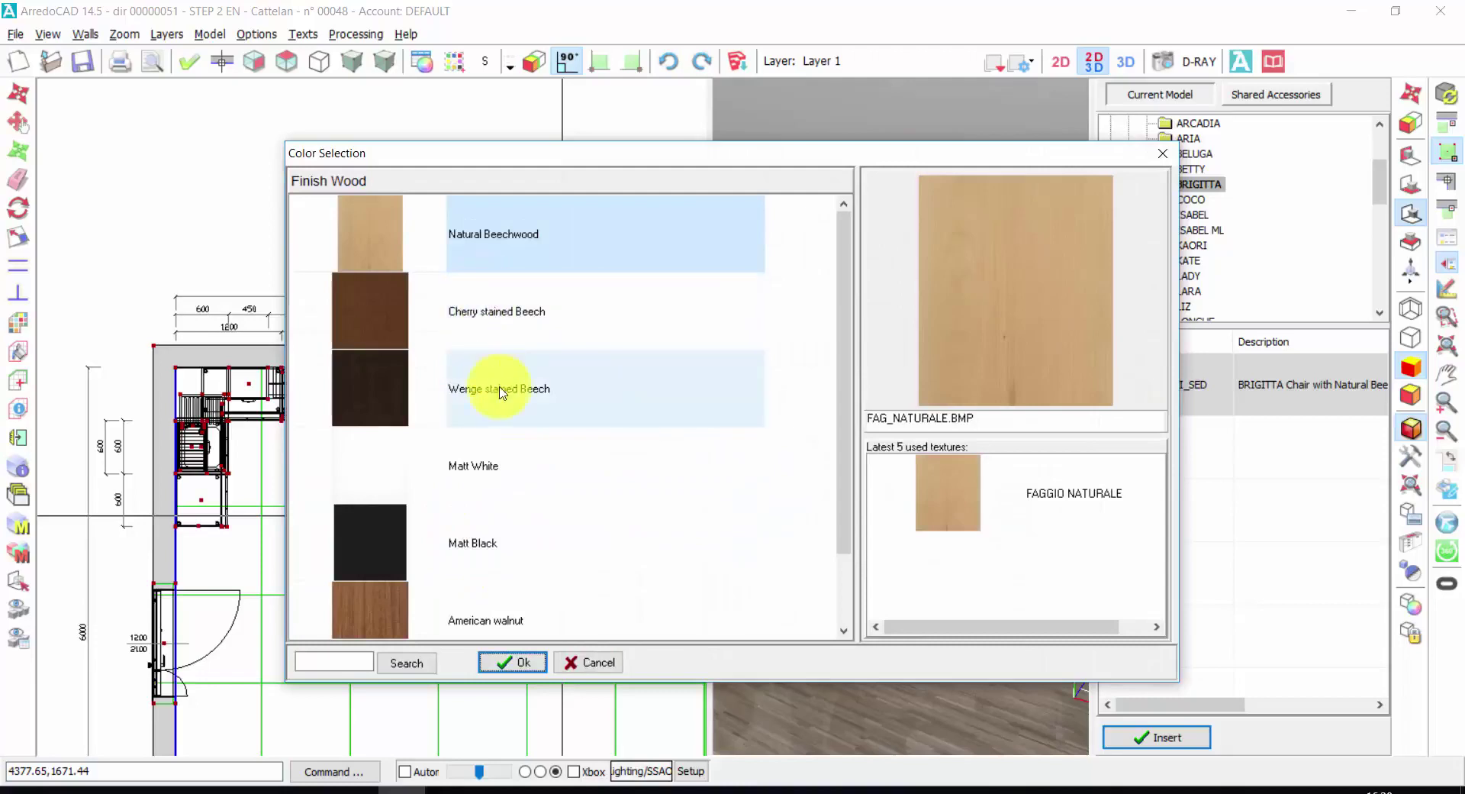
double_click(483, 387)
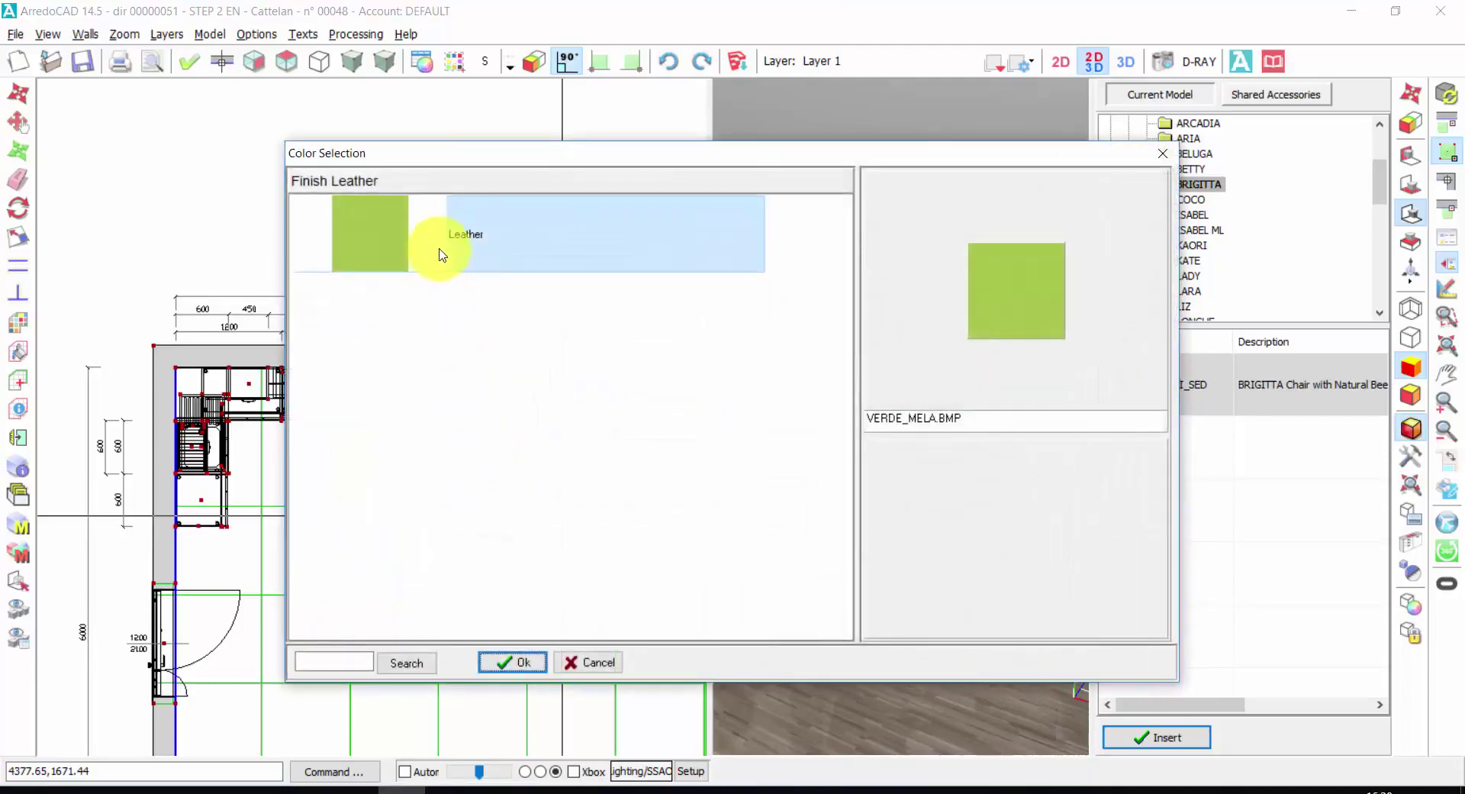
double_click(439, 248)
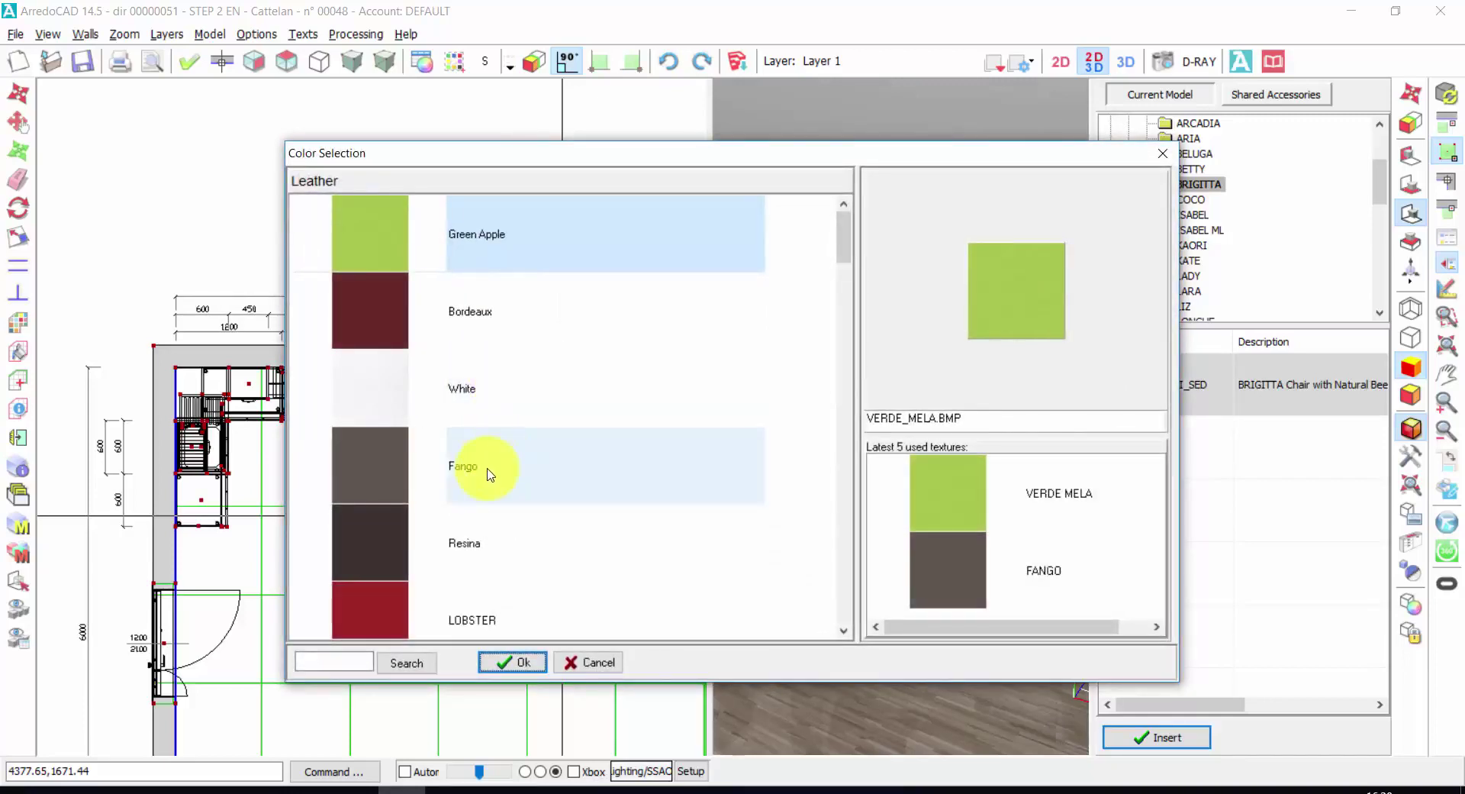
double_click(461, 486)
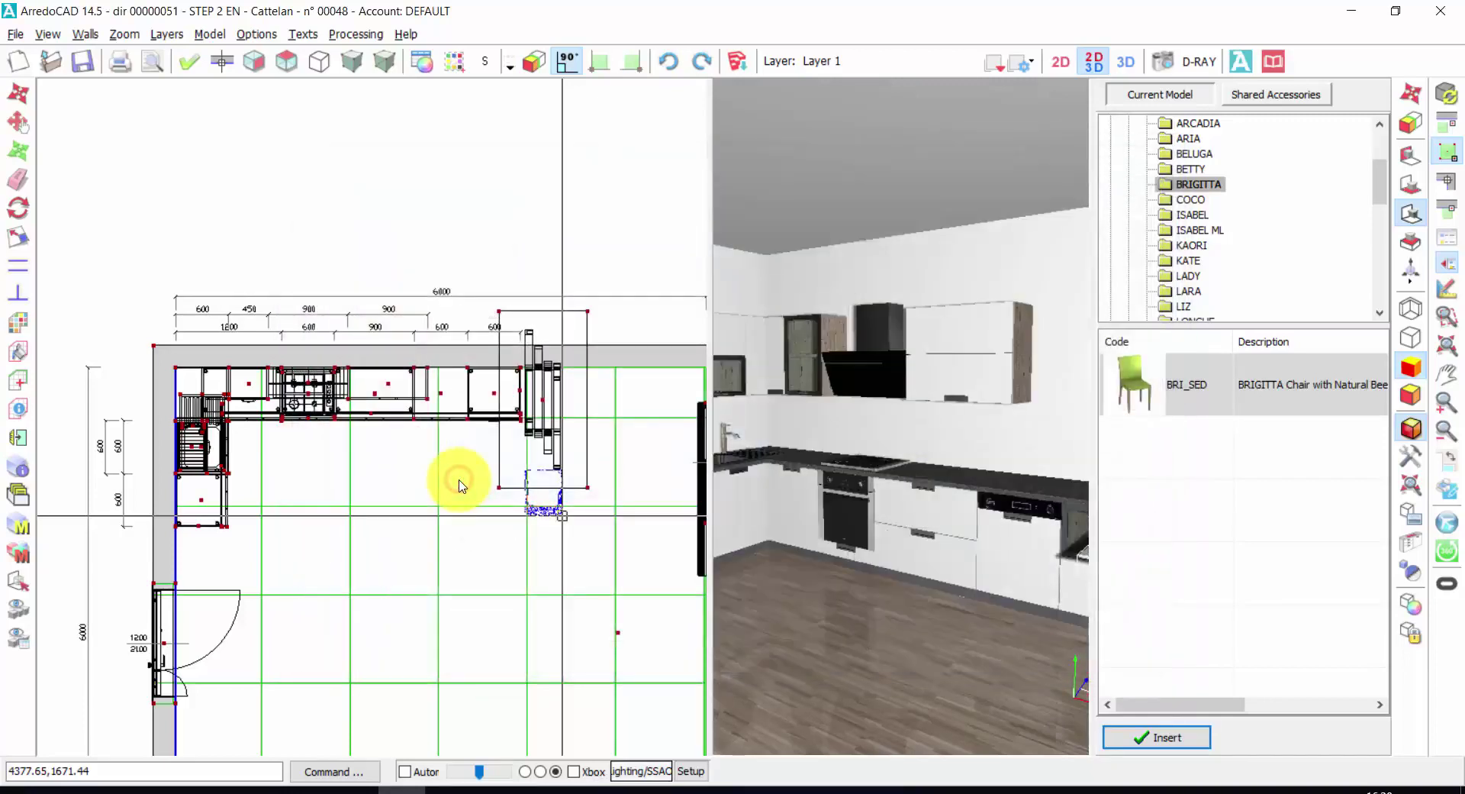